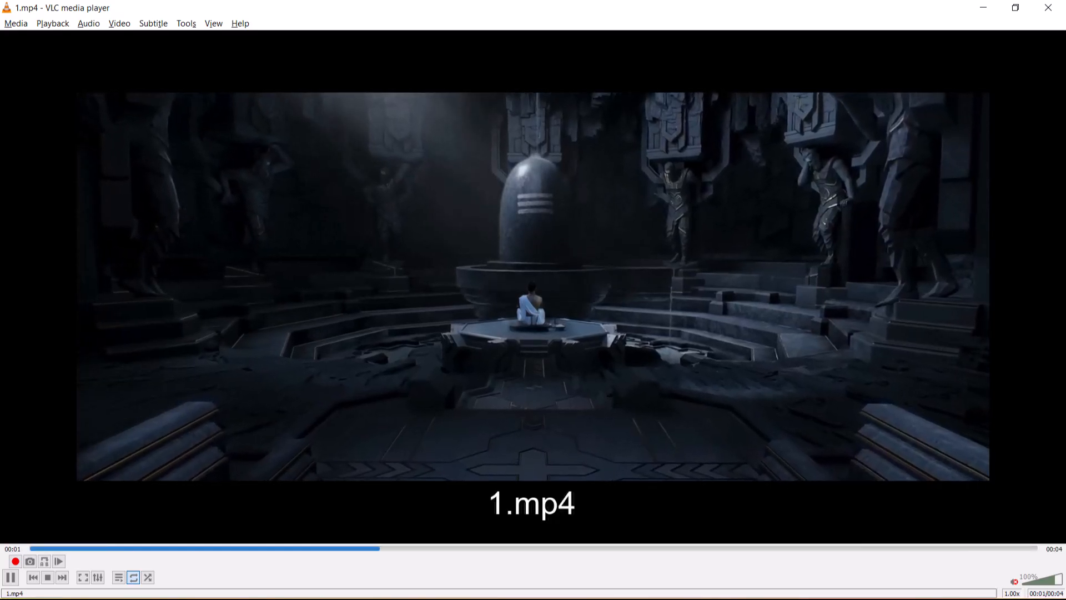
- Minimize the 1.mp4 playback and browse from the 1_AME folder to the Raw folder of shot 1
click(983, 7)
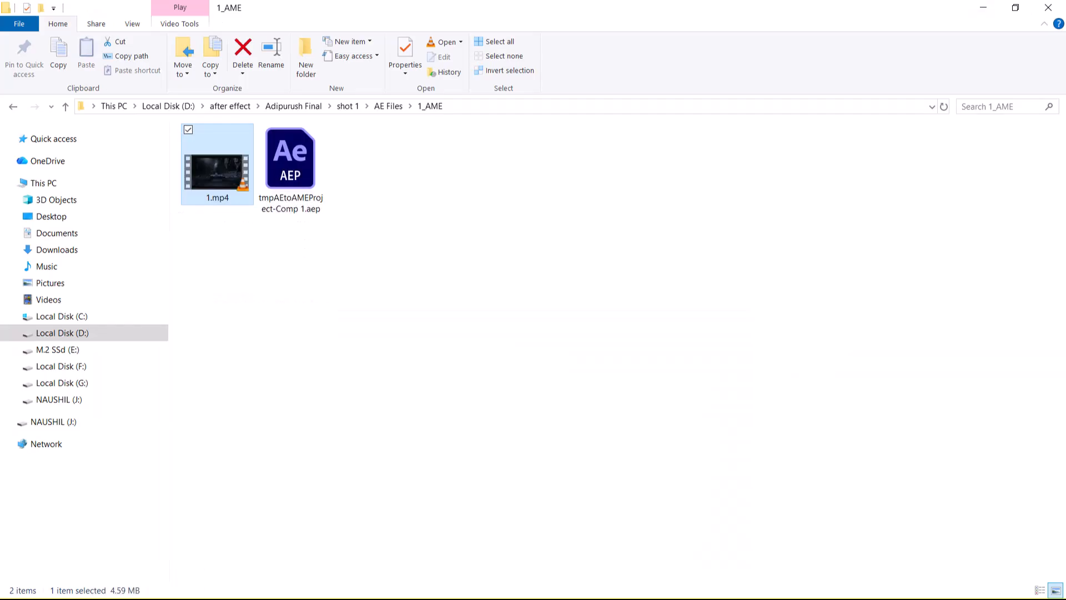
click(388, 106)
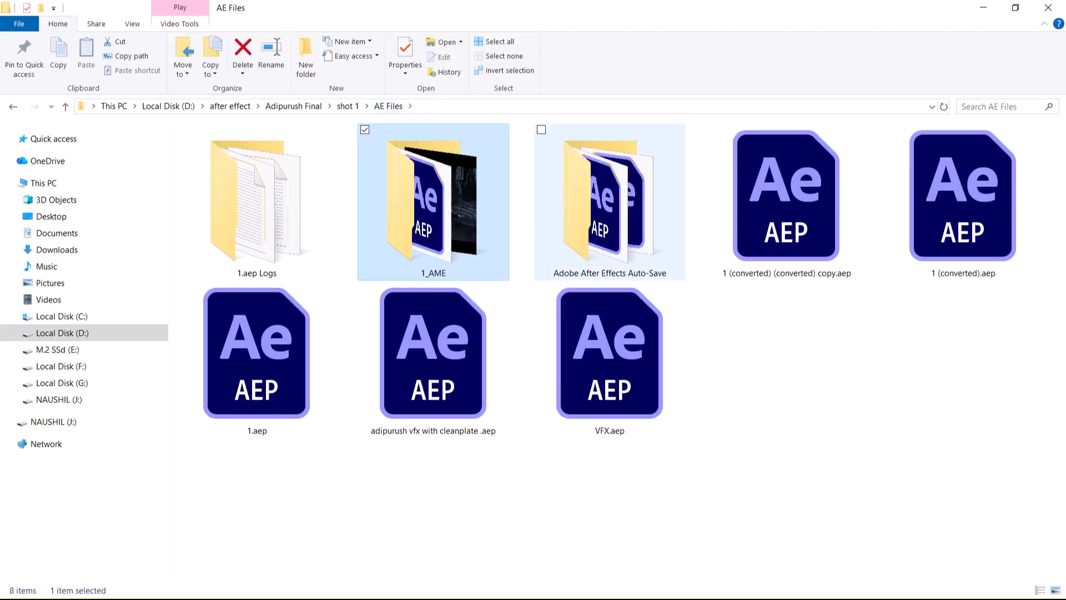
click(347, 106)
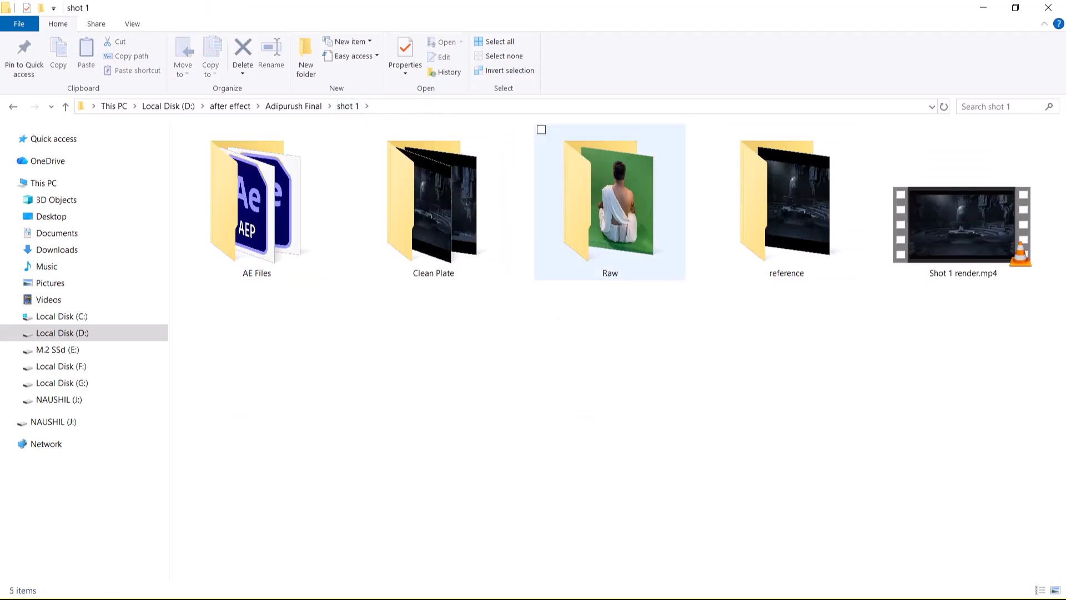
click(610, 200)
double_click(610, 199)
- Play the green-screen clip IMG_5086.MOV from the Raw folder to view it, and close both open video players
click(257, 167)
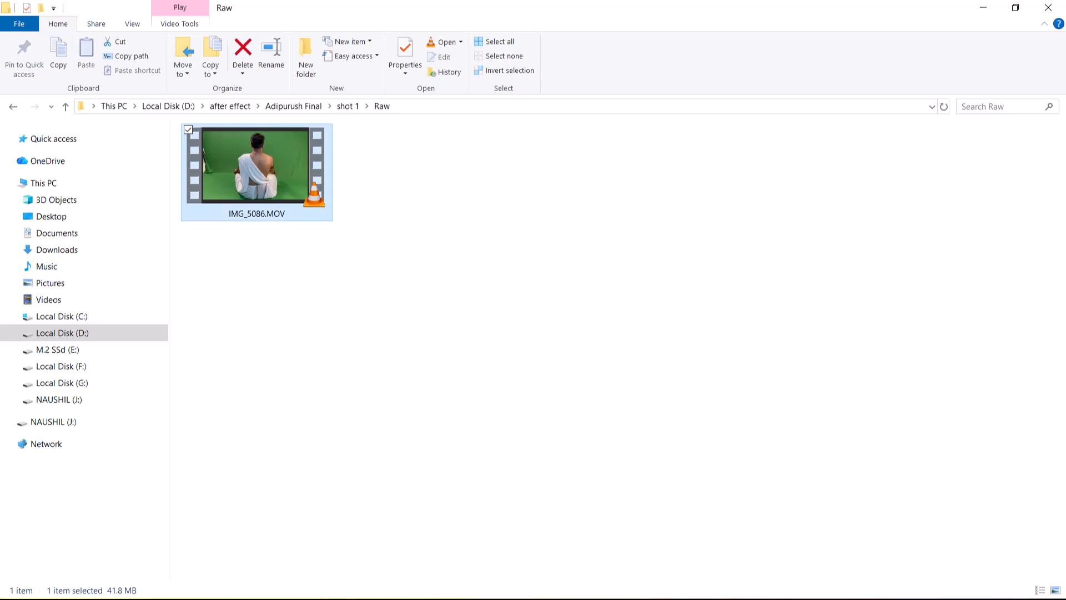
key(super)
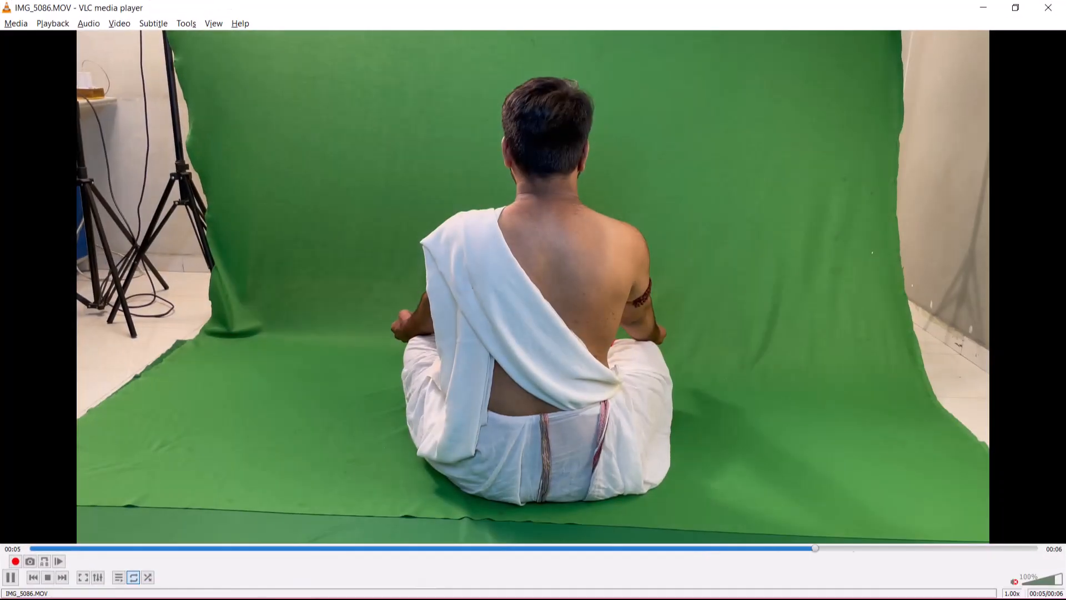
key(space)
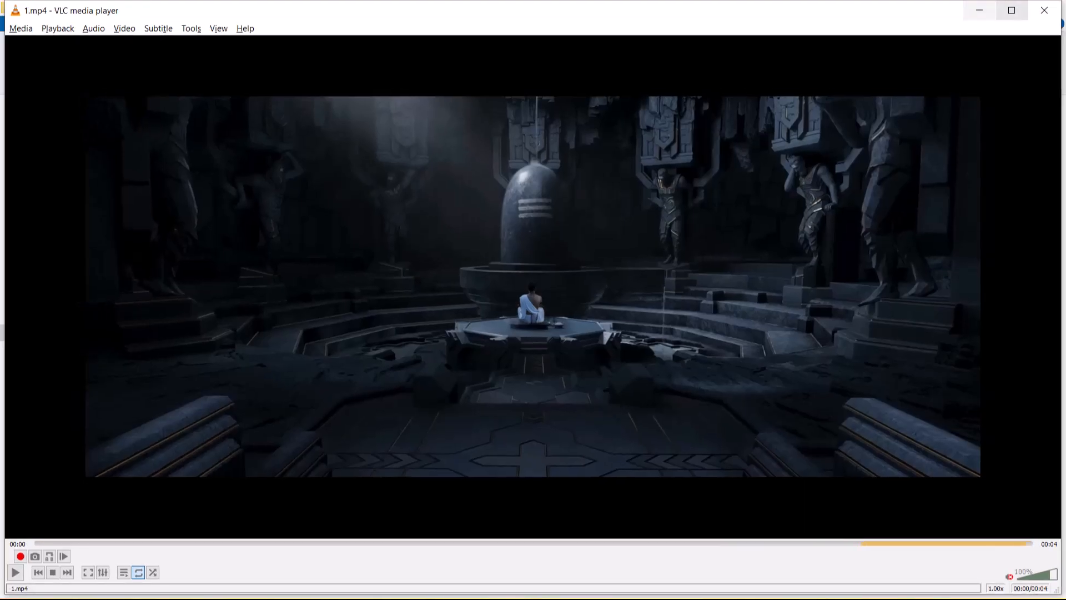
click(1048, 8)
key(Return)
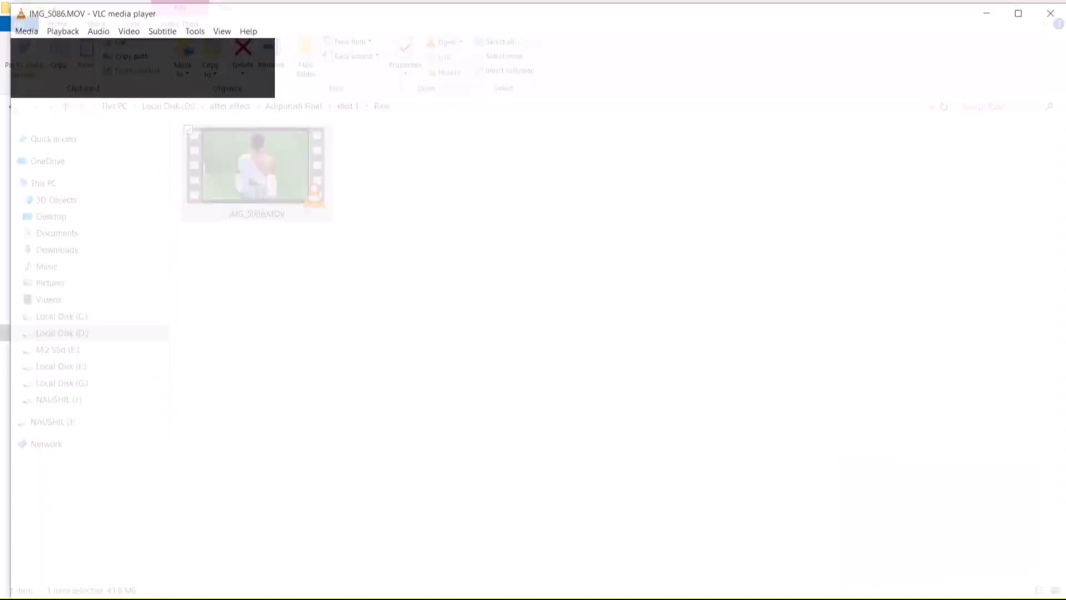
key(space)
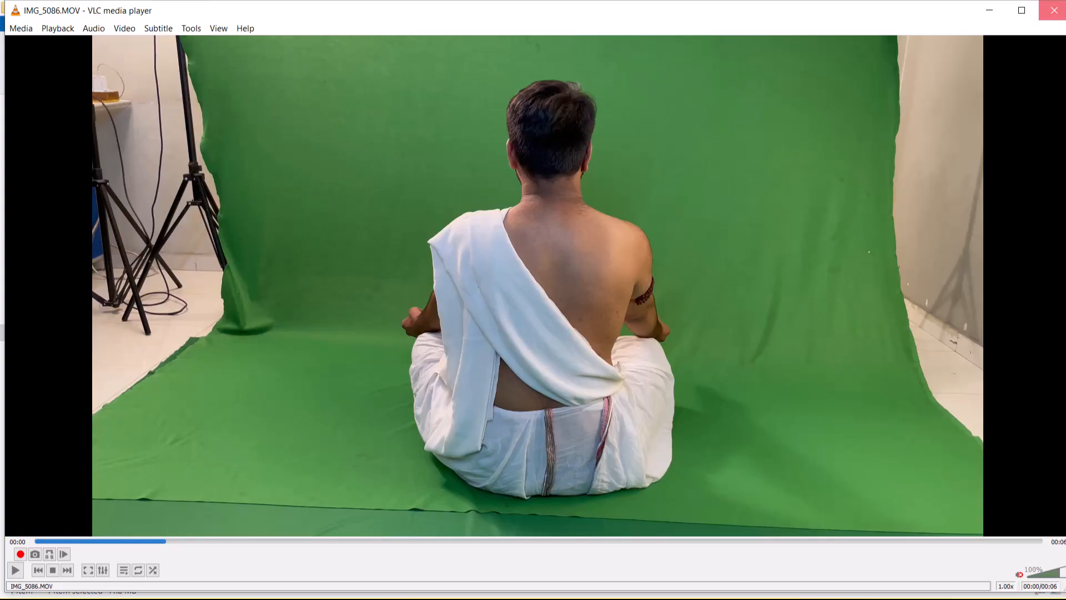
click(1054, 10)
- Open shot 13.mp4 from the reference folder of shot 1 and play it full screen
click(348, 106)
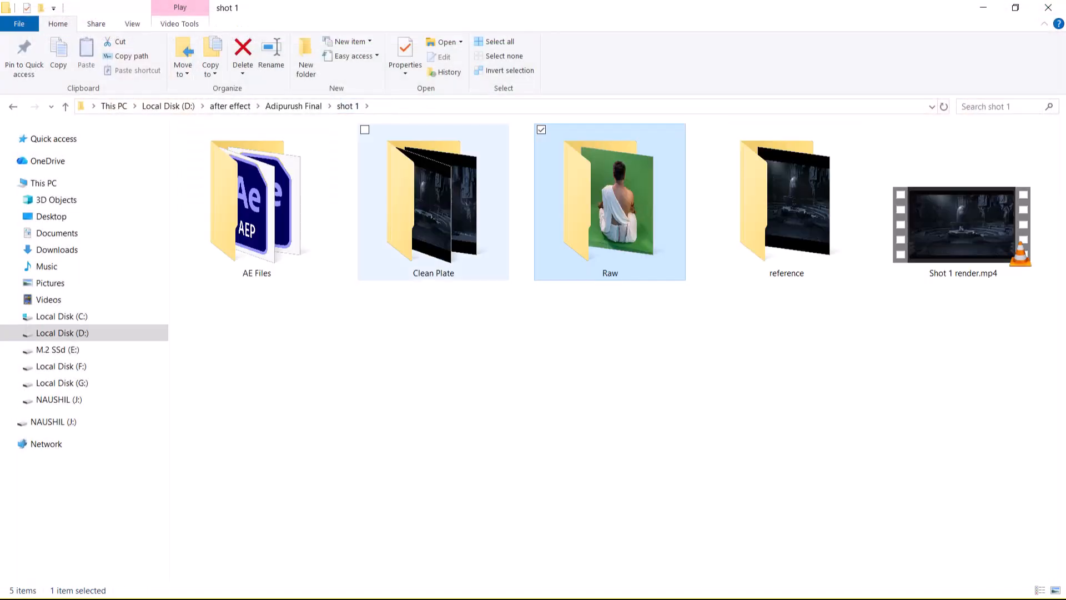
double_click(787, 202)
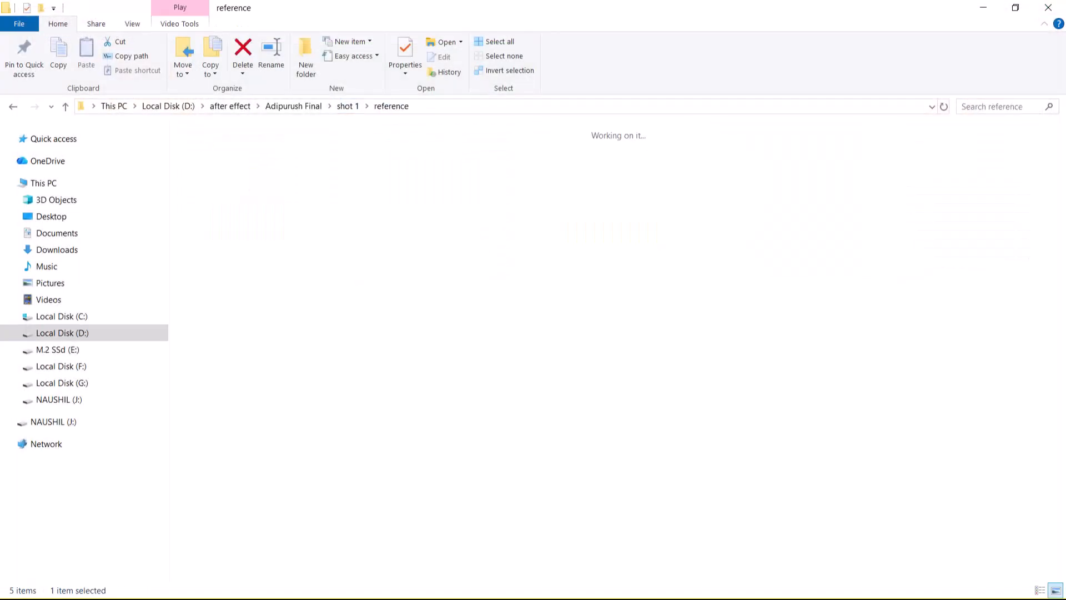
click(217, 172)
key(Return)
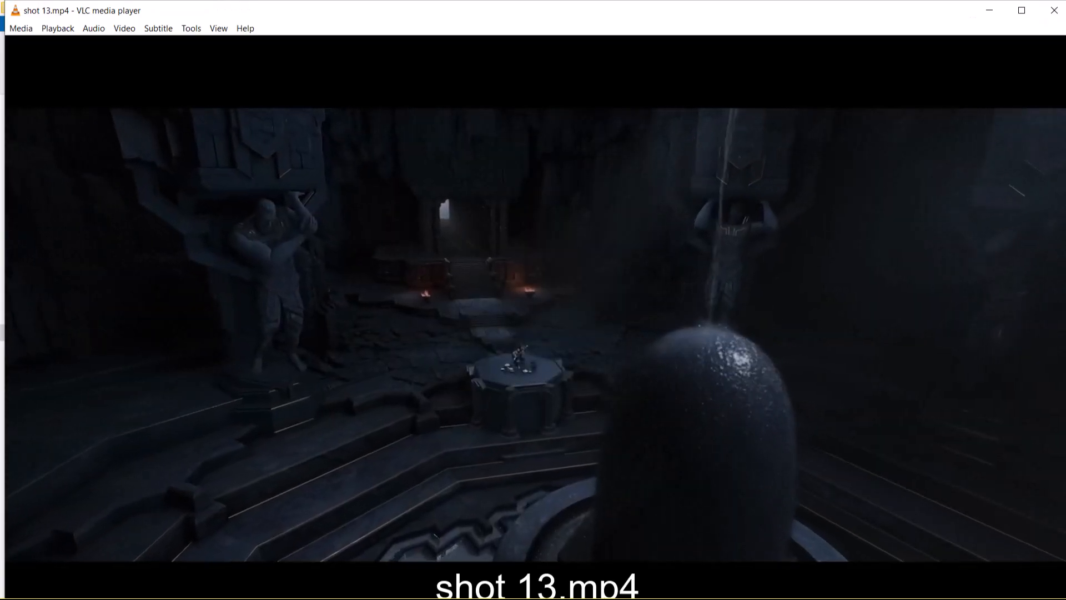
double_click(595, 563)
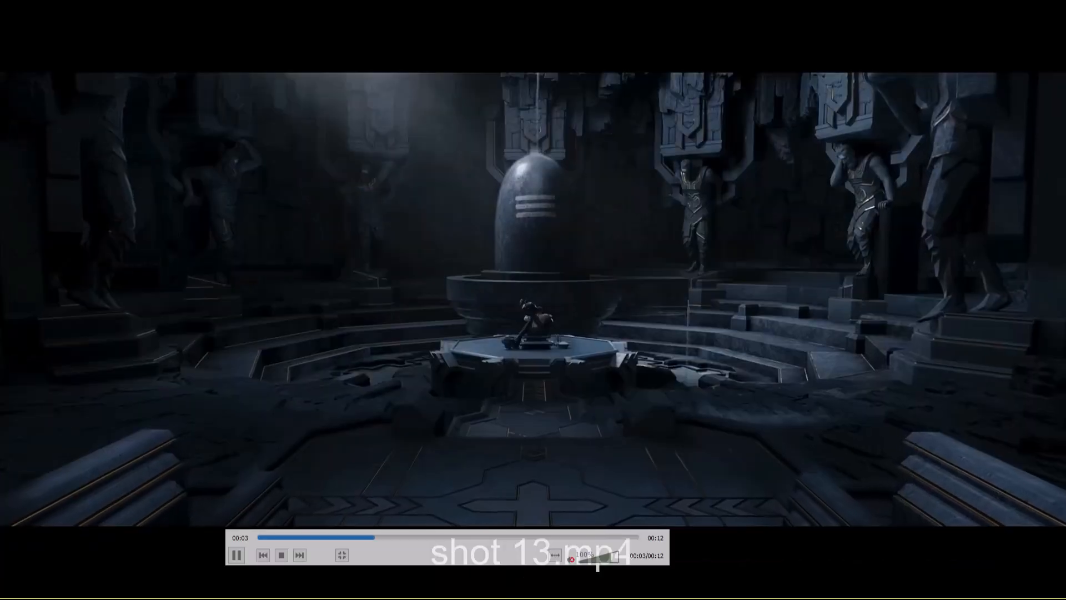
- Review the wide temple shot in the reference clip, replaying it from 00:04, and close the player
key(space)
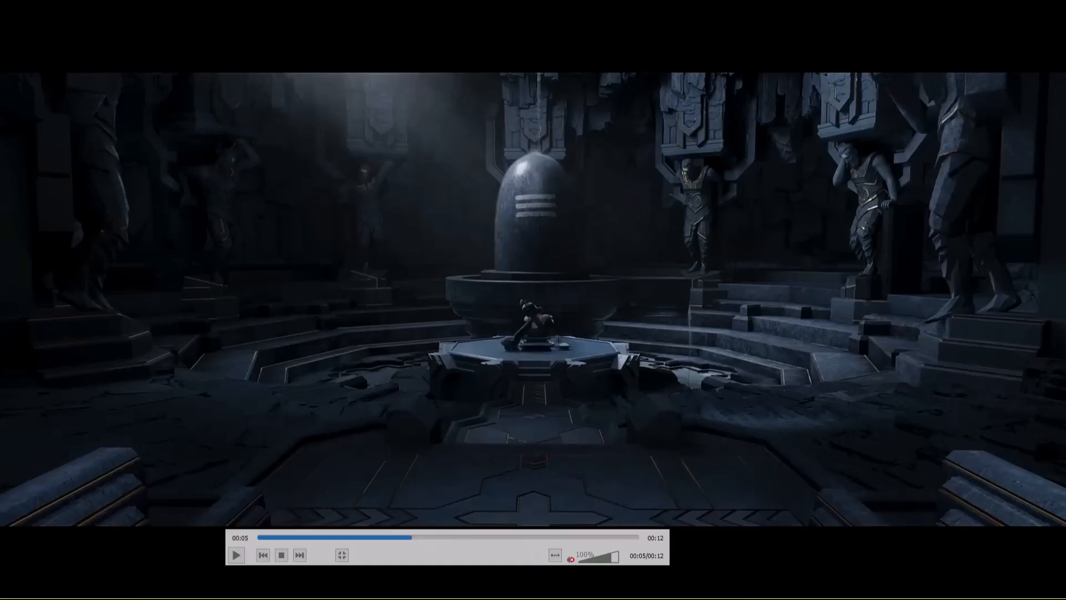
key(space)
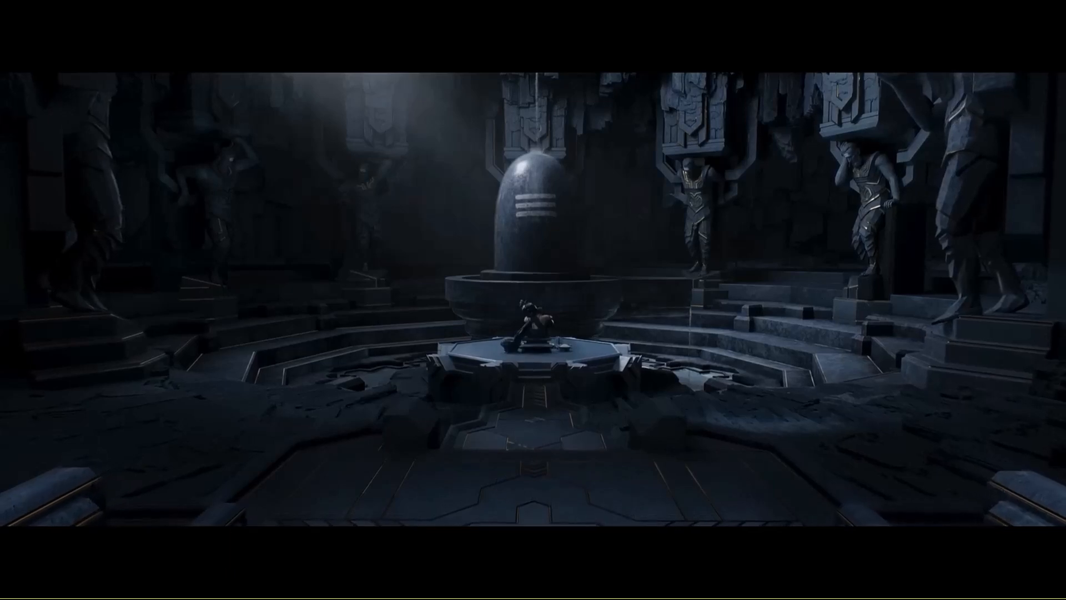
key(space)
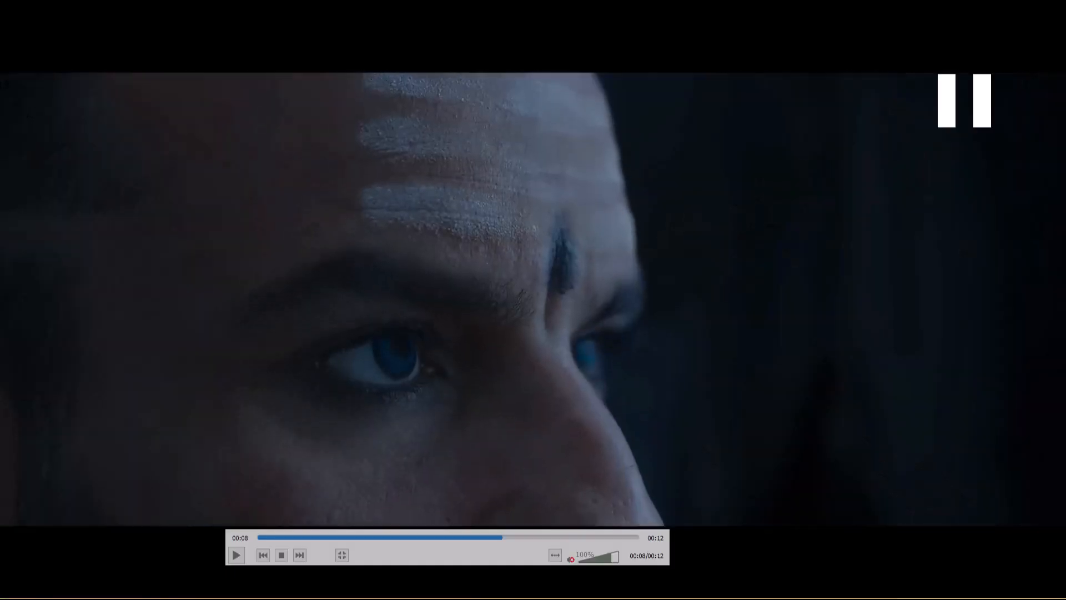
drag(439, 535, 328, 536)
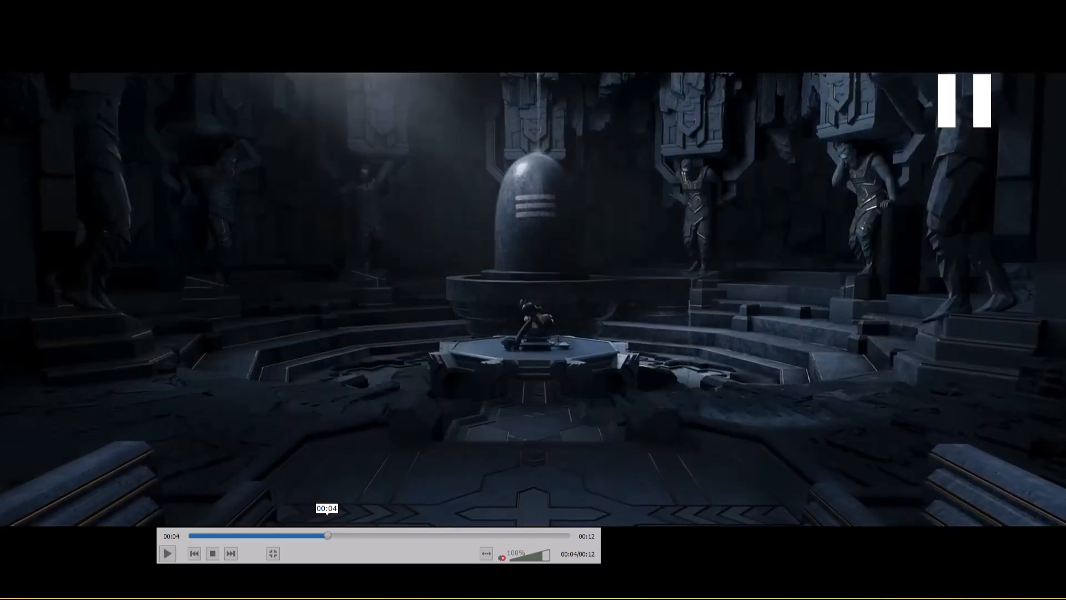
key(space)
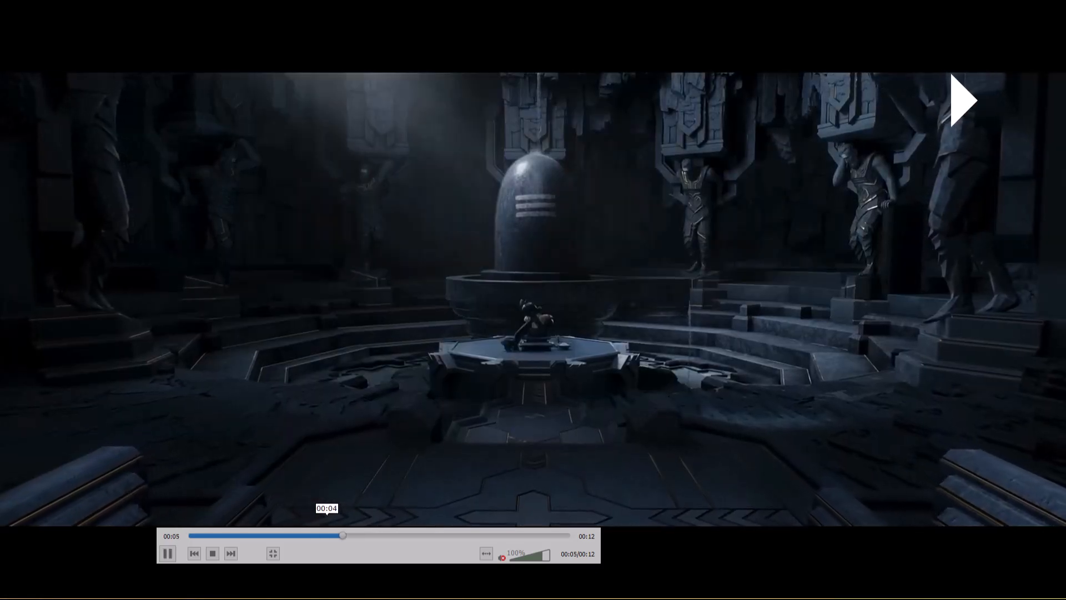
key(space)
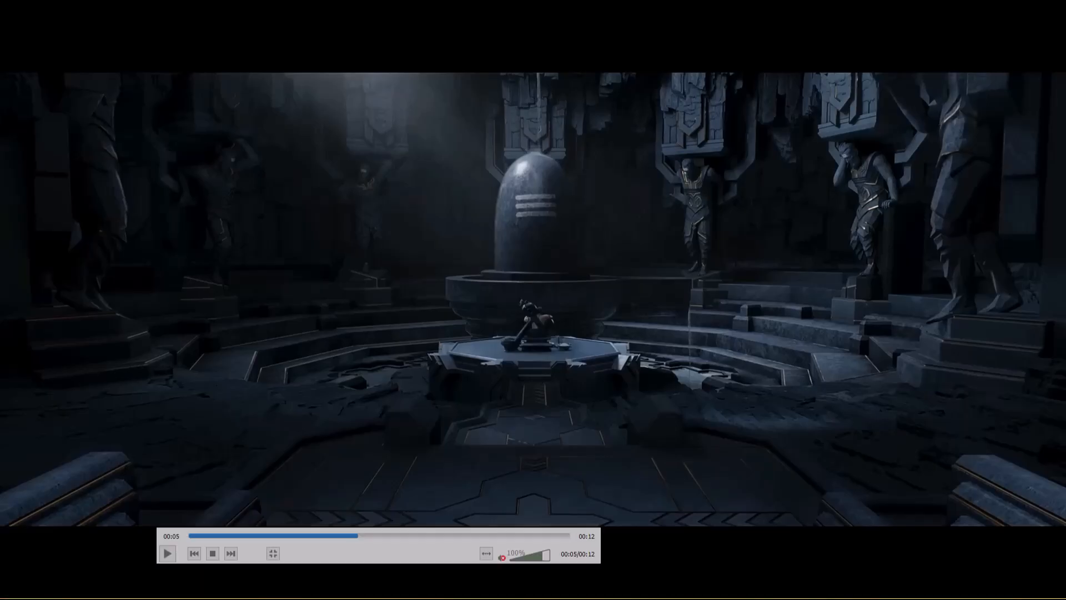
key(Escape)
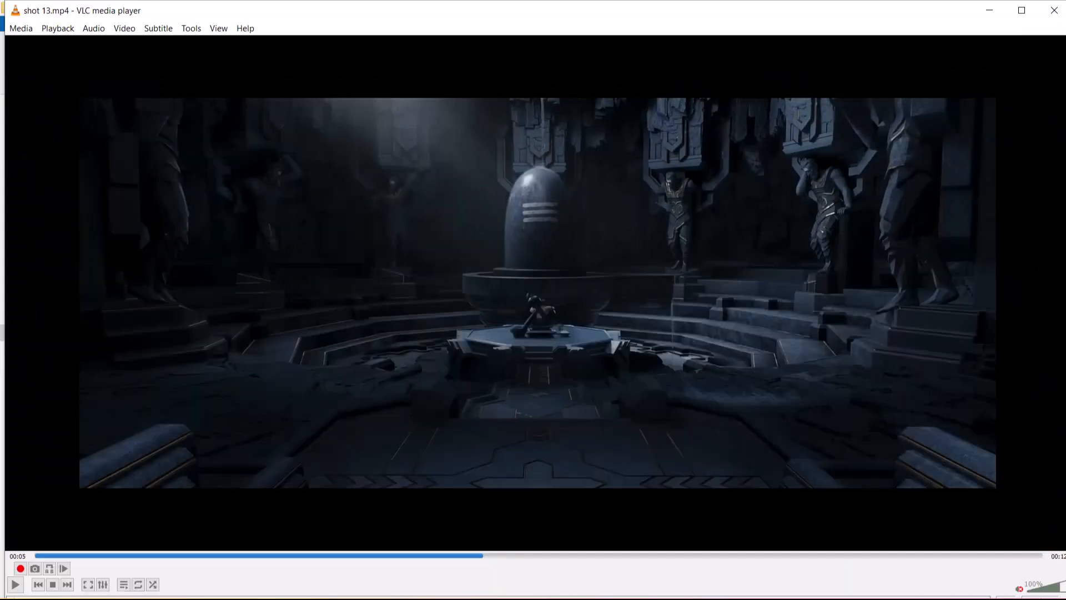
click(1051, 7)
click(556, 278)
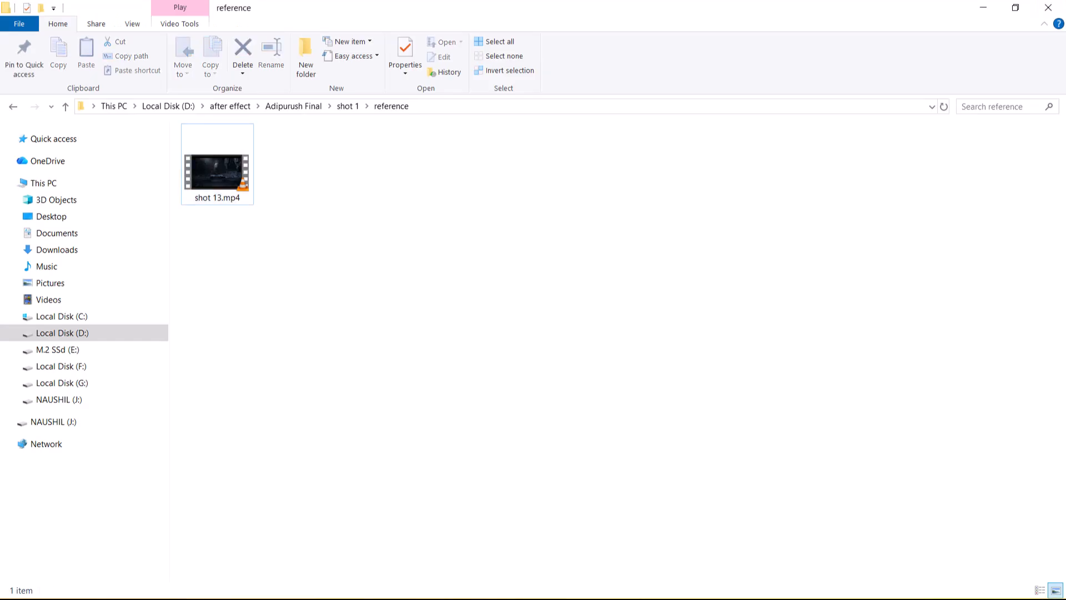
- Switch to Adobe After Effects, stop the preview of the vfx composition and collapse the IMG_5086.MOV layer's properties
key(super)
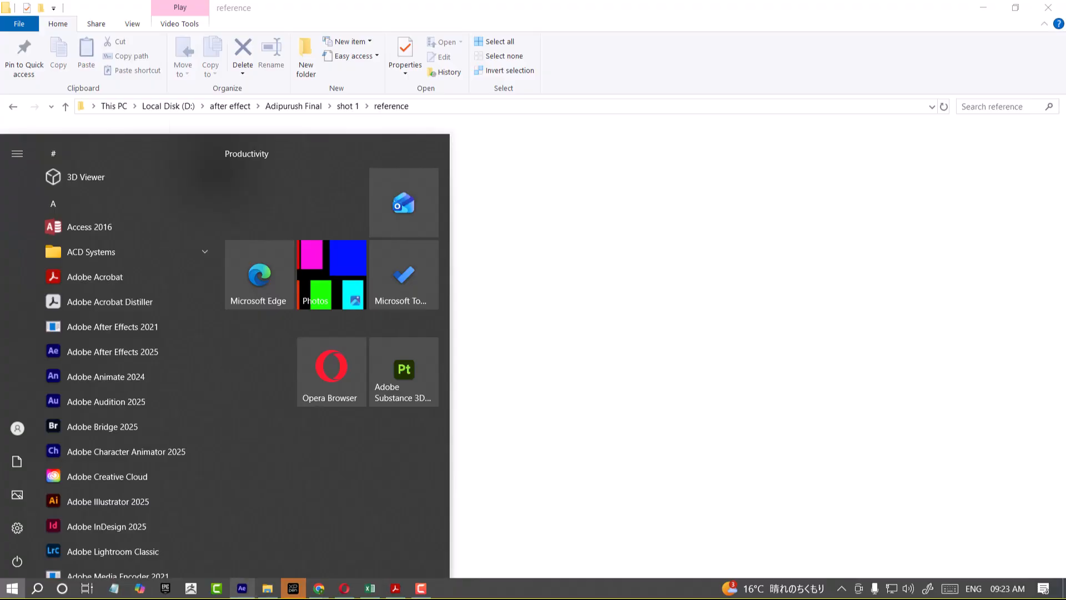
click(242, 588)
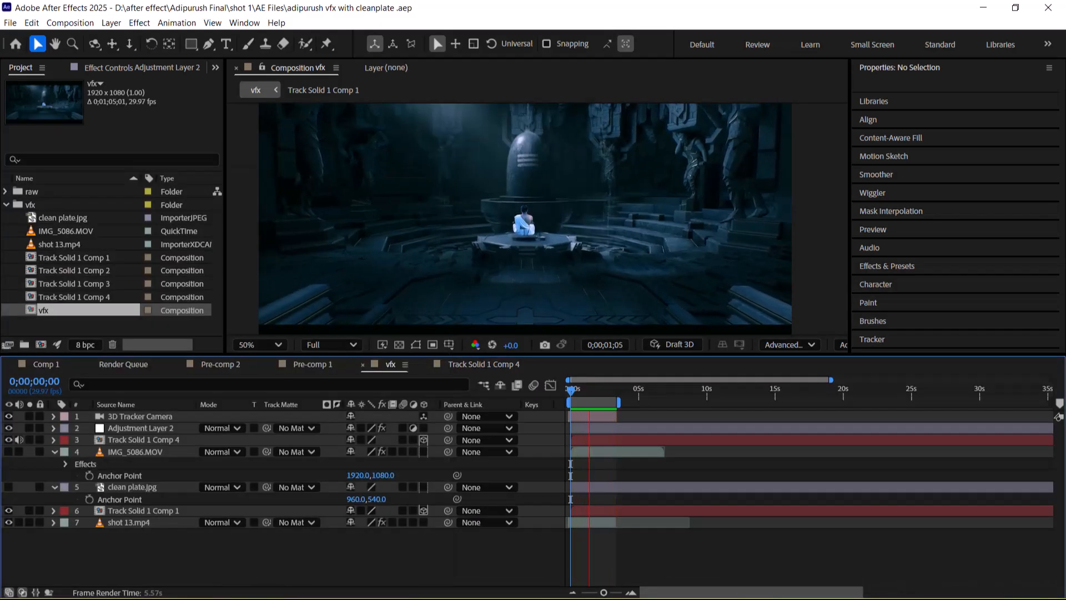
key(space)
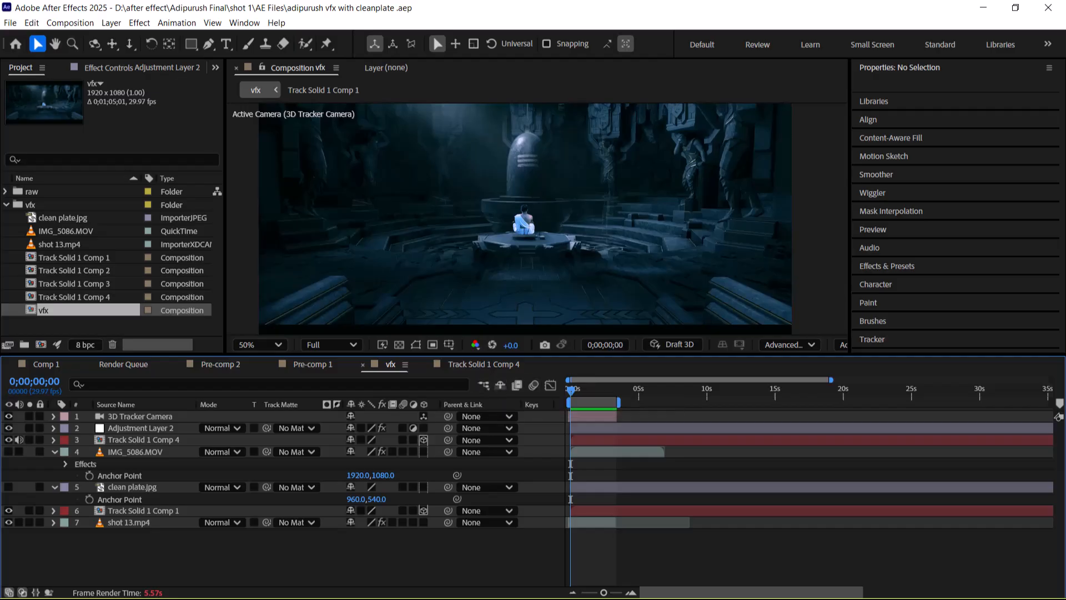
click(54, 452)
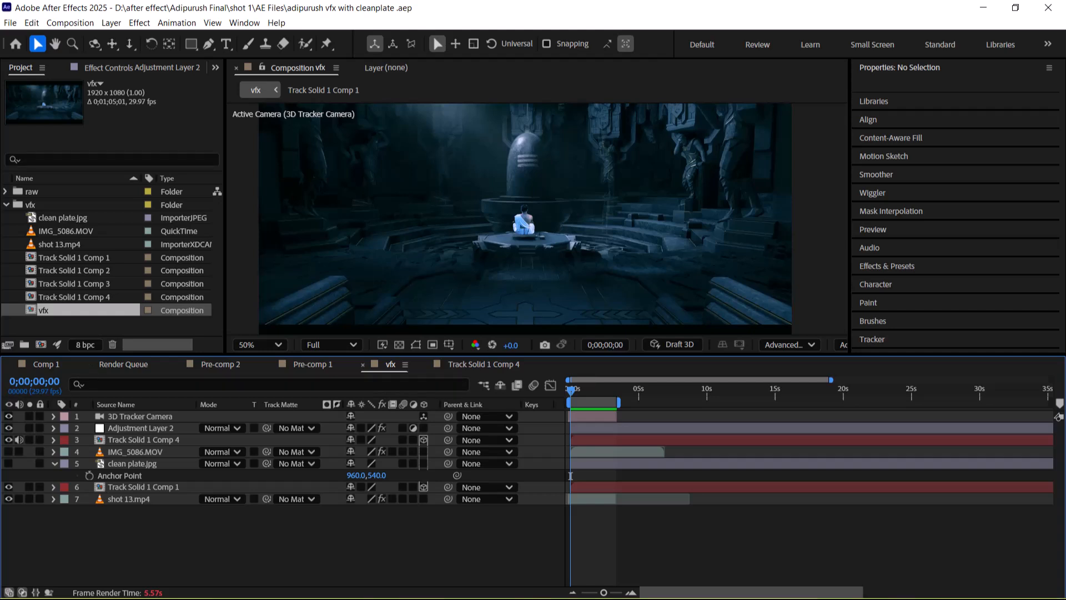
- Import shot 13.mp4 into the project from D:\after effect\Adipurush Final\shot 1\reference, using the folder path copied from File Explorer
key(ctrl+i)
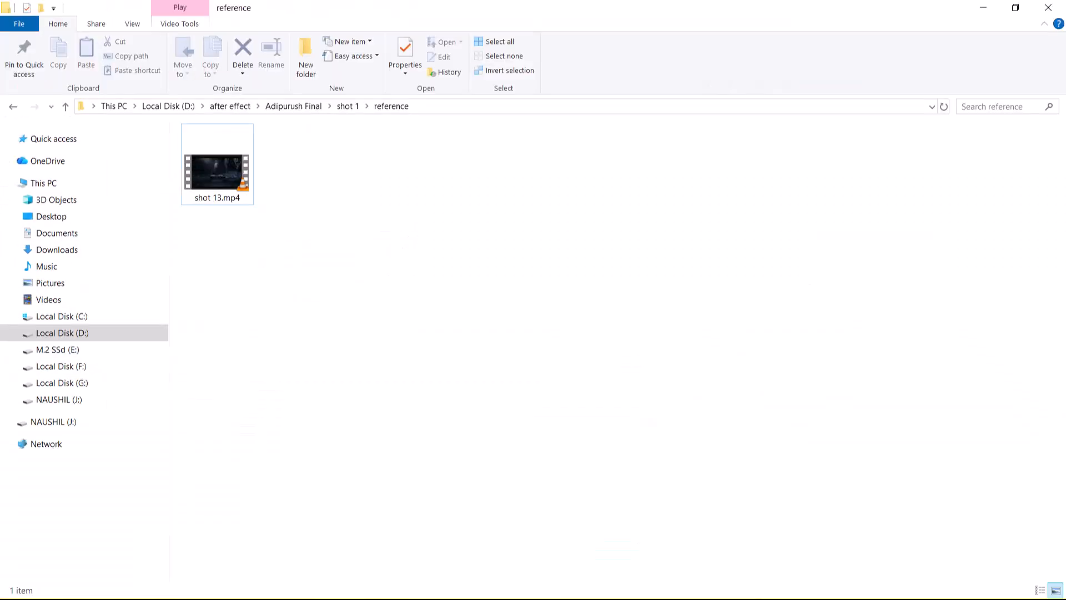
click(500, 106)
key(ctrl+c)
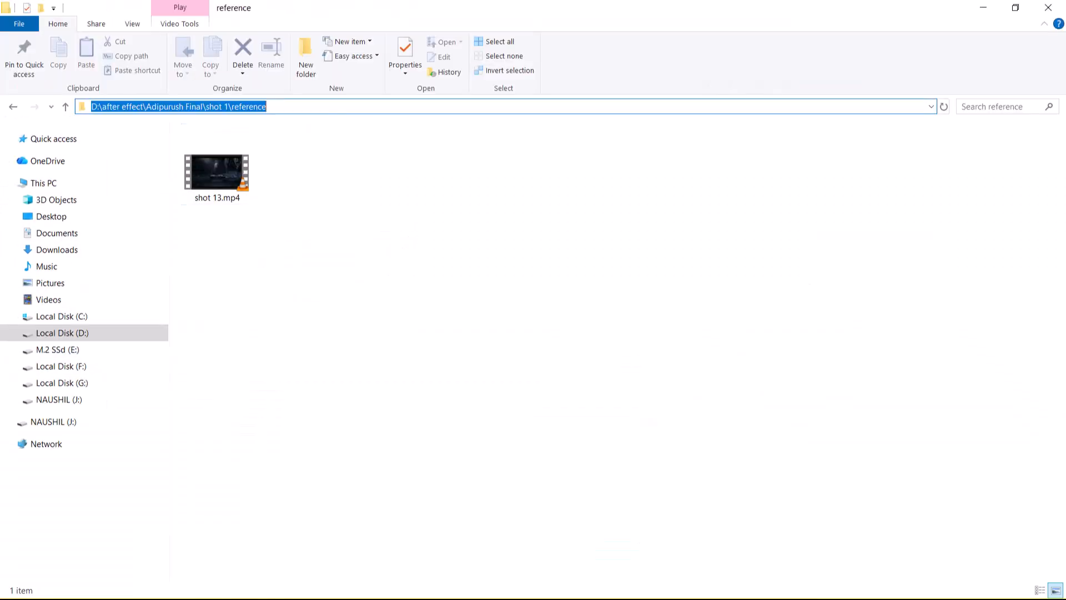
key(alt+Tab)
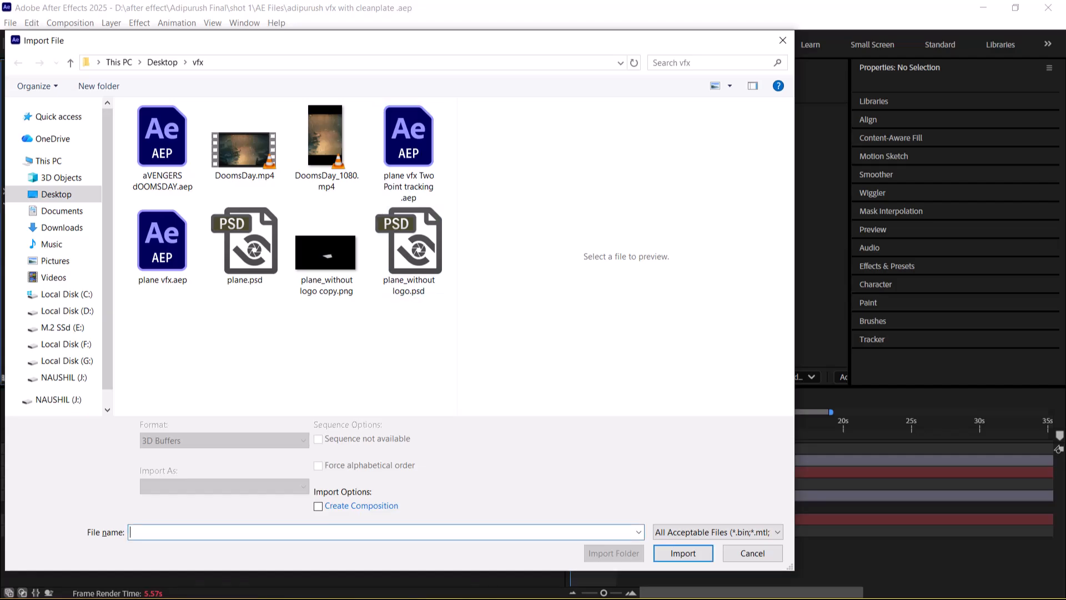
key(ctrl+v)
key(Return)
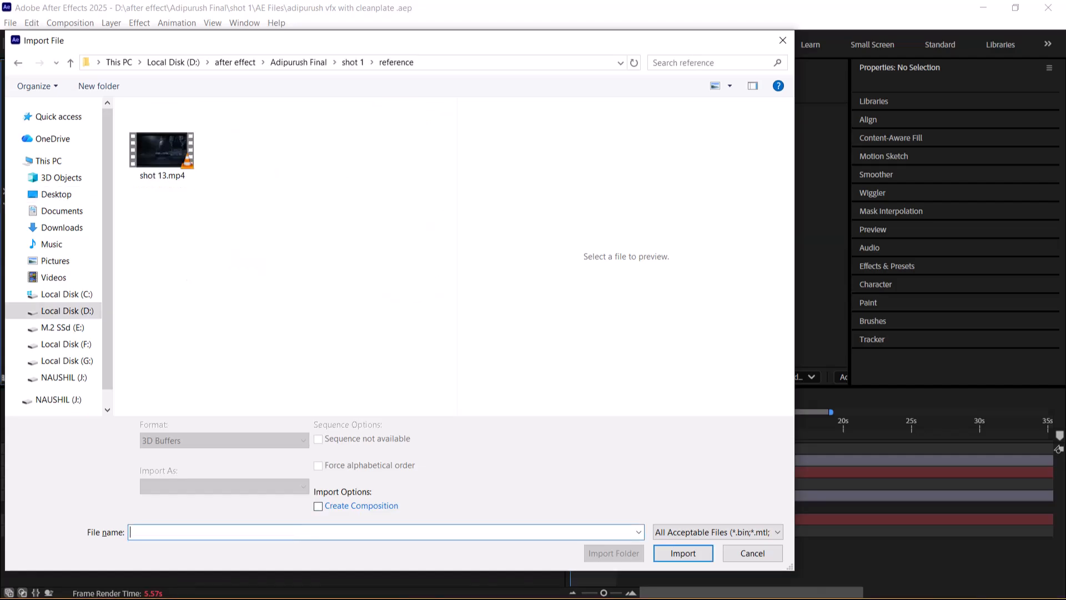
double_click(162, 153)
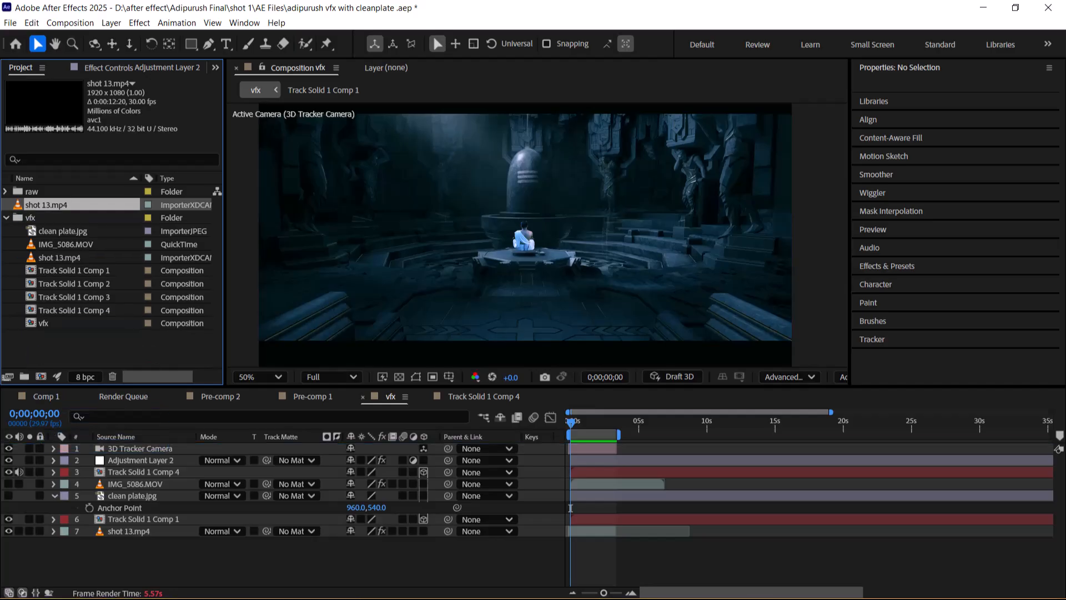
- Add shot 13.mp4 to the vfx composition as the topmost layer and split it at 0;00;03;17
key(ctrl+slash)
key(space)
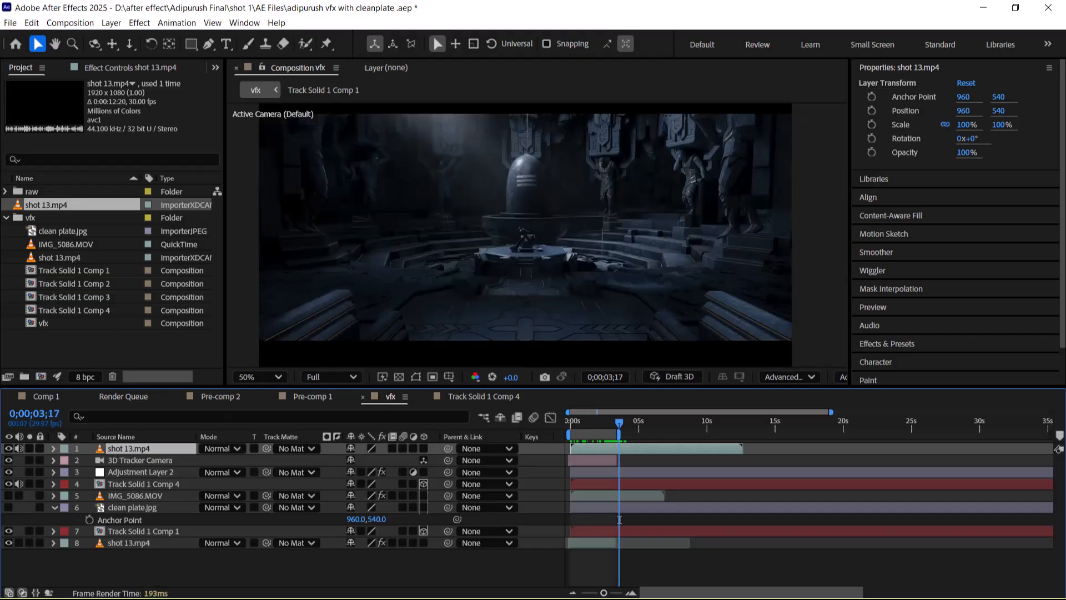
key(ctrl+d)
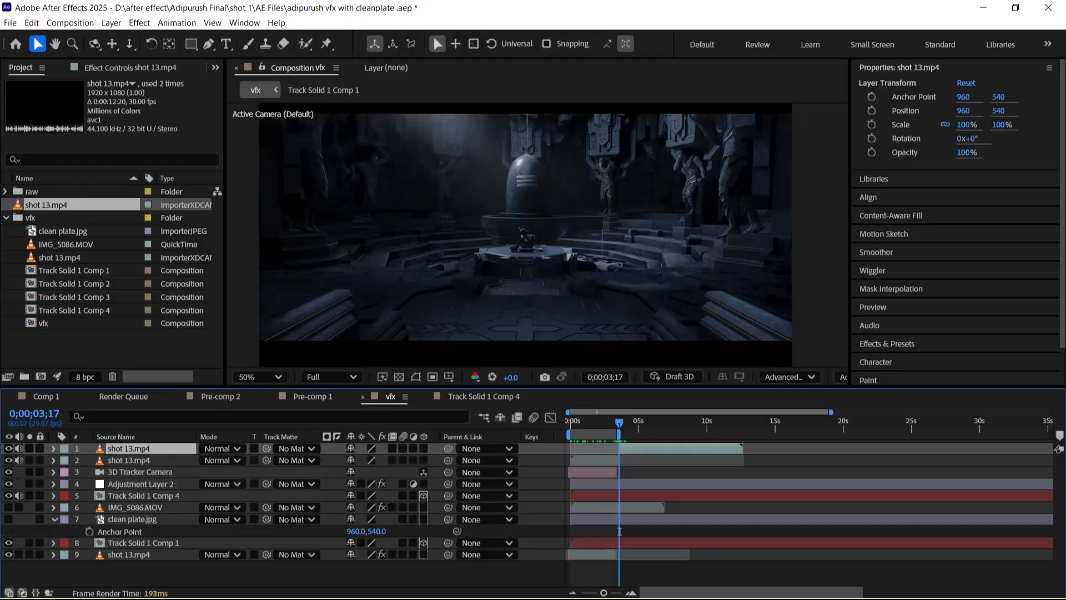
- Preview past the wide temple shot and split the topmost shot 13.mp4 layer at 0;00;06;17
key(space)
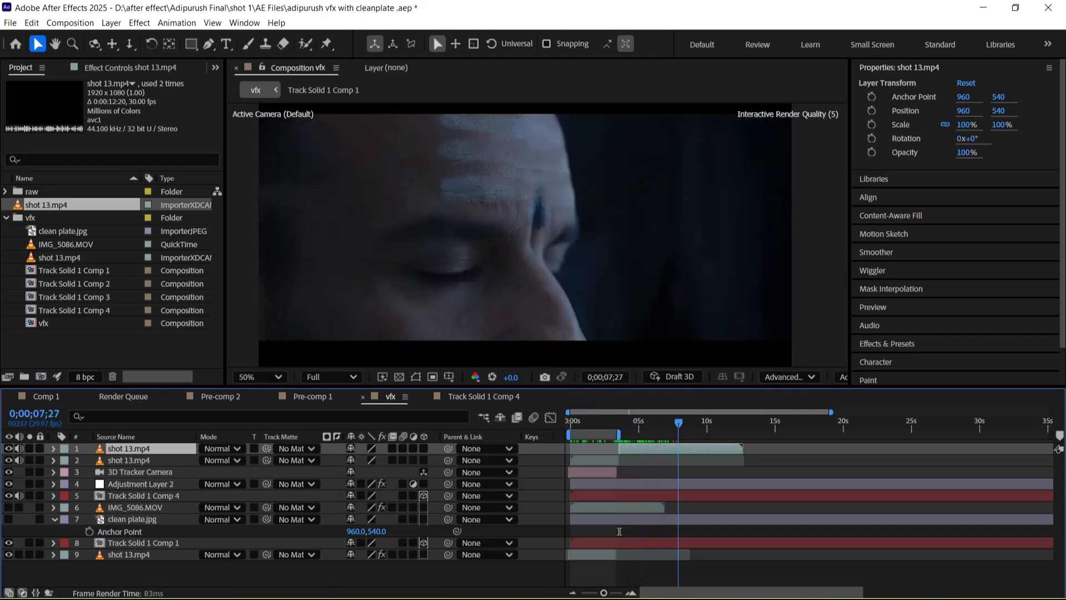
key(space)
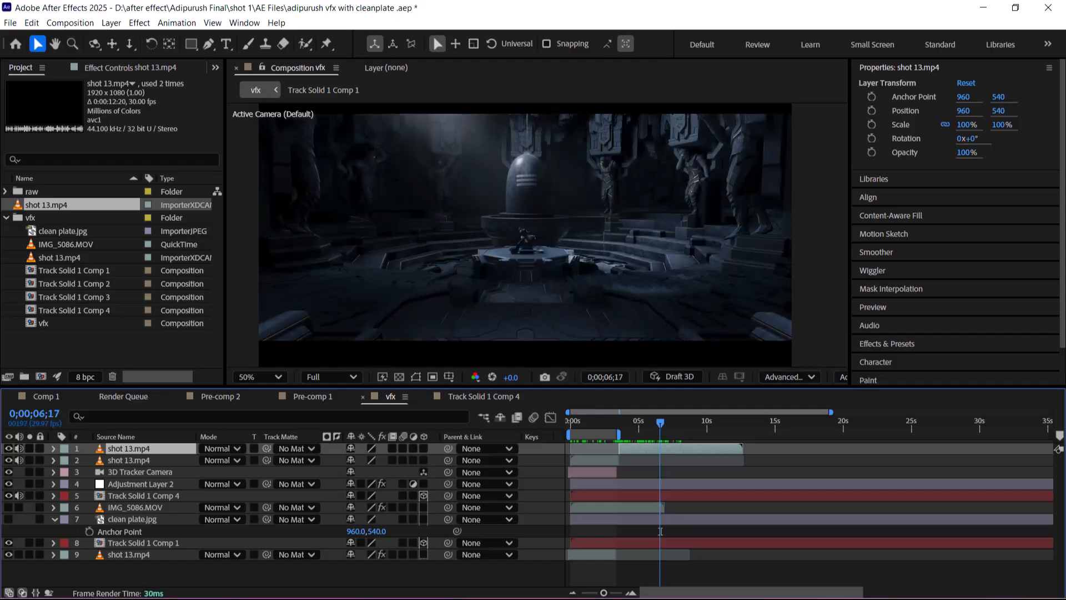
key(ctrl+d)
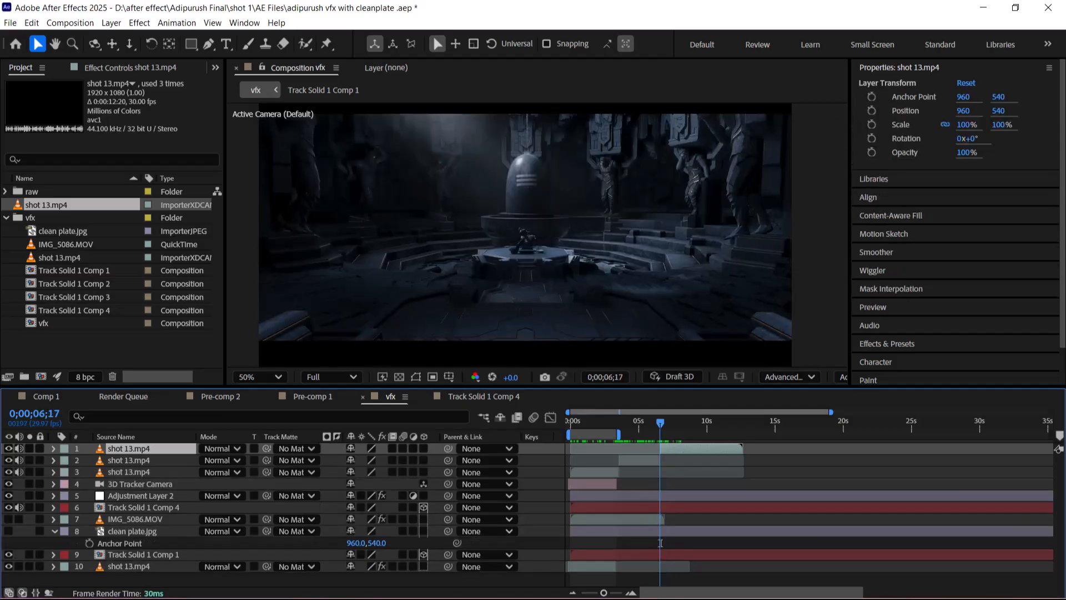
- Delete the first and last shot 13.mp4 segments from the vfx composition and move the remaining wide temple segment to the composition start
key(ctrl+Down)
key(ctrl+Down)
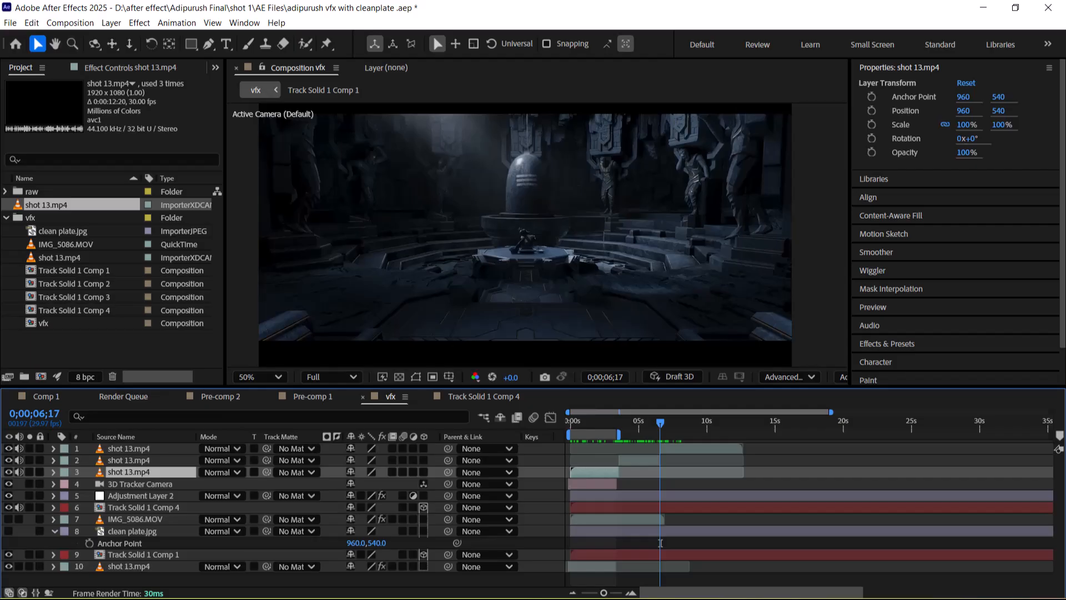
key(Delete)
key(Delete)
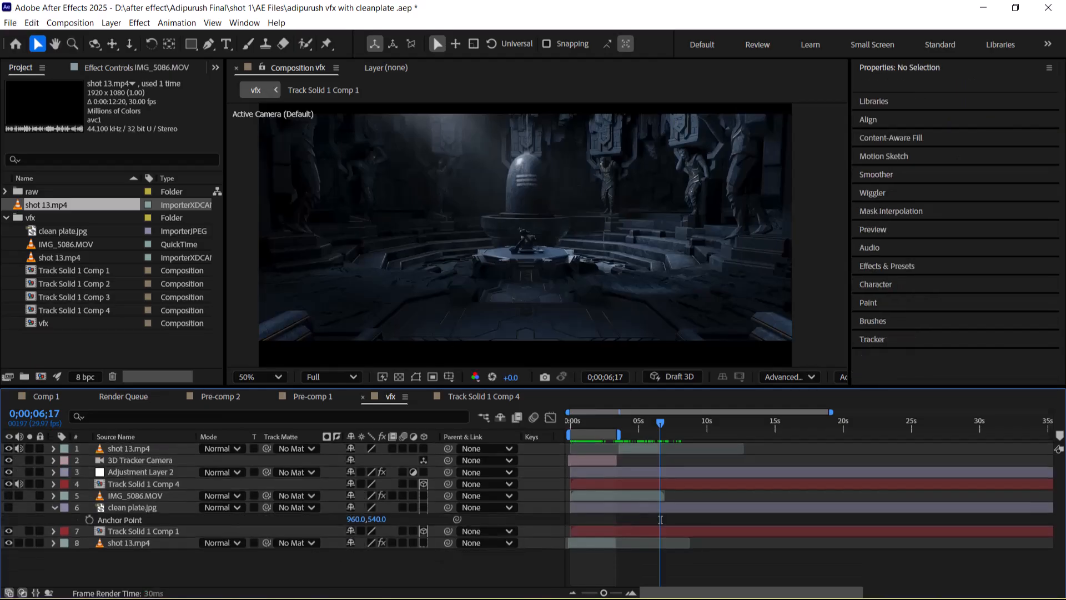
key(ctrl+Down)
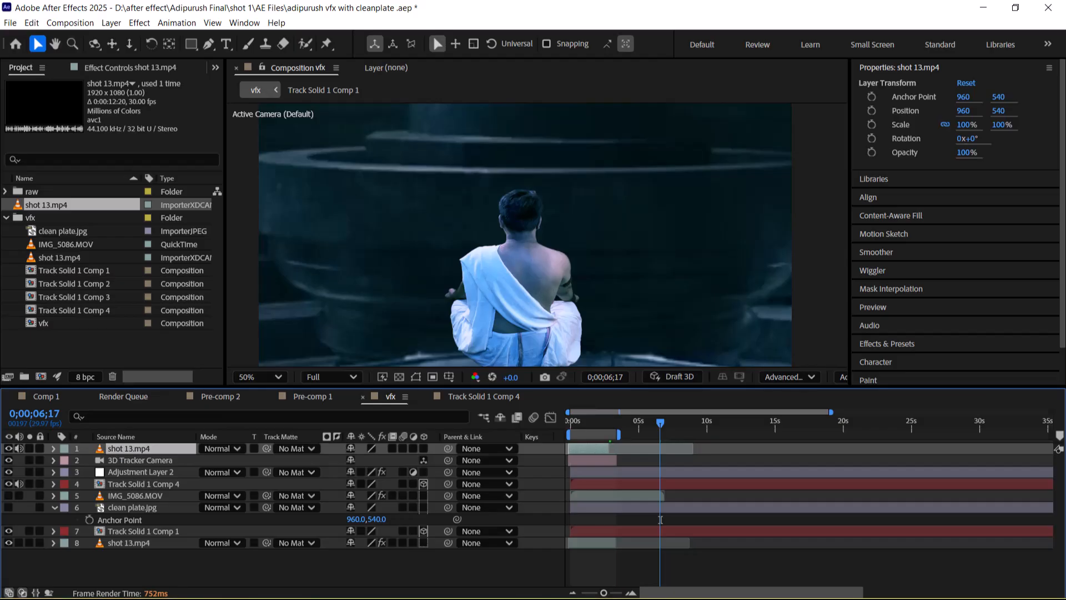
- Preview the vfx composition from its start and stop at the wide temple frame at 0;00;01;01
key(comma)
key(comma)
key(comma)
key(comma)
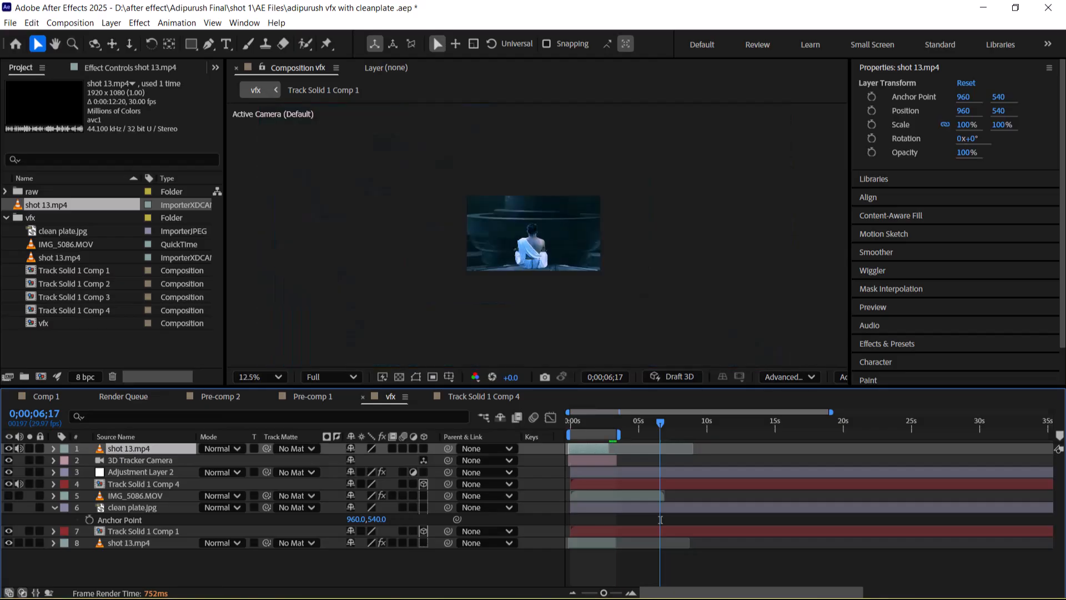
key(Home)
key(space)
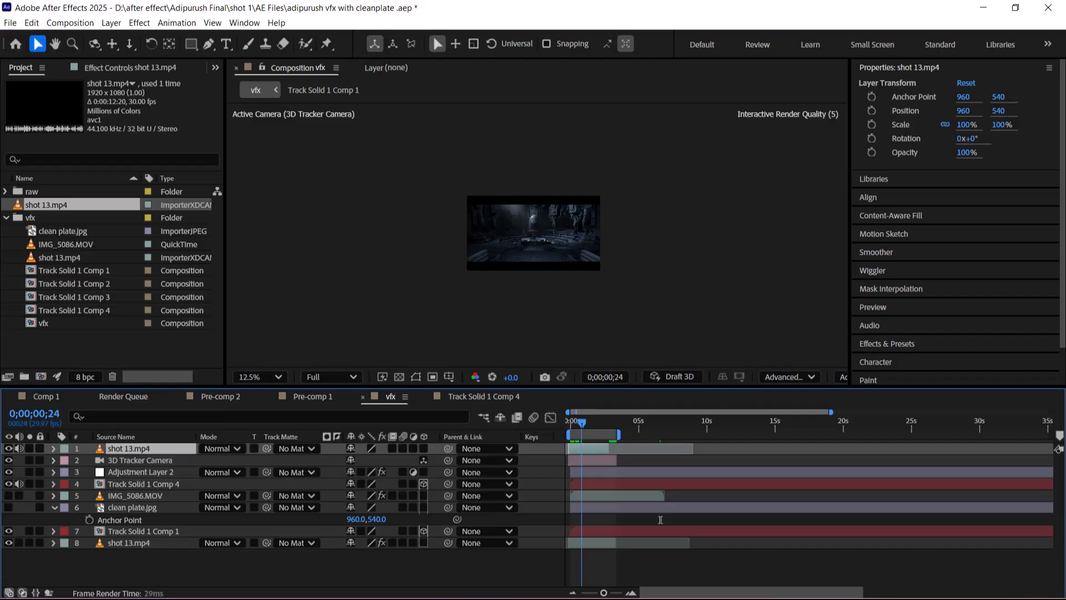
key(period)
key(period)
key(period)
key(period)
key(period)
key(period)
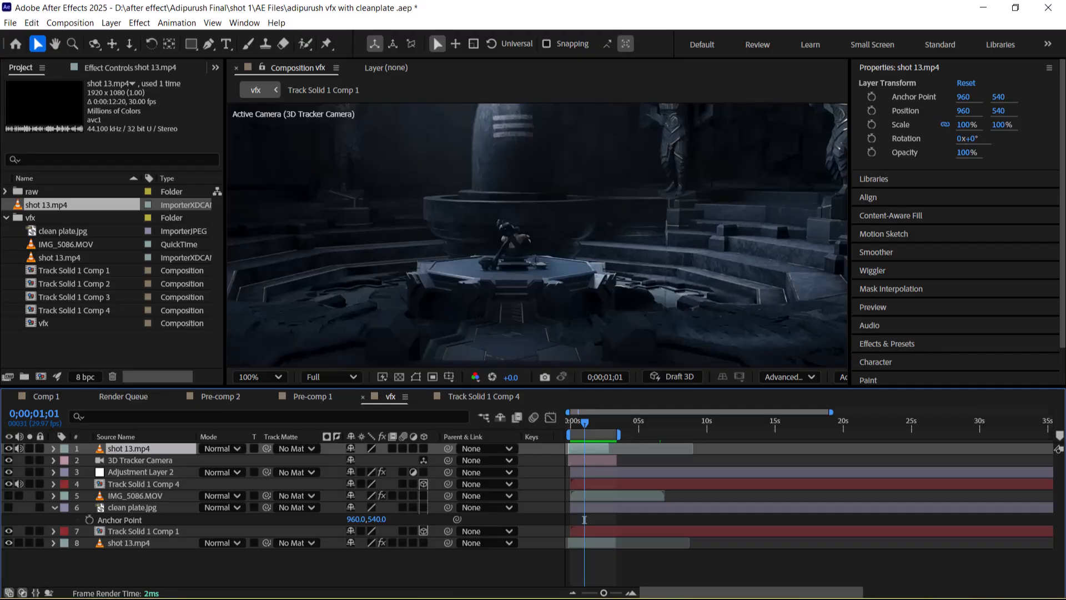
- Add the current frame of the vfx composition to the render queue as a Photoshop still with Save Frame As File
key(alt+c)
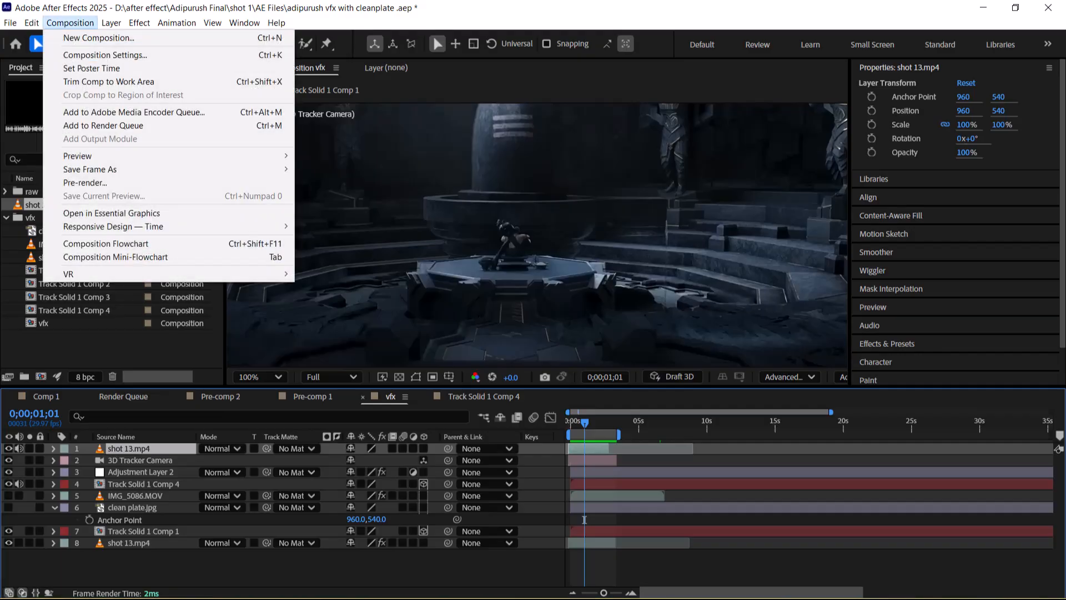
key(Up)
key(Up)
key(Up)
key(Up)
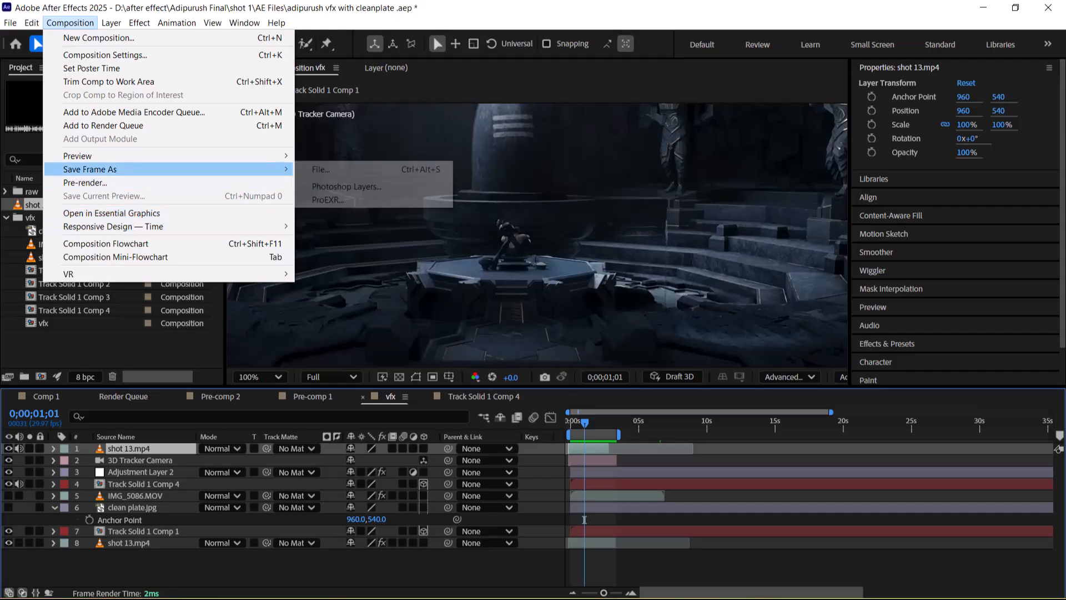
key(Right)
key(Down)
key(Up)
key(Escape)
key(Escape)
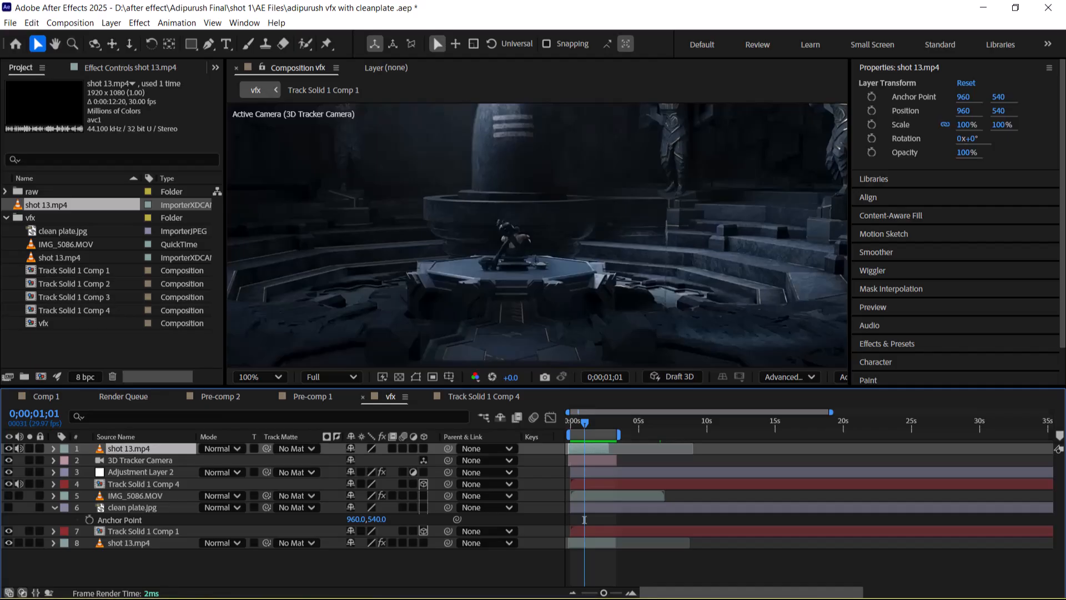
key(ctrl+m)
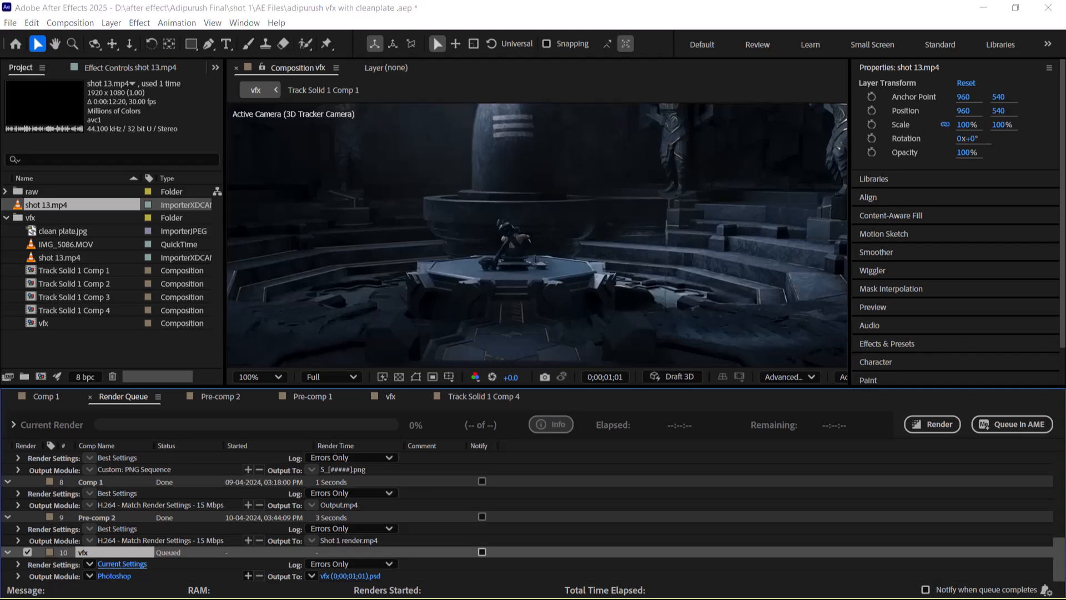
- Accept the Current Settings render options and the Photoshop Sequence output module for the queued vfx frame
click(122, 564)
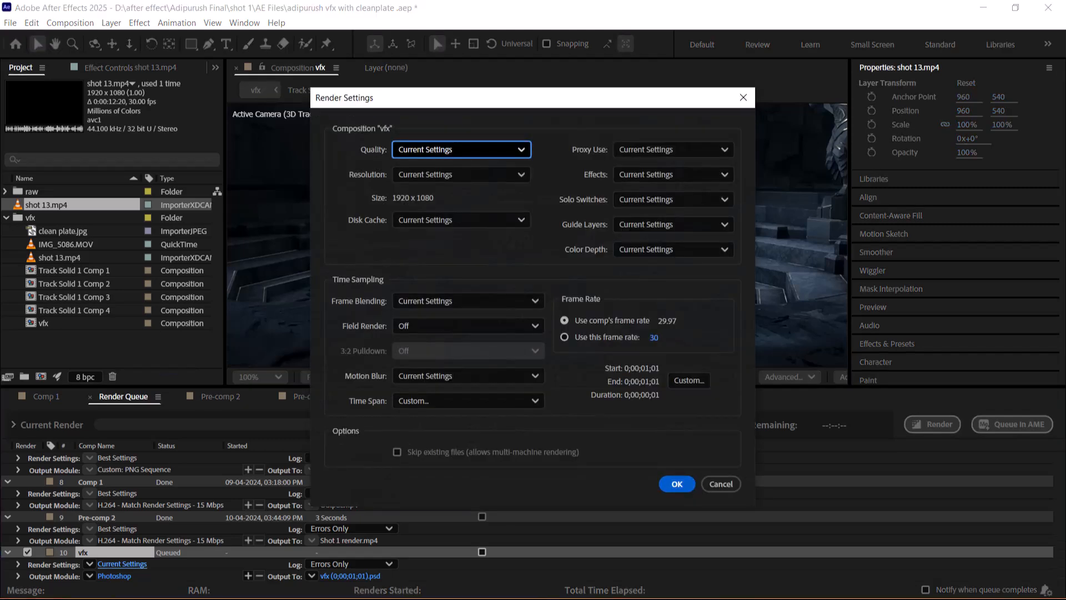
key(Return)
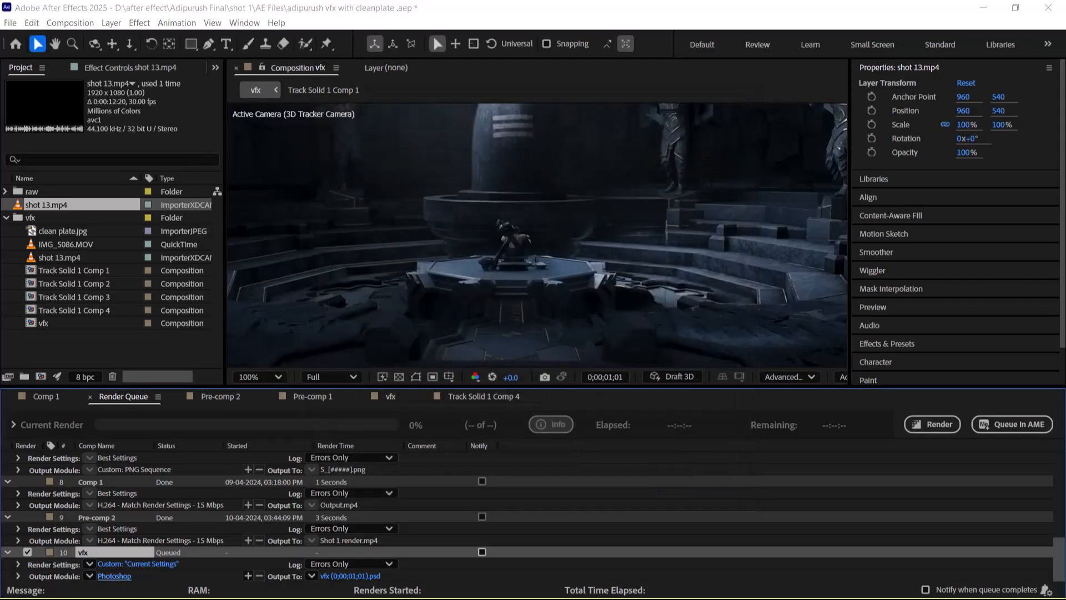
click(114, 576)
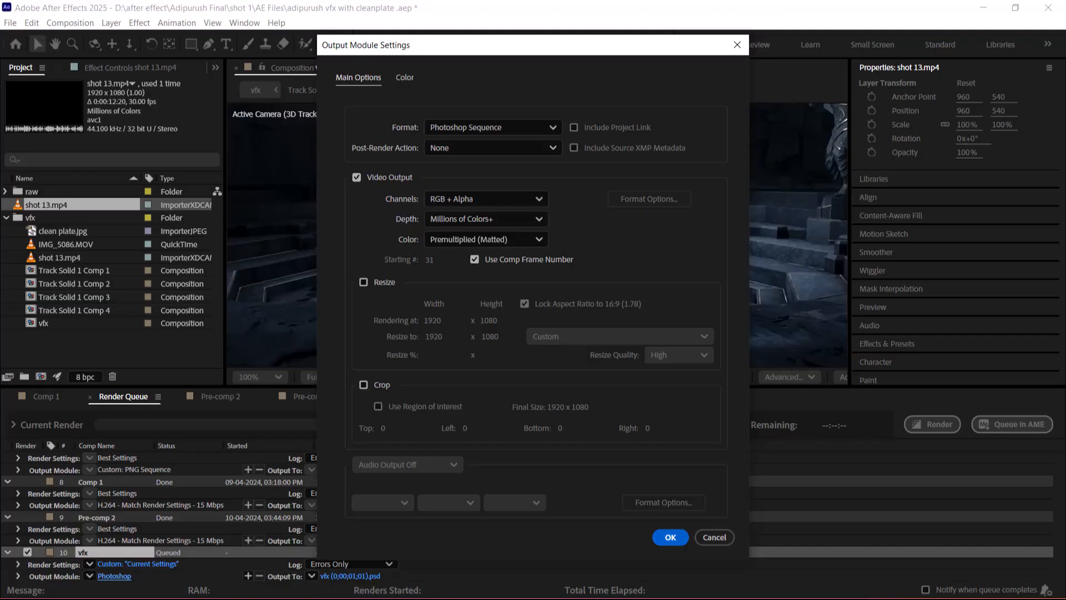
key(Return)
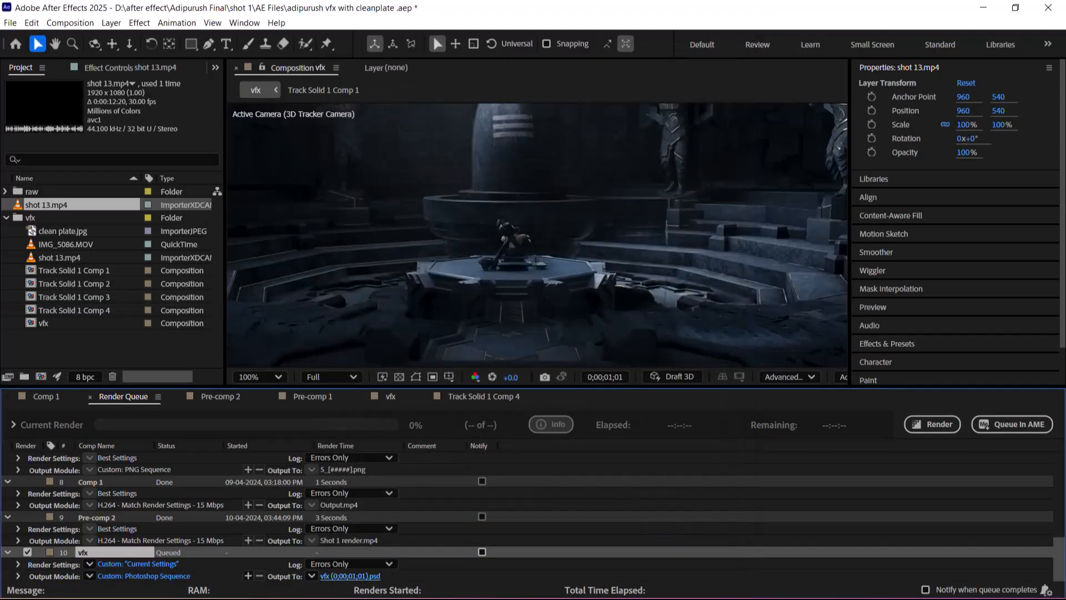
- Set the frame's output folder to D:\after effect\Adipurush Final\shot 1\reference, using the path copied from File Explorer, and render vfx (0;00;01;01).psd
click(350, 576)
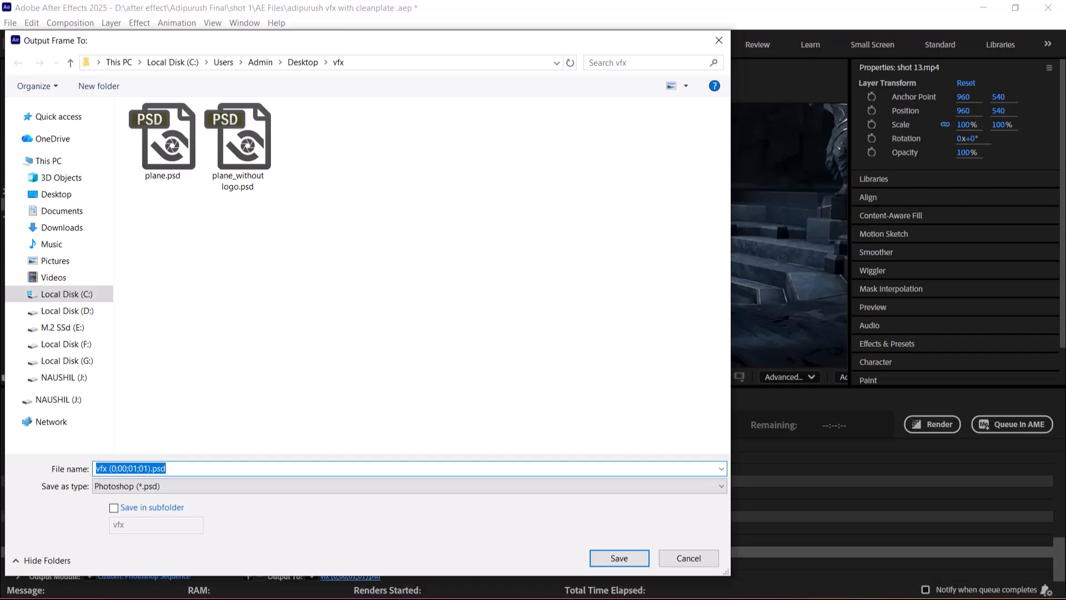
key(alt+Tab)
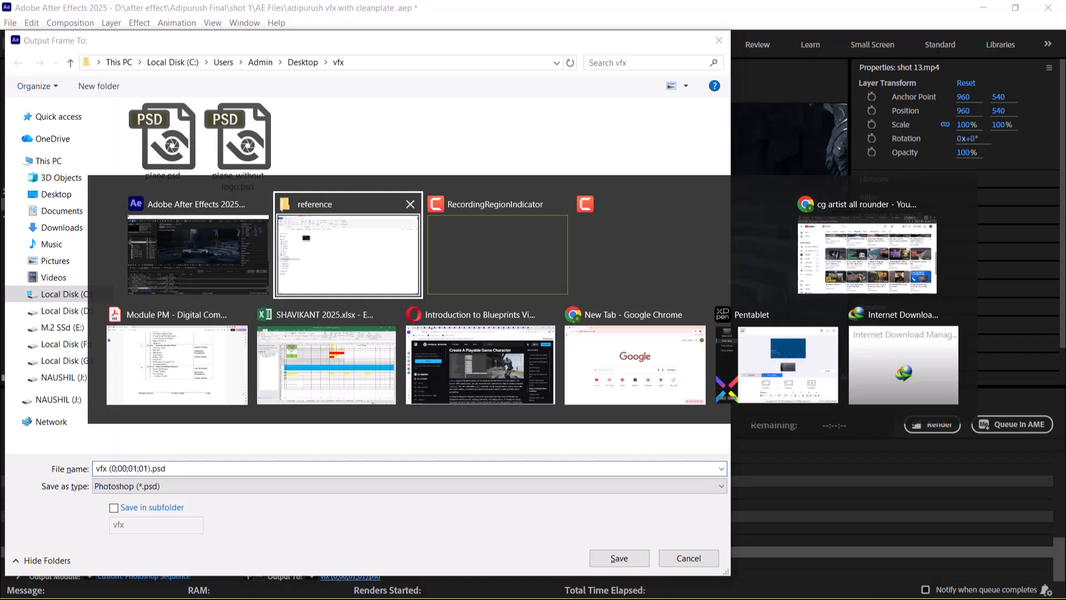
key(alt)
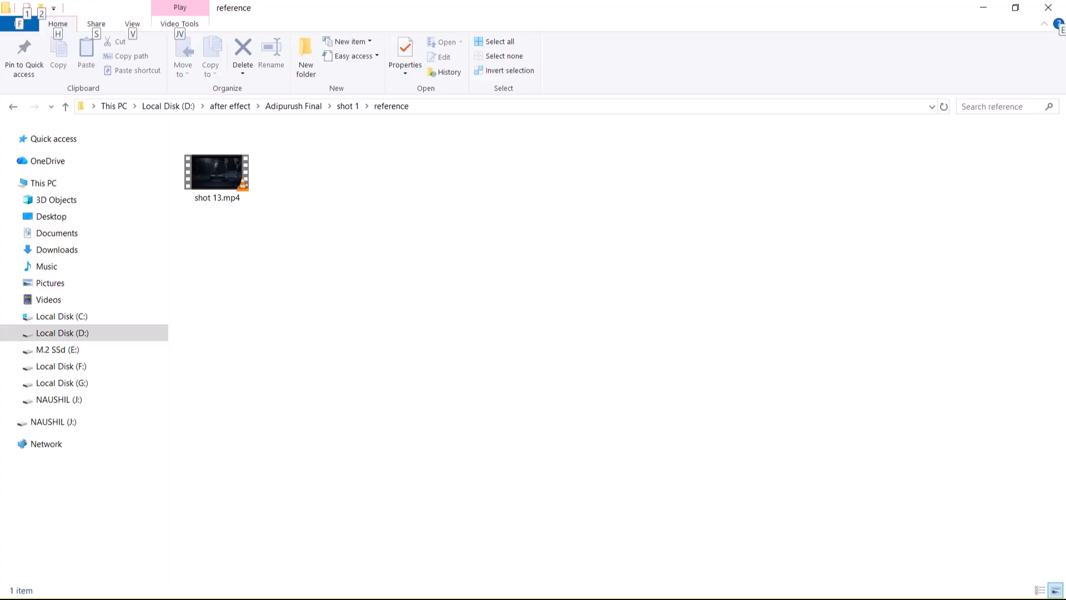
key(alt+d)
key(ctrl+c)
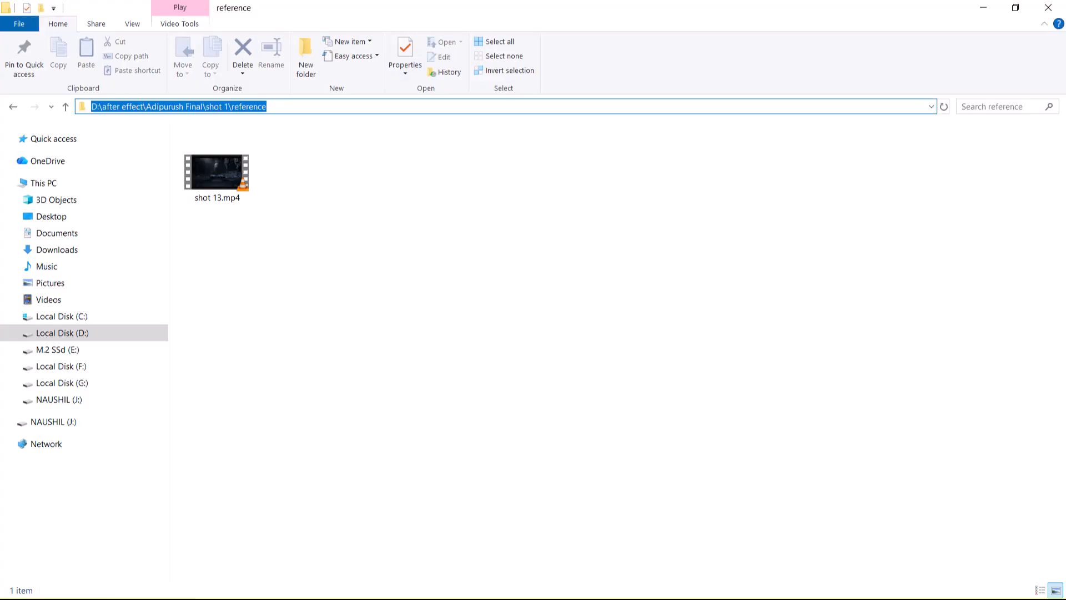
key(alt+Tab)
key(ctrl+v)
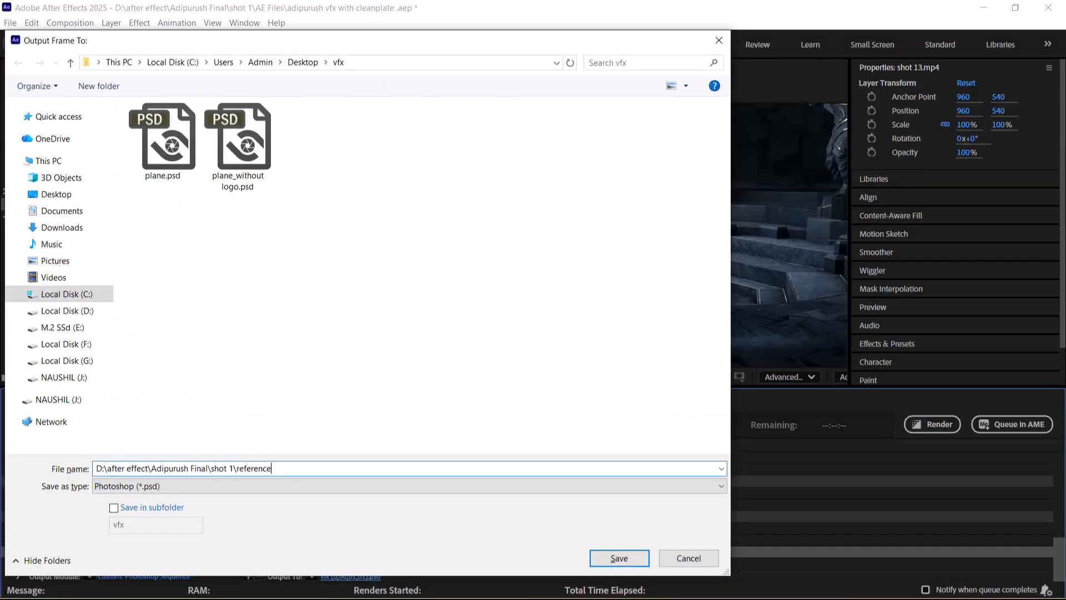
key(Return)
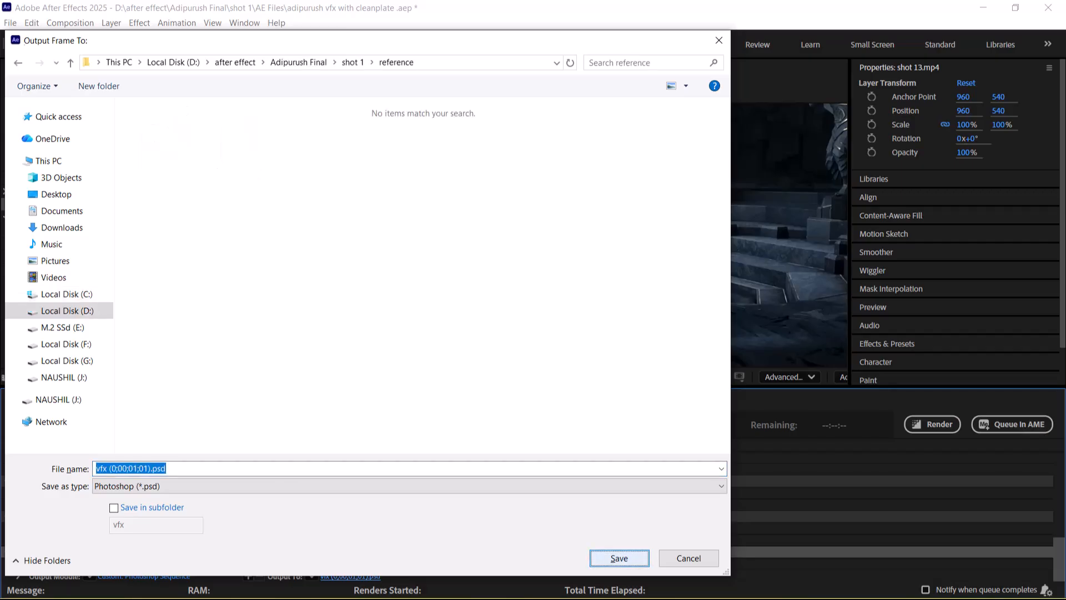
key(Return)
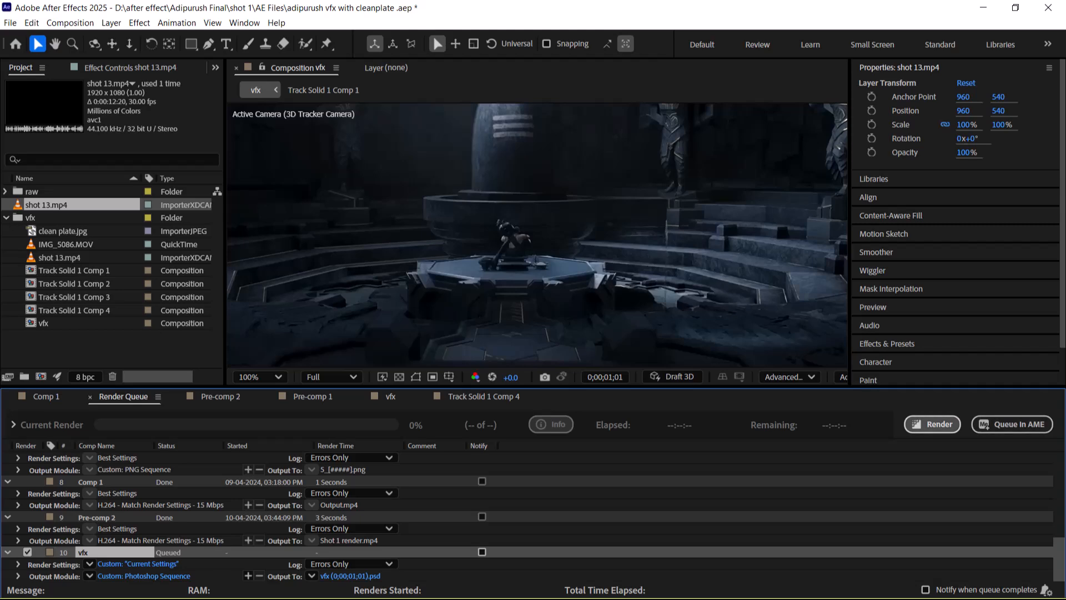
click(932, 425)
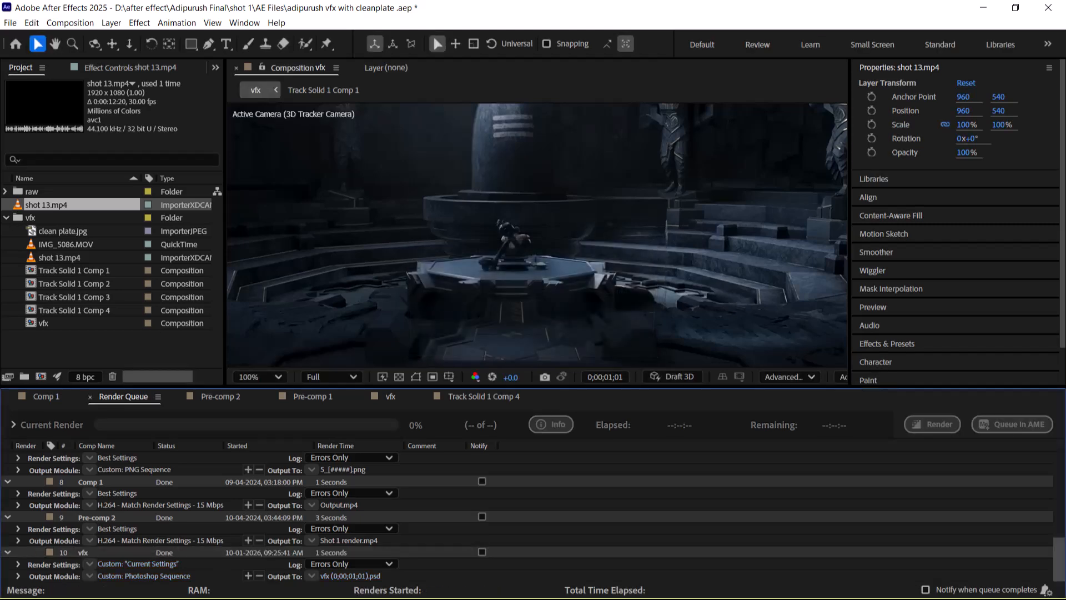
- Switch to the reference folder in File Explorer and view the rendered vfx (0;00;01;01).psd in ACDSee Quick View
key(alt+Tab)
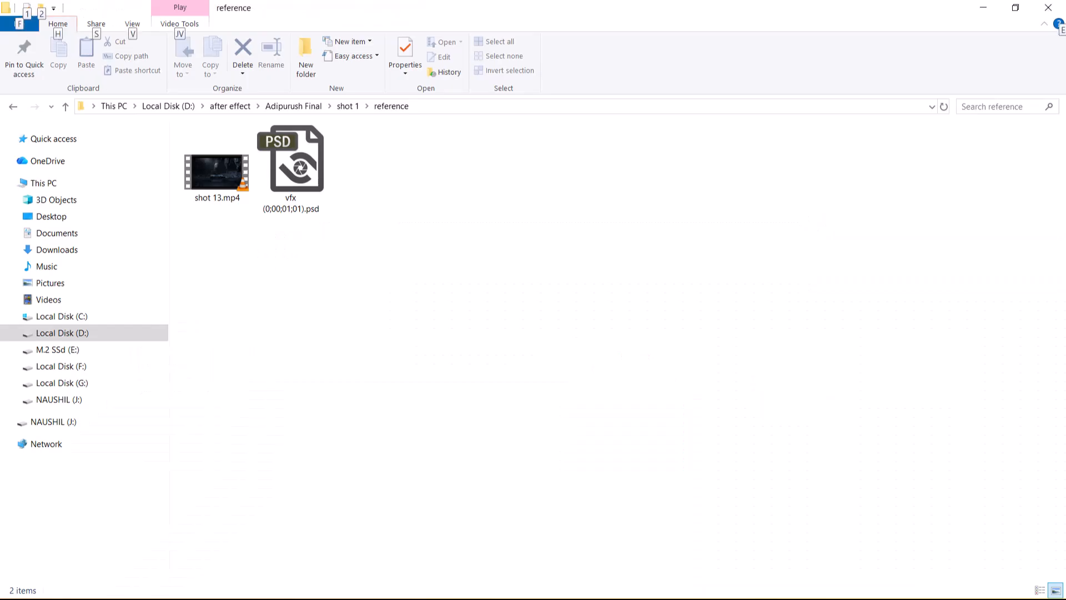
click(291, 166)
key(Return)
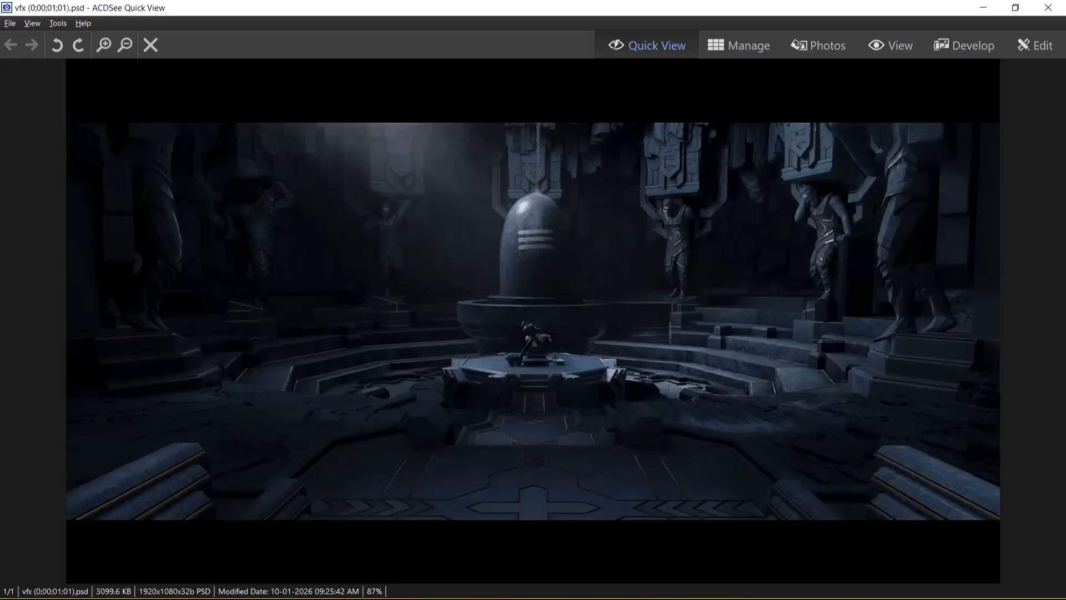
- Leave the image preview and open vfx (0;00;01;01).psd in Adobe Photoshop
key(alt+Tab)
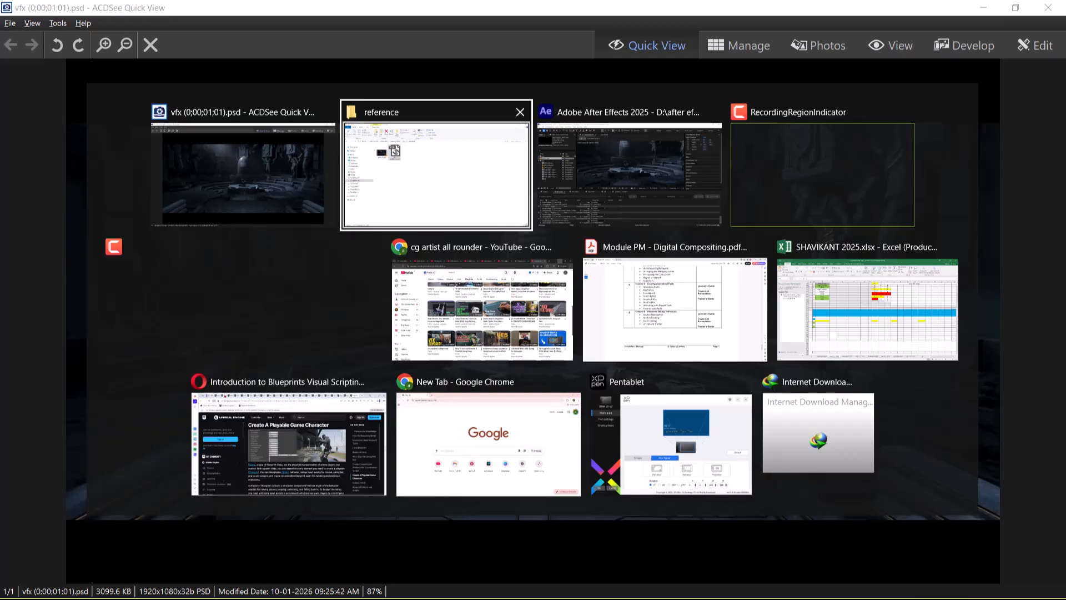
key(Escape)
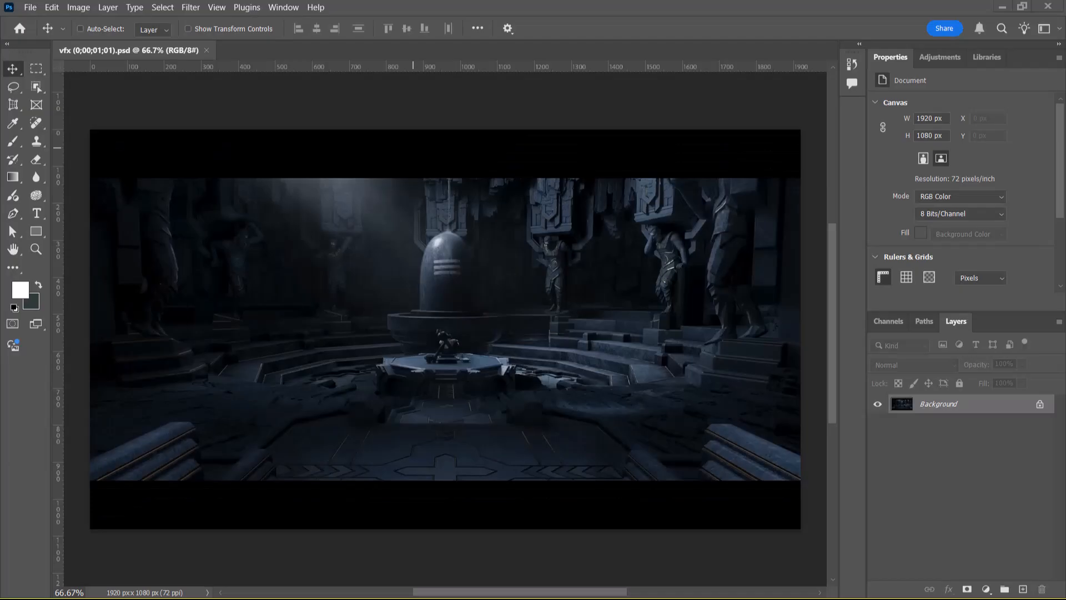
key(alt+f)
key(Down)
key(Return)
double_click(267, 122)
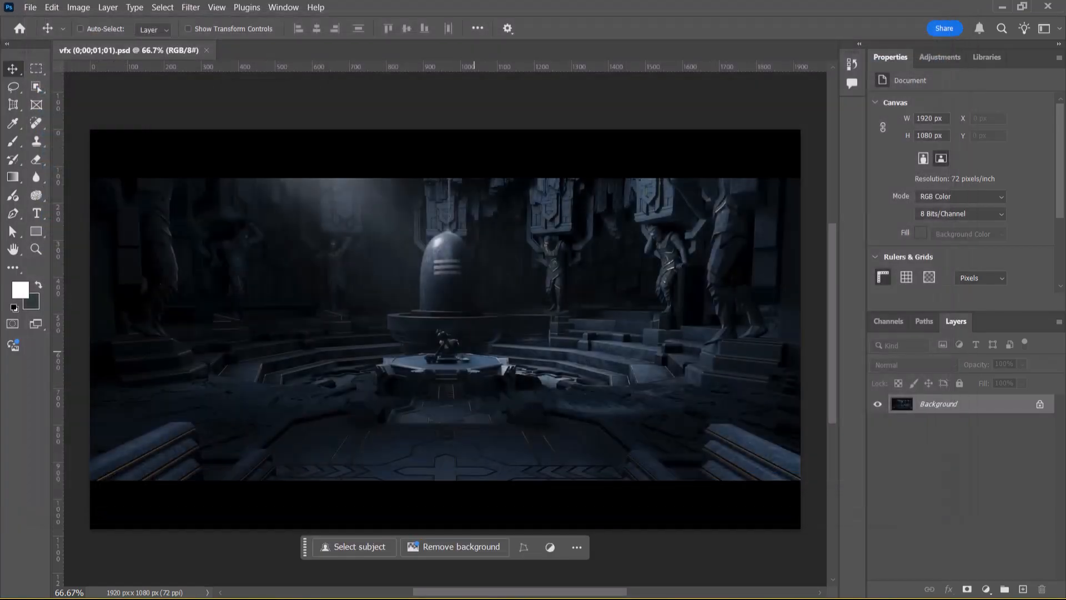
- Convert the locked Background into a regular layer named Layer 0 and duplicate it
scroll(446, 337, up, 6)
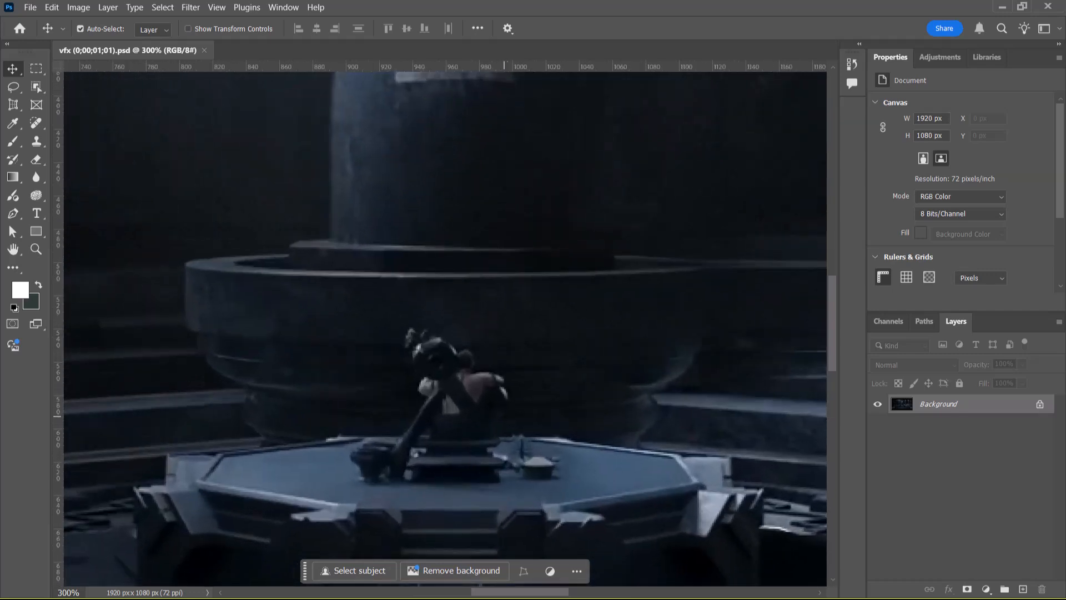
scroll(446, 338, up, 1)
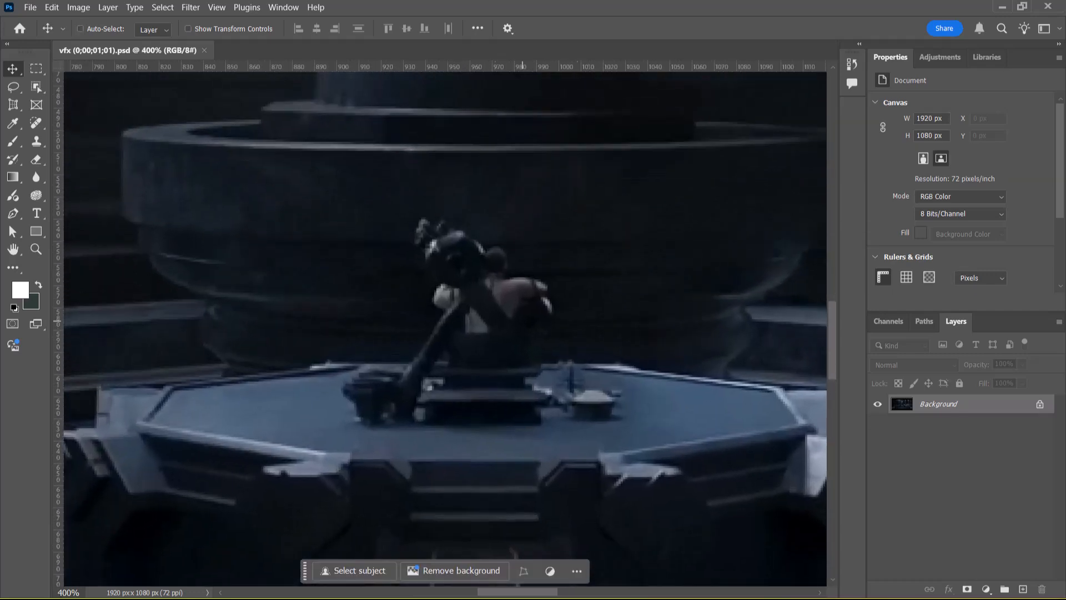
double_click(939, 404)
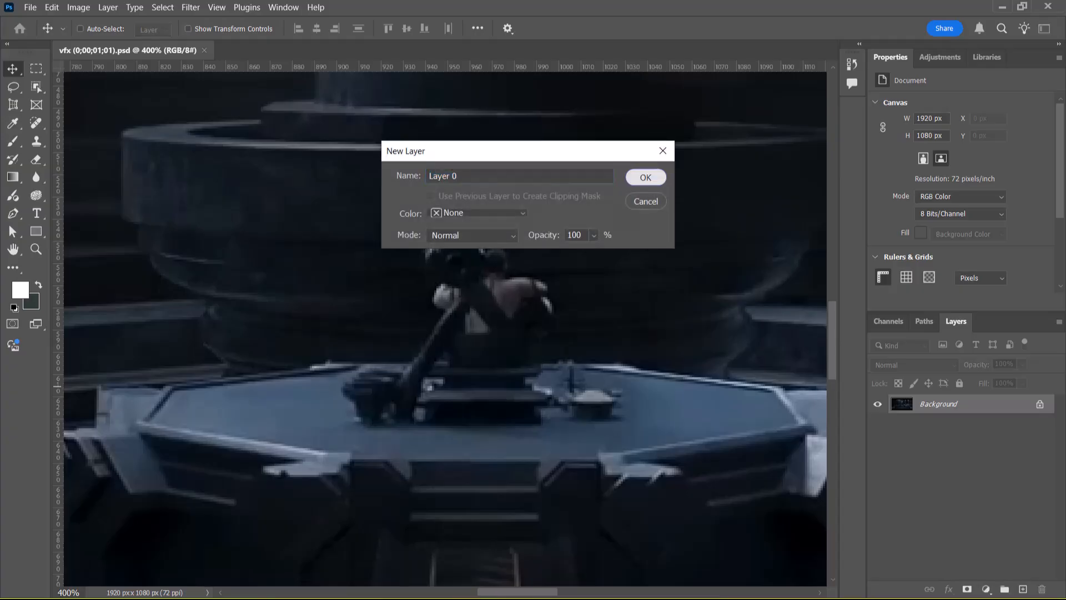
key(Return)
key(ctrl+j)
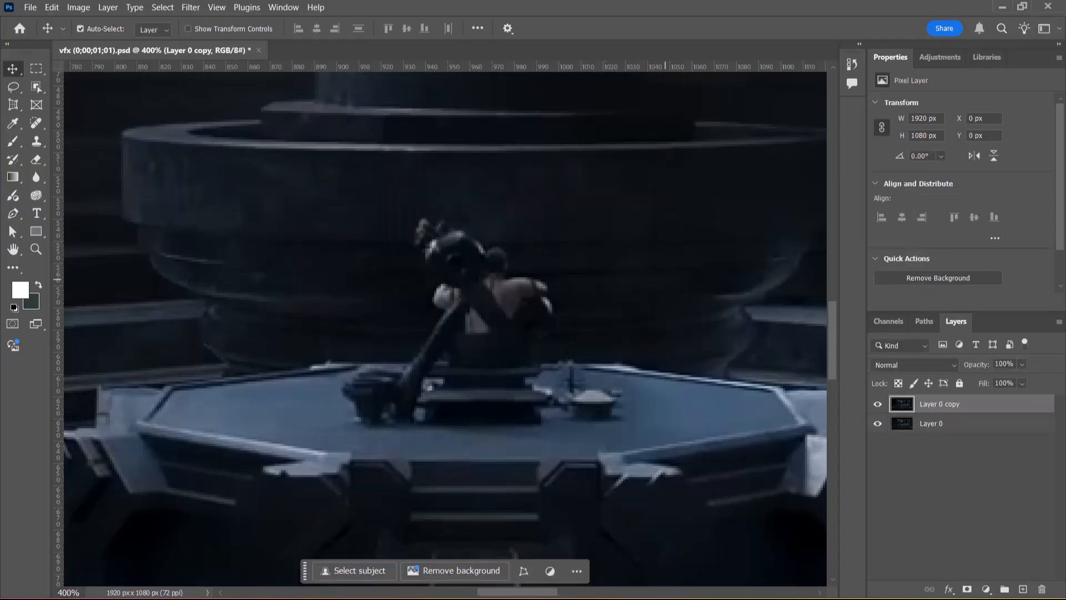
- Lasso the seated figure above the platform on Layer 0 copy, from its topknot to its waist, about 70 by 78 px
key(ctrl+plus)
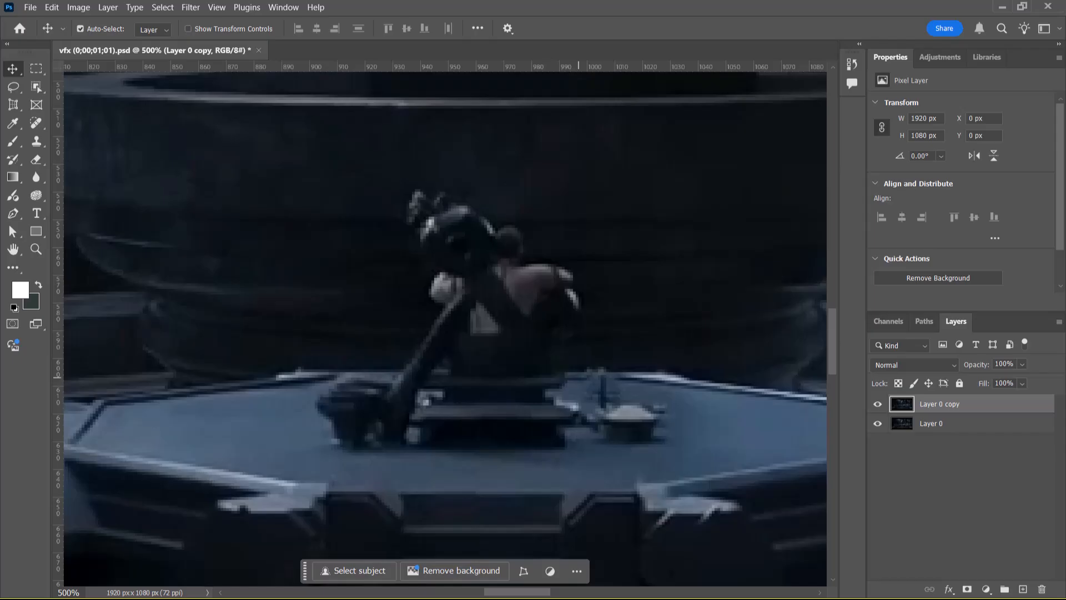
key(ctrl+plus)
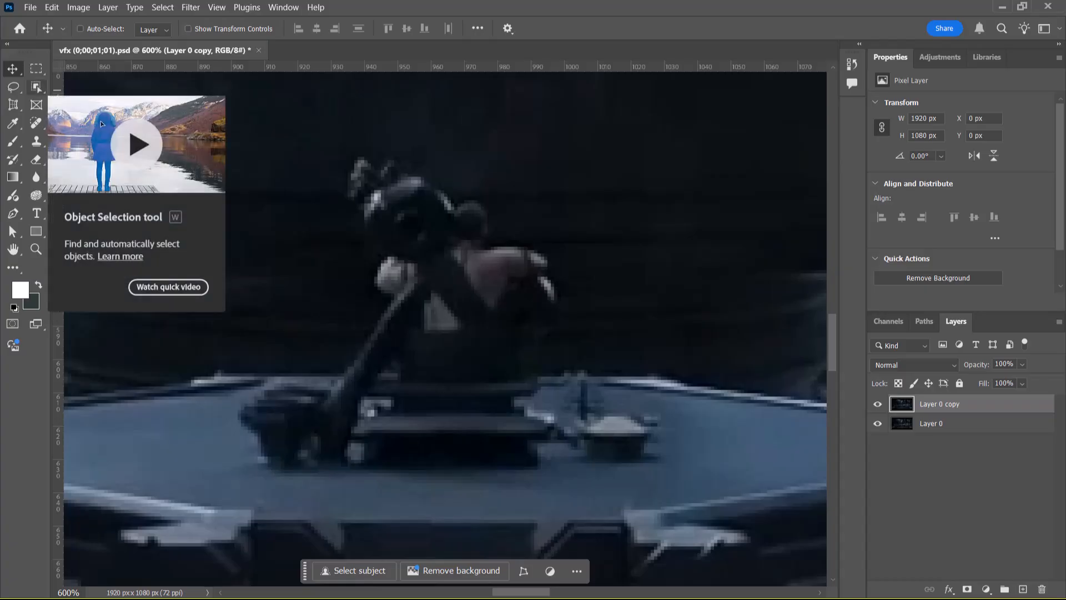
click(13, 87)
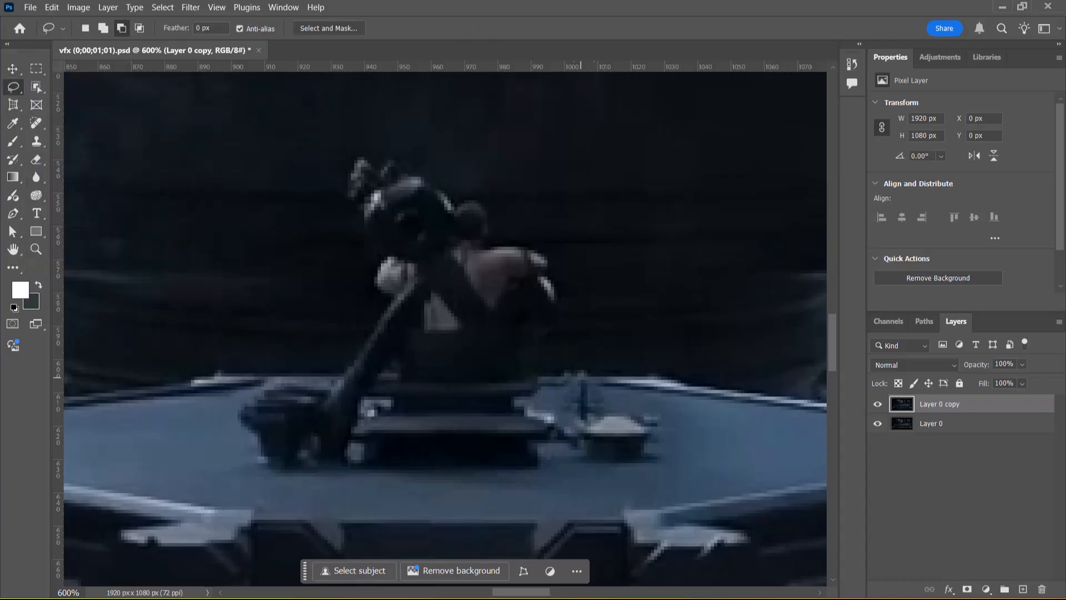
mouse_move(557, 352)
mouse_down()
mouse_move(527, 377)
mouse_move(496, 383)
mouse_up()
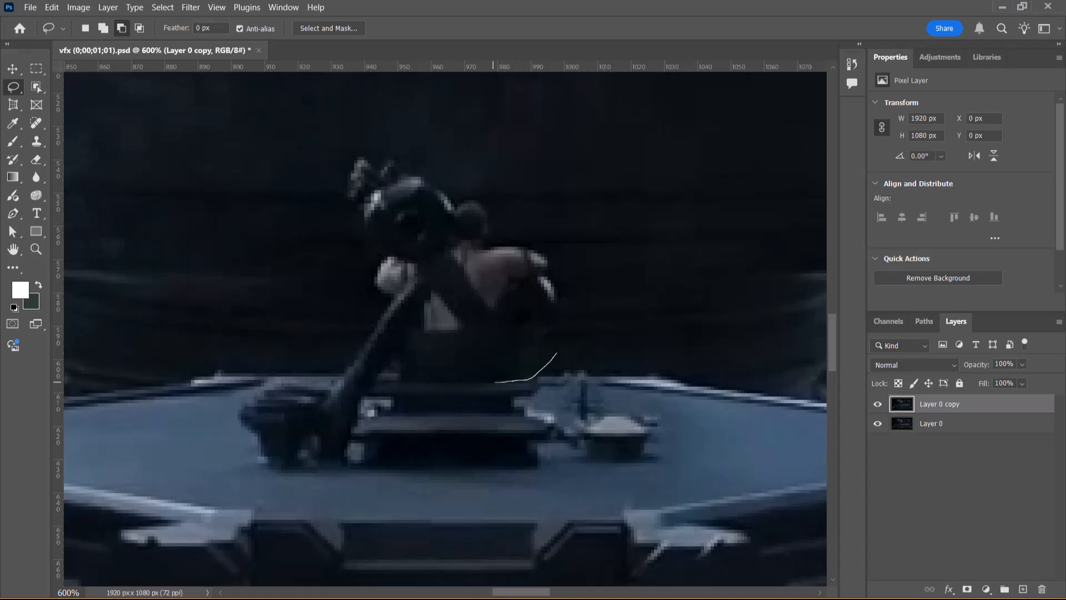
mouse_move(430, 382)
mouse_down()
mouse_move(416, 228)
mouse_move(463, 206)
mouse_move(543, 266)
mouse_move(556, 348)
mouse_up()
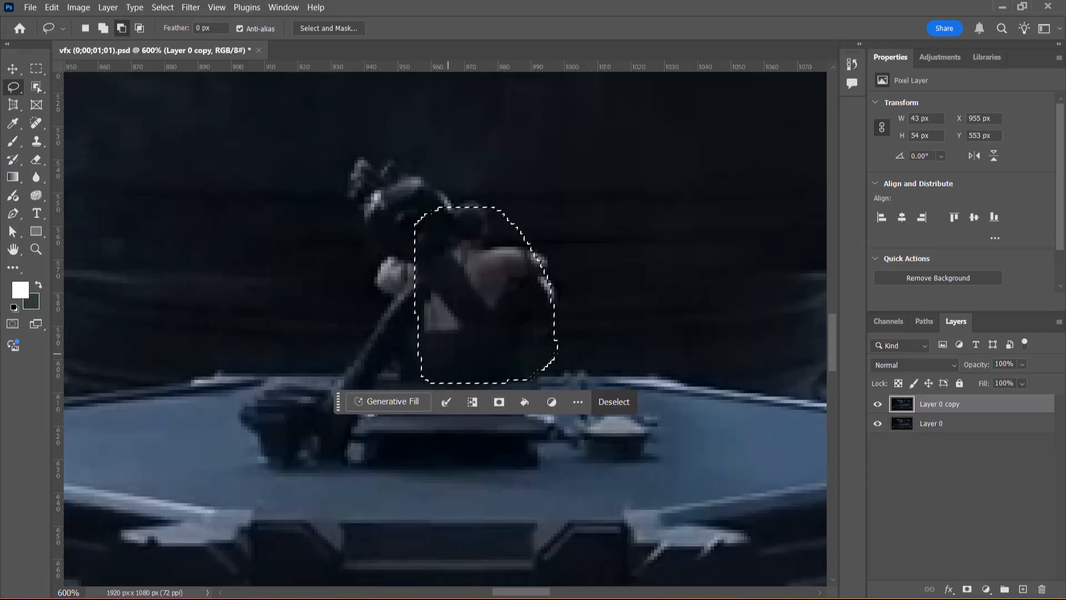
mouse_move(437, 376)
mouse_down()
mouse_move(409, 382)
mouse_move(389, 368)
mouse_move(390, 311)
mouse_move(366, 283)
mouse_move(339, 170)
mouse_move(358, 153)
mouse_move(468, 206)
mouse_up()
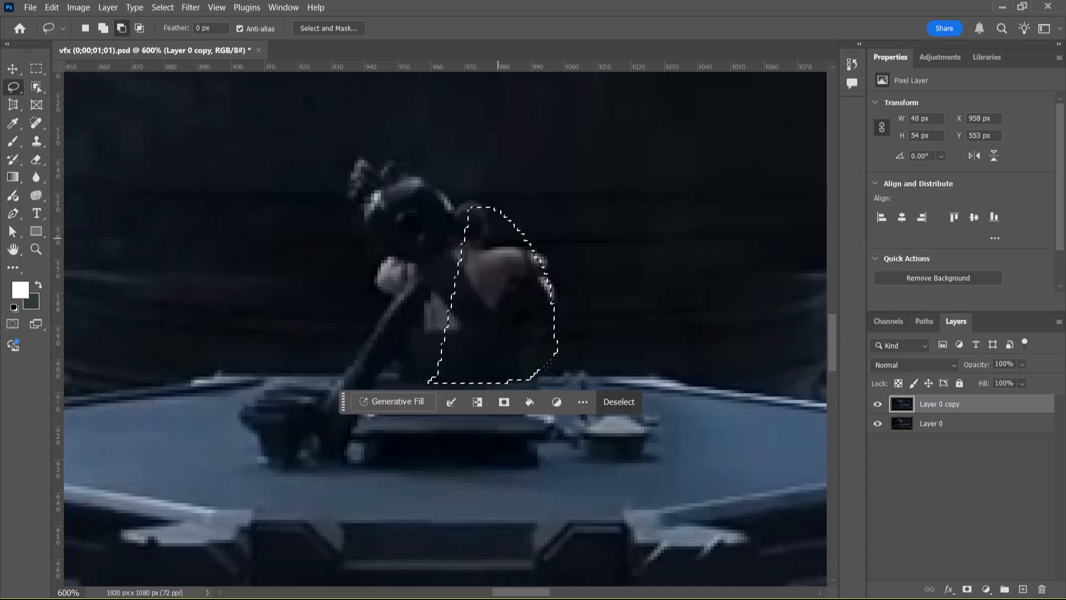
key(ctrl+z)
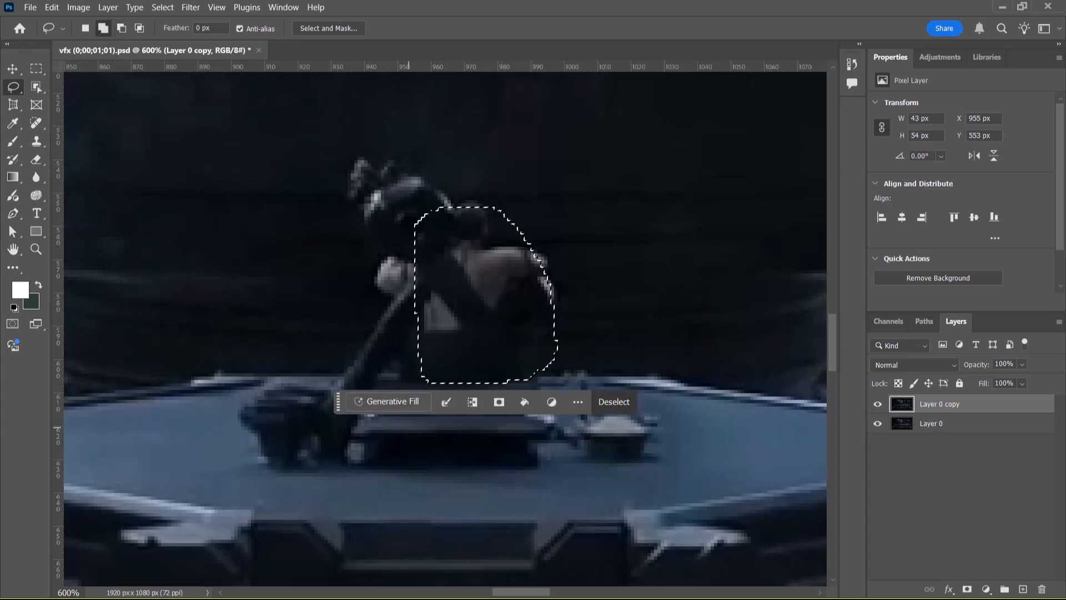
mouse_move(440, 372)
mouse_down()
mouse_move(400, 380)
mouse_move(355, 363)
mouse_move(347, 178)
mouse_move(467, 165)
mouse_move(486, 202)
mouse_up()
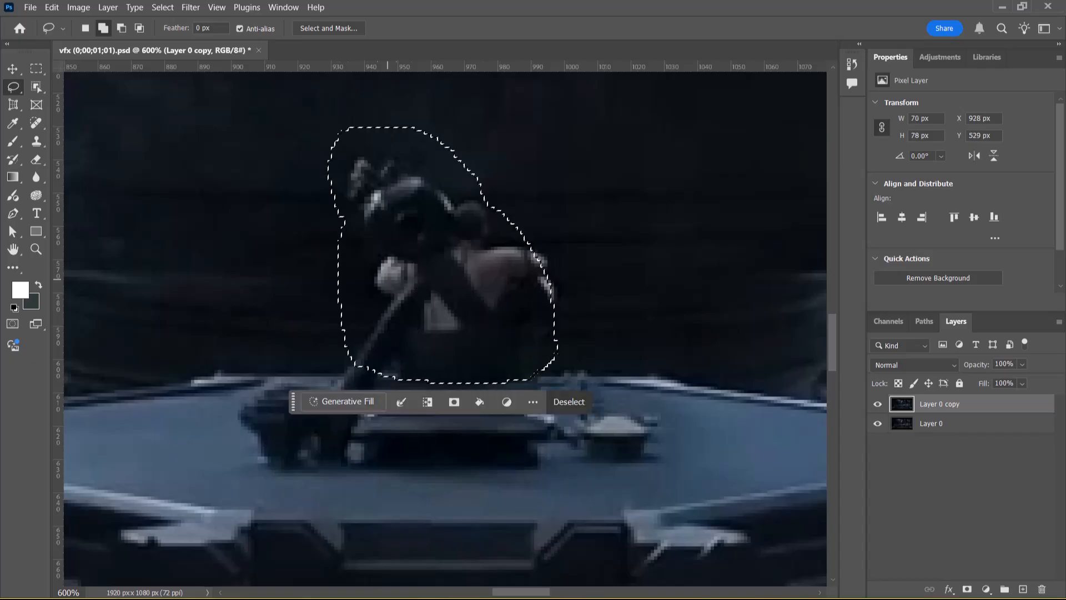
- Fill the selected figure using Content-Aware with Color Adaptation, Normal mode and 100% opacity, and clear the selection
right_click(471, 209)
click(491, 378)
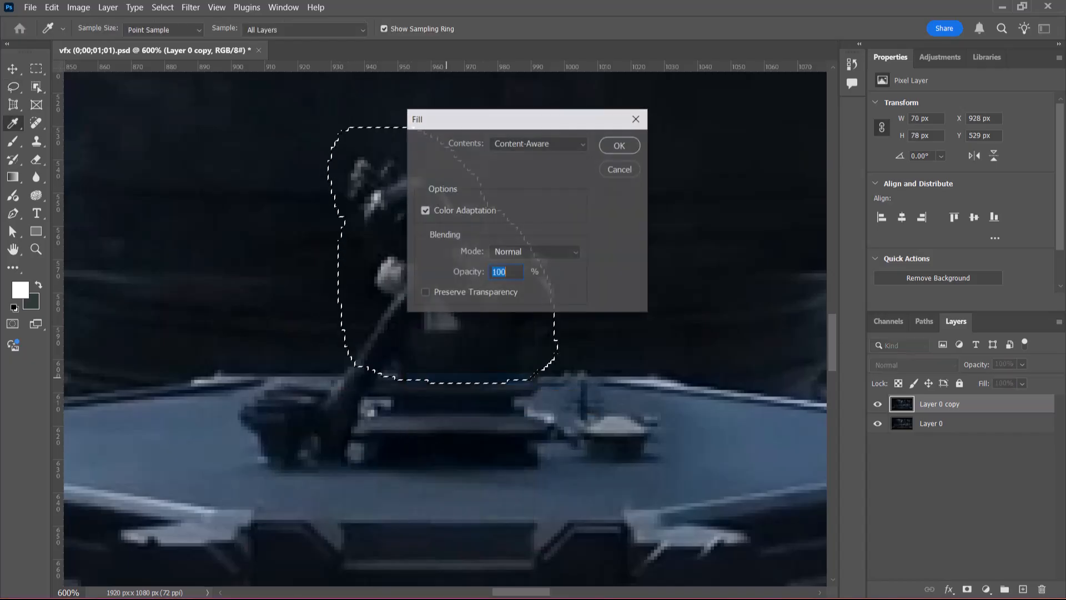
click(620, 145)
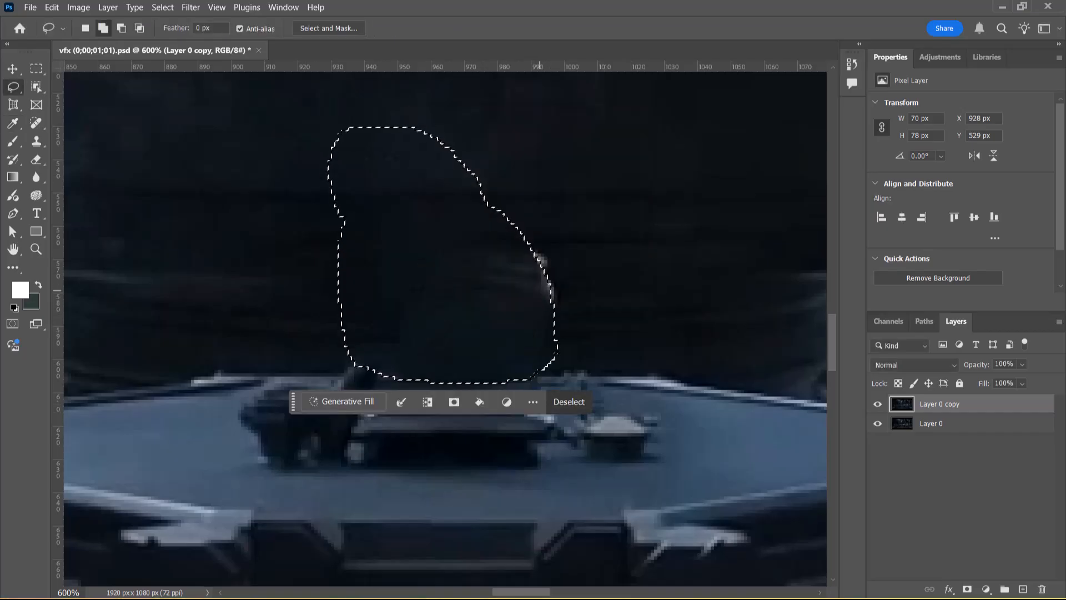
key(ctrl+d)
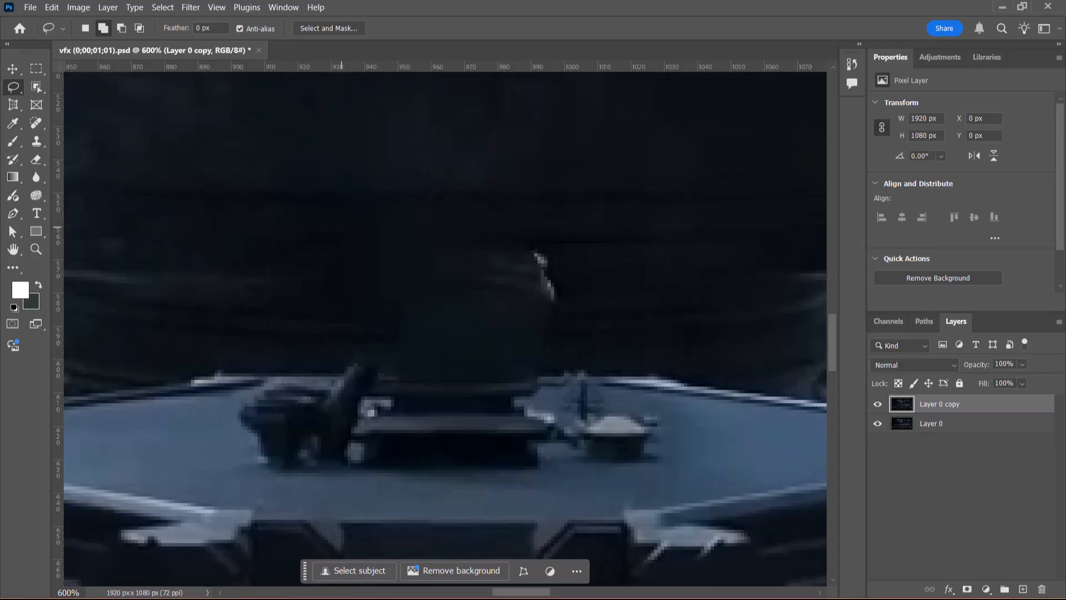
- Clone dark background over the leftover shoulder highlights using a 20 px Clone Stamp at 57% opacity and 67% flow
key(s)
key(bracketleft)
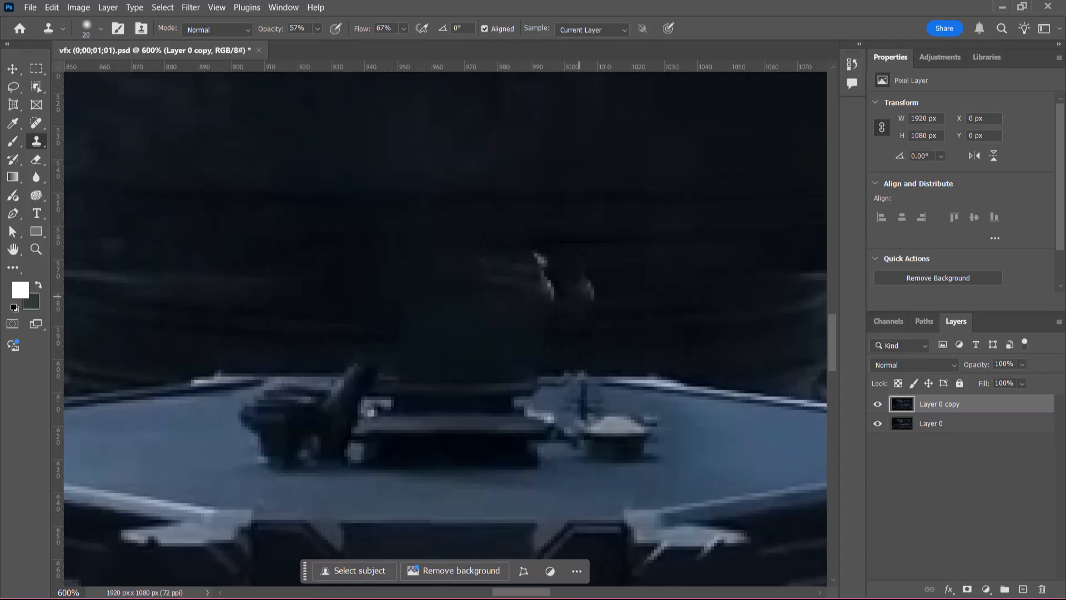
drag(572, 271, 537, 269)
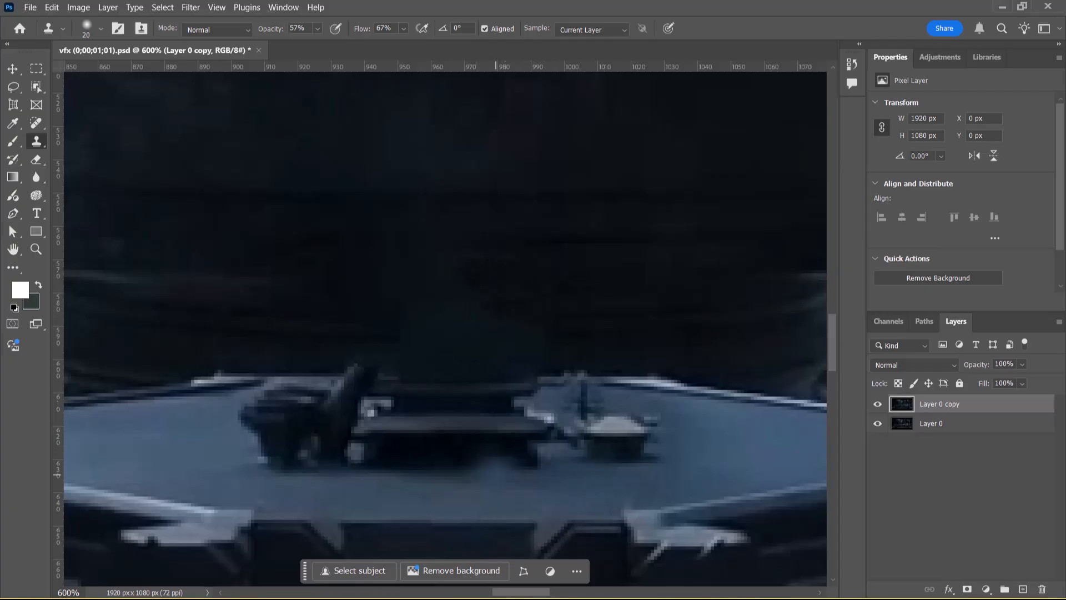
- Try to clone the blue platform surface over the dark seat left on the platform
click(469, 417)
key(ctrl+z)
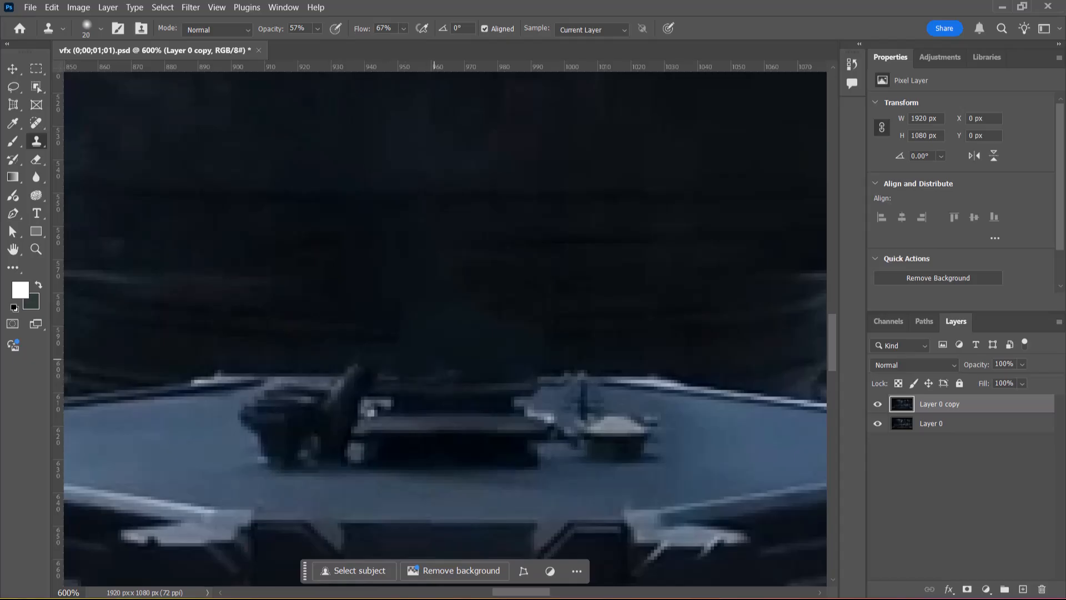
click(364, 403)
click(366, 411)
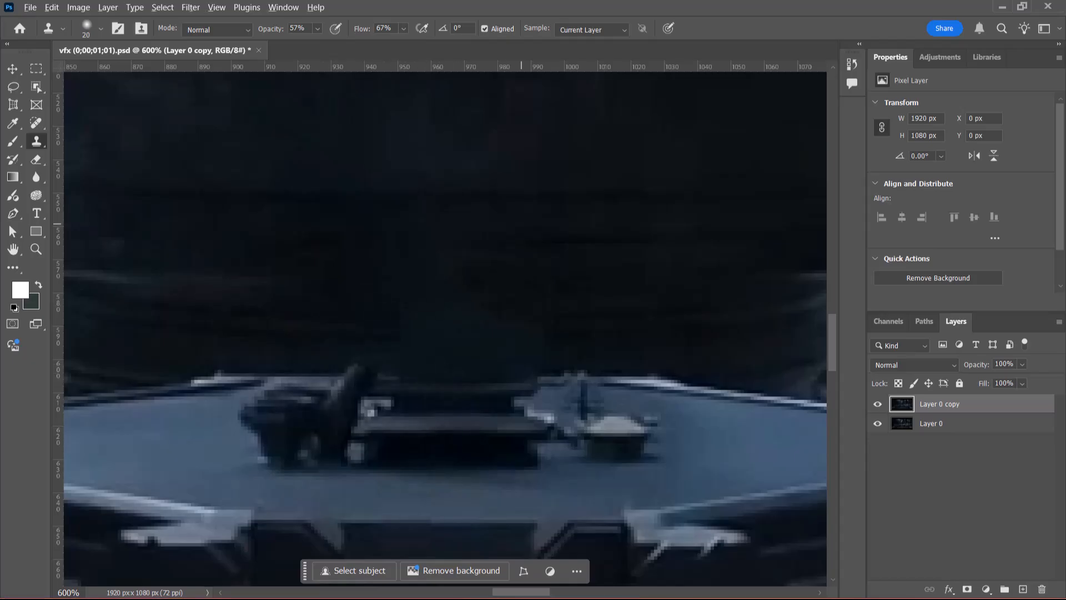
- Switch to File Explorer, go to the Clean Plate folder inside shot 1, and examine clean plate.jpg closely in ACDSee Quick View
key(alt+Tab)
click(858, 178)
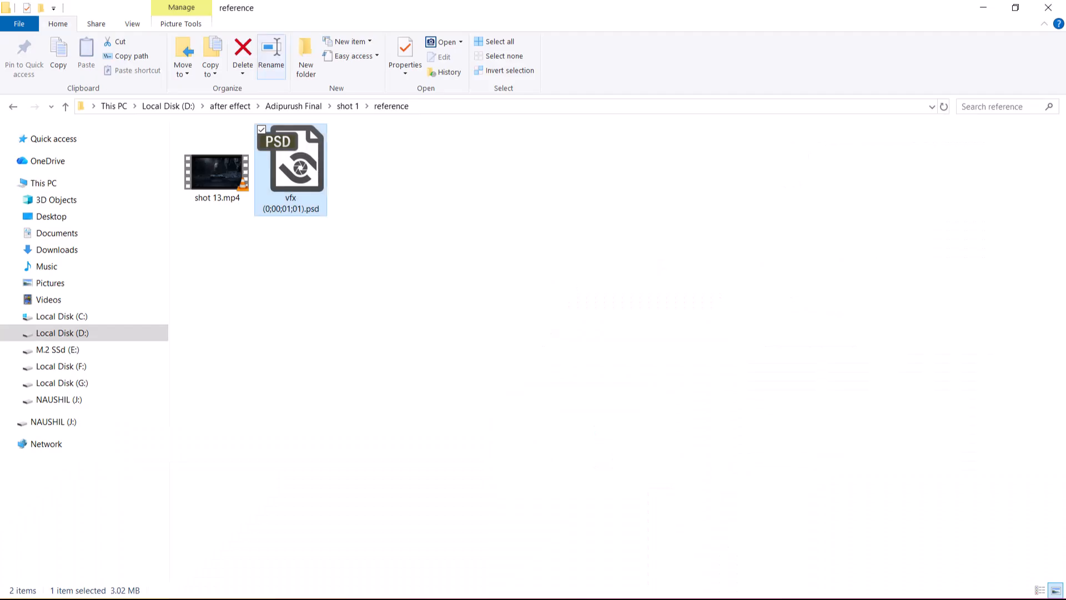
click(348, 106)
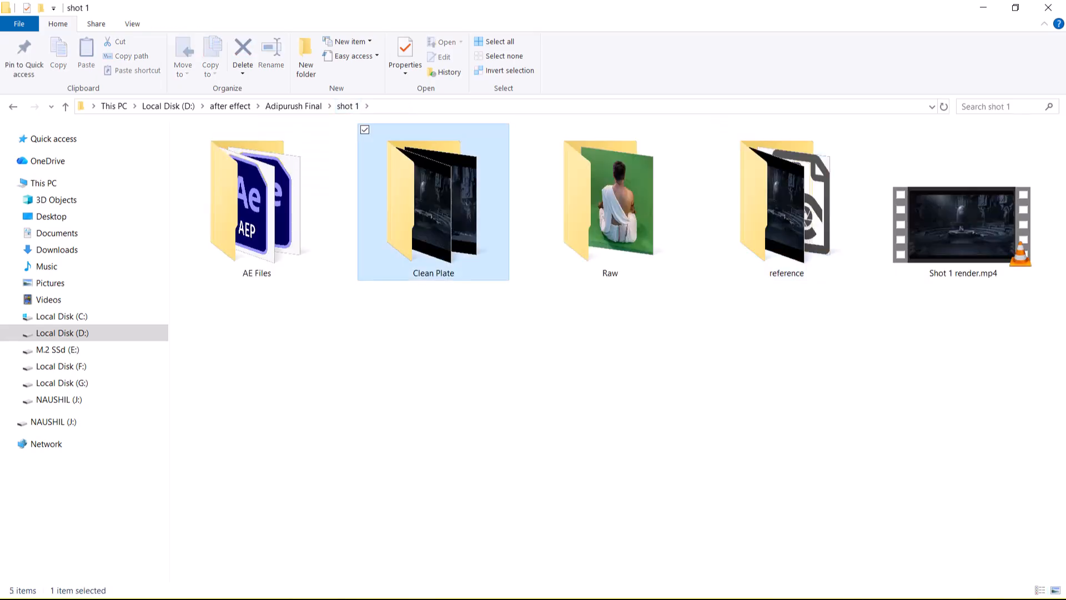
double_click(433, 205)
click(255, 166)
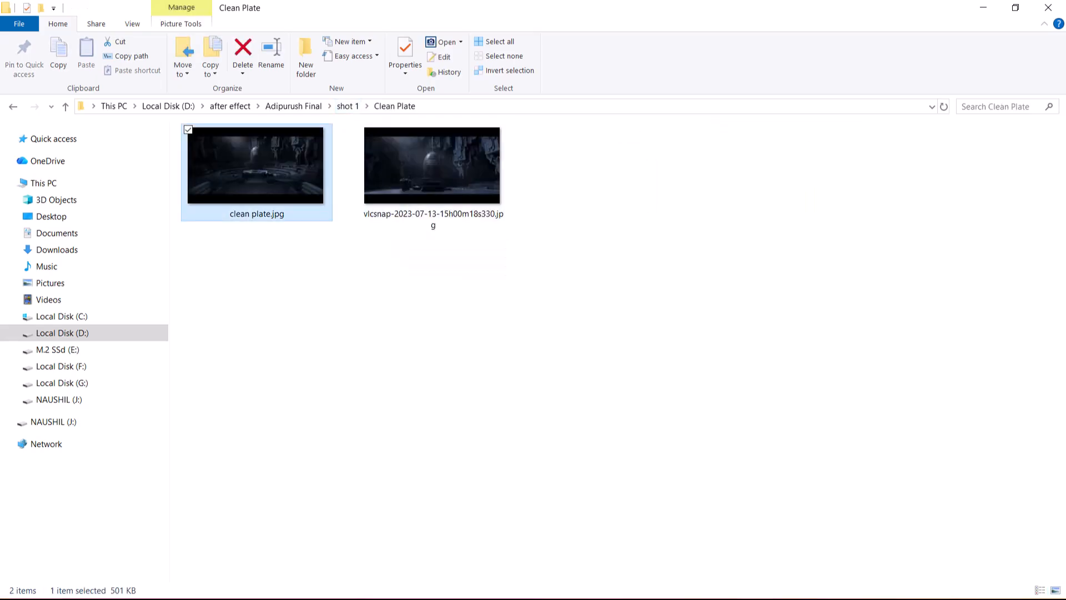
key(Return)
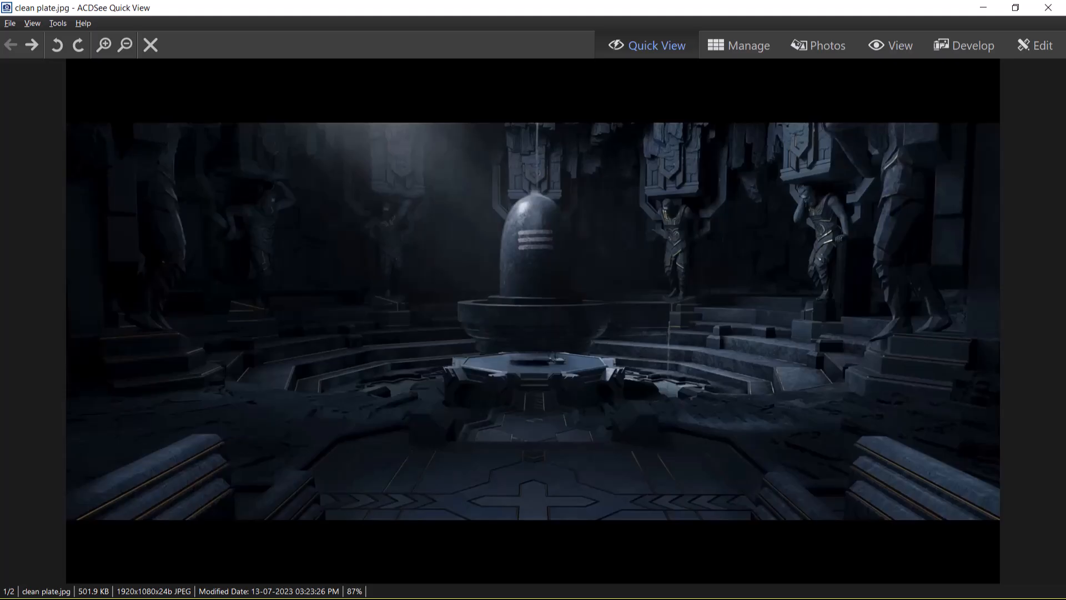
key(plus)
key(plus)
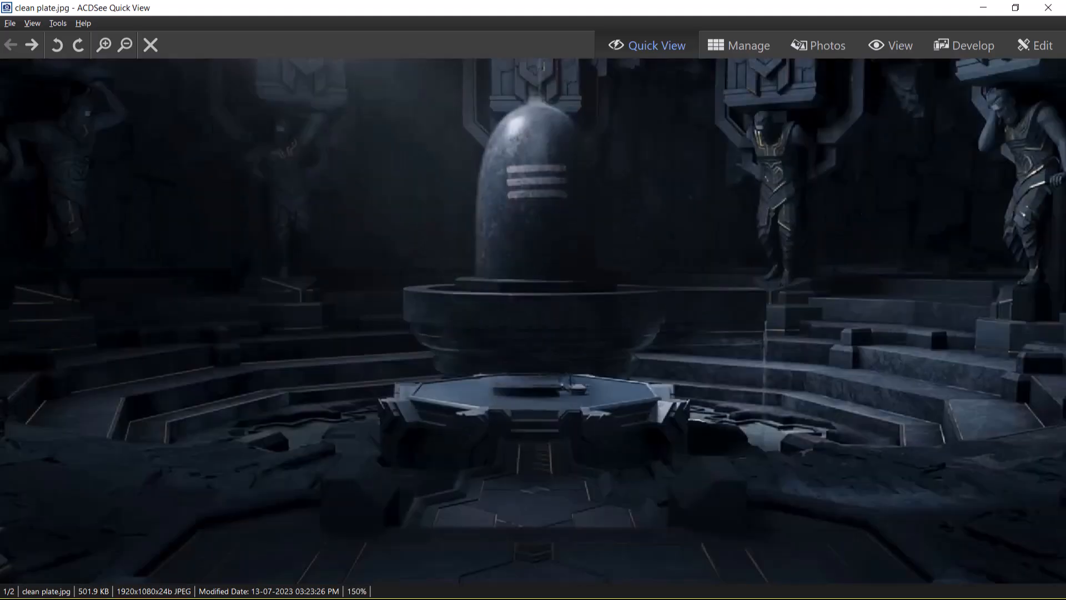
key(minus)
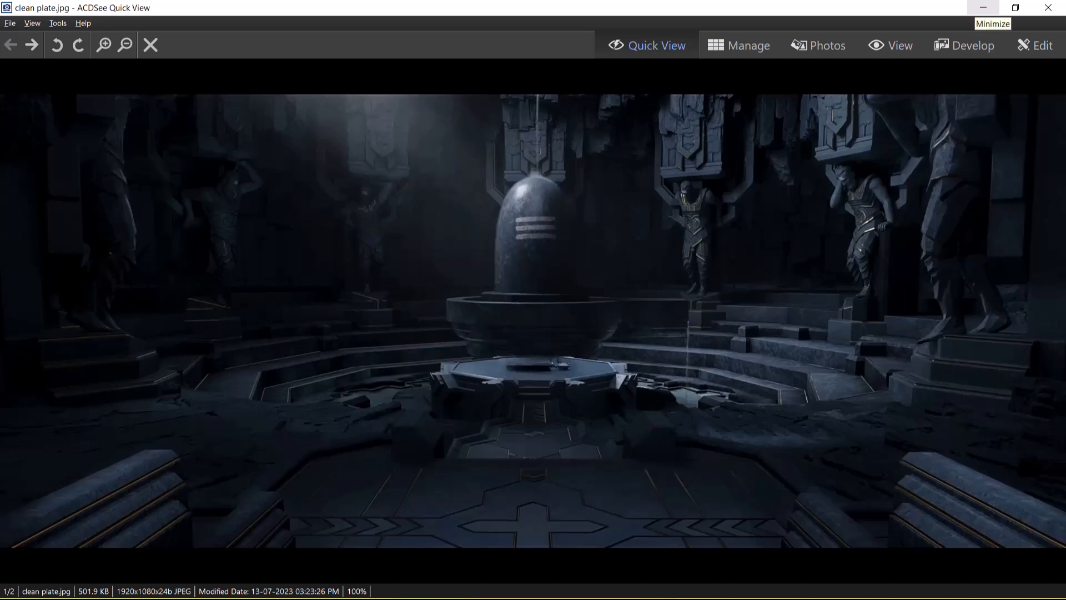
click(983, 8)
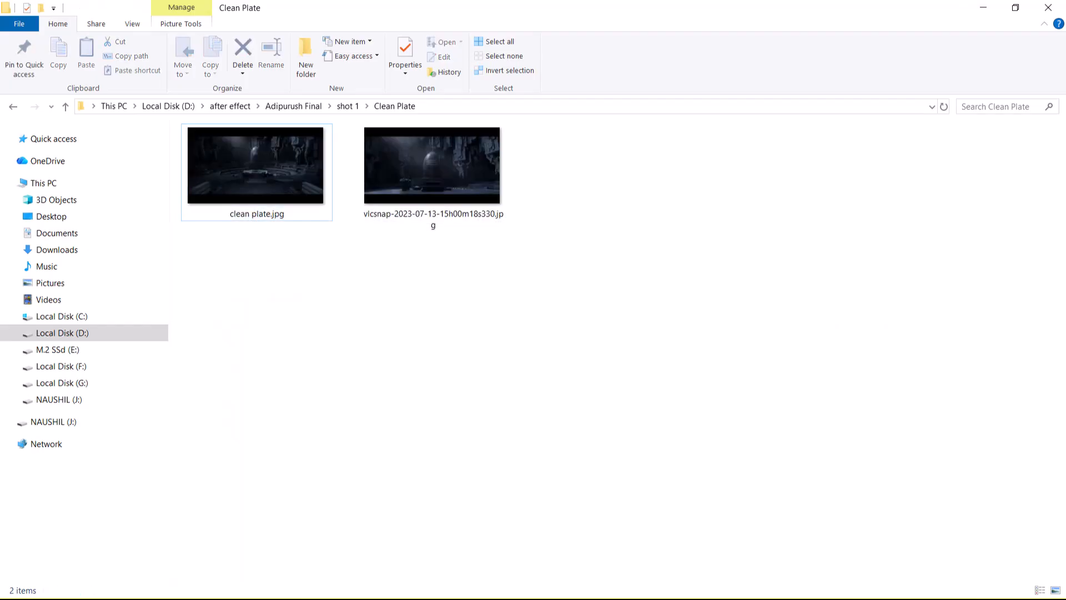
- Switch to Google Gemini in Chrome and ask it about "after effect camera tracking"
key(alt+Tab)
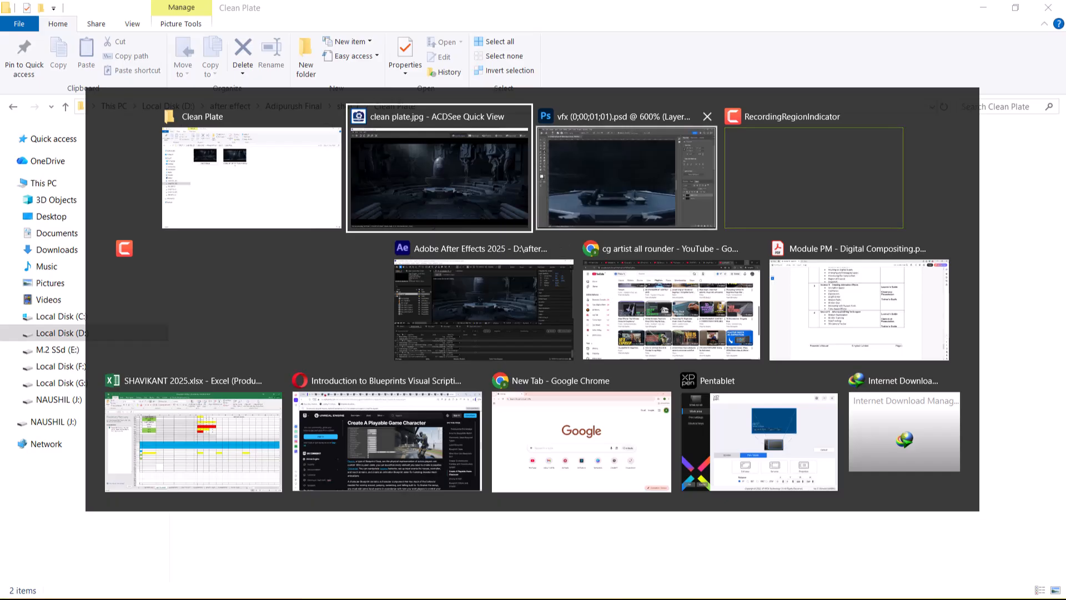
click(661, 309)
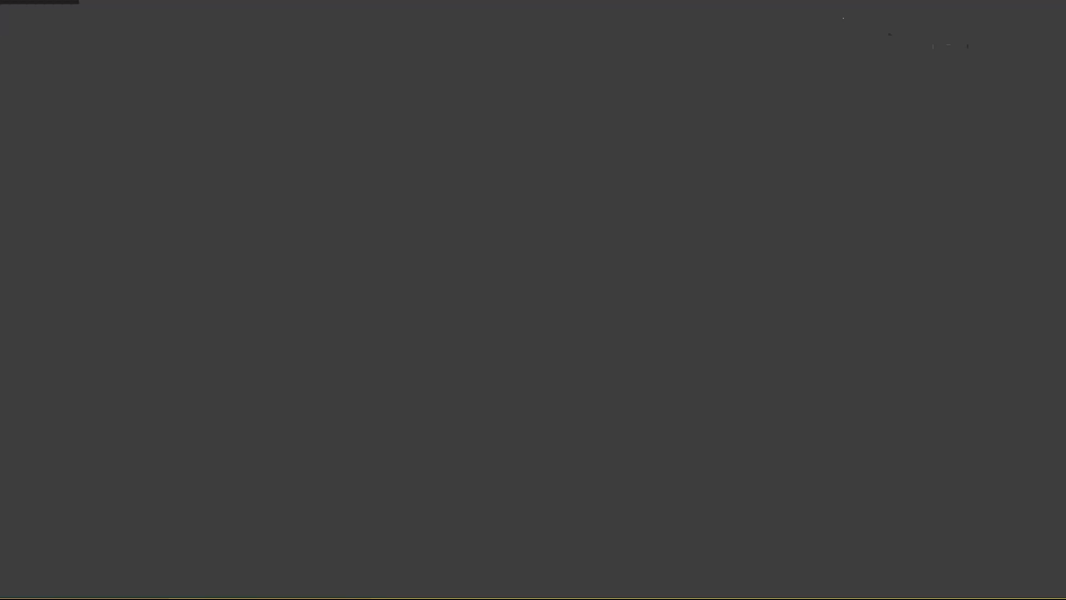
click(764, 14)
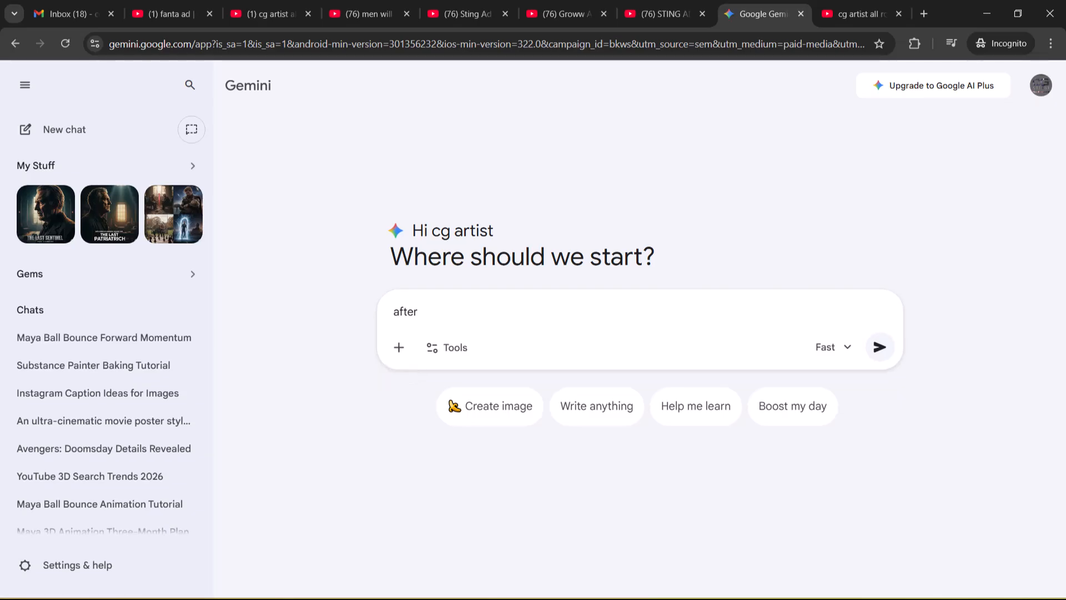
text(effect)
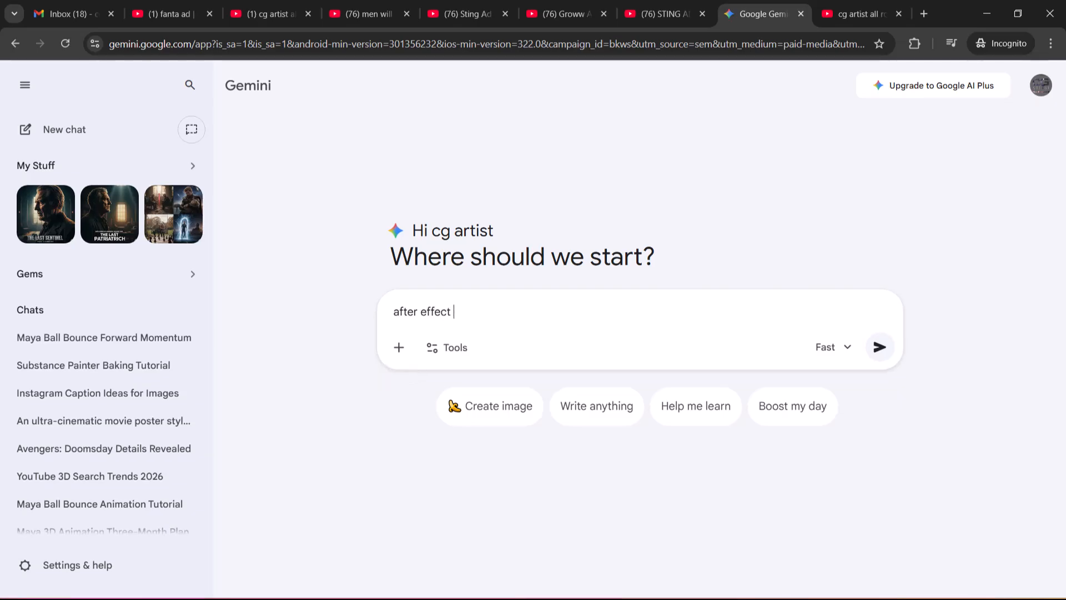
text( camera tracking)
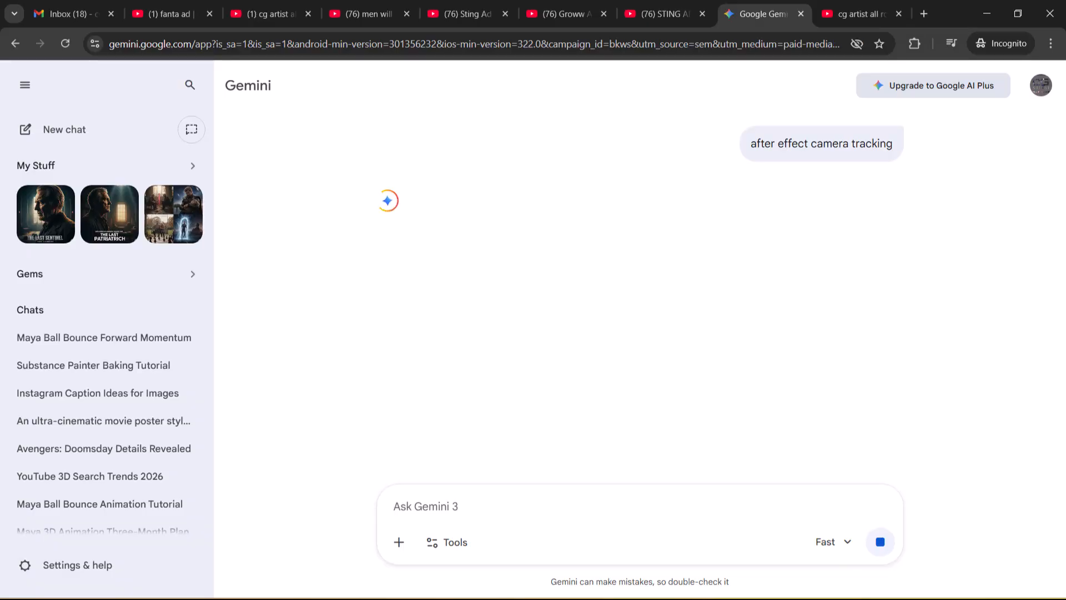
- Switch to Adobe After Effects and bring up the Tracker controls with the vfx composition's timeline
key(alt+Tab)
key(alt+Tab)
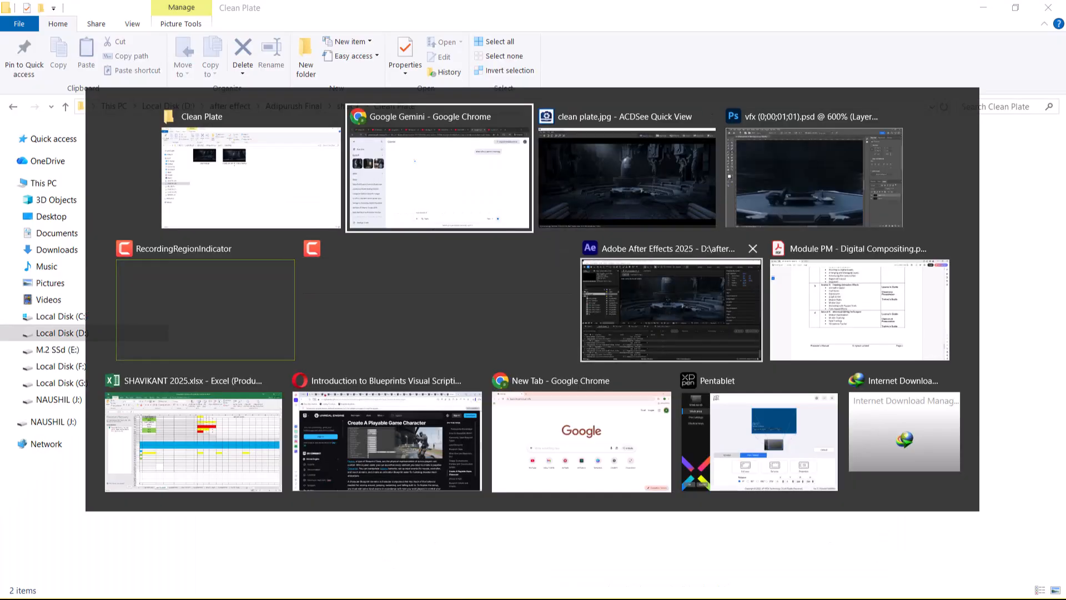
click(672, 308)
scroll(955, 223, down, 1)
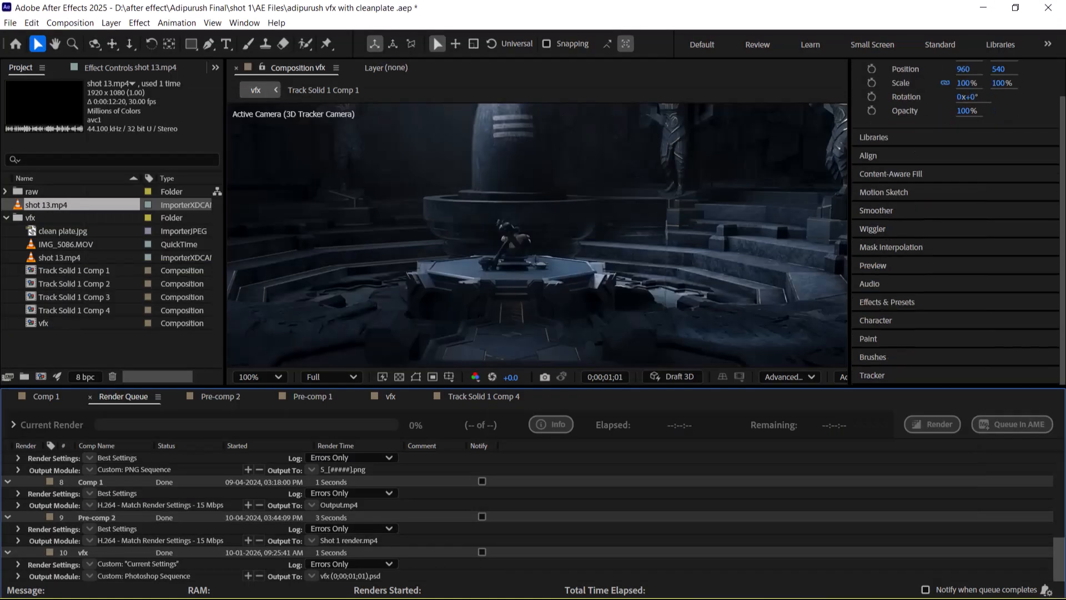
click(872, 375)
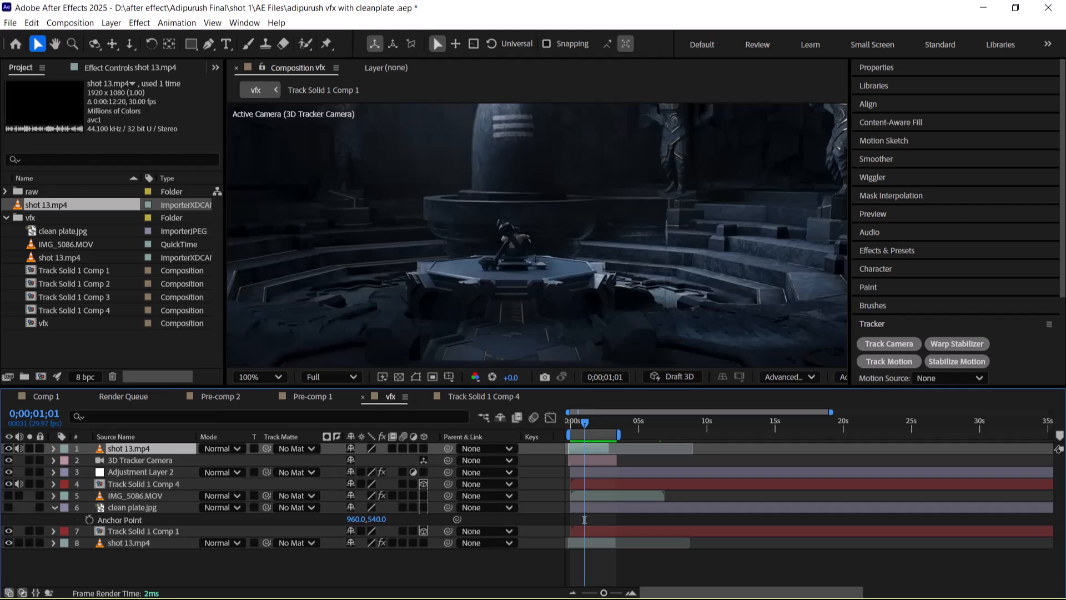
- Return the vfx composition to 0;00;00;00 and start 3D camera tracking on the top shot 13.mp4 layer
key(Page_Up)
key(Page_Up)
key(Page_Up)
key(Page_Up)
key(Page_Up)
key(Page_Up)
key(Page_Up)
key(Page_Up)
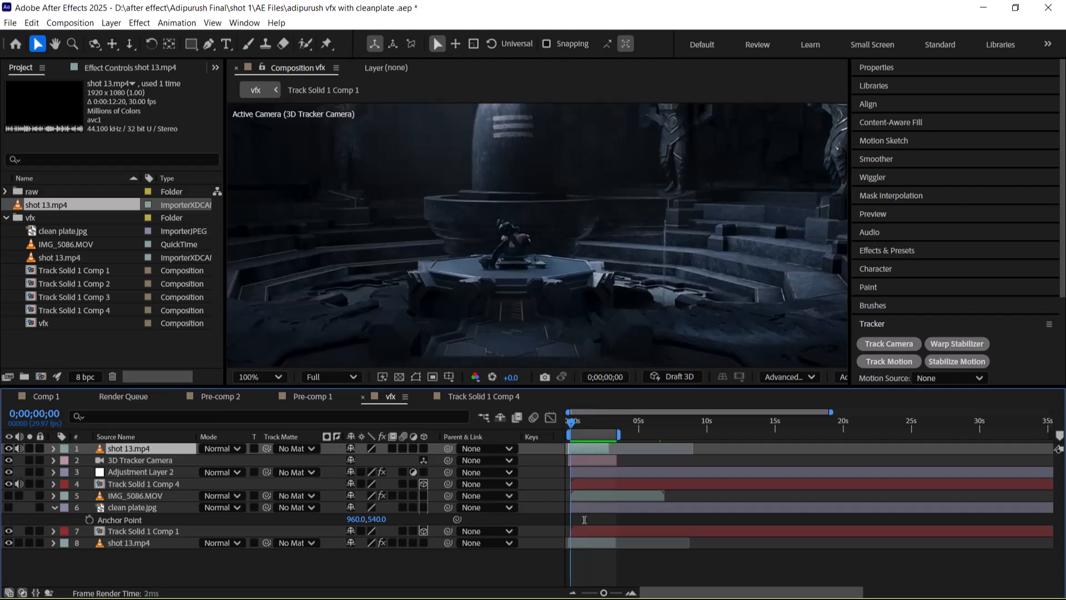
key(Page_Up)
key(Page_Up)
key(Page_Up)
key(Page_Up)
key(Page_Up)
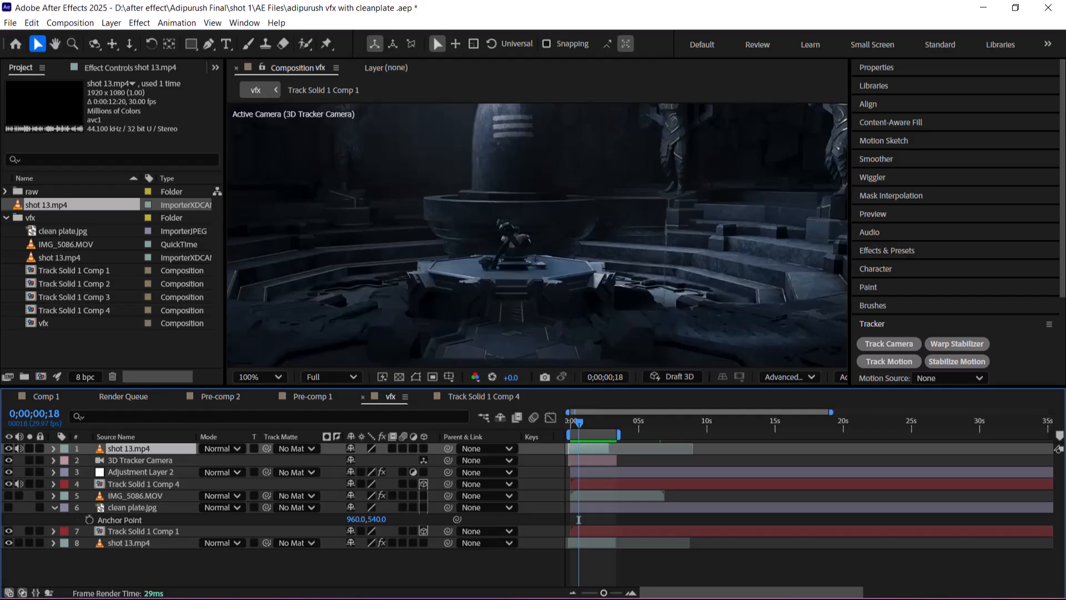
key(Page_Up)
key(Home)
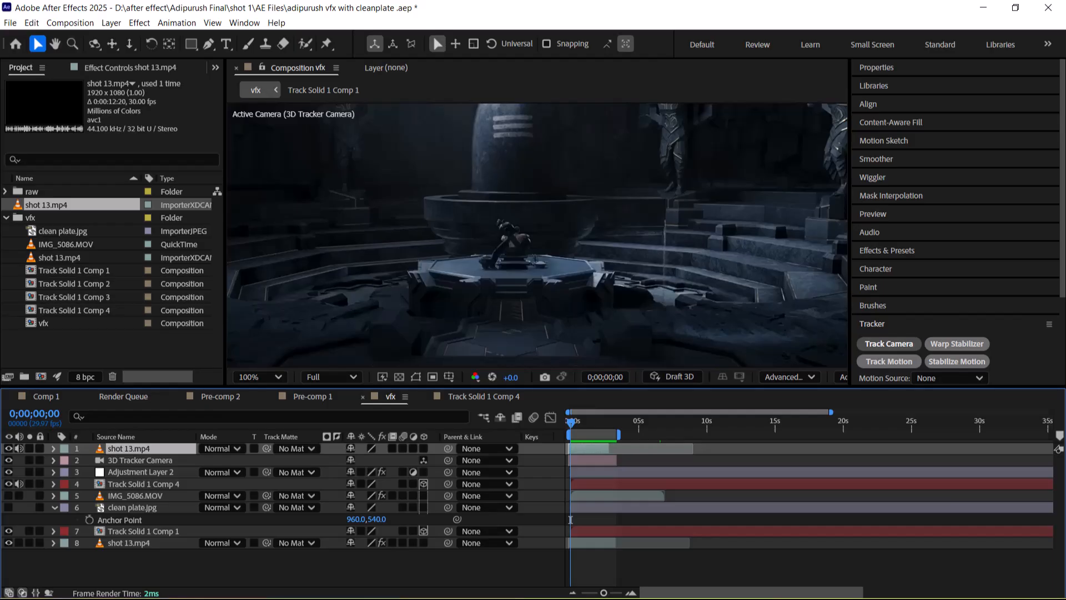
click(889, 343)
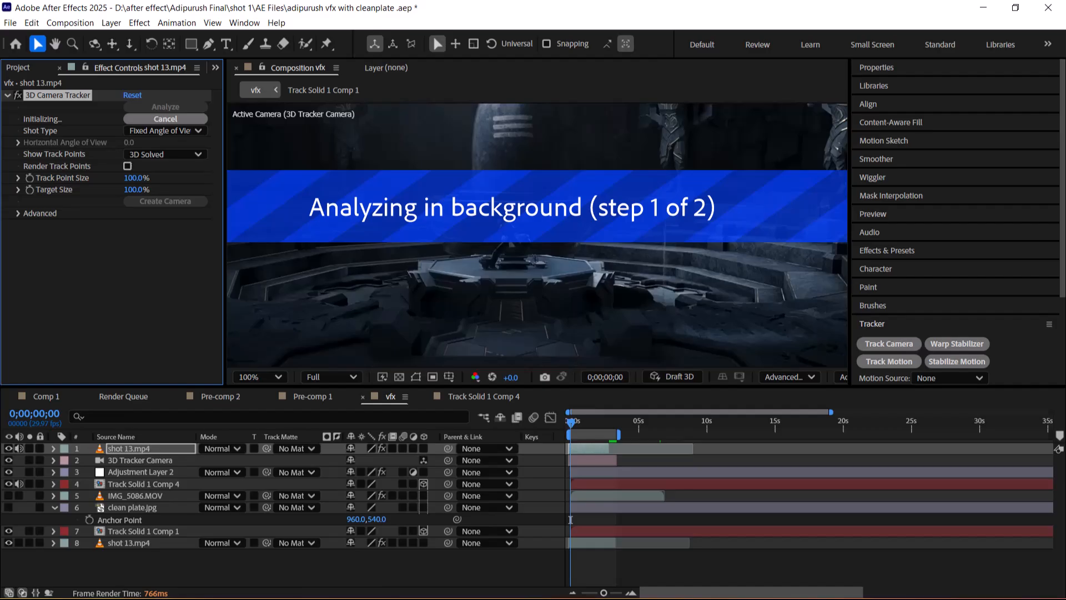
- Switch to Google Gemini in Chrome and read the introduction explaining what camera tracking in After Effects is
key(alt+Tab)
key(alt+Tab)
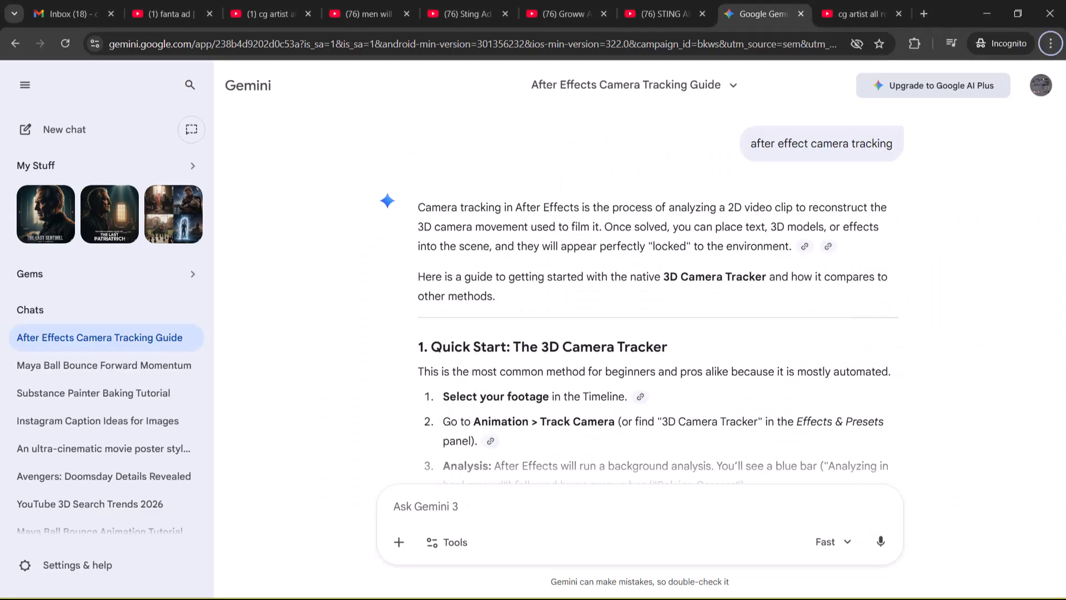
scroll(658, 300, down, 3)
click(394, 506)
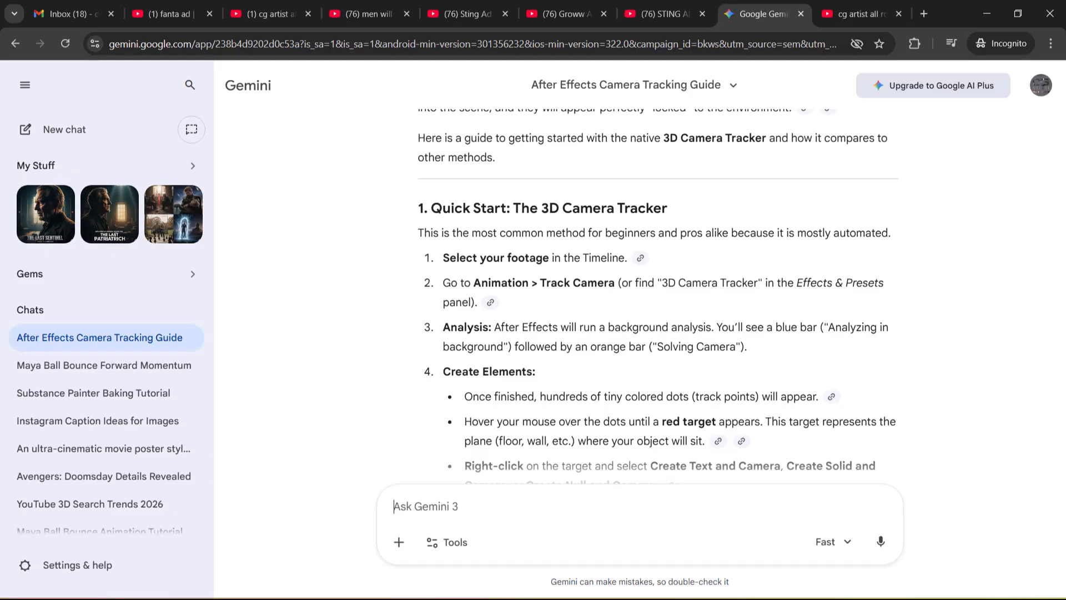
scroll(658, 299, up, 3)
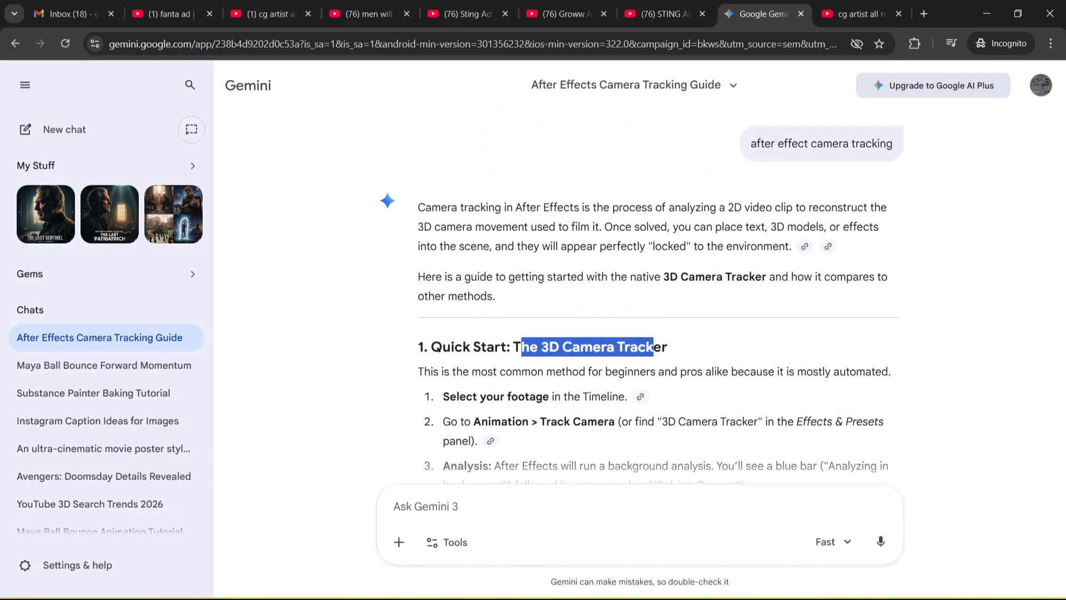
drag(425, 207, 602, 227)
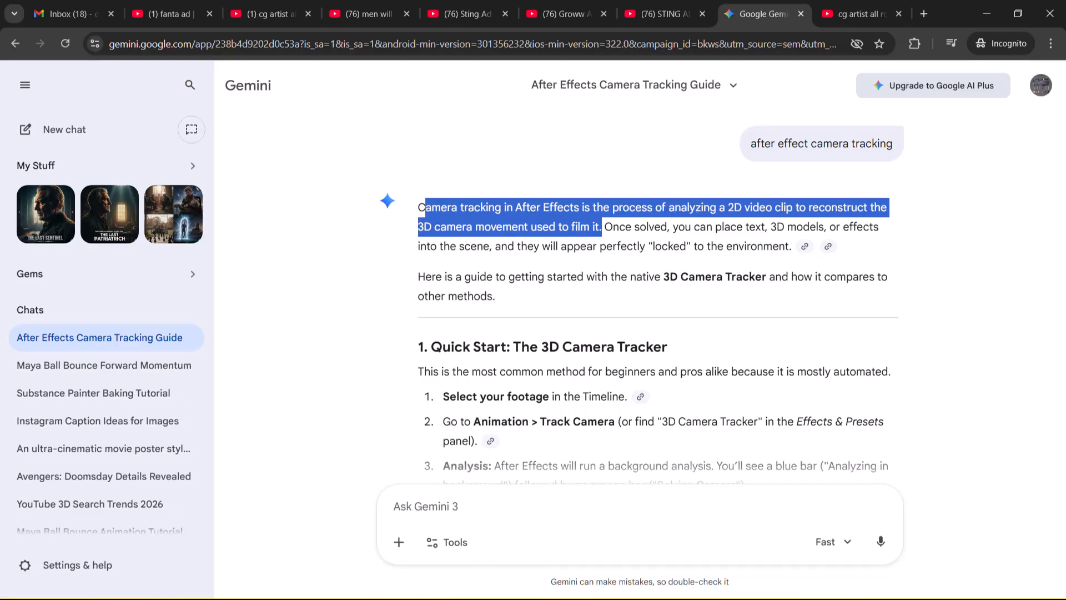
drag(614, 226, 757, 246)
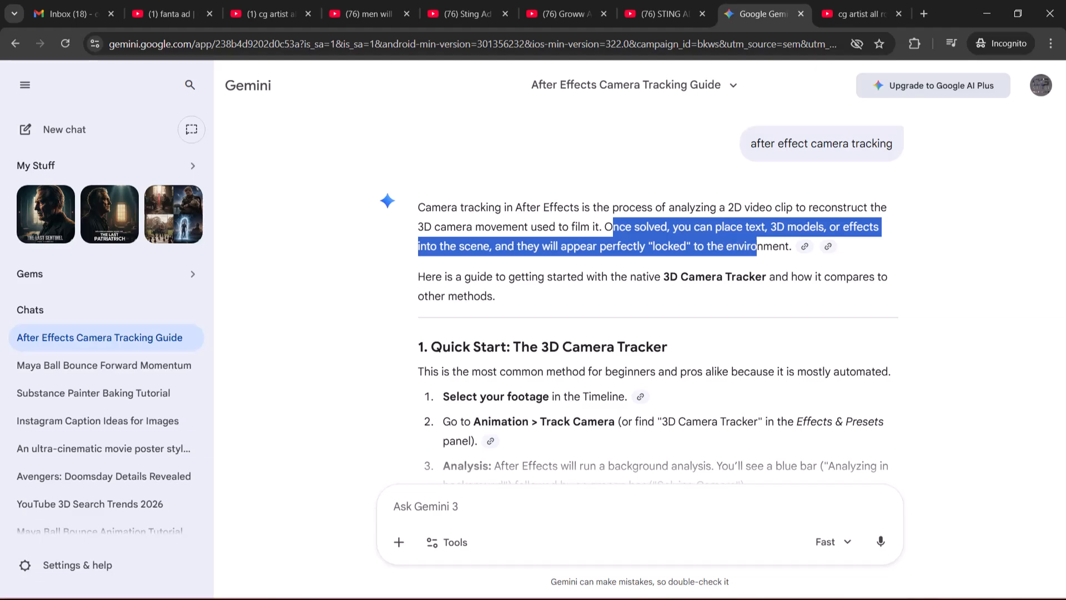
- Read the 3D Camera Tracker quick start in the Gemini answer, from selecting the footage through the analysis stage
scroll(658, 295, down, 4)
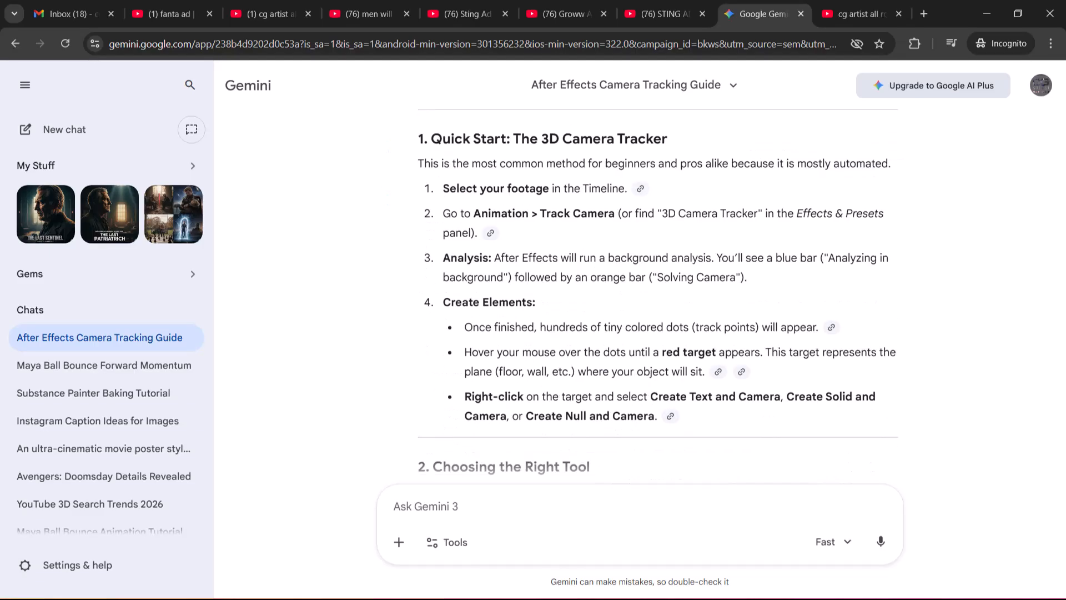
drag(431, 139, 667, 139)
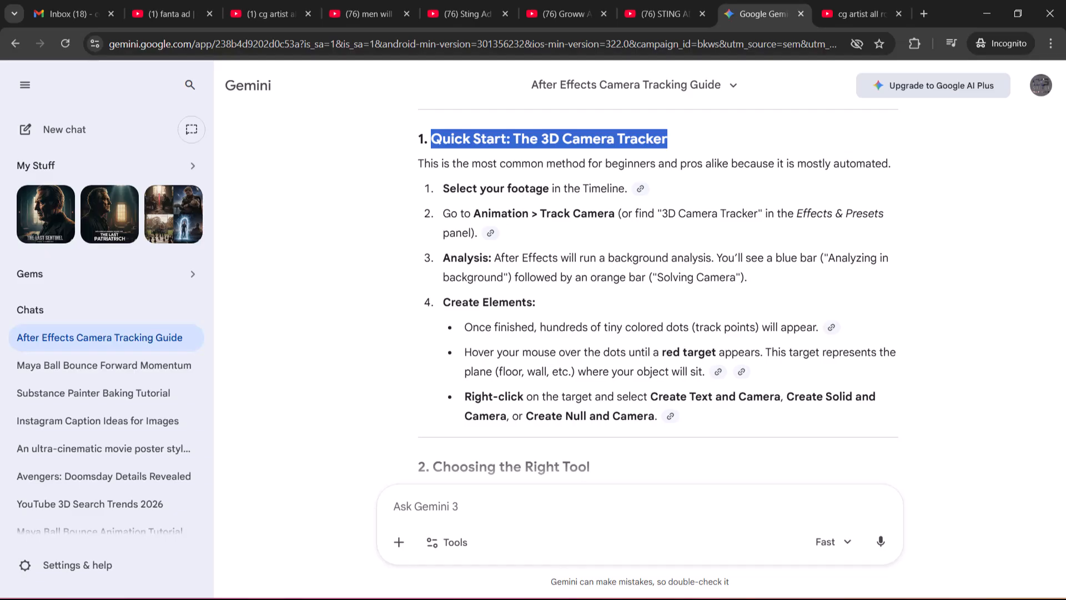
drag(449, 189, 612, 188)
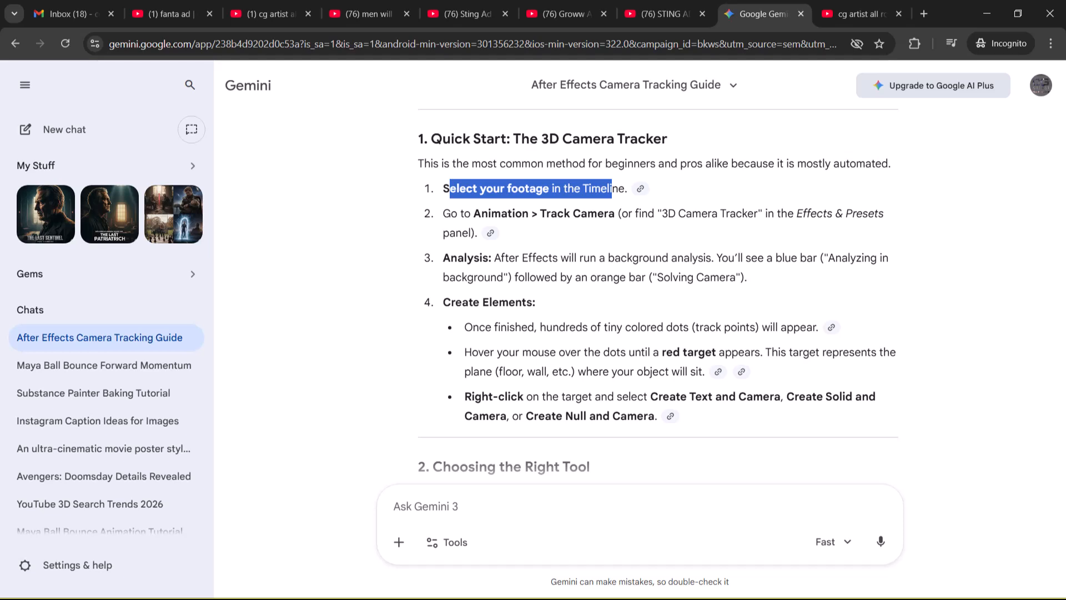
drag(633, 213, 740, 277)
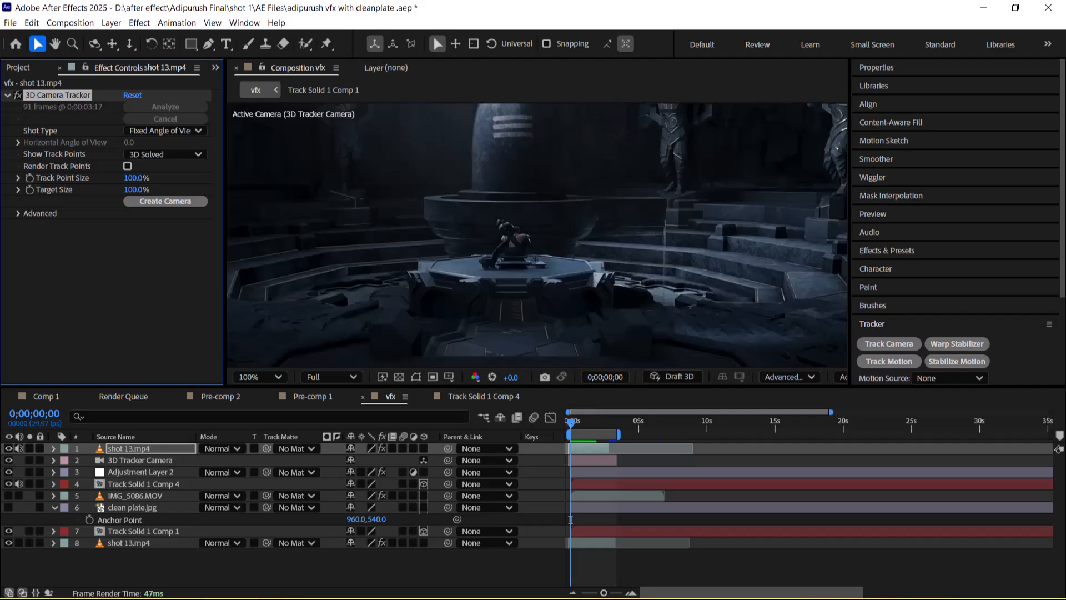
- Switch to Adobe After Effects, preview the vfx composition at 50% magnification and expand the 3D Camera Tracker's Advanced settings
click(571, 519)
key(space)
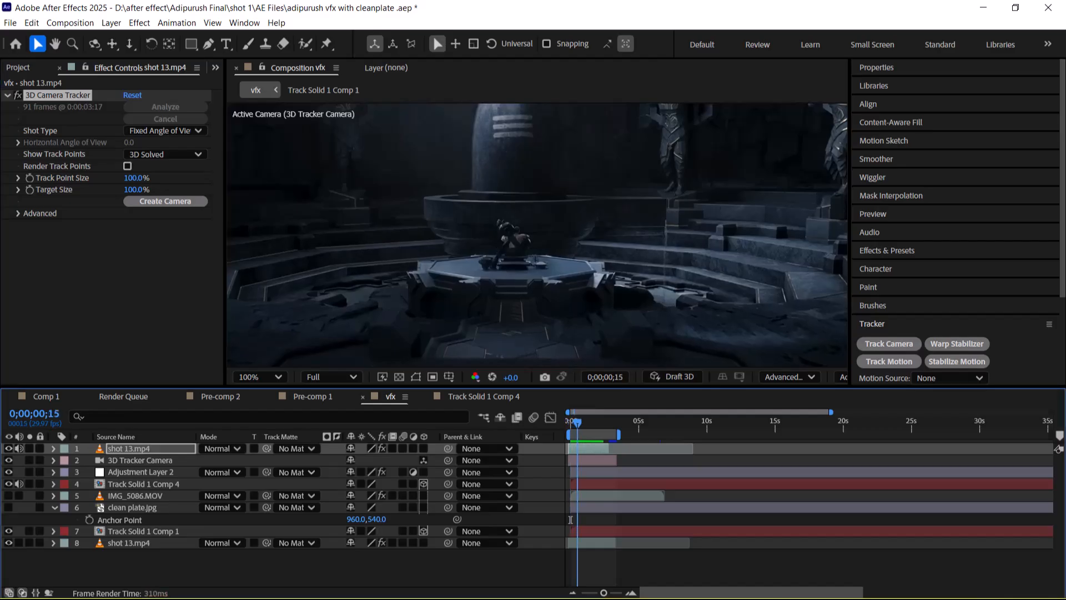
key(space)
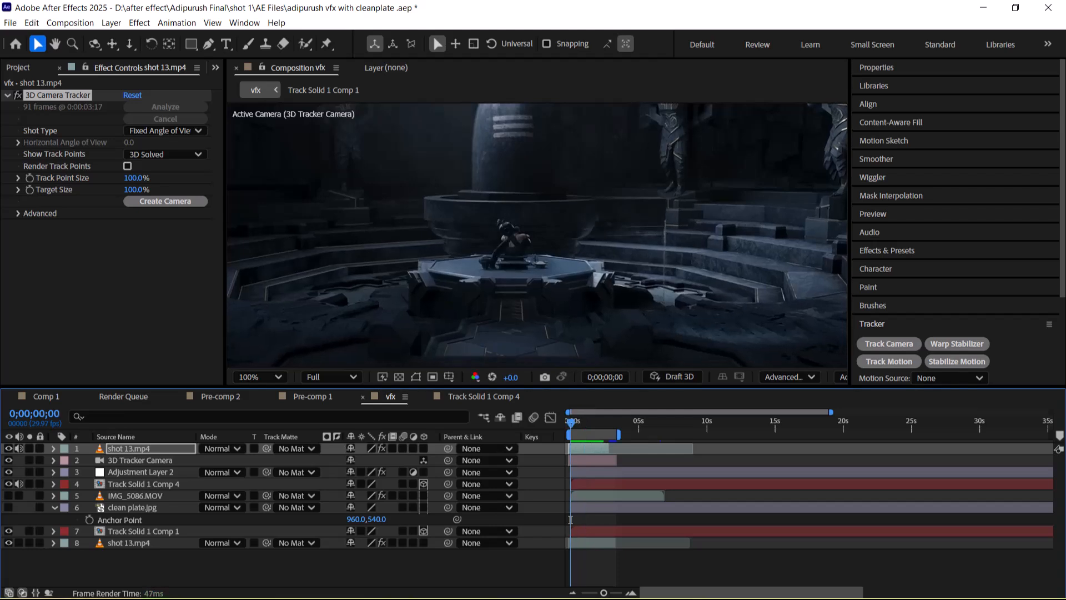
key(comma)
key(F3)
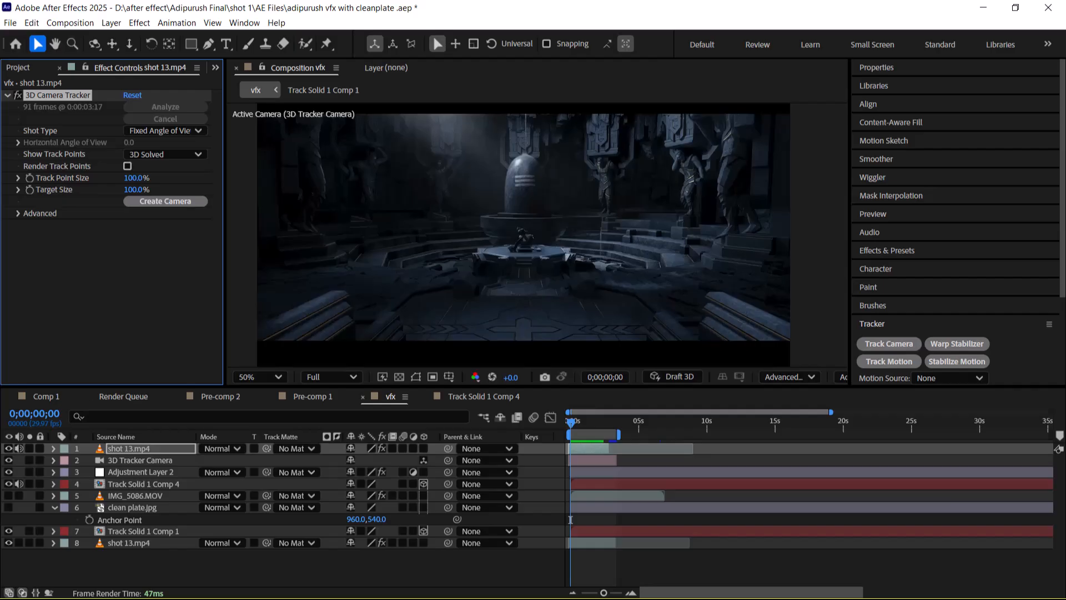
click(18, 213)
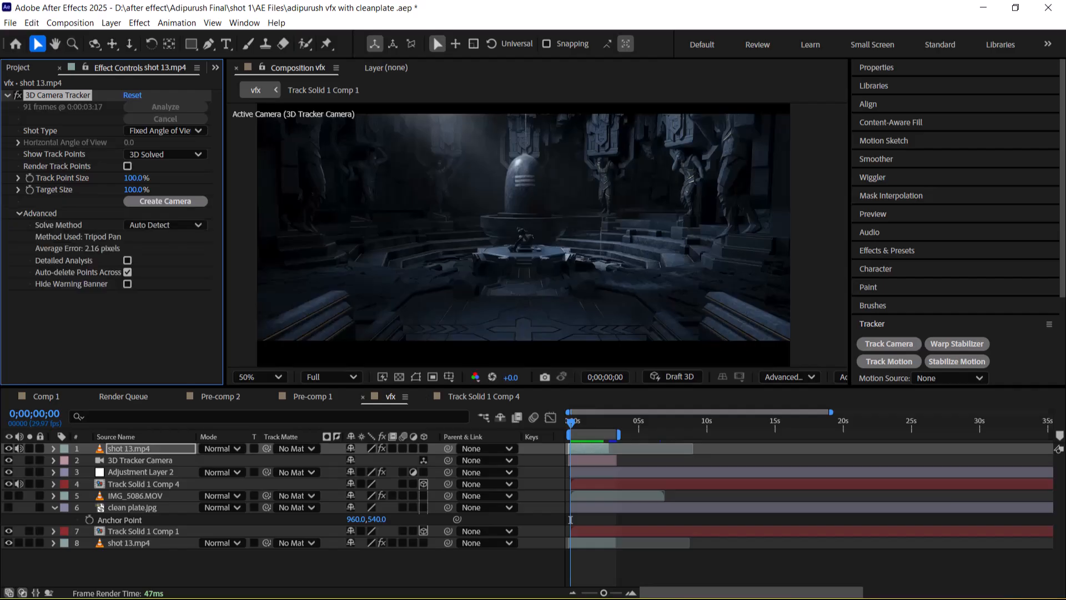
click(571, 519)
key(space)
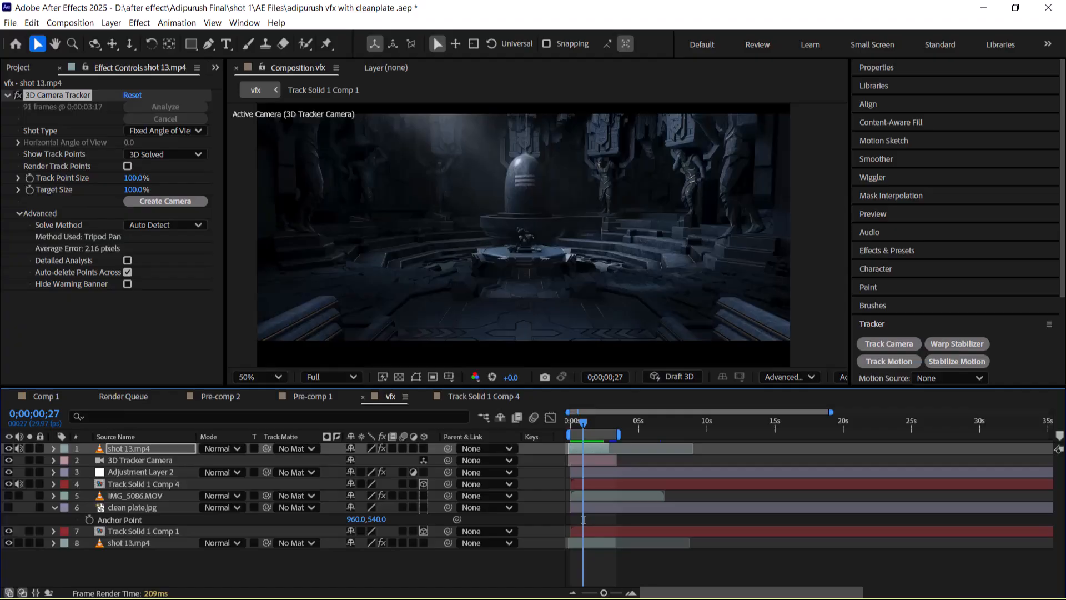
- Switch to Gemini in Chrome and read the Create Elements instructions about track points, the target plane and the create options
key(alt+Tab)
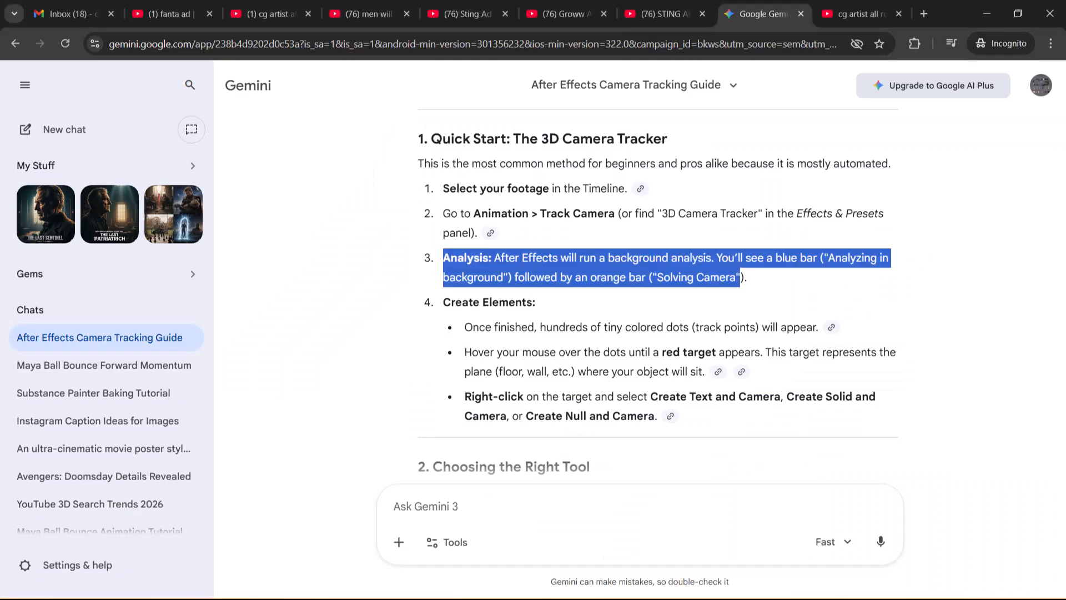
drag(443, 302, 526, 303)
drag(479, 327, 756, 327)
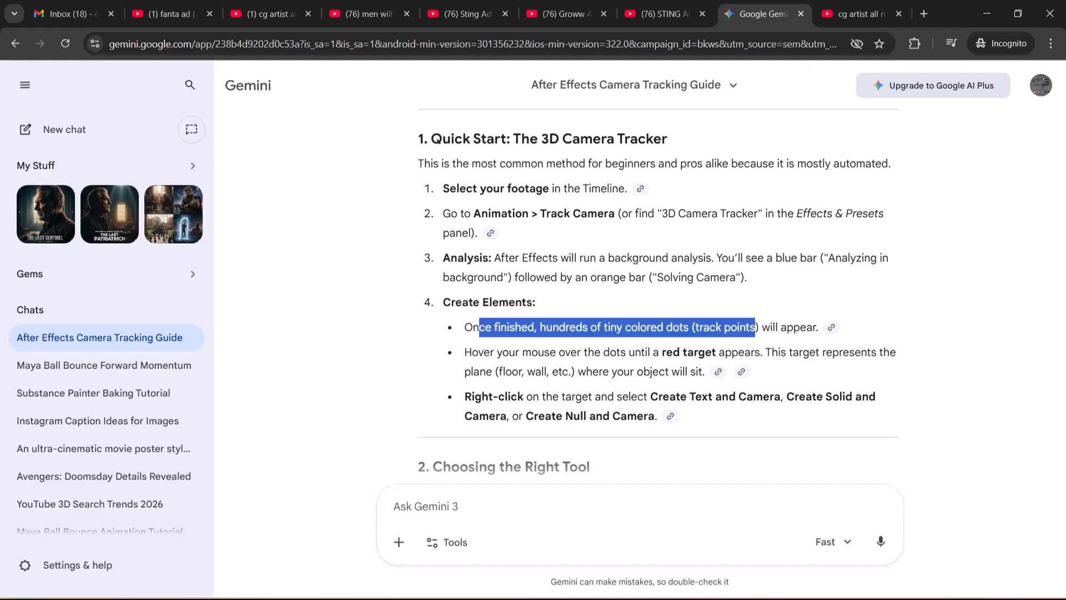
drag(765, 352, 705, 371)
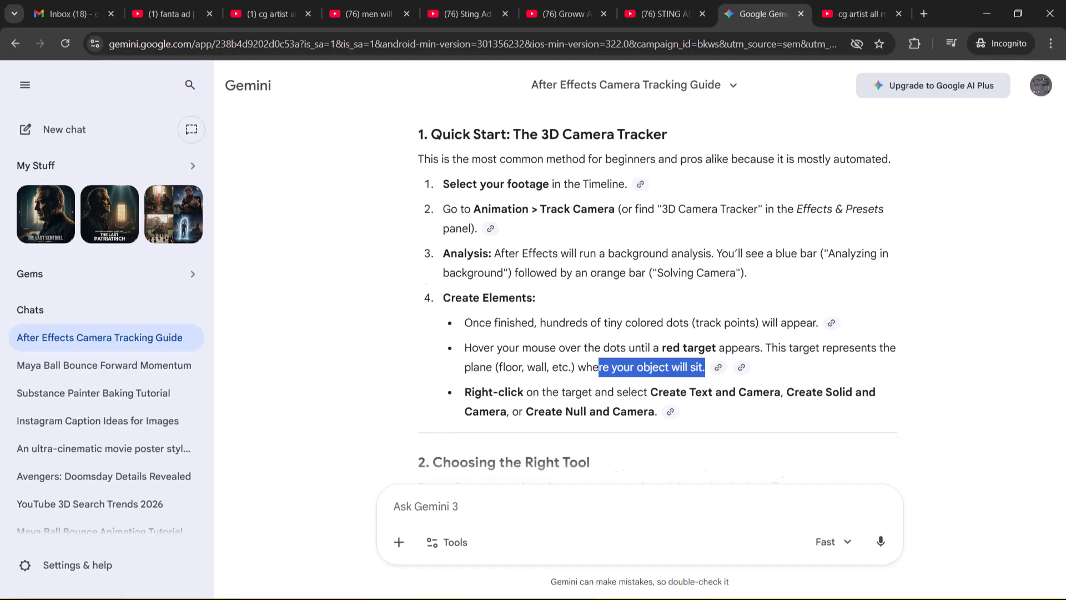
scroll(705, 372, down, 1)
drag(464, 327, 638, 346)
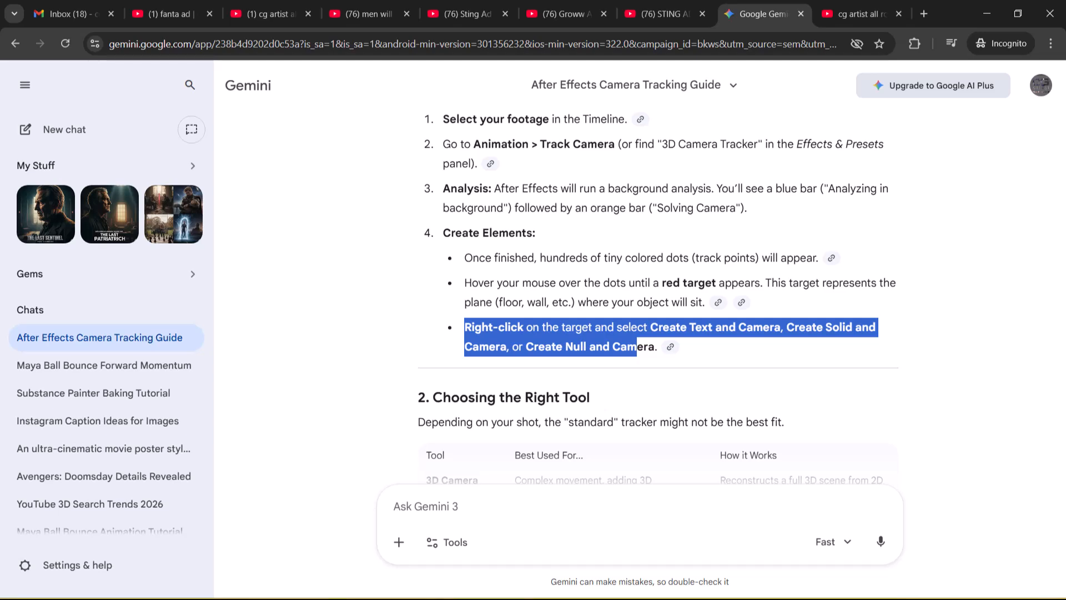
- Go to the open YouTube channel page of cg artist all rounder and search its videos for "camera tracking"
key(alt+Tab)
key(alt+Tab)
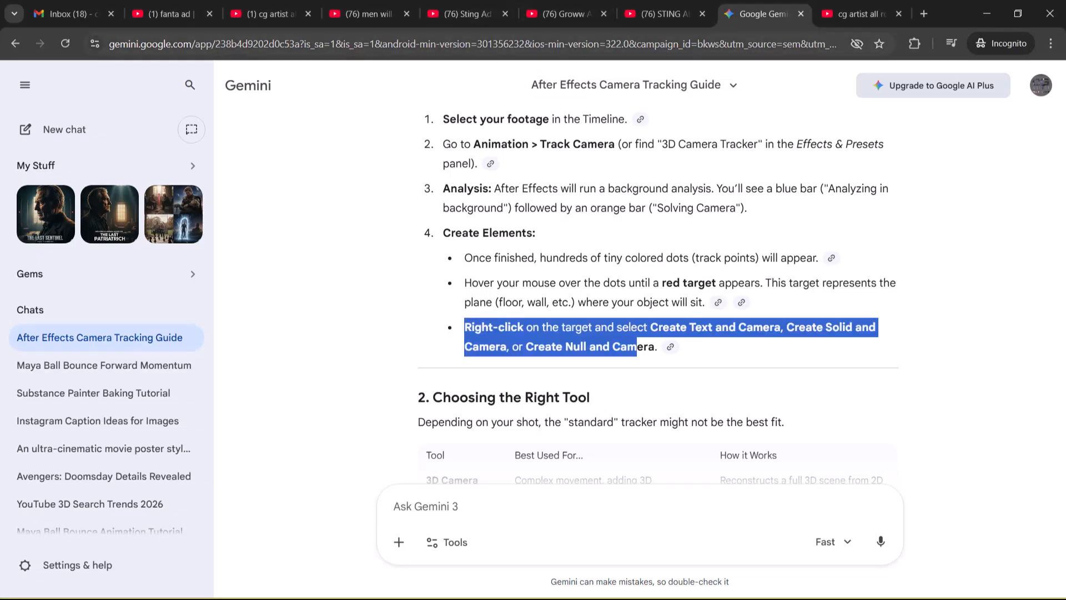
click(272, 14)
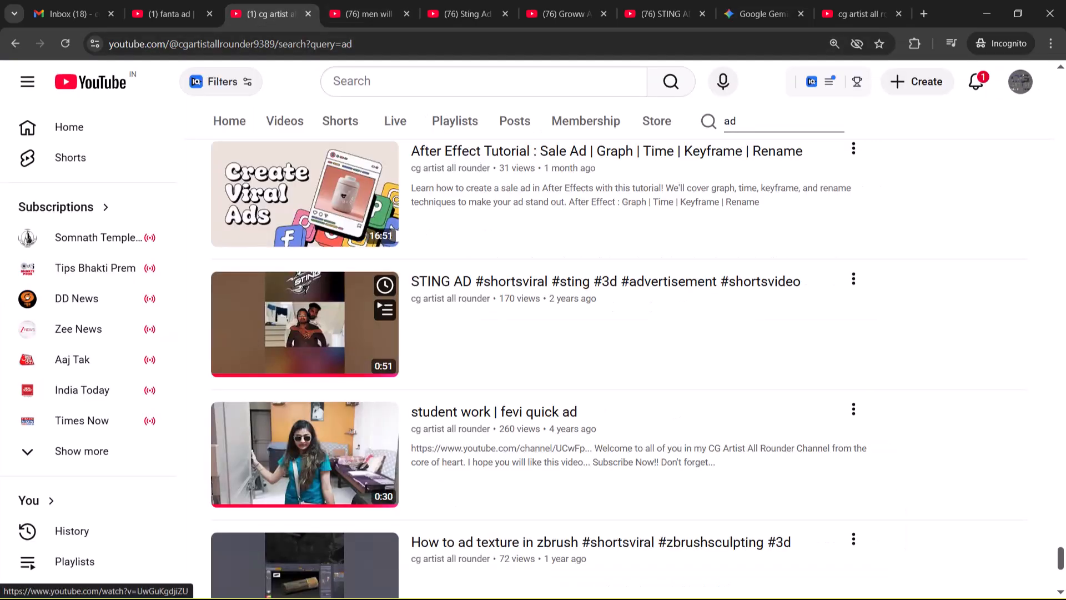
double_click(730, 121)
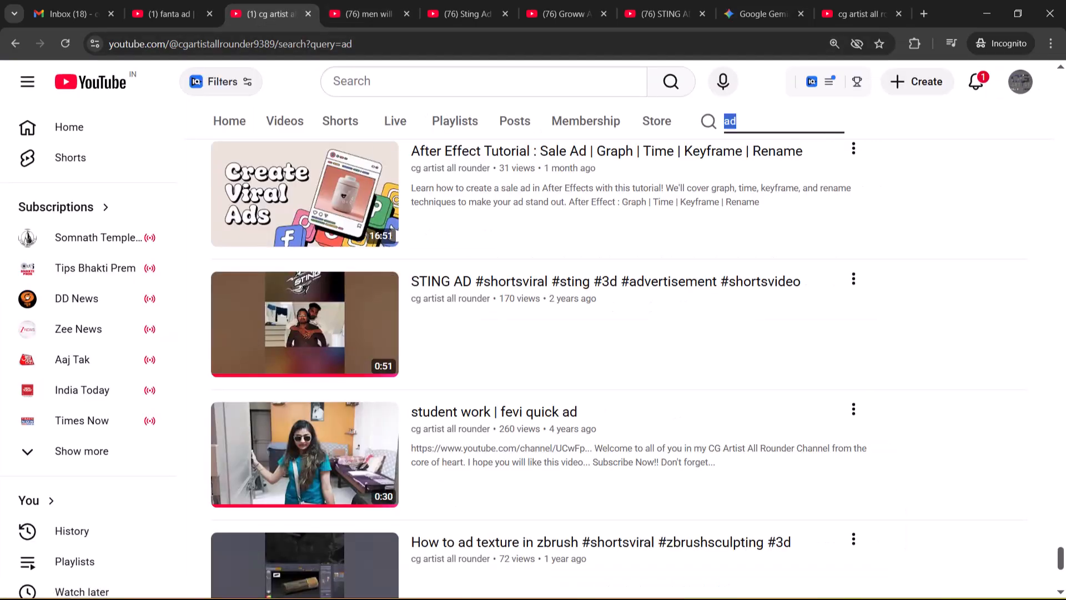
text(camera tr)
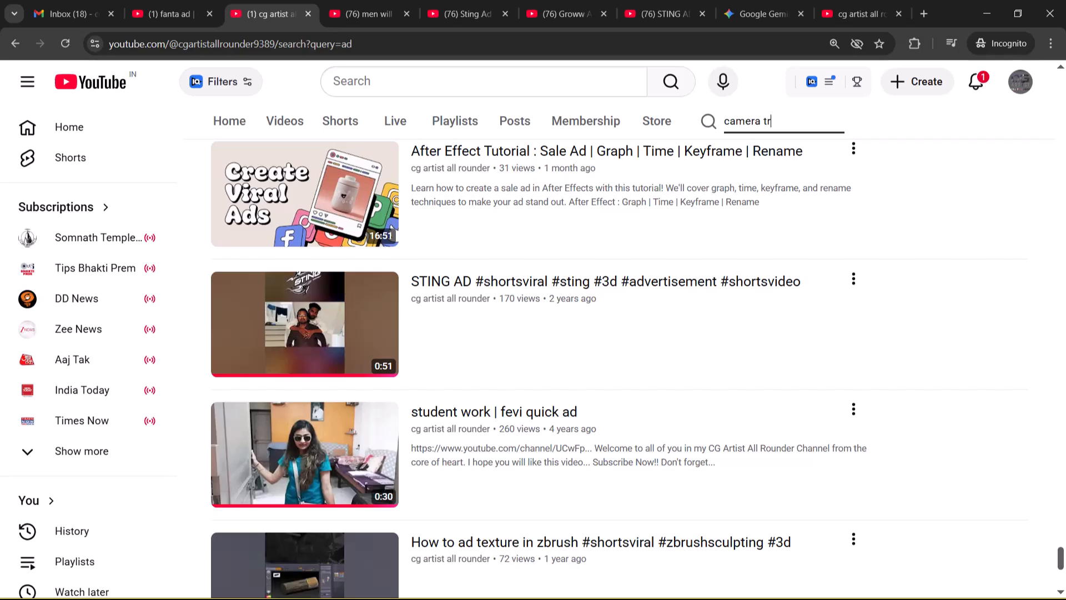
text(acking)
key(Return)
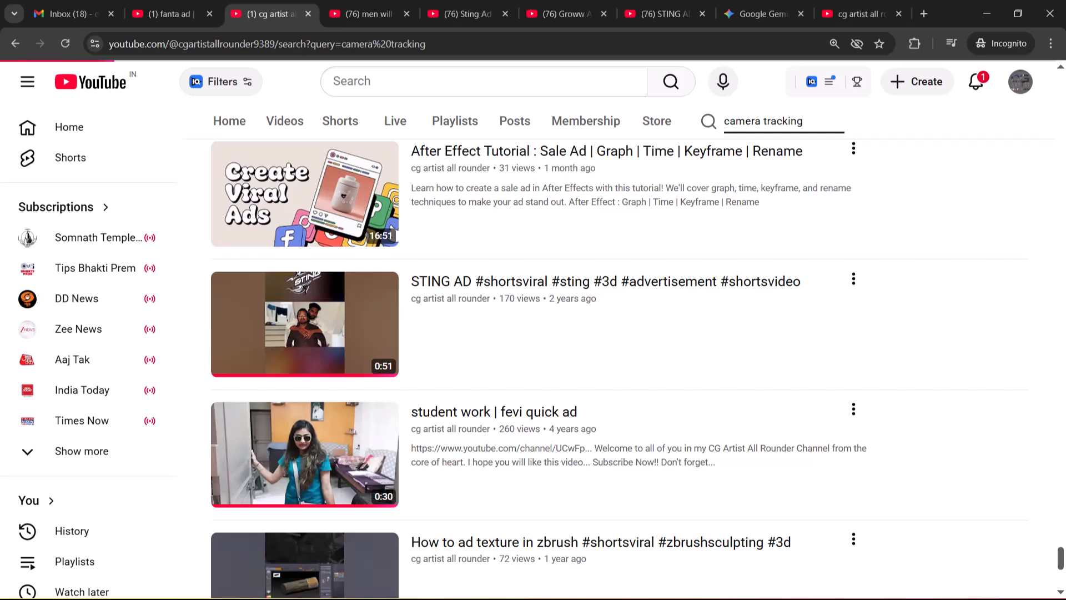
scroll(619, 349, down, 4)
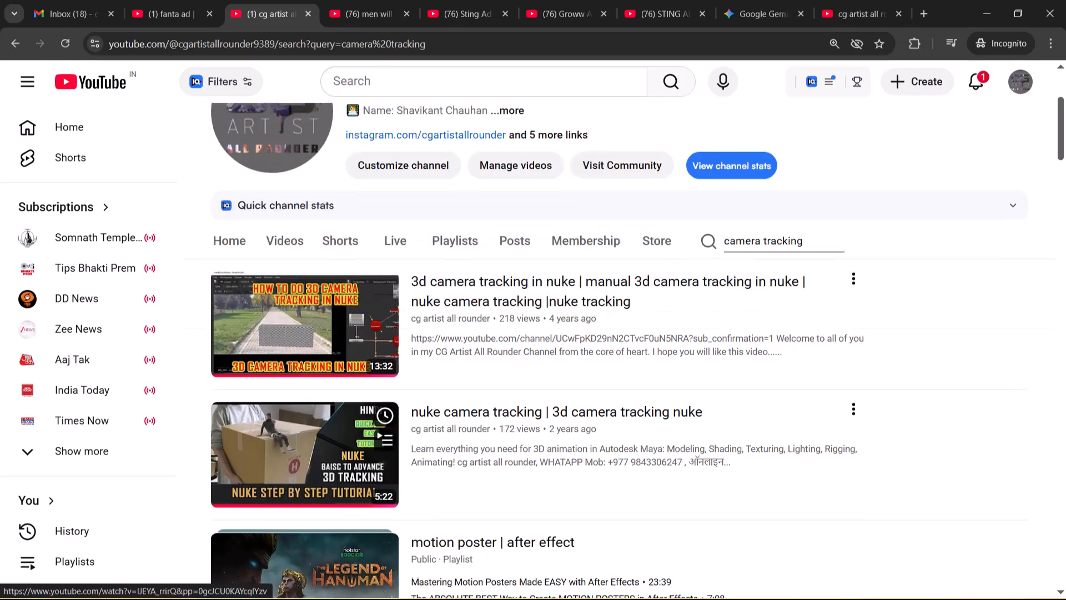
scroll(333, 444, down, 2)
- Refine the channel search to "after effect camera tracking" and look through the listed tutorials
click(725, 121)
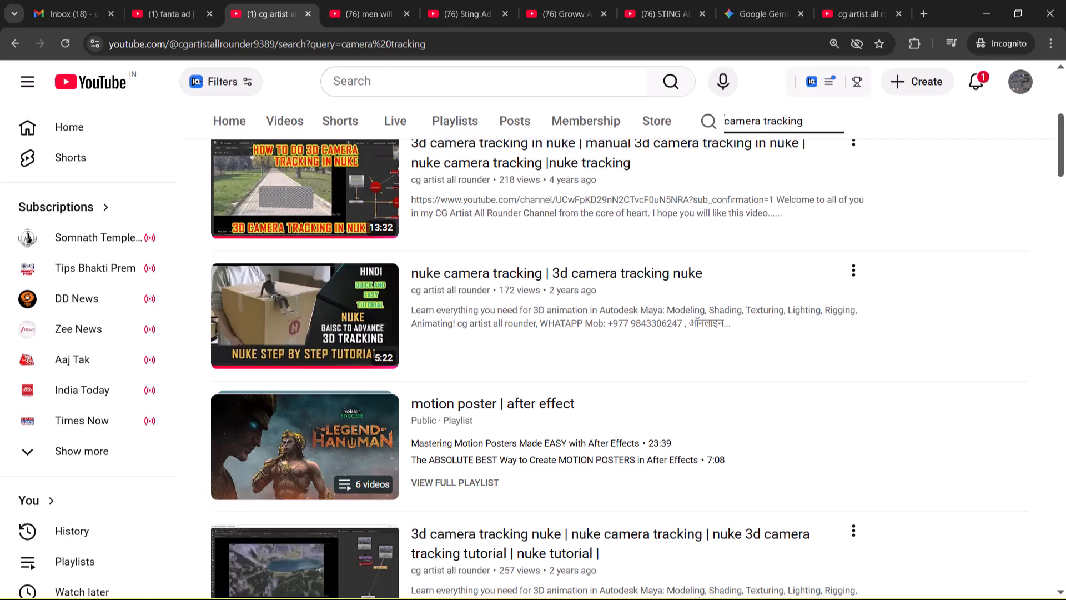
text(after effect)
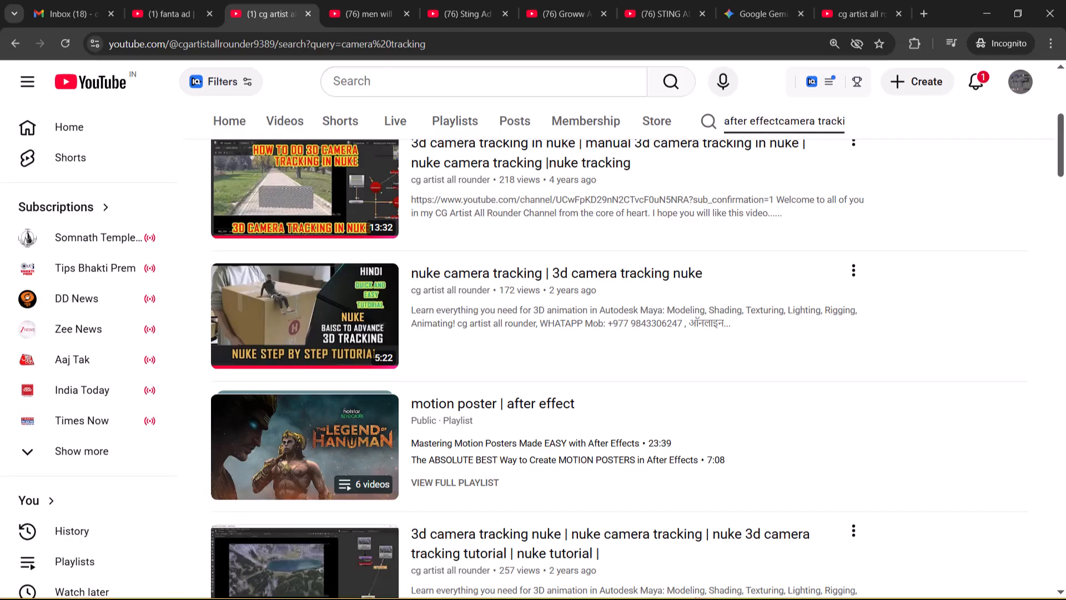
key(Return)
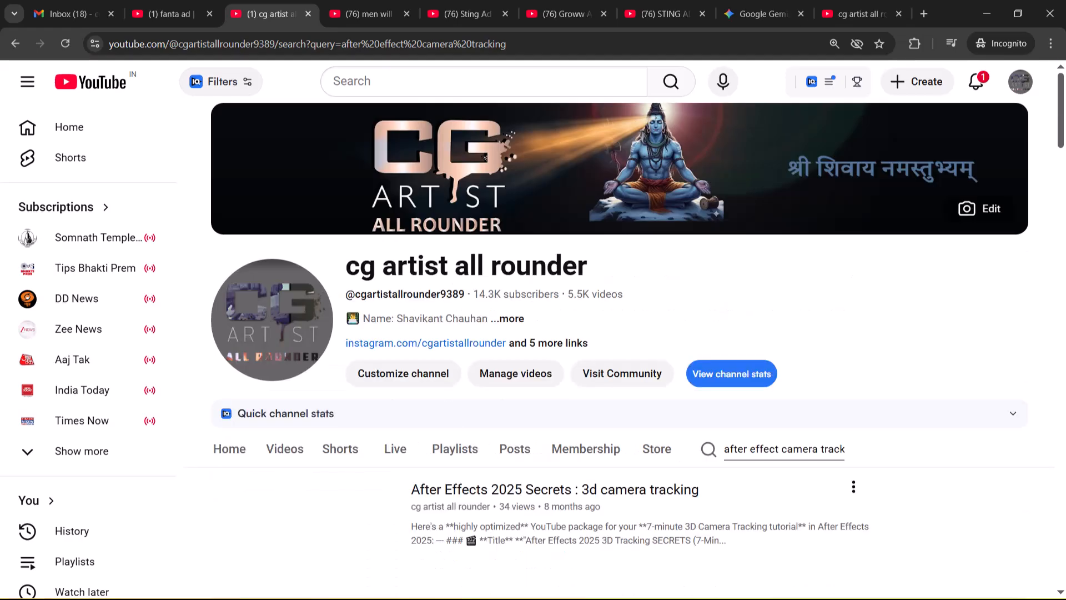
scroll(619, 344, down, 3)
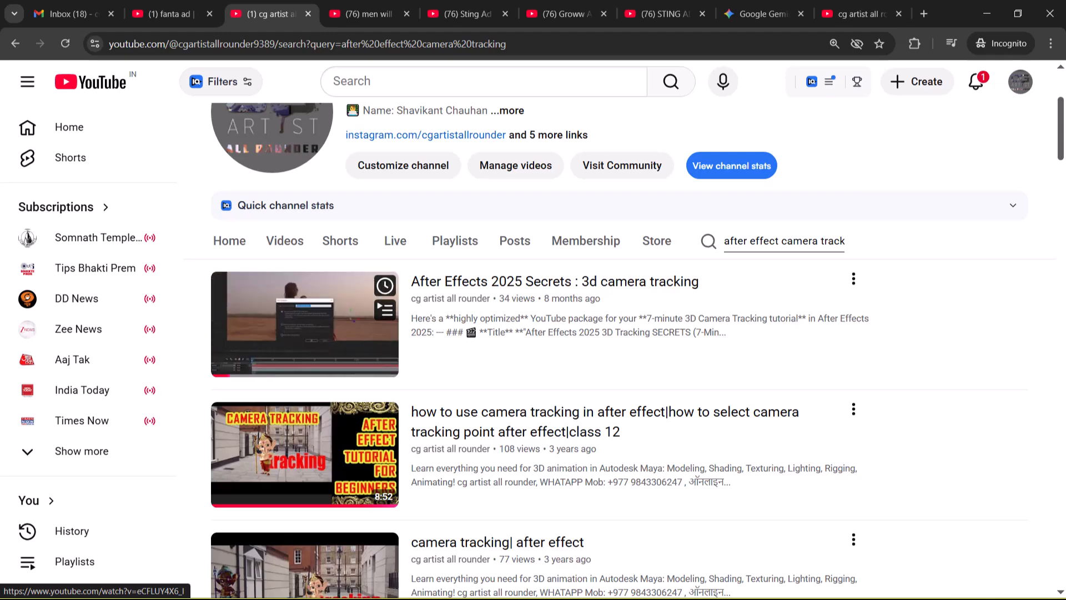
scroll(305, 323, down, 2)
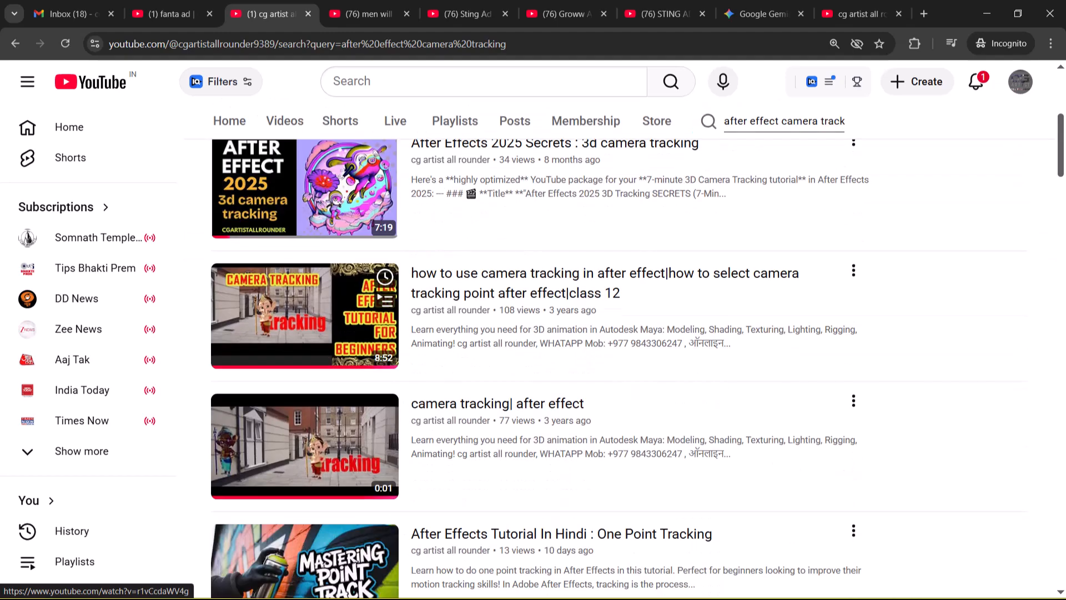
scroll(305, 322, down, 6)
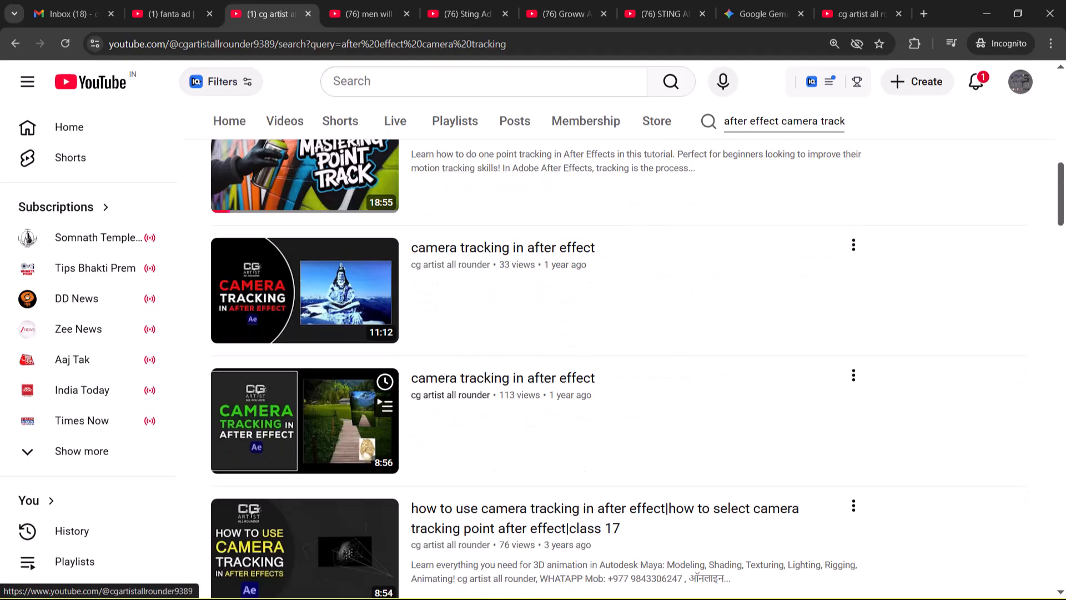
scroll(305, 421, down, 3)
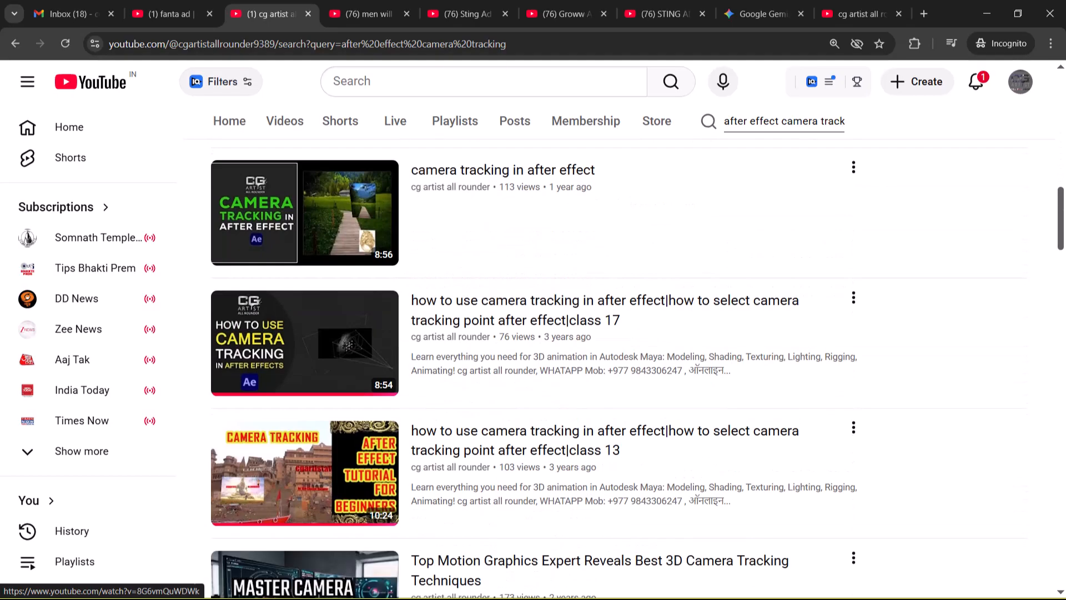
scroll(305, 420, down, 1)
scroll(305, 378, down, 1)
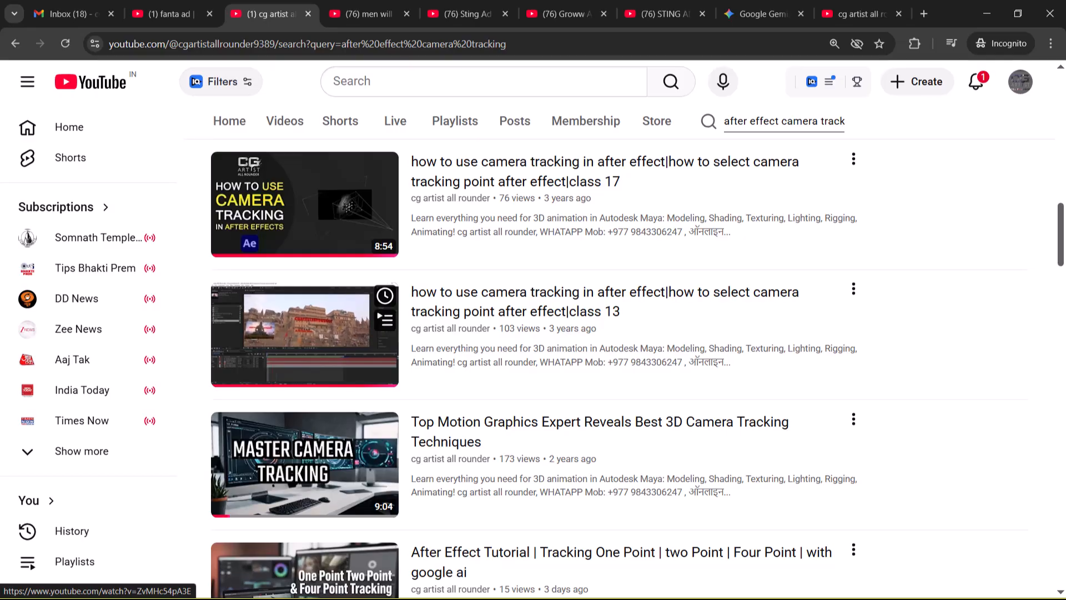
- Switch to After Effects and create a new composition with a width of 1920 px and a height of 1080 px
key(alt+Tab)
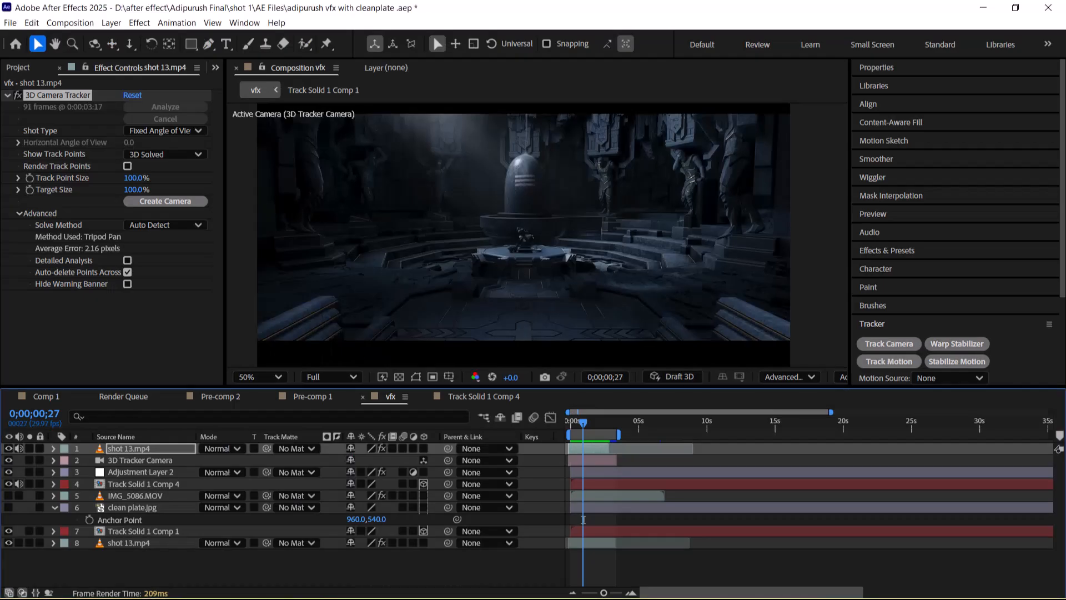
key(Home)
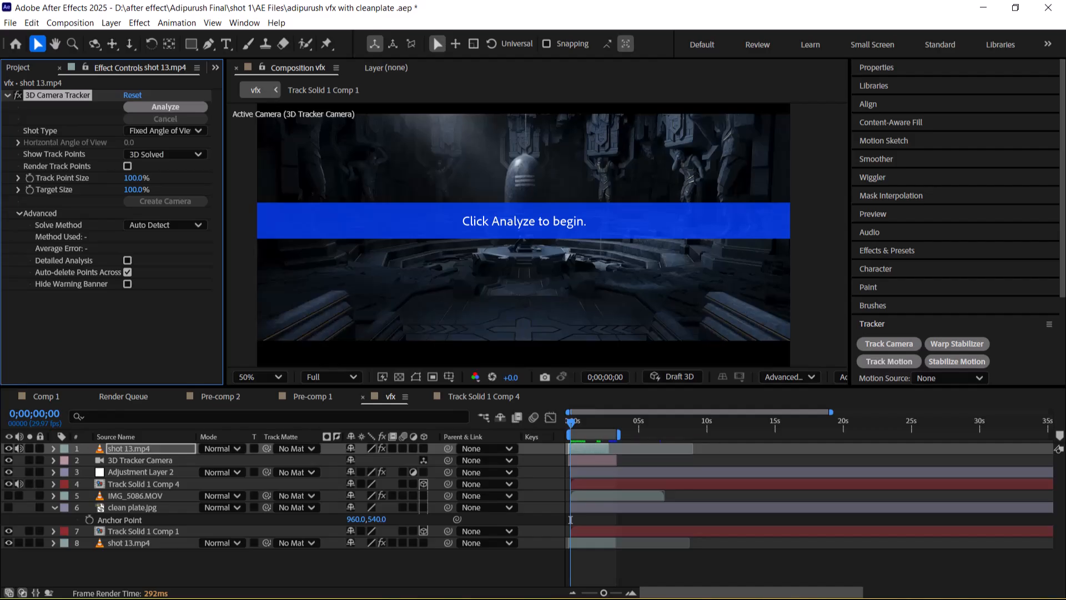
click(70, 22)
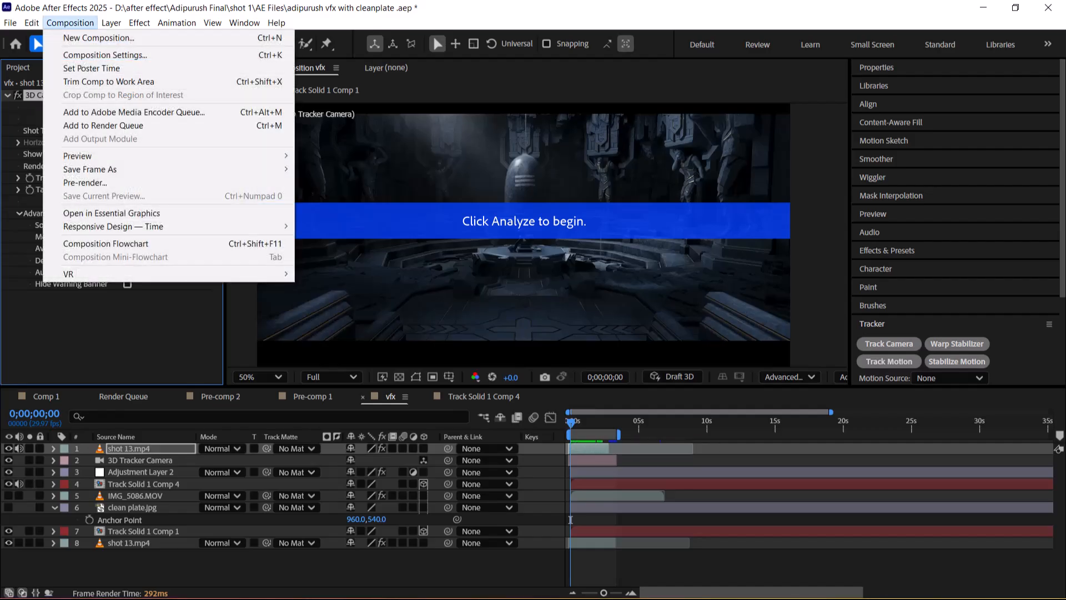
click(99, 38)
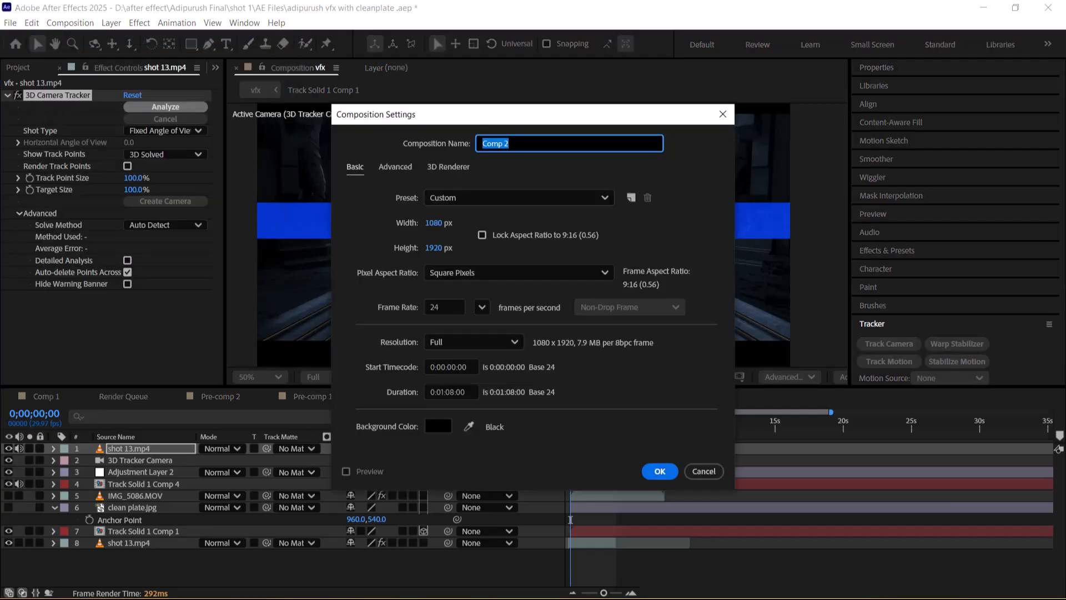
key(Tab)
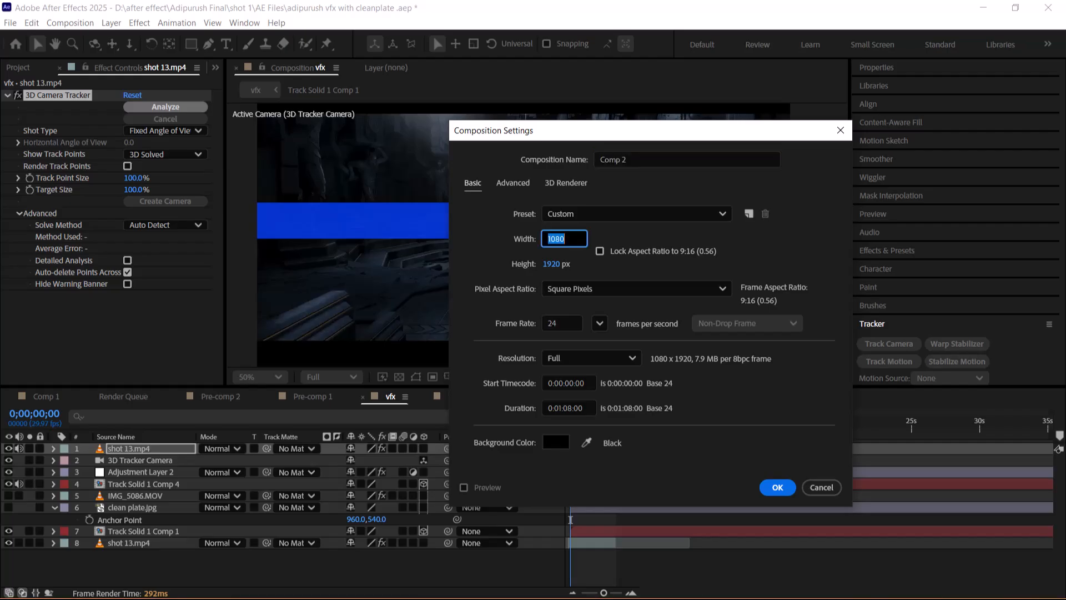
text(1920)
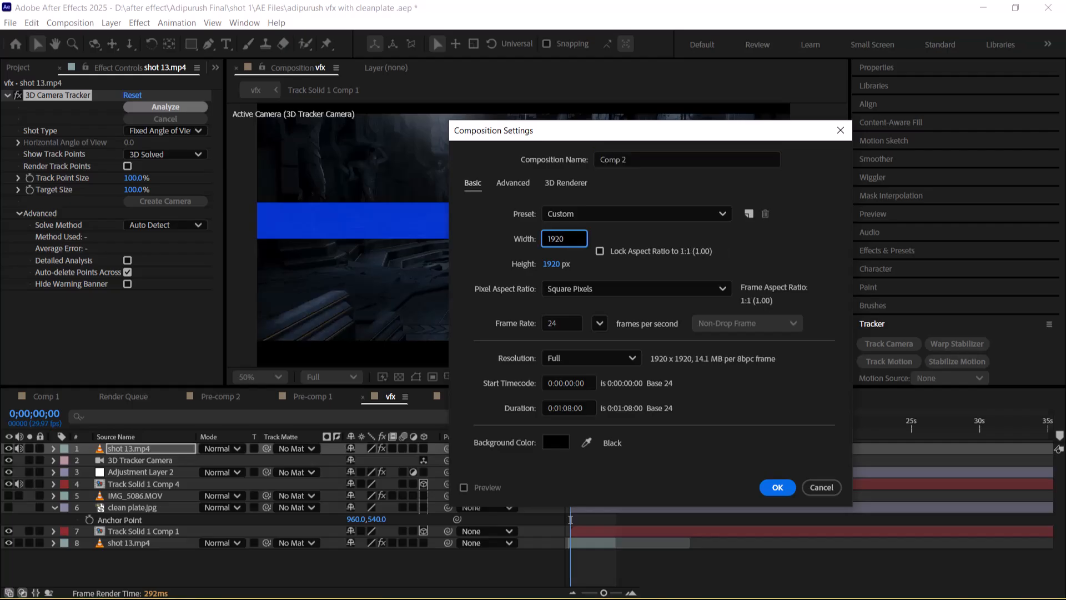
key(Tab)
text(1080)
key(Return)
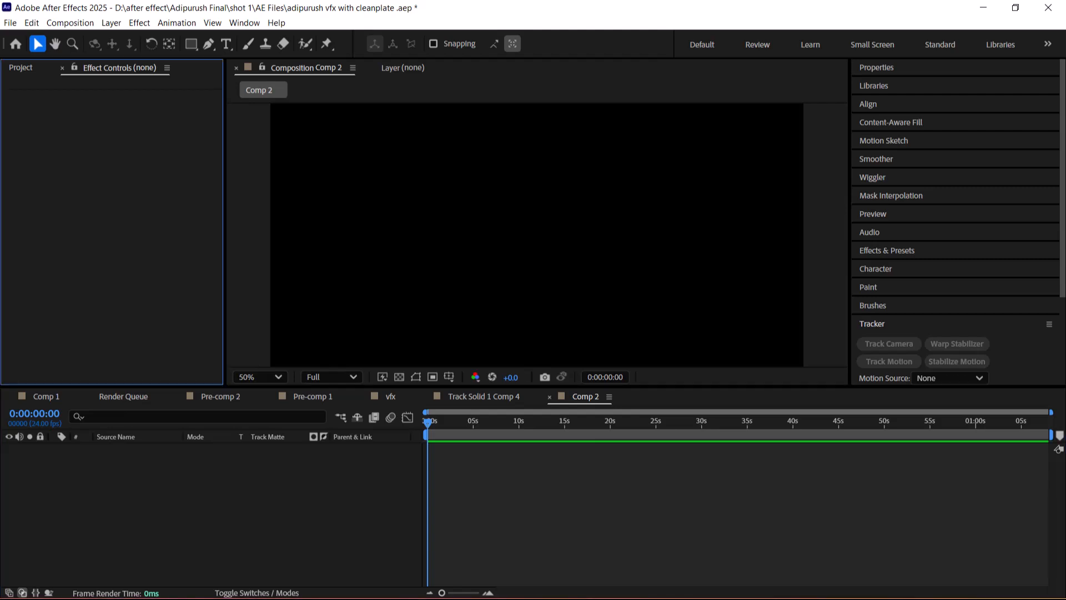
- Add the shot 13.mp4 footage from the project to the new Comp 2 timeline
click(20, 68)
click(65, 258)
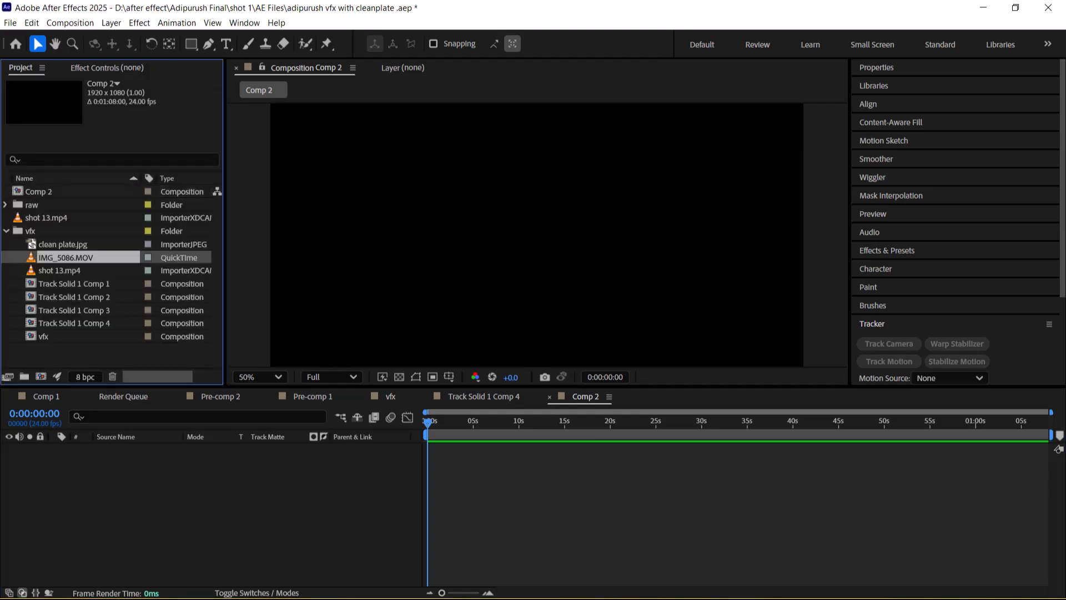
click(46, 218)
drag(46, 218, 111, 472)
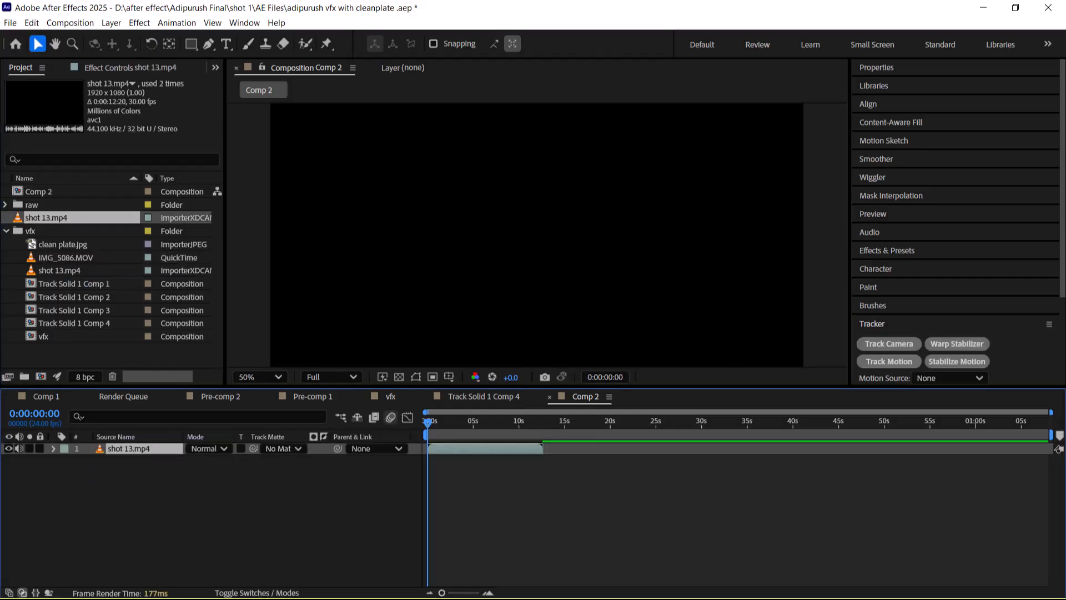
- Split the shot 13.mp4 layer at 0:00:03:17 and again at 0:00:07:07
drag(428, 421, 462, 421)
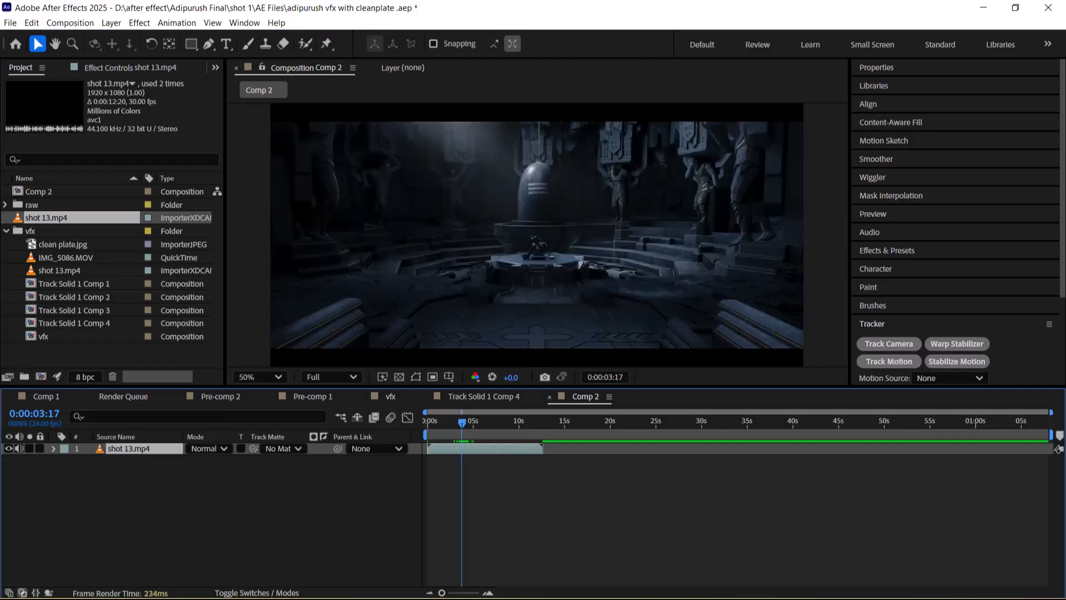
key(ctrl+d)
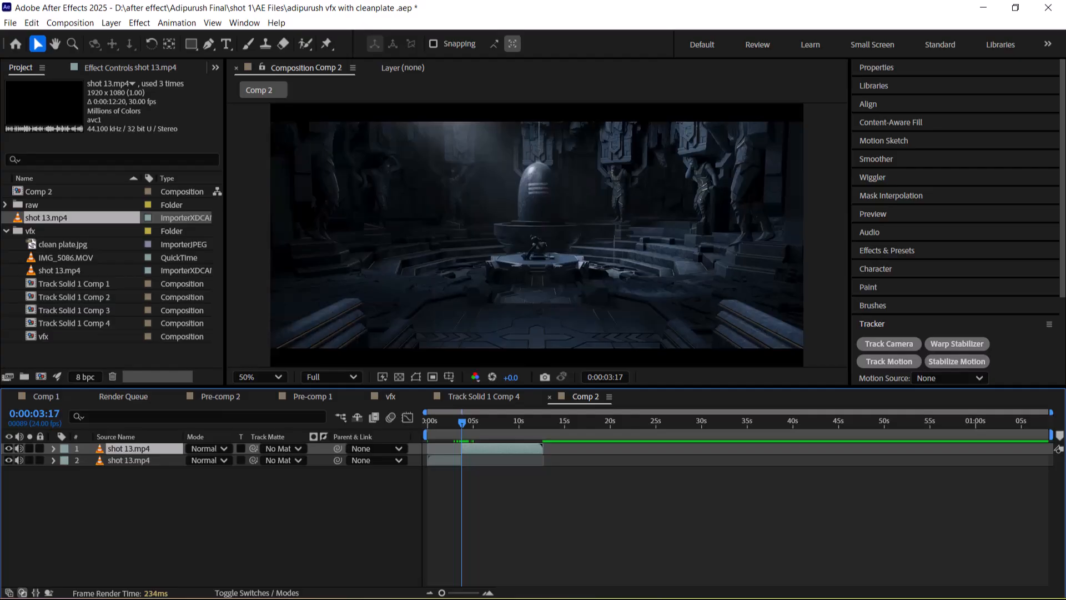
drag(462, 421, 494, 421)
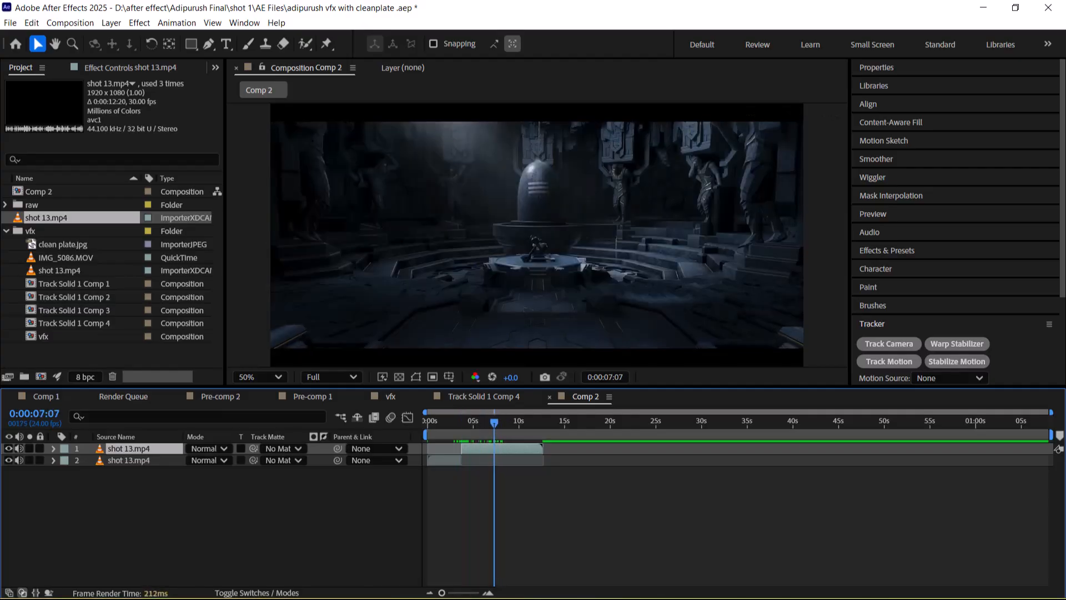
key(ctrl+d)
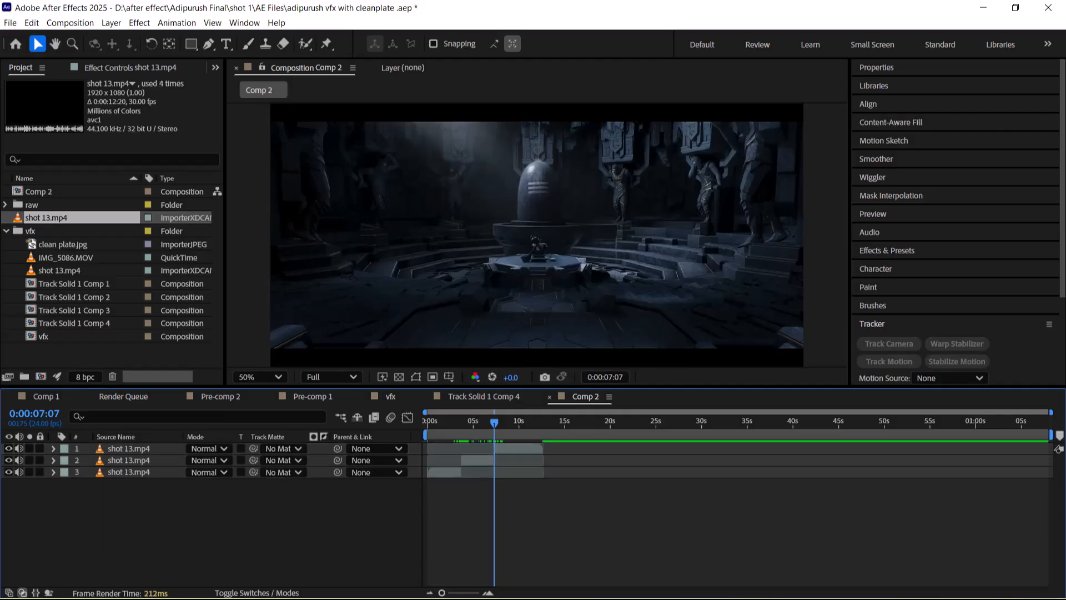
- Keep only the middle segment of shot 13.mp4, starting at 0:00:00:00, and shorten the work area to its length
key(Delete)
click(128, 460)
key(Delete)
click(128, 448)
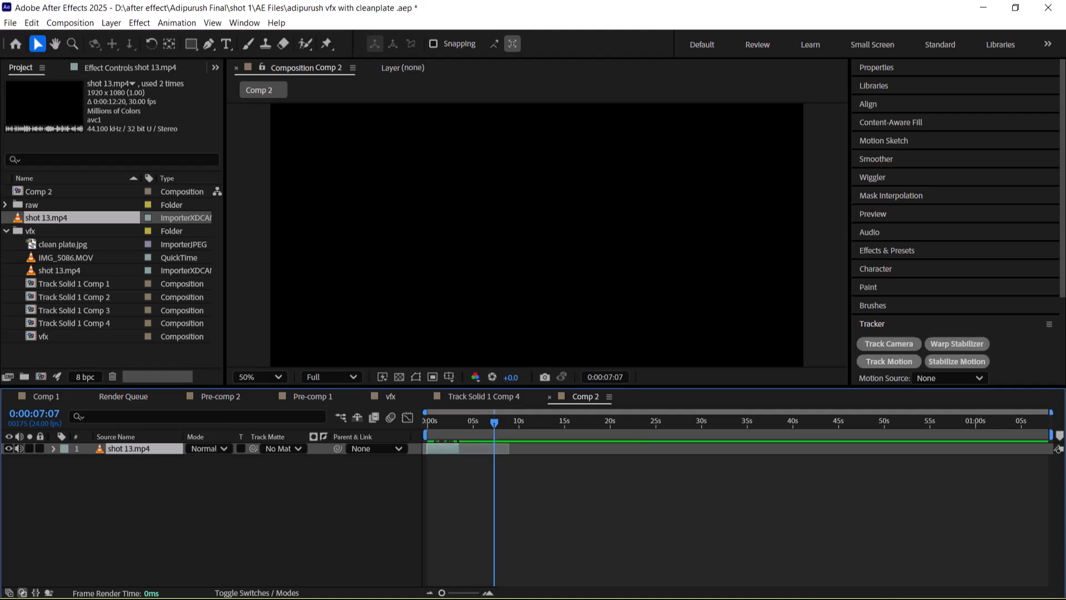
key(Home)
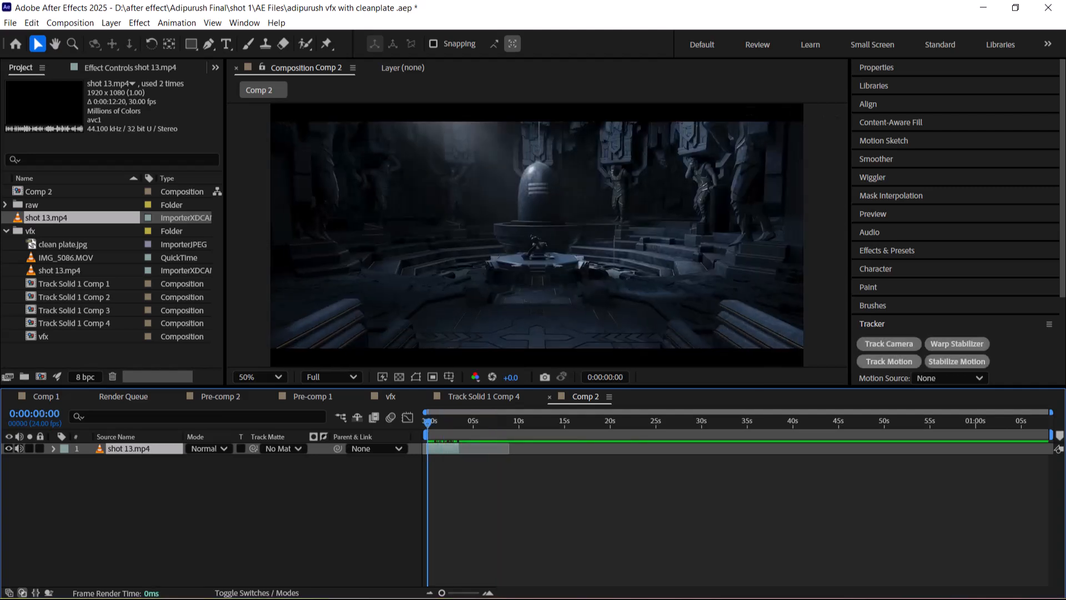
drag(1051, 435, 464, 435)
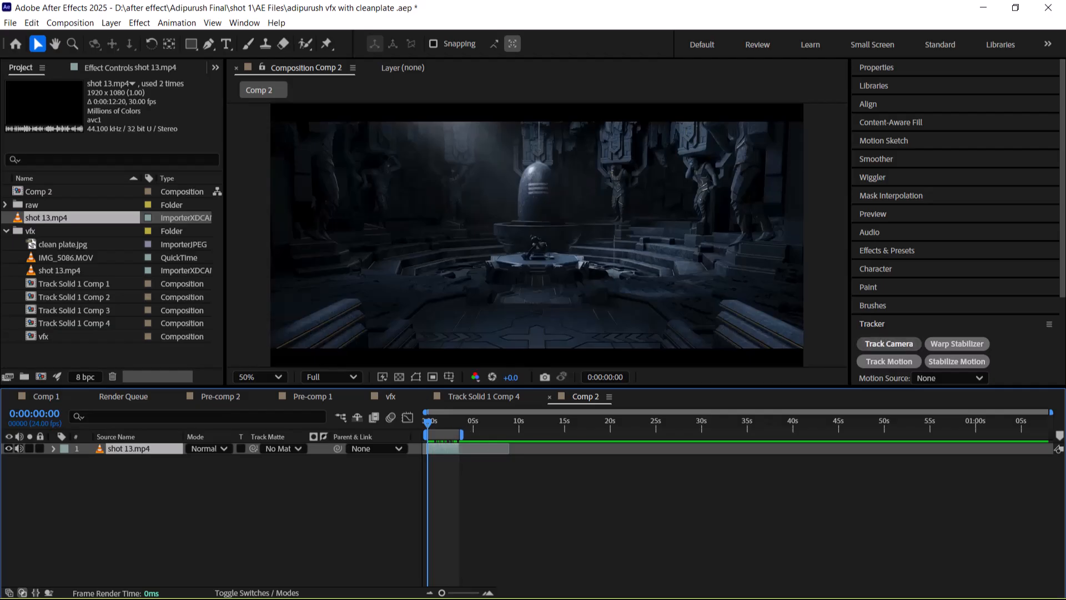
- Run Track Camera on the shot 13.mp4 layer and enable Render Track Points in the 3D Camera Tracker
key(F2)
click(129, 448)
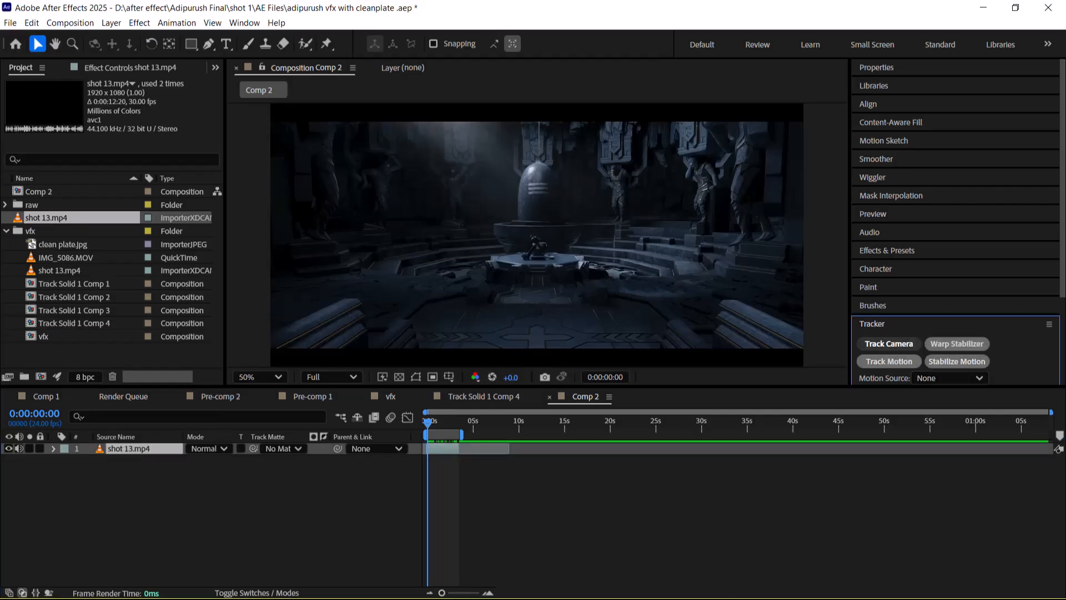
click(888, 343)
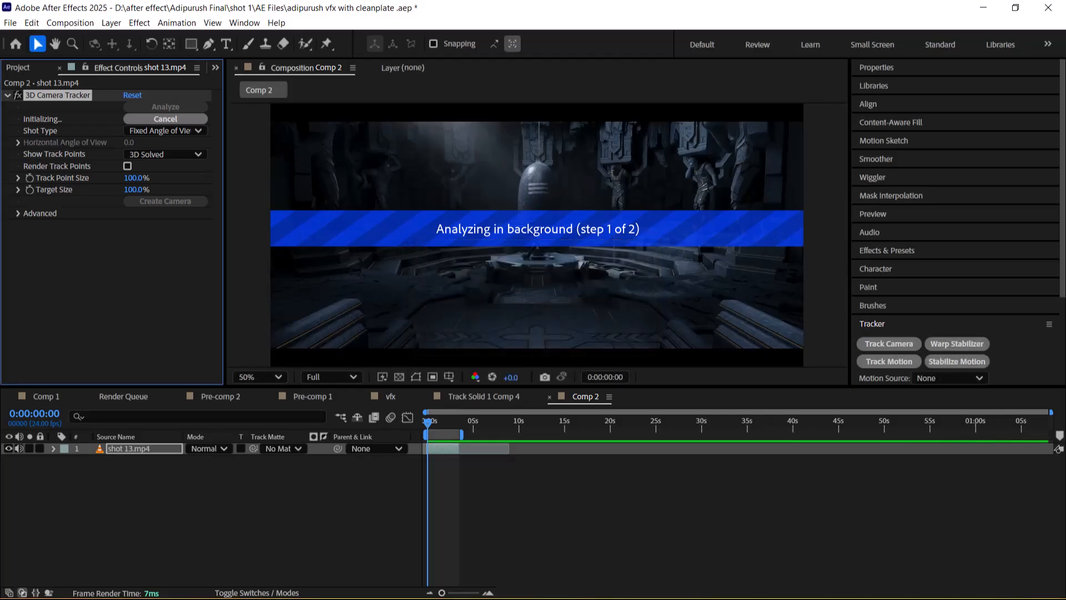
click(127, 166)
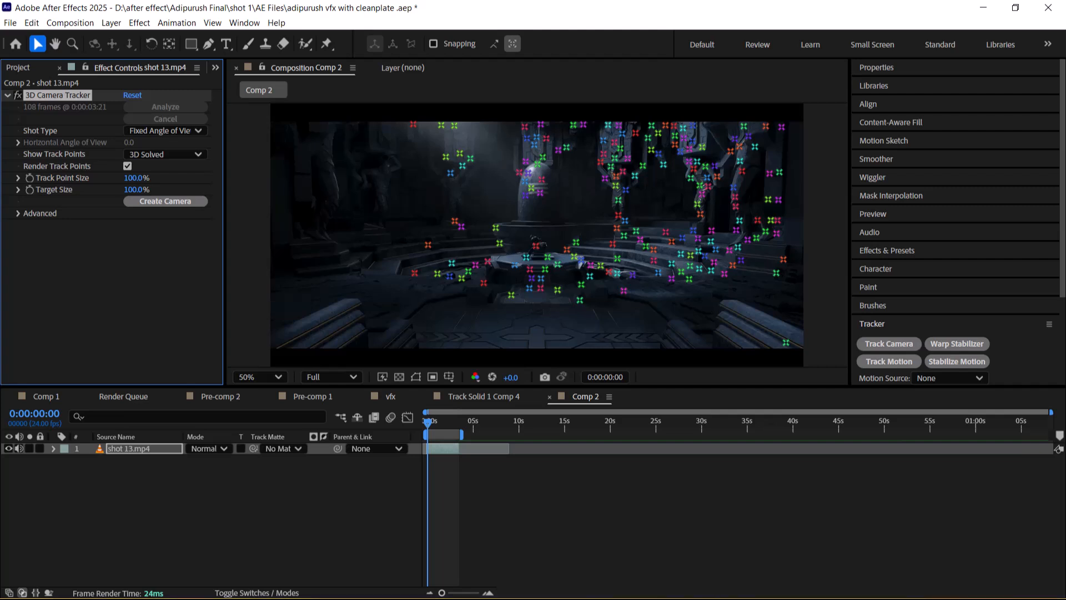
- Shift the shot 13.mp4 footage slightly up and to the right in the frame, keeping Render Track Points enabled
drag(536, 233, 552, 229)
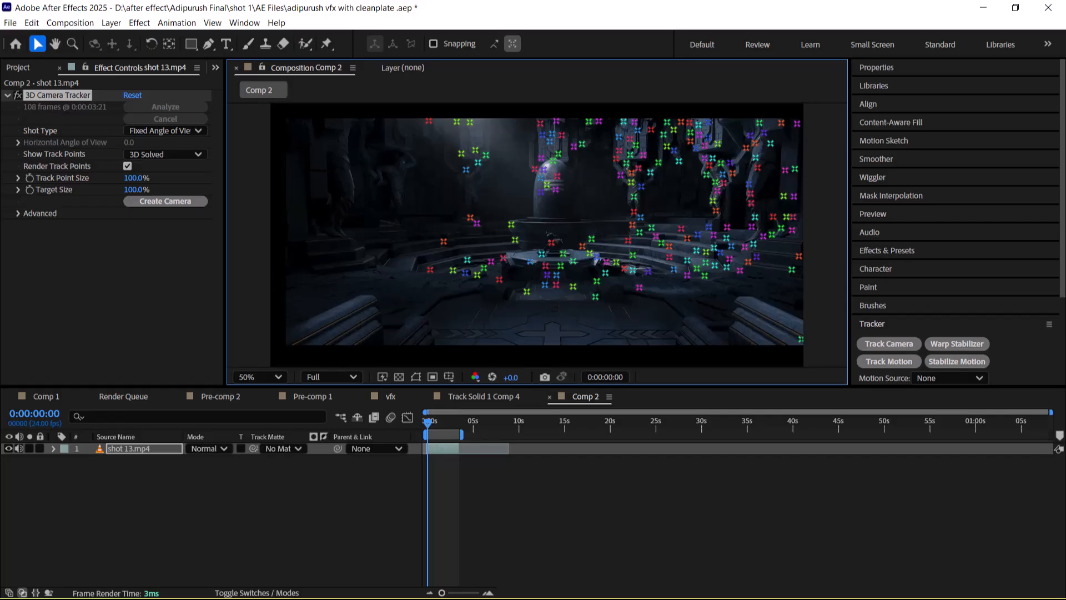
click(129, 448)
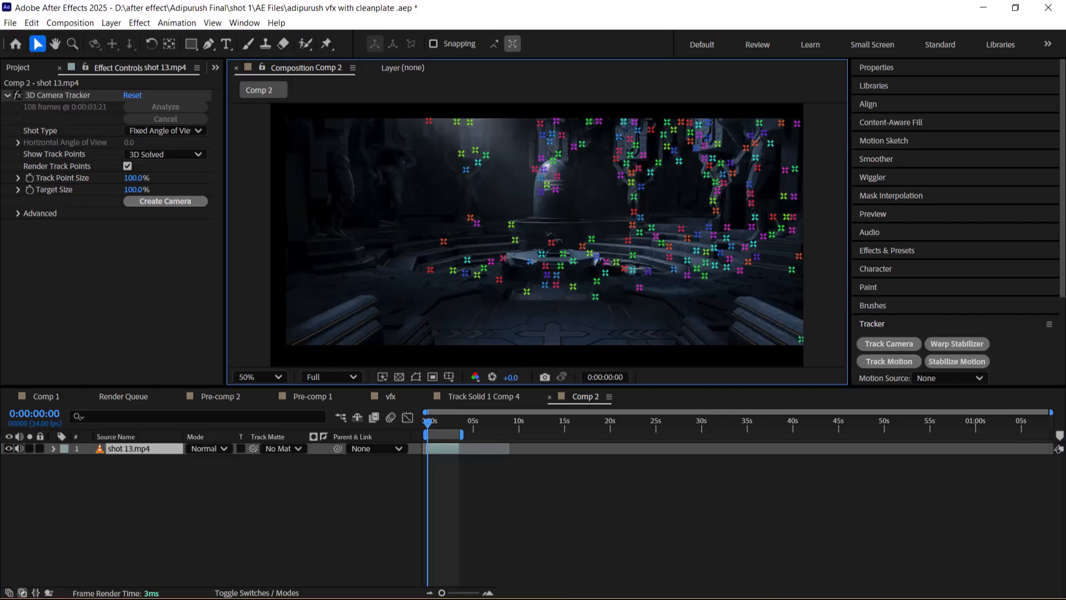
mouse_move(537, 233)
mouse_down()
mouse_move(535, 191)
mouse_move(509, 238)
mouse_move(543, 227)
mouse_up()
click(57, 95)
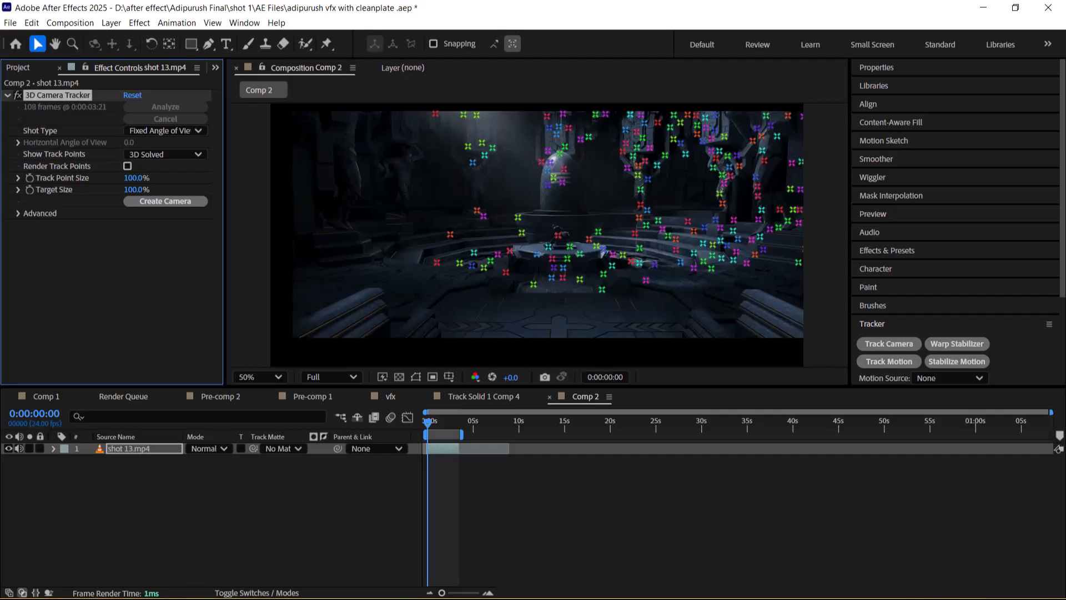
click(129, 448)
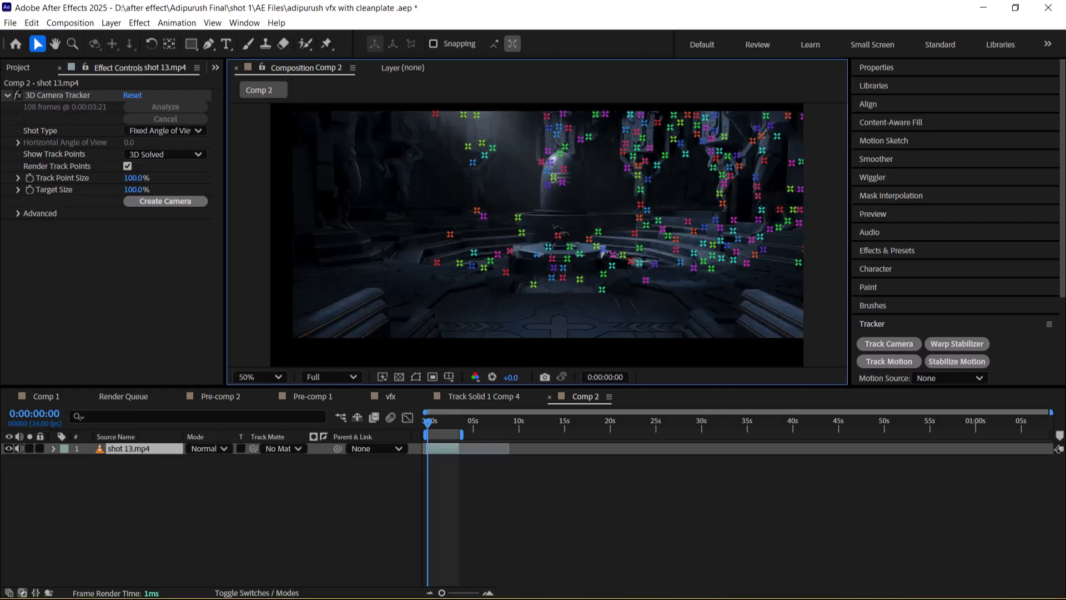
- Preview Comp 2 with its rendered track points and look at the Show Track Points options
key(space)
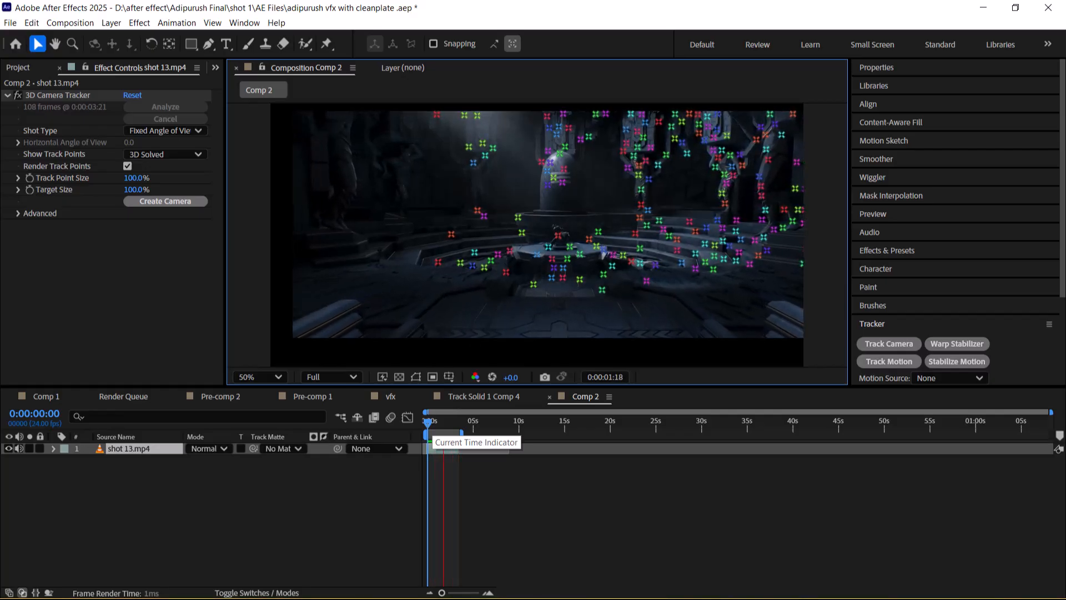
key(space)
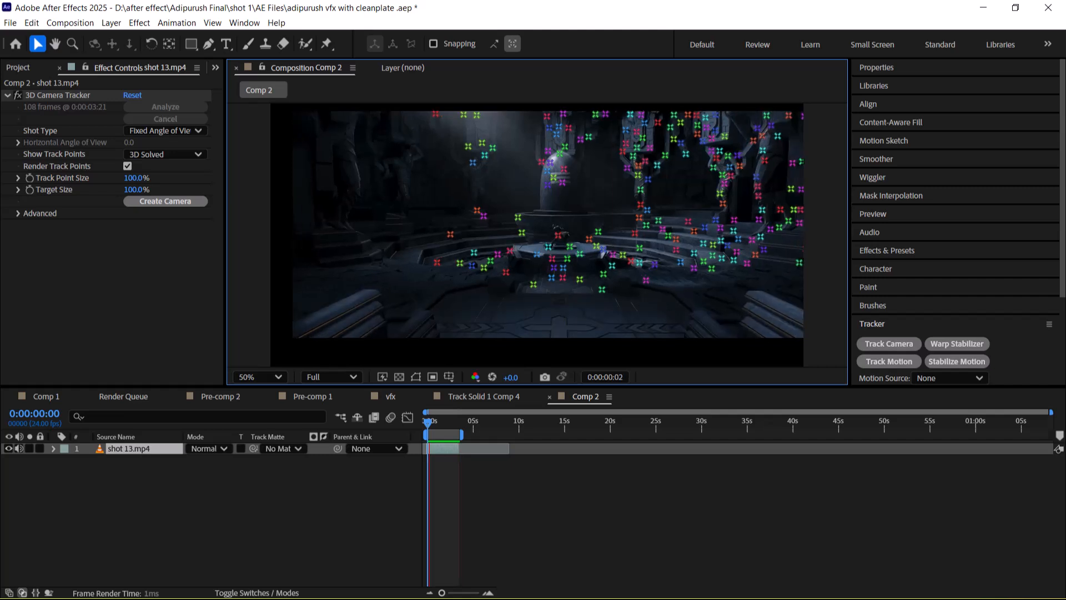
click(165, 154)
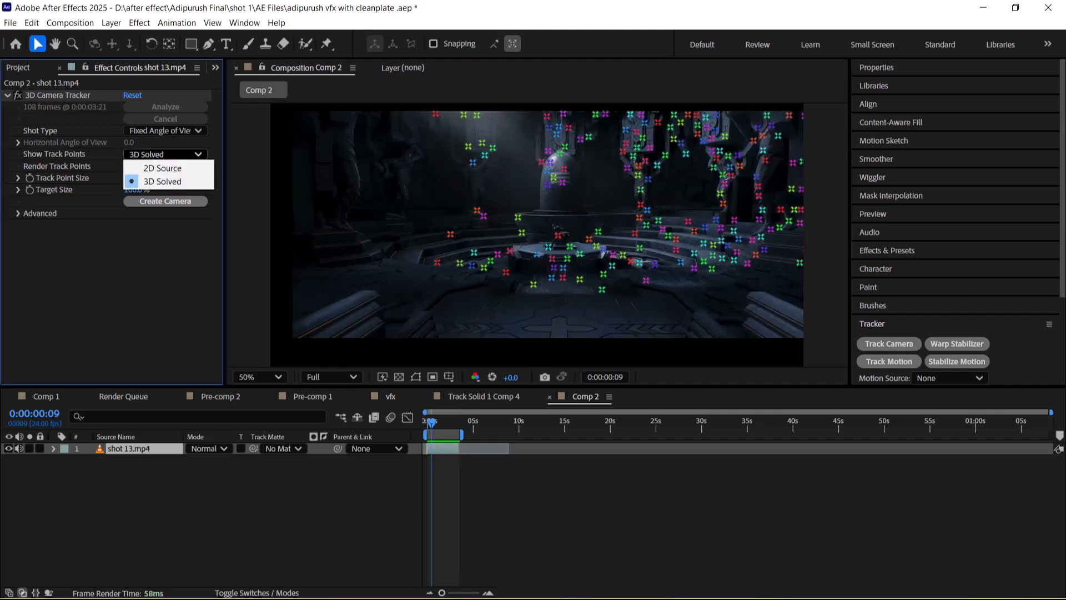
click(165, 154)
click(165, 154)
key(Escape)
key(space)
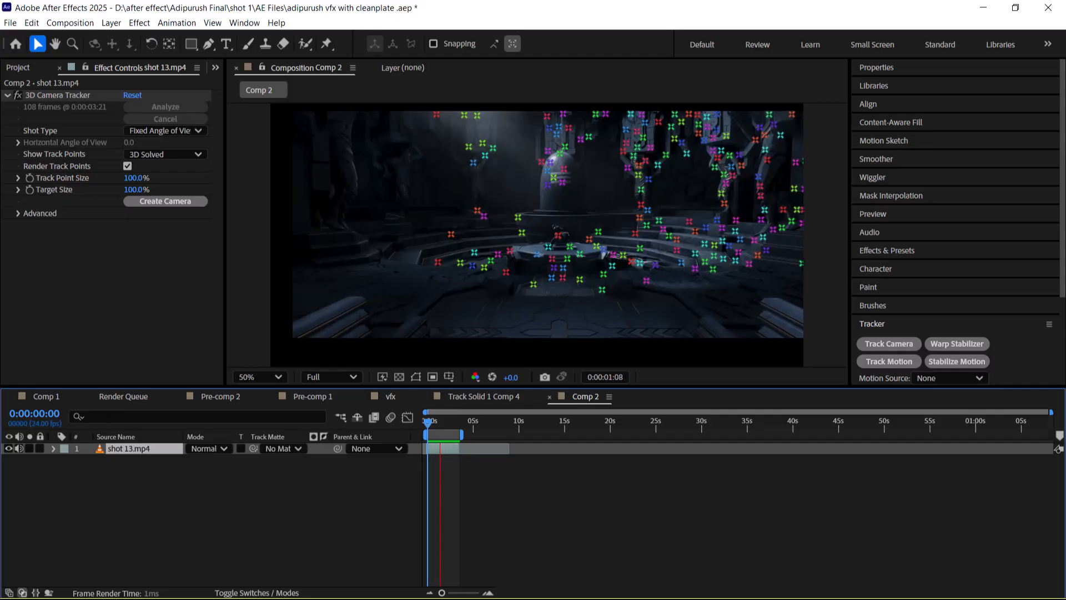
- Switch to the YouTube tutorial on selecting camera tracking points and skim its sections on placing the track solid and text
key(alt+Tab)
key(alt+Tab)
key(alt+Tab)
key(alt+Tab)
key(alt+Tab)
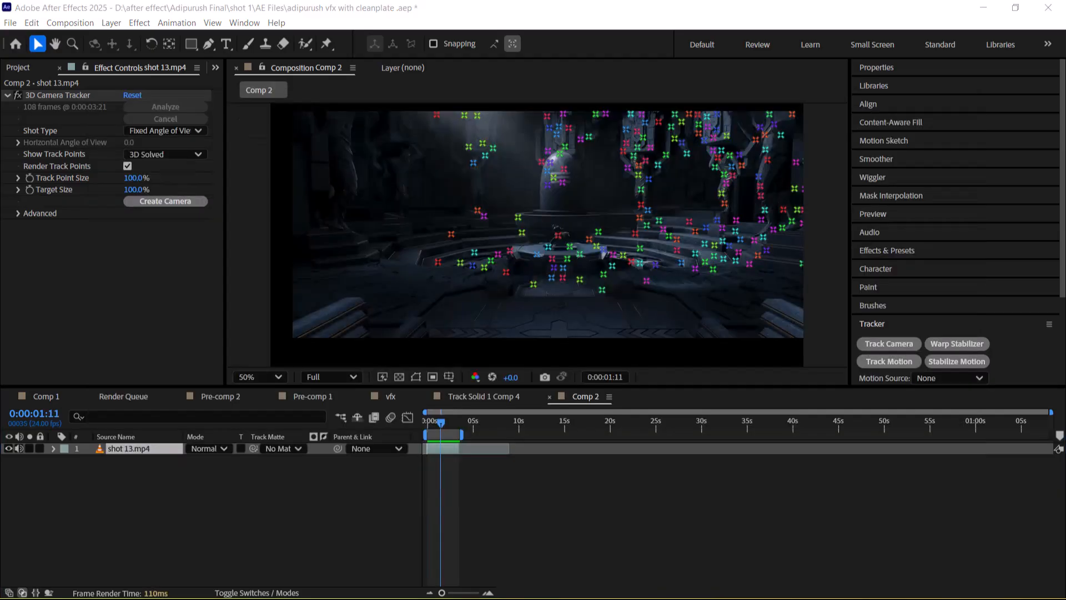
key(alt+Tab)
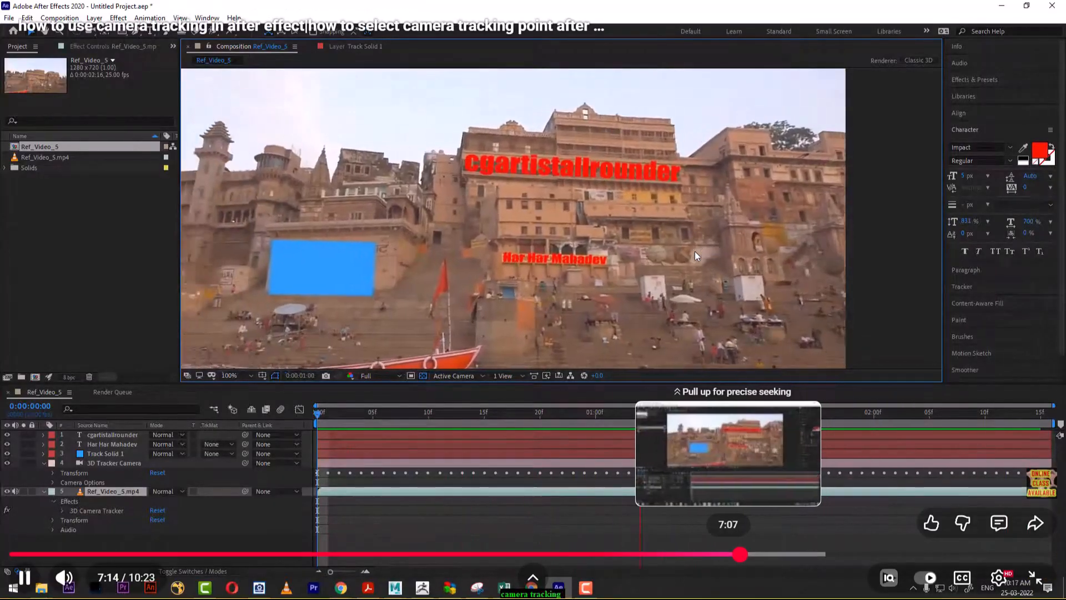
key(Left)
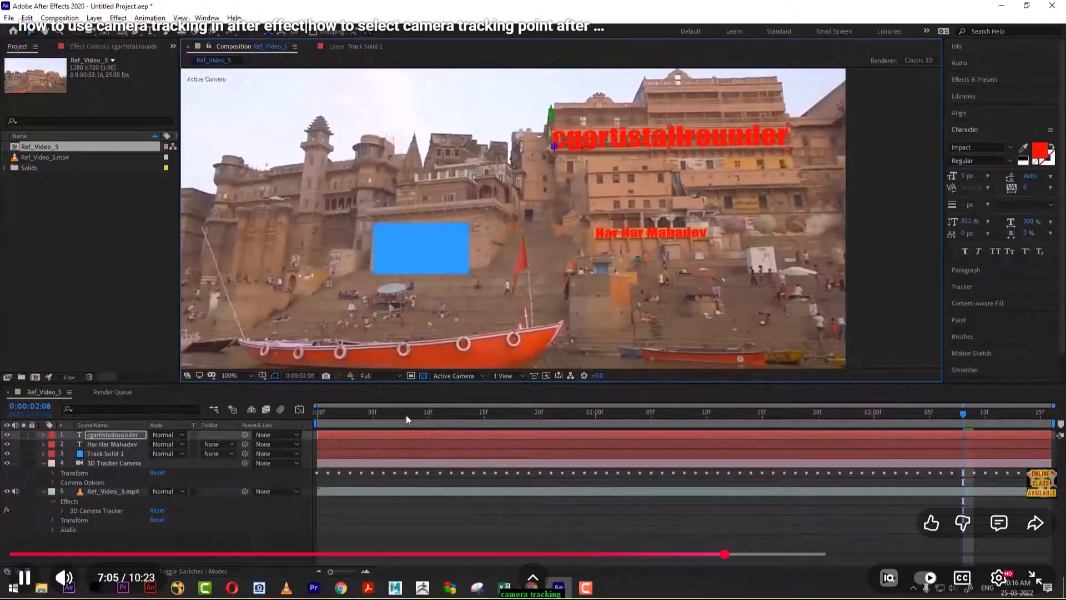
click(427, 553)
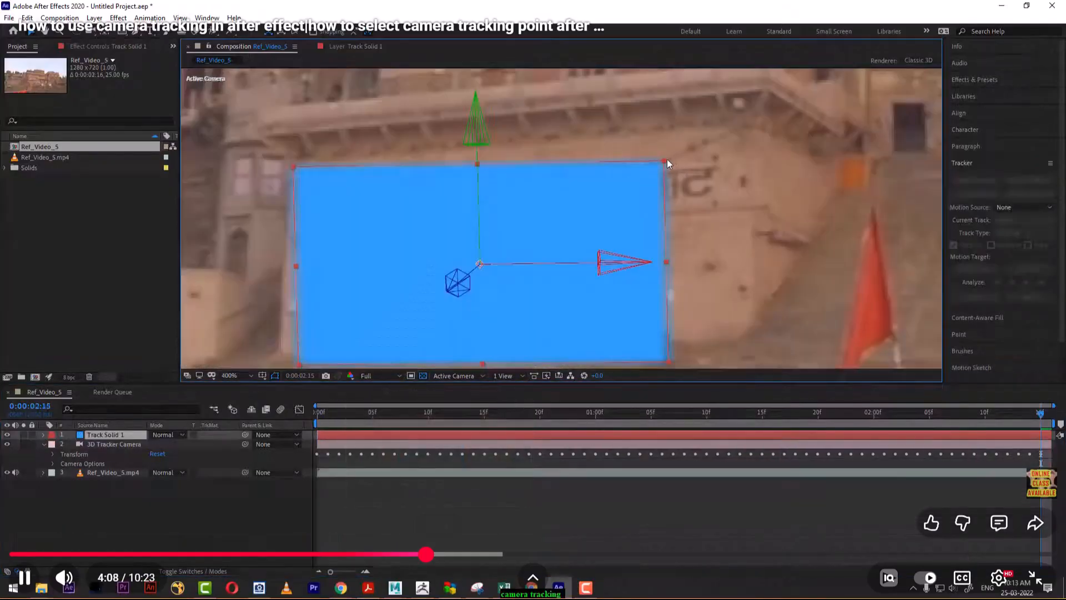
click(700, 553)
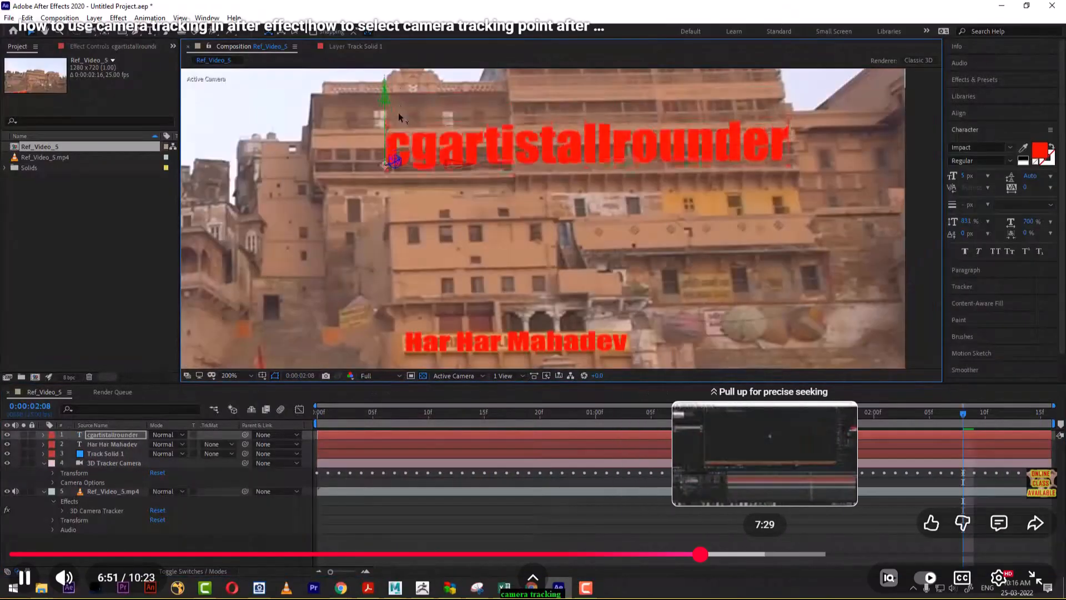
click(780, 554)
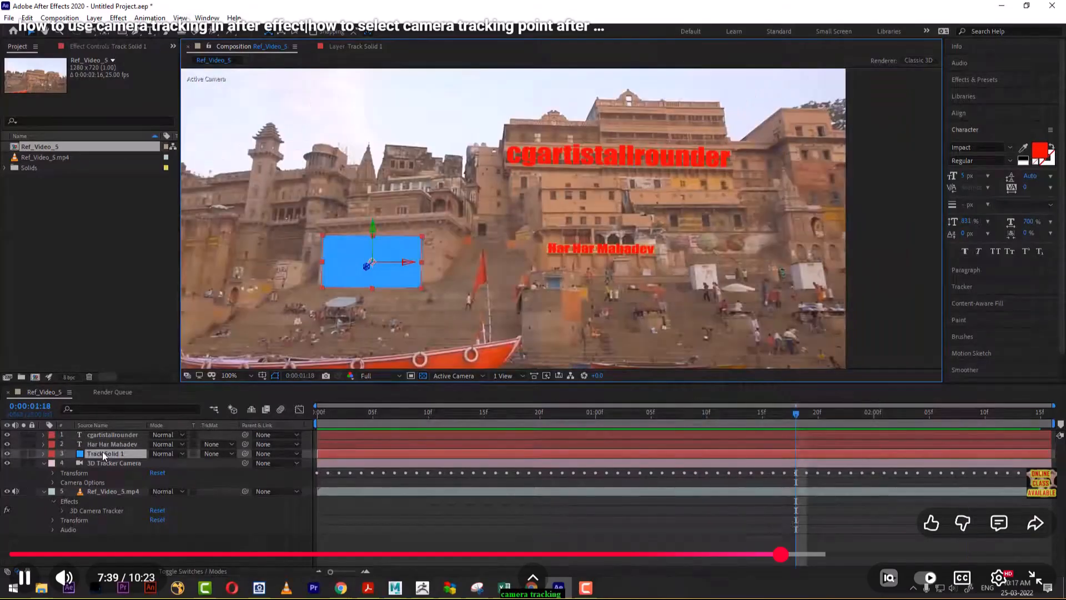
- Pause the tutorial at the Track Solid 1 layer options and skip ahead to the replaced solid's composition at 8:36
key(space)
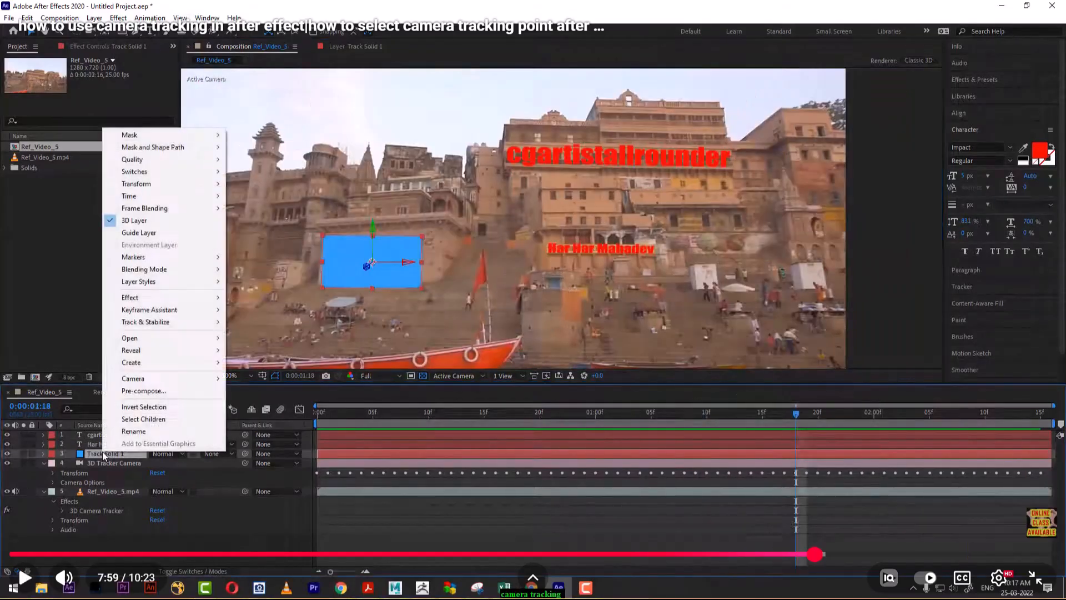
key(l)
key(l)
drag(815, 554, 877, 554)
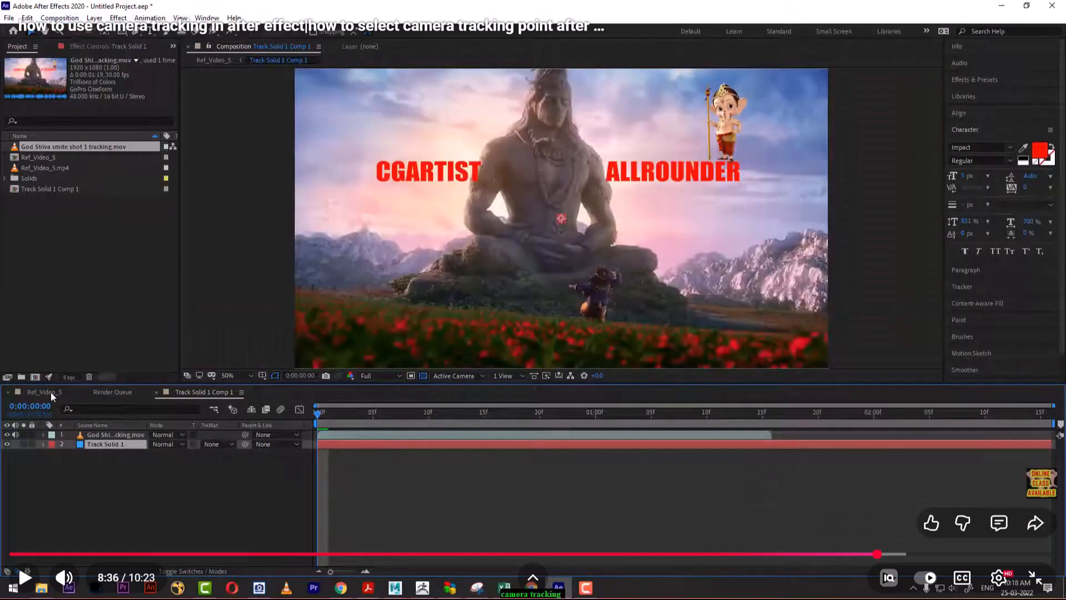
- Leave the full-screen tutorial and switch to the After Effects project with the vfx composition
click(1032, 578)
key(alt+Tab)
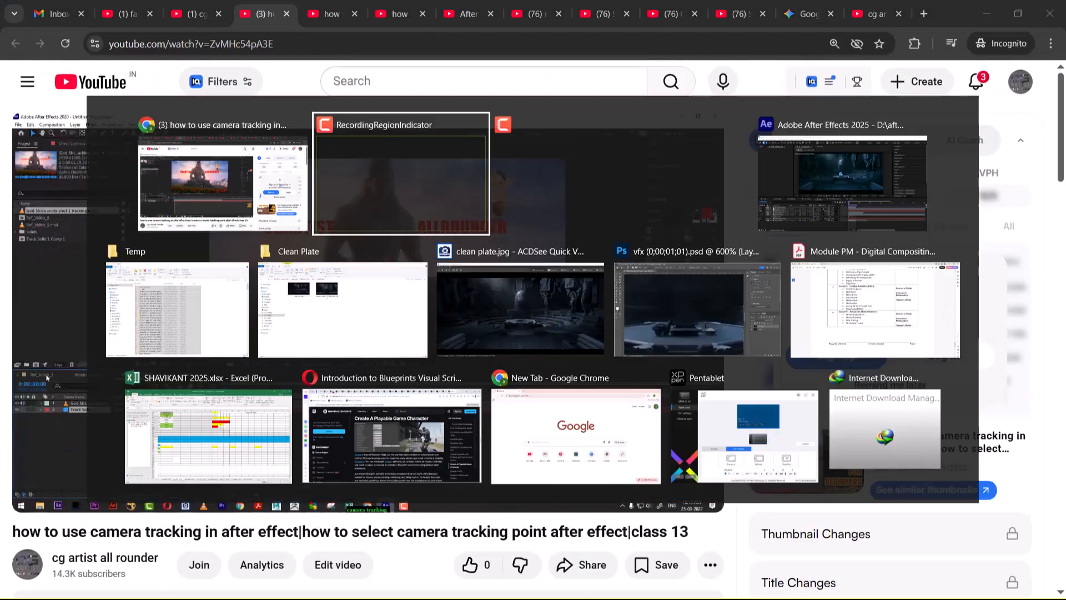
key(Tab)
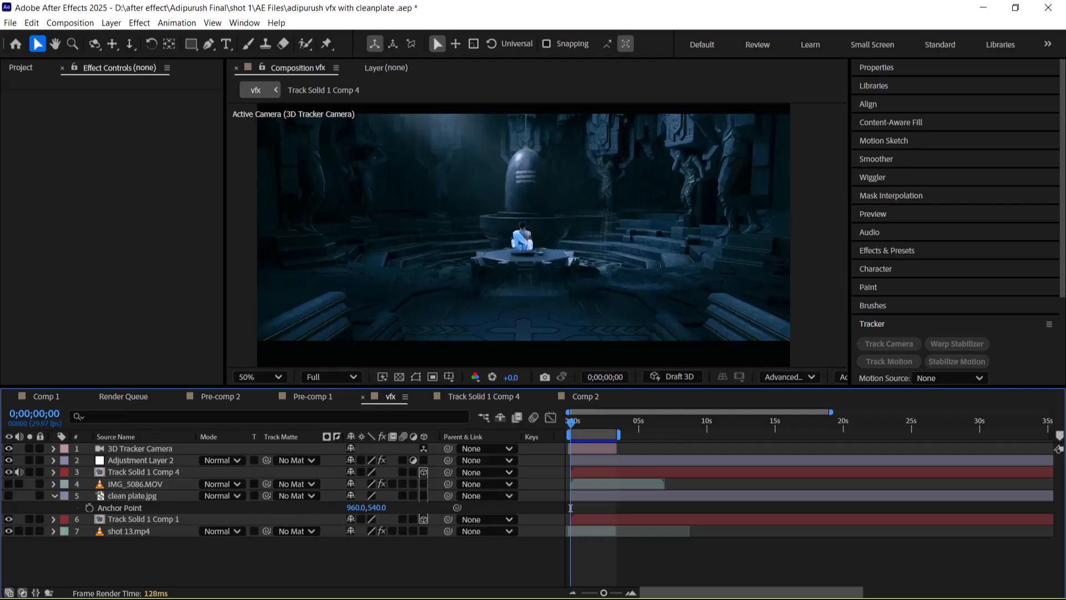
- Widen the effect settings area and enable Render Track Points in the 3D Camera Tracker effect of shot 13.mp4
click(140, 448)
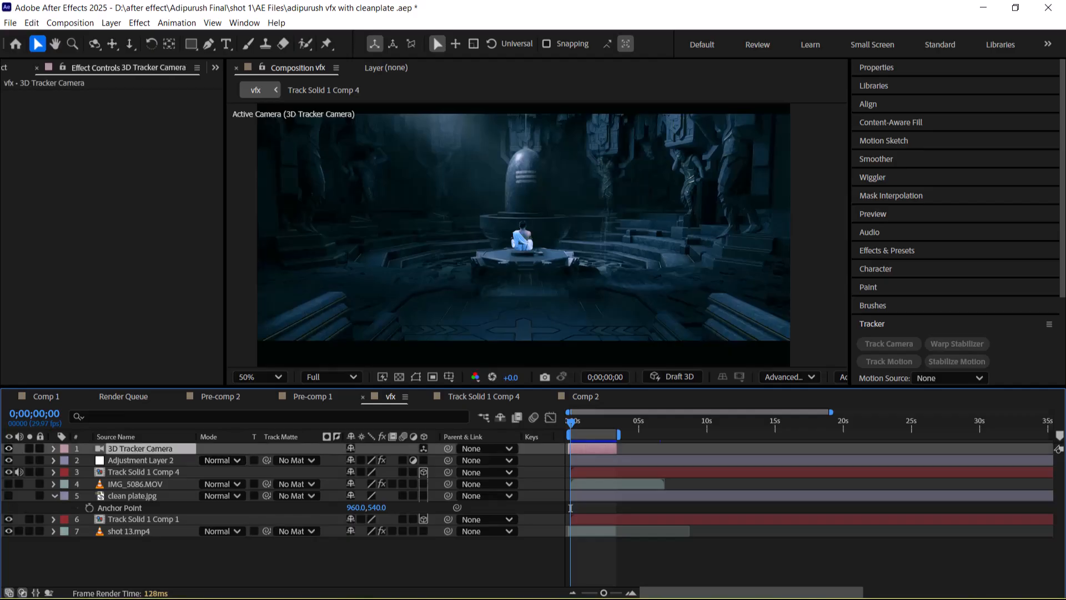
drag(225, 222, 302, 223)
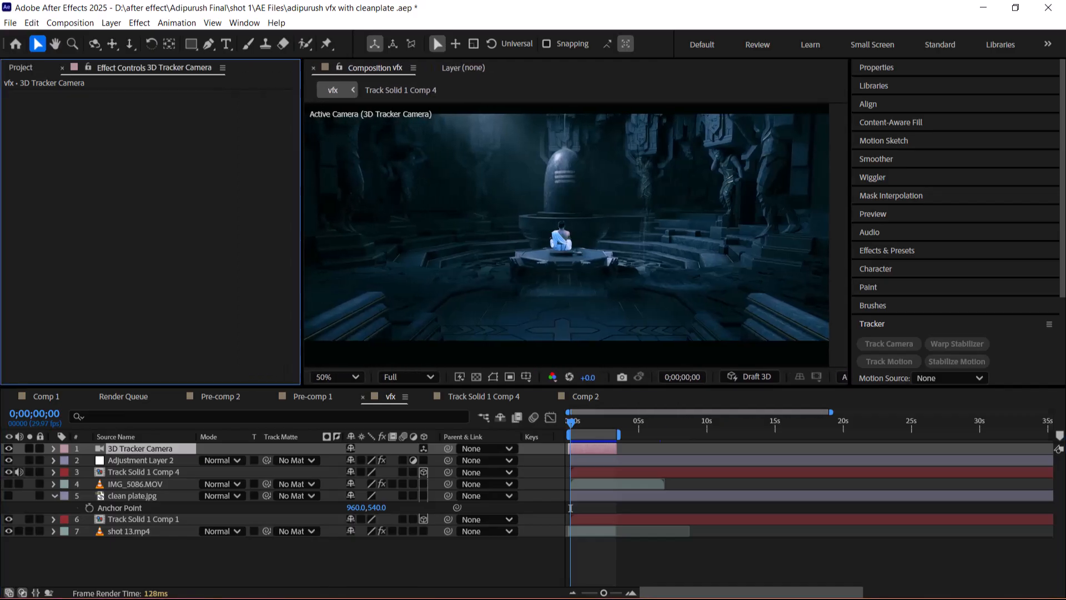
click(144, 472)
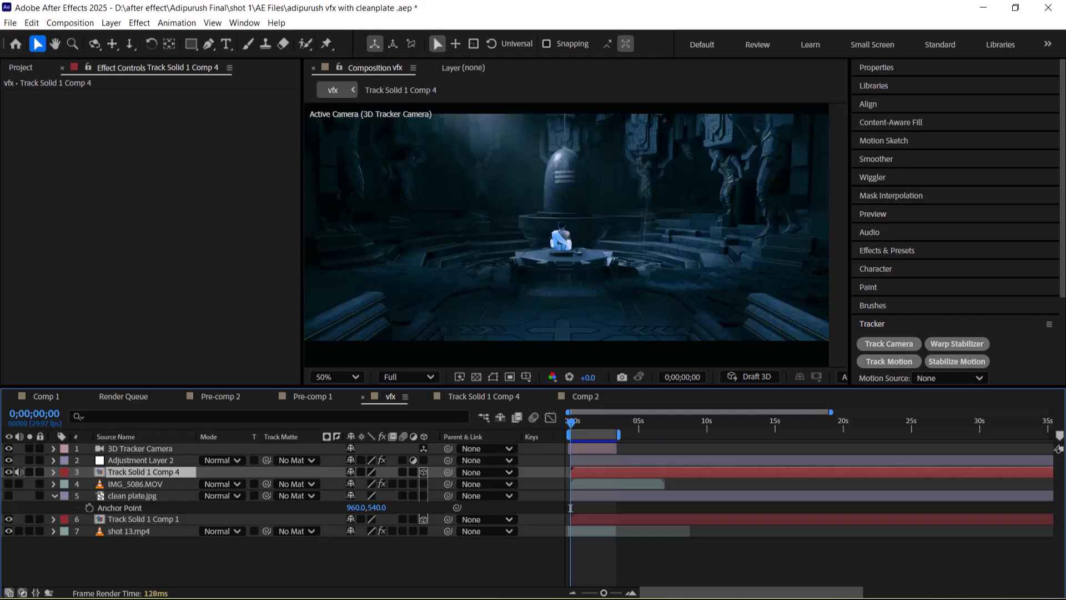
key(KP_7)
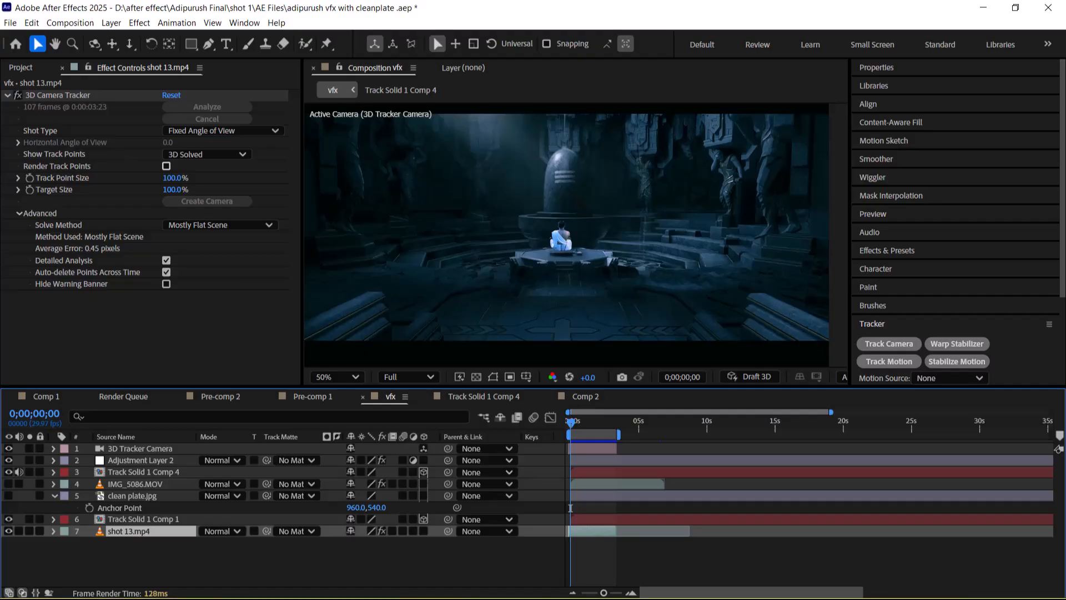
click(166, 166)
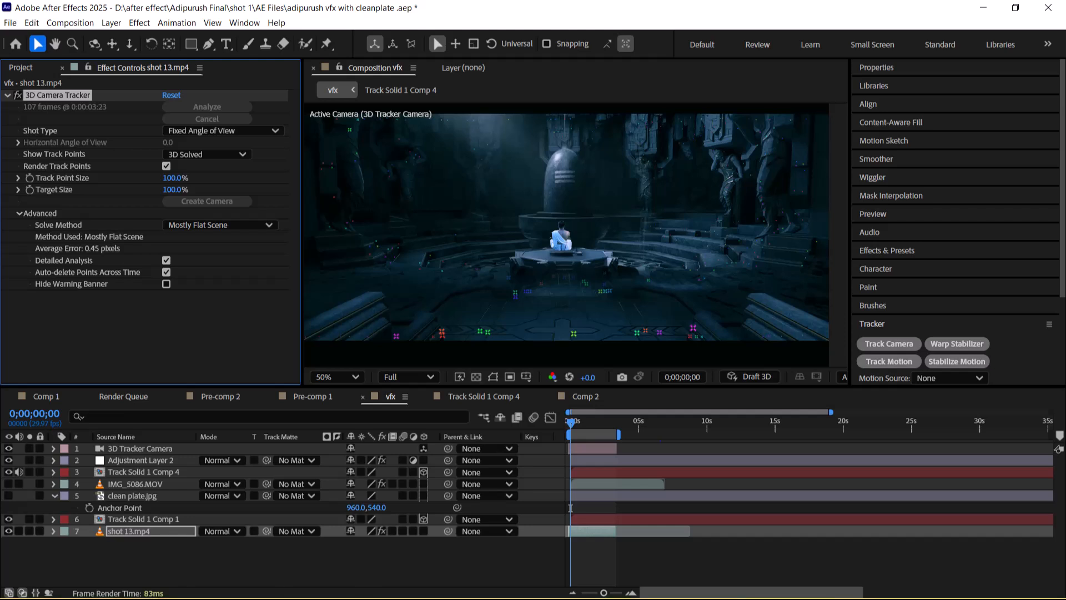
- Preview the vfx composition in short stretches with its rendered track points
drag(571, 507, 581, 507)
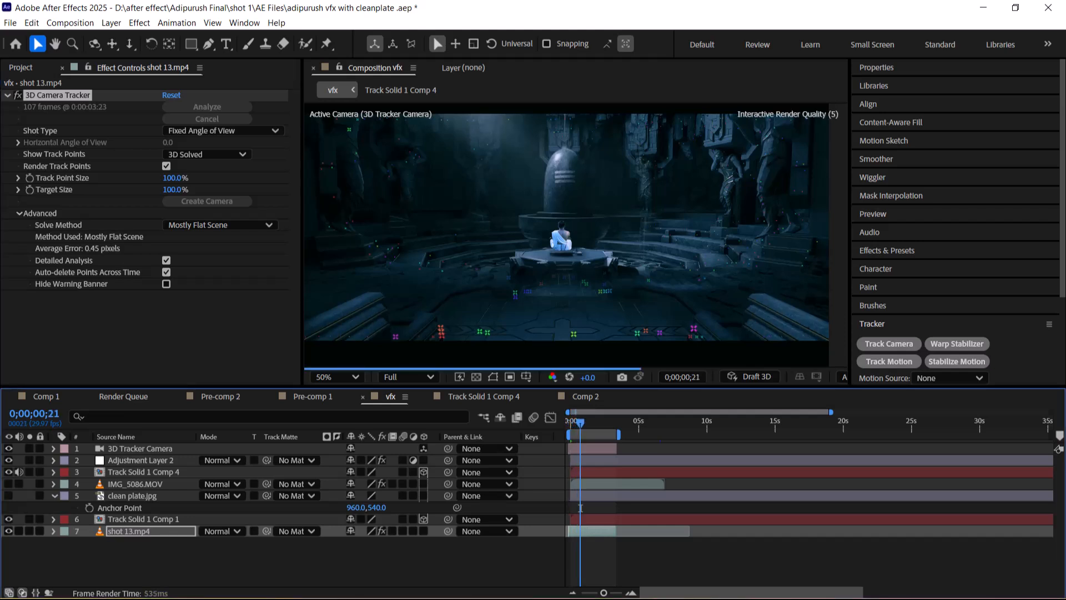
key(space)
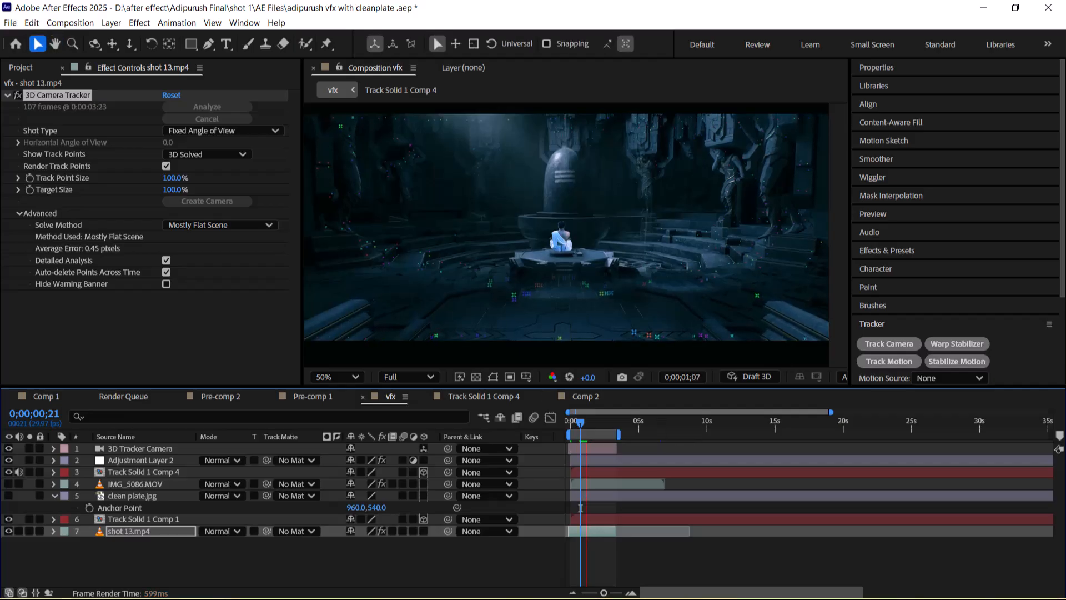
key(space)
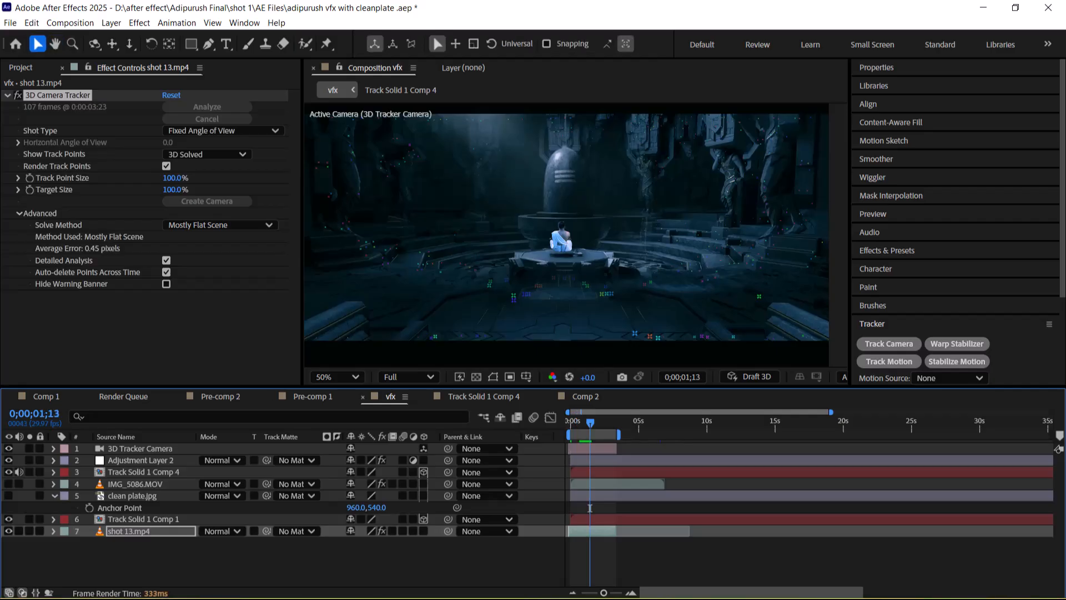
key(space)
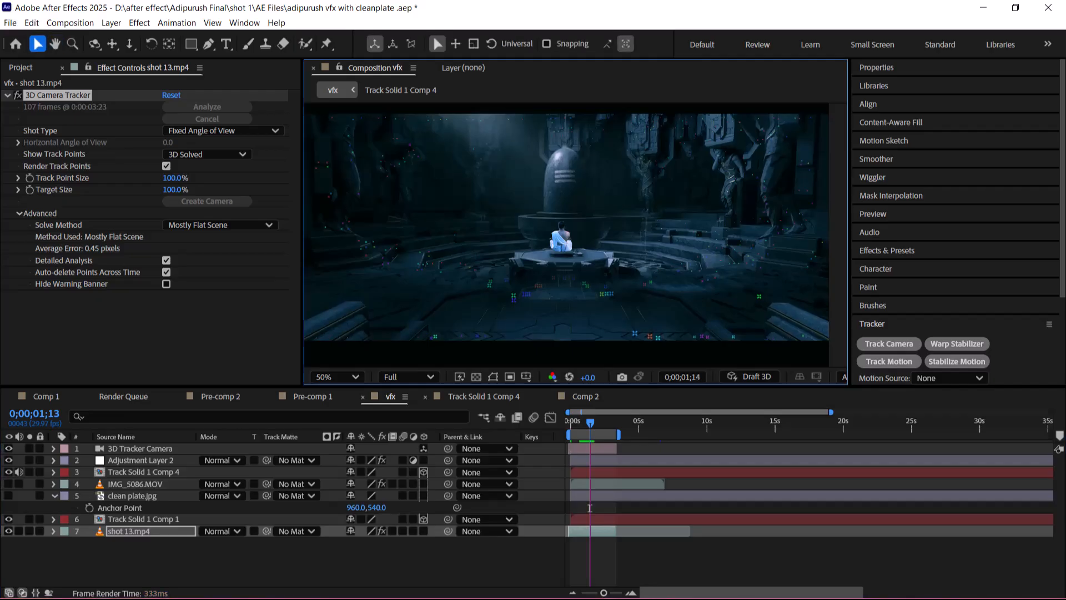
key(space)
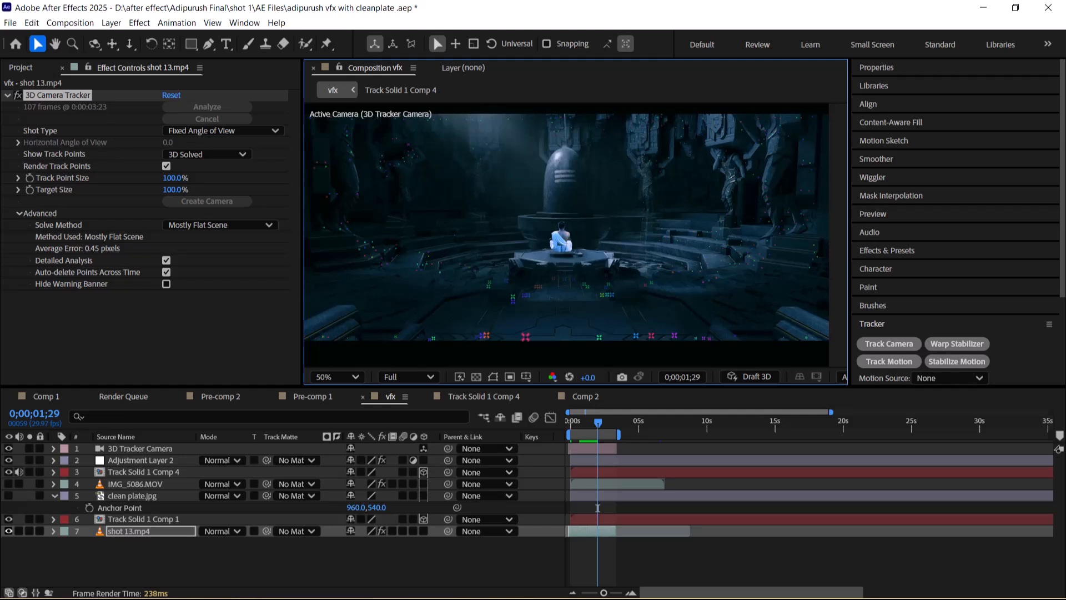
- Hide the Track Solid 1 Comp 1 layer, and inside that composition show the green Track Solid 1 instead of clean plate.jpg
key(ctrl+Up)
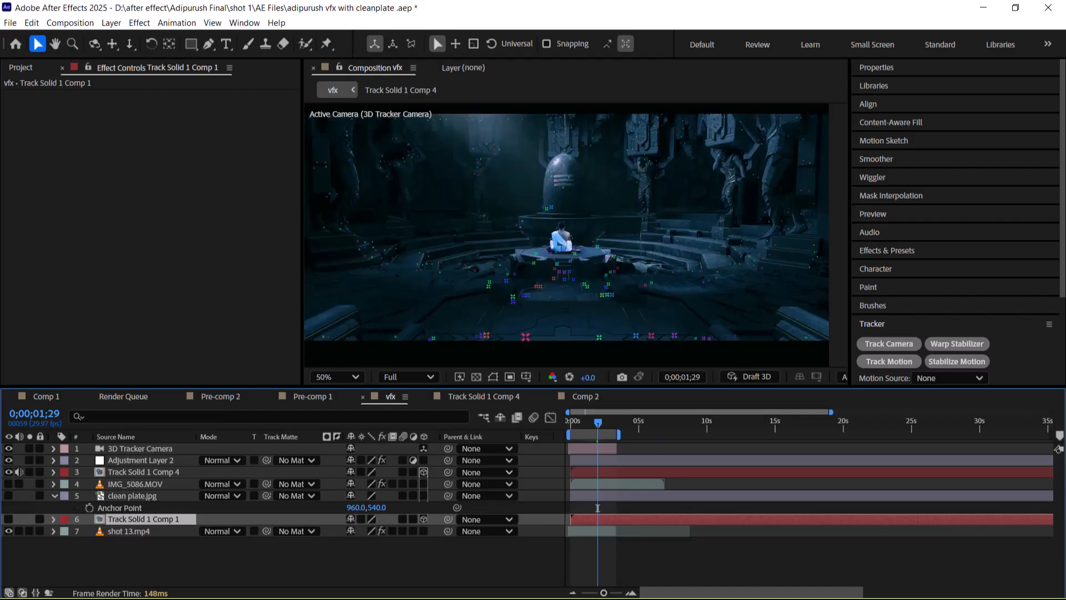
double_click(597, 519)
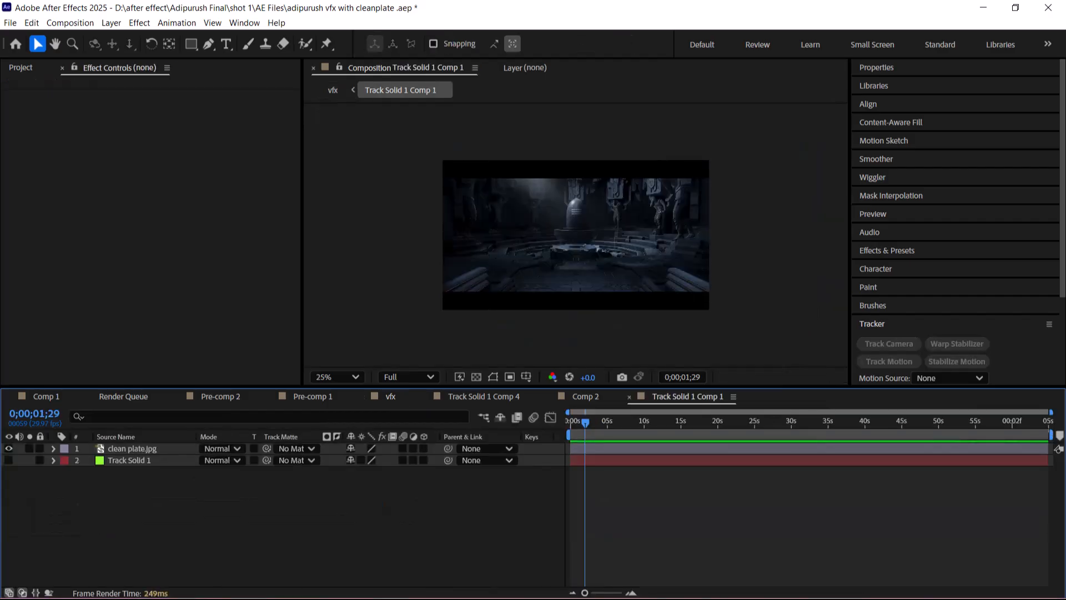
click(133, 448)
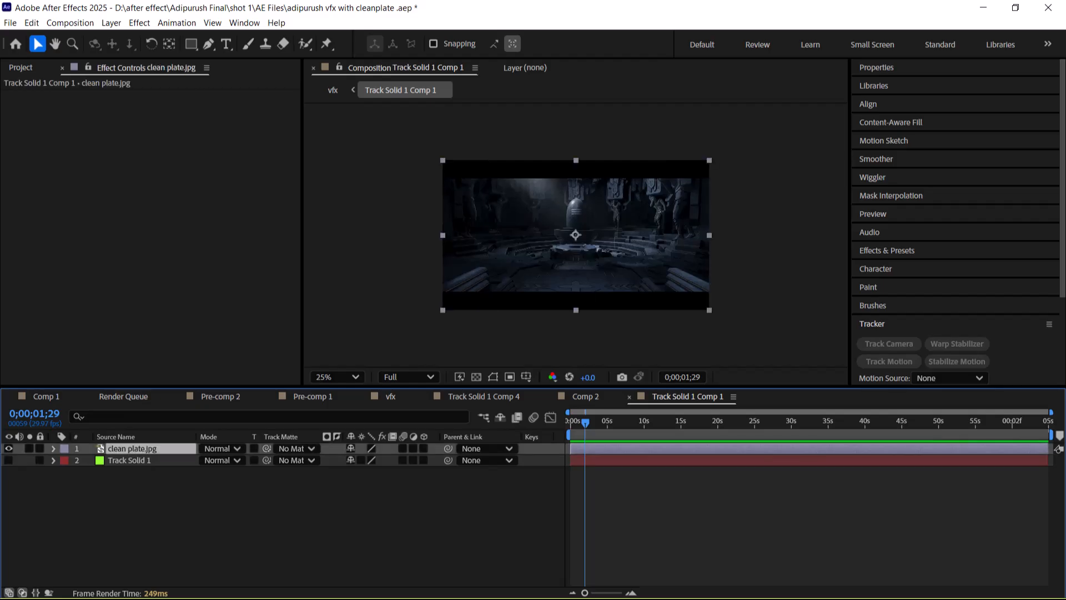
click(128, 459)
click(8, 460)
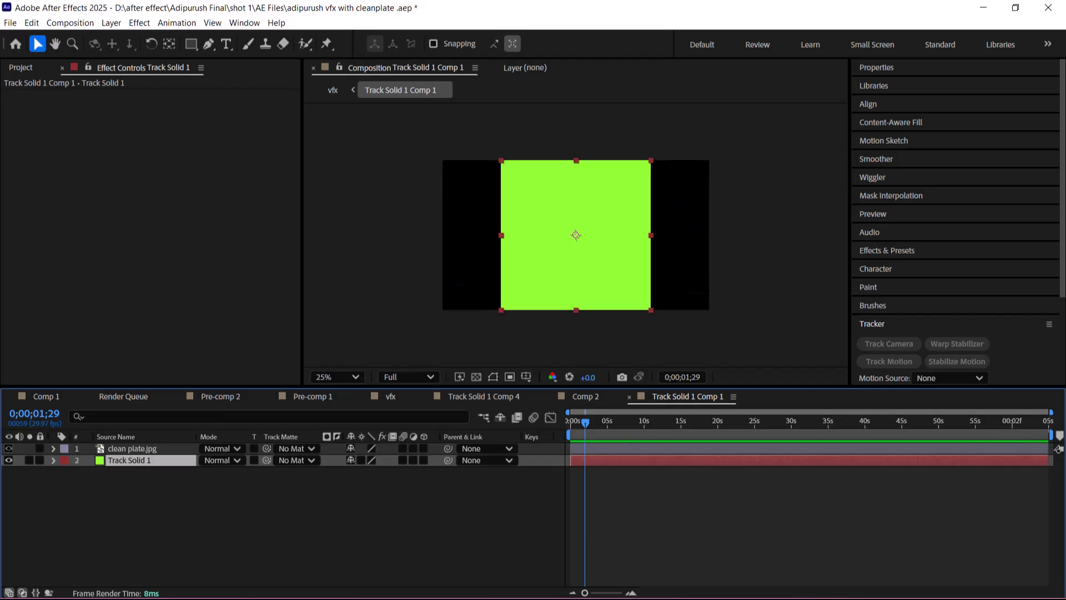
click(8, 448)
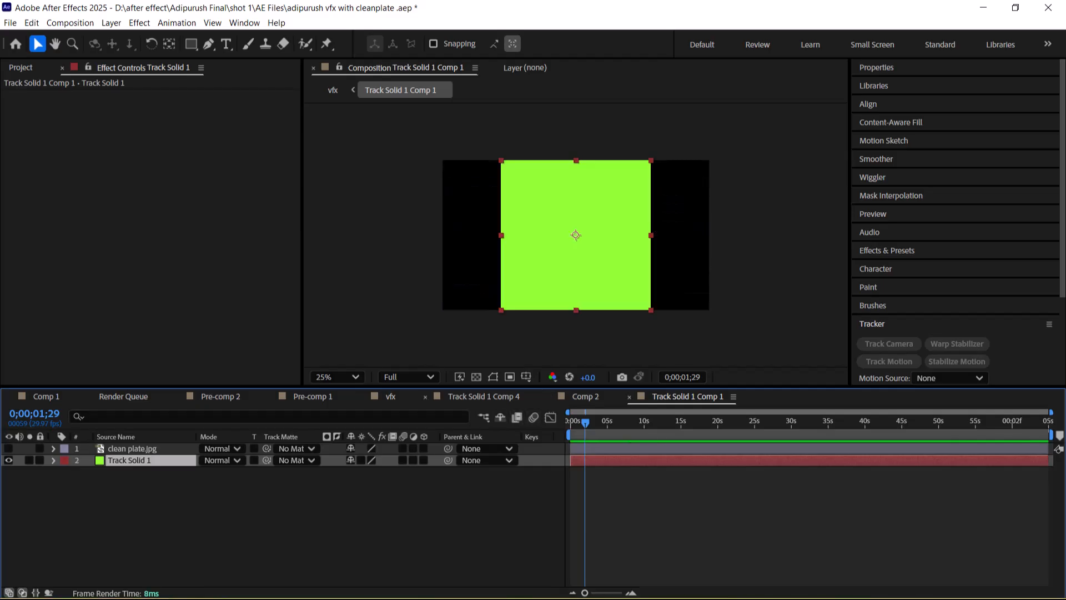
- Return to the vfx composition and show the Track Solid 1 Comp 1 layer with its green solid
click(484, 396)
click(129, 460)
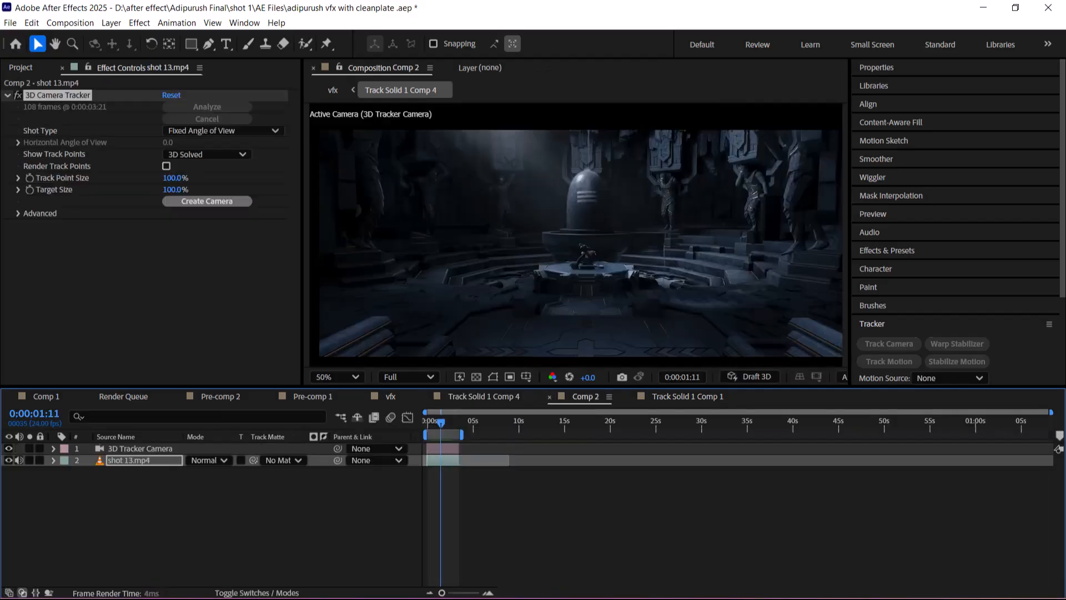
click(391, 397)
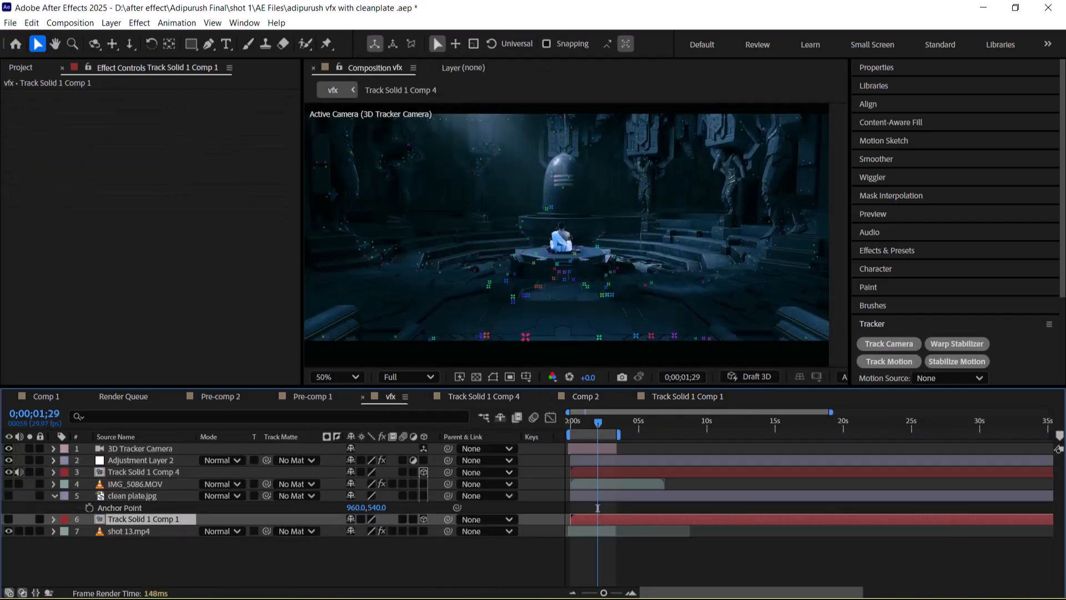
click(9, 519)
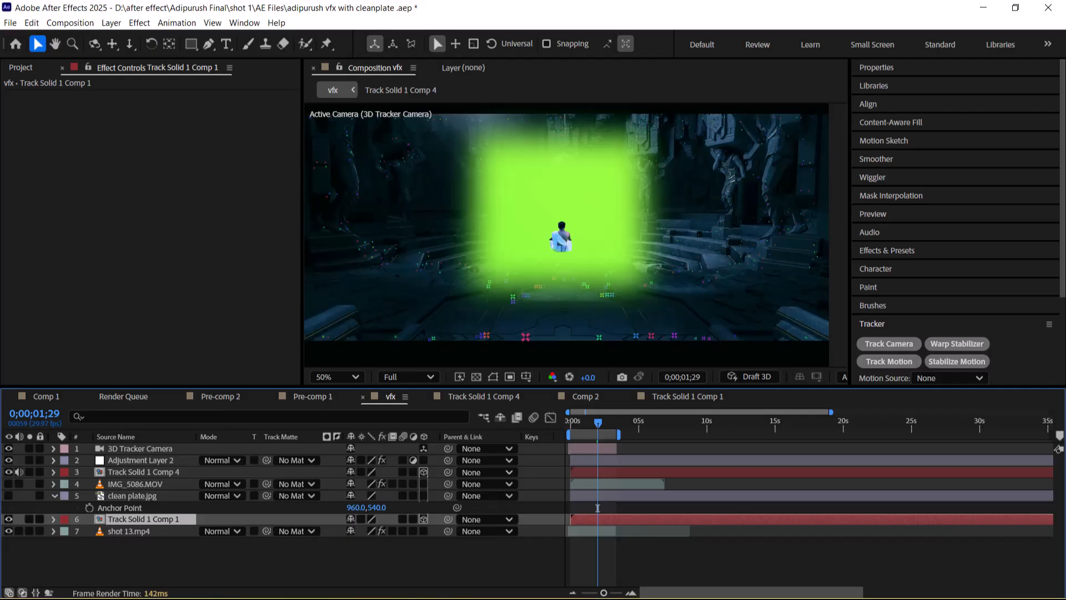
- Reopen the Track Solid 1 Comp 1 composition, show clean plate.jpg and hide the green Track Solid 1
right_click(123, 518)
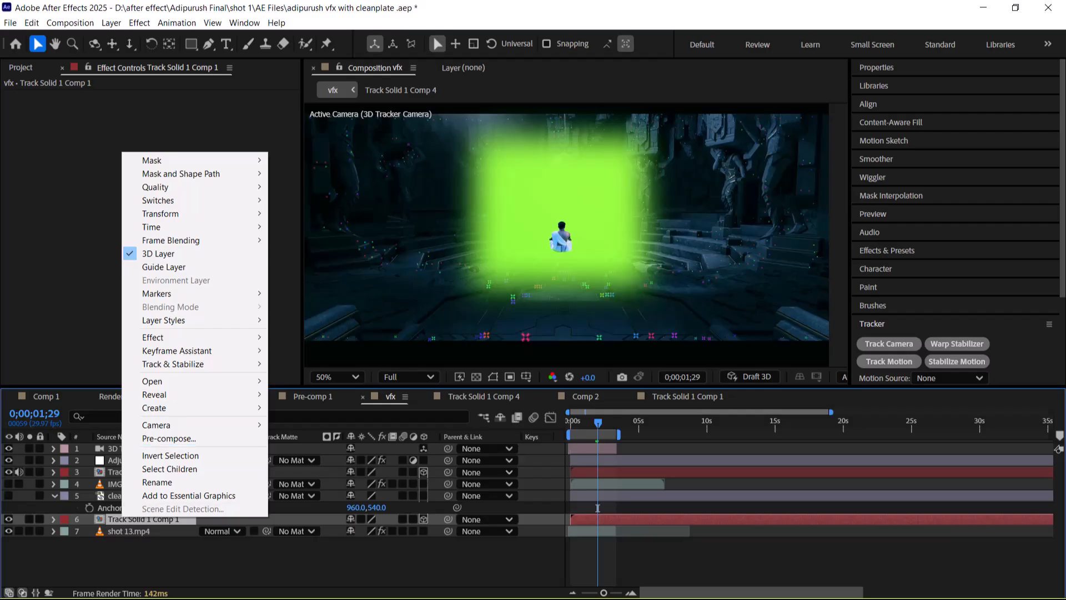
key(Escape)
double_click(139, 519)
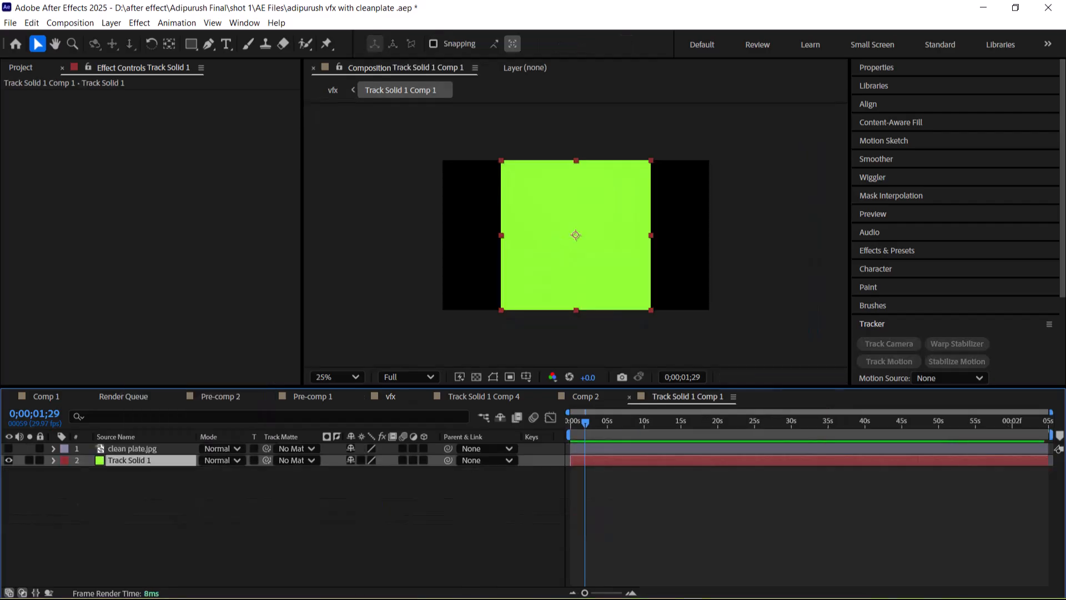
click(8, 448)
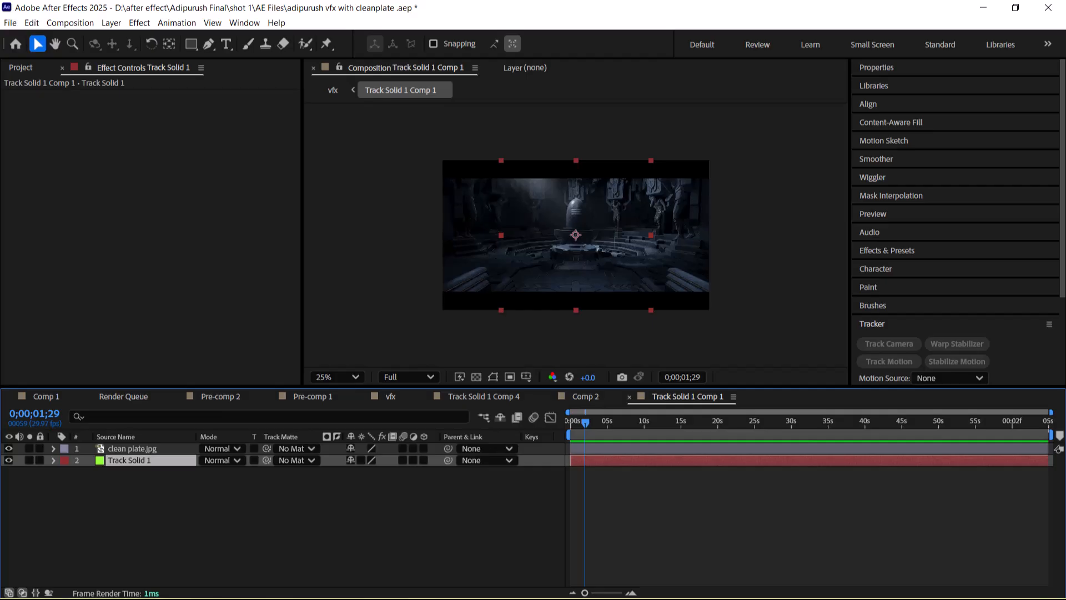
click(20, 68)
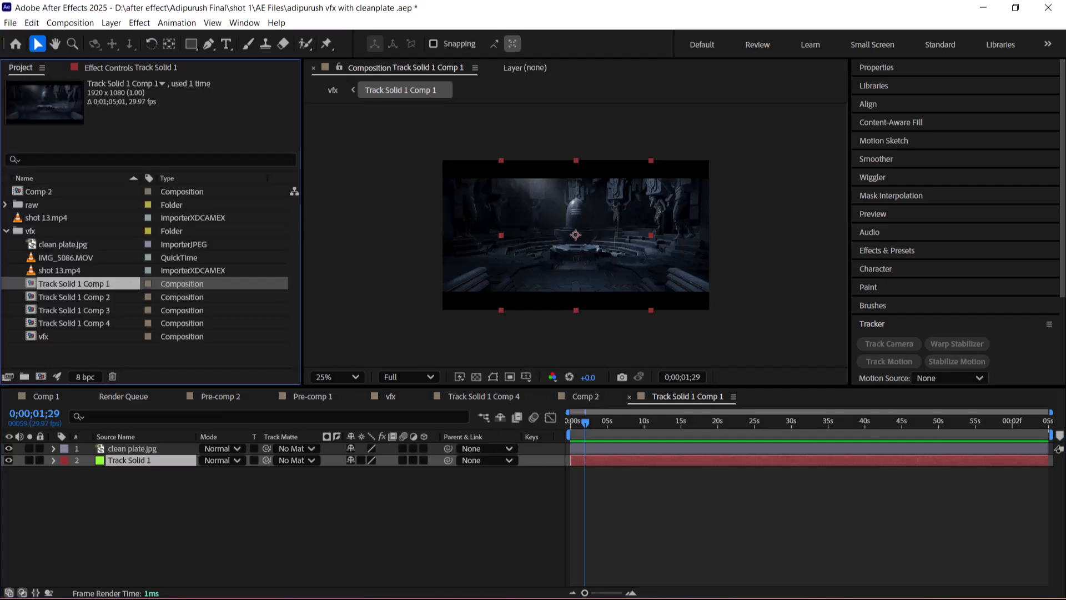
click(144, 500)
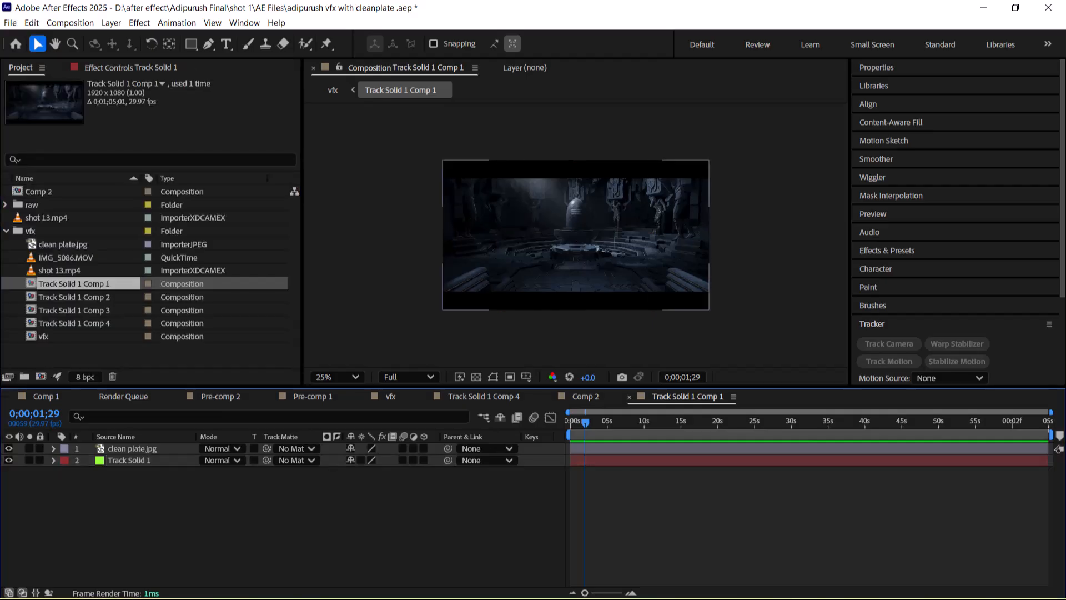
click(132, 449)
click(129, 461)
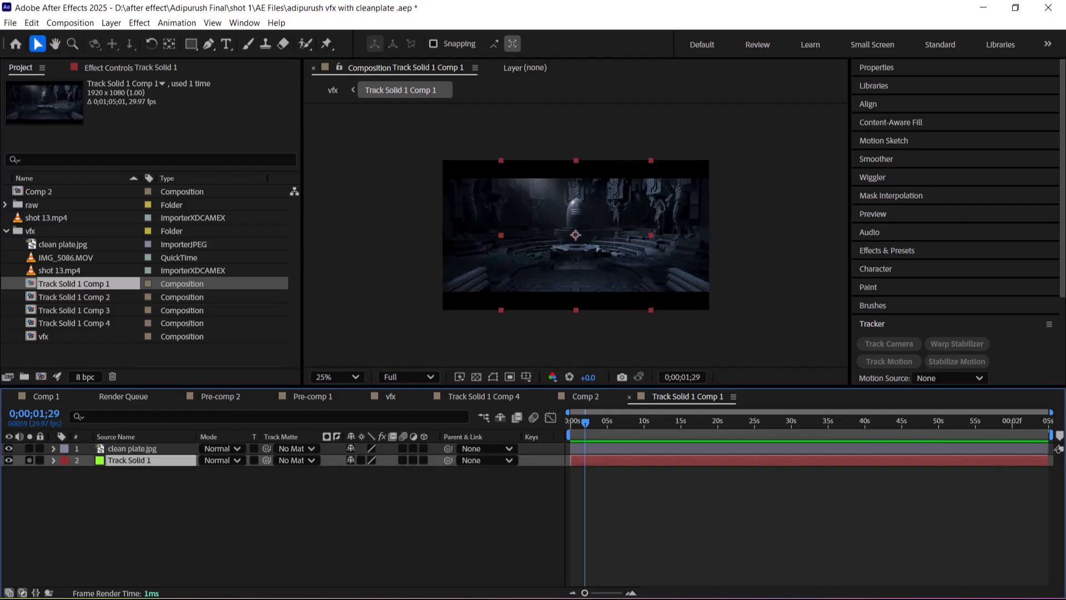
click(9, 460)
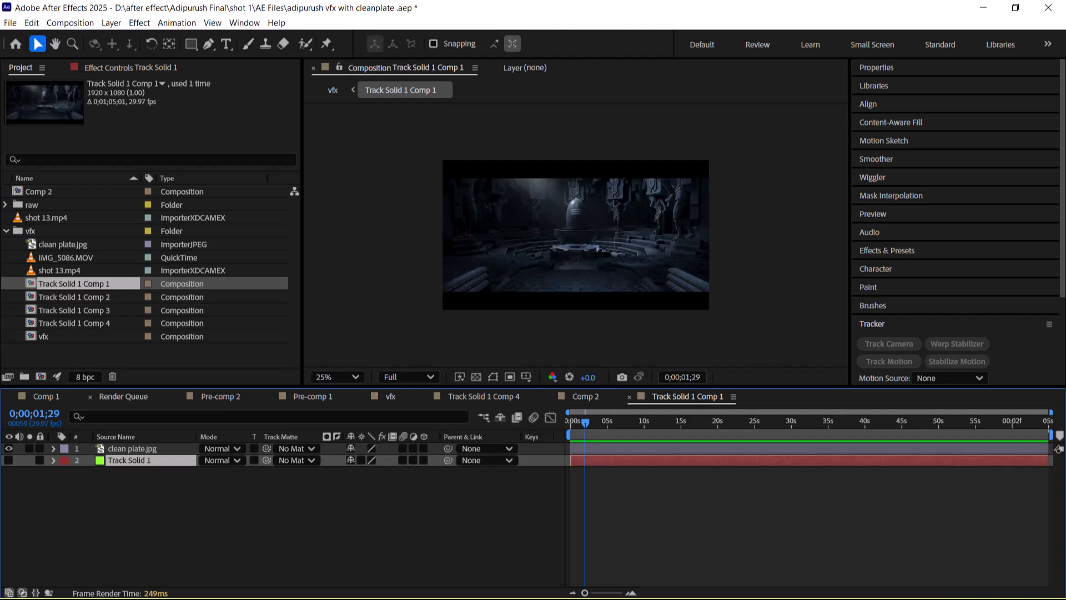
- Check the seated man's footage in Track Solid 1 Comp 4 and hide that layer in the vfx composition
click(483, 396)
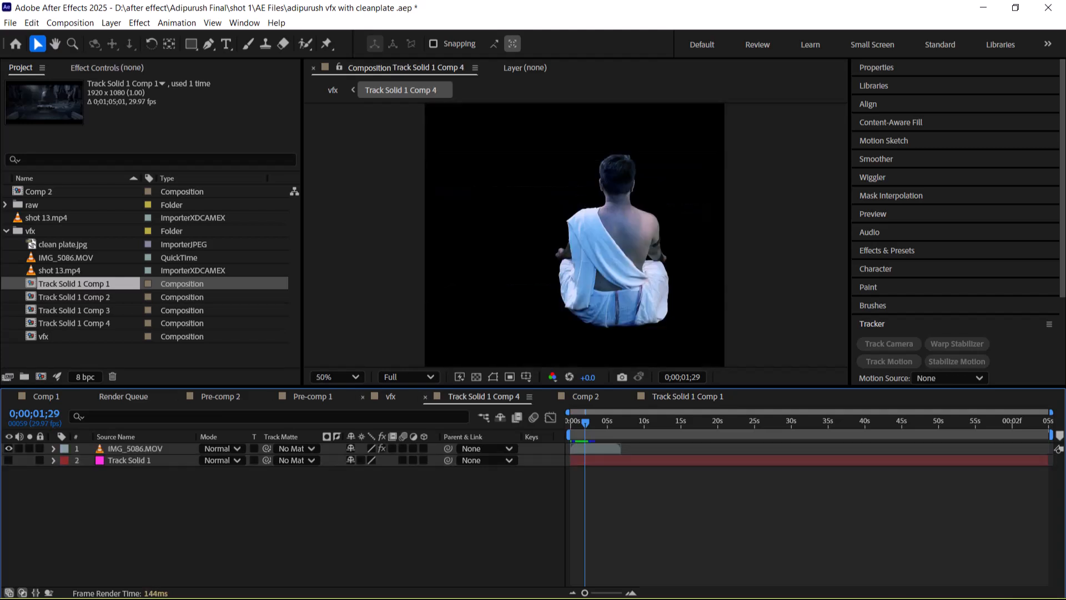
click(391, 397)
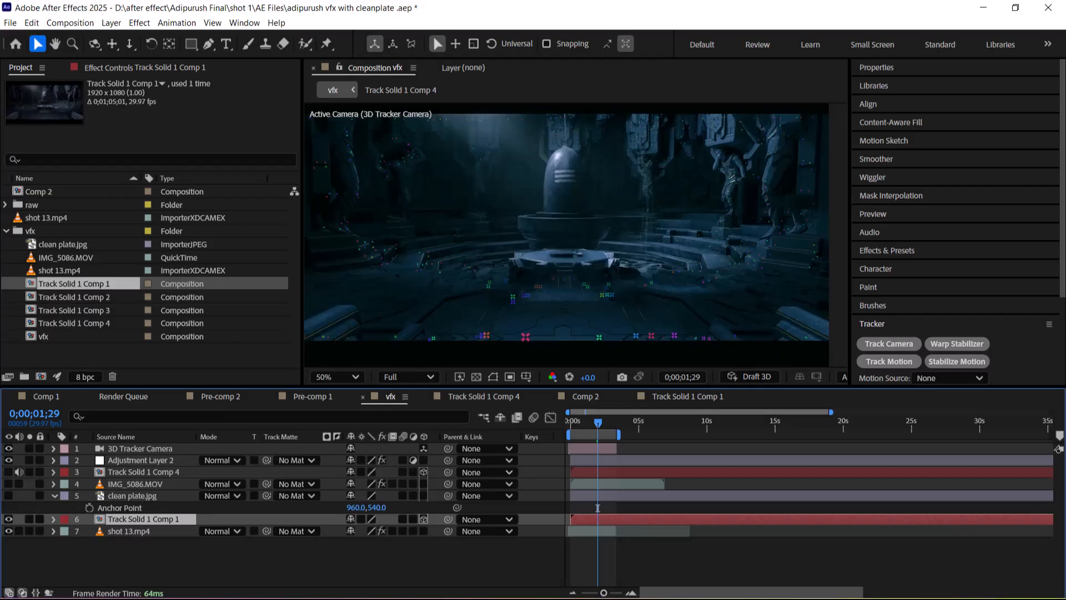
- Reveal Mask 1 of Track Solid 1 Comp 1 and switch its mode to None and back to Add
key(m)
key(m)
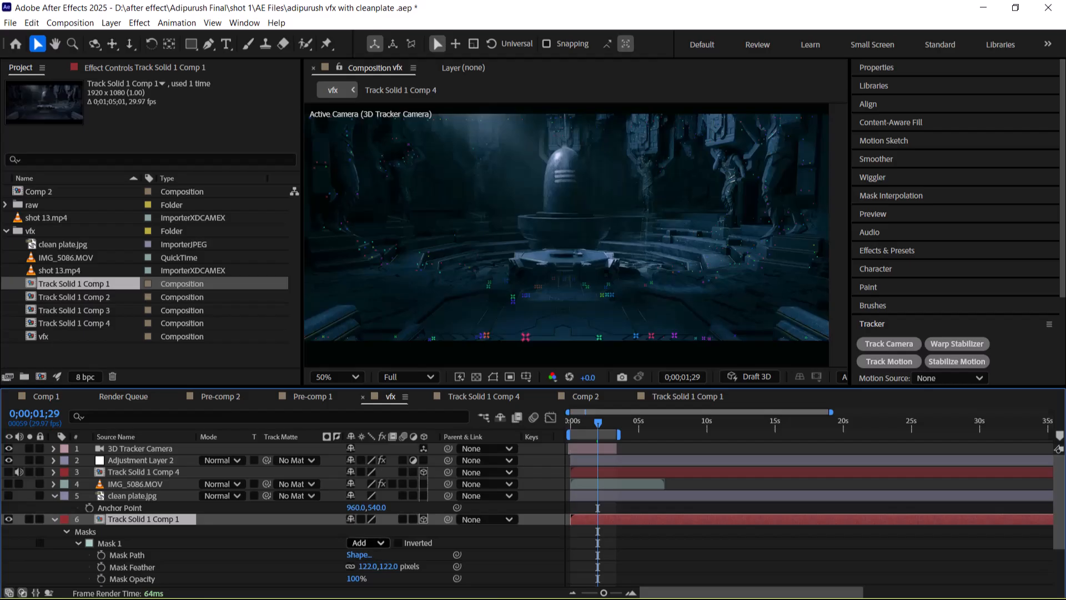
click(366, 543)
click(366, 448)
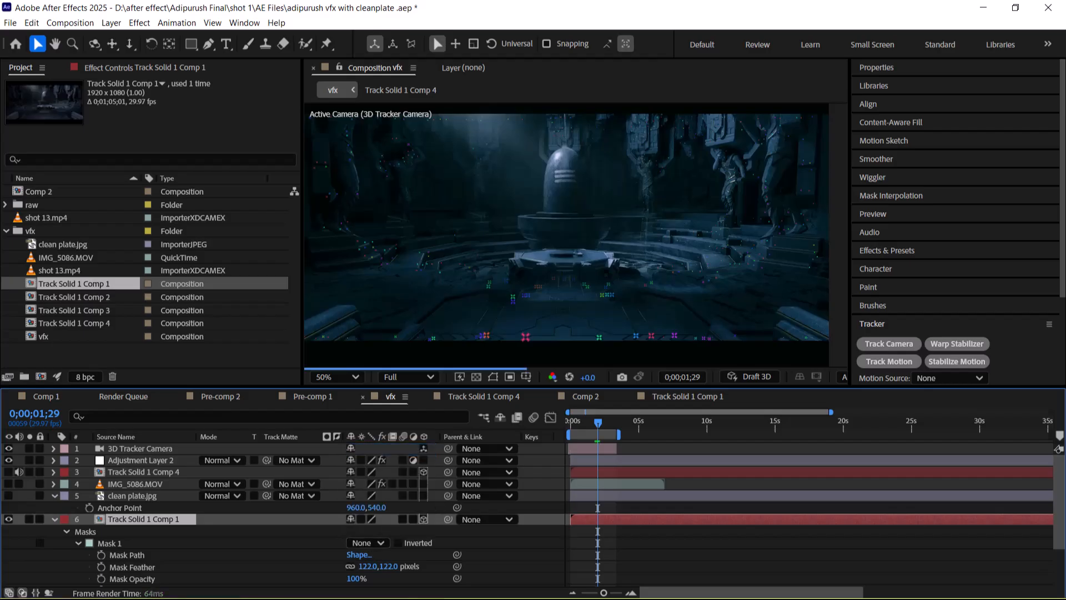
click(366, 542)
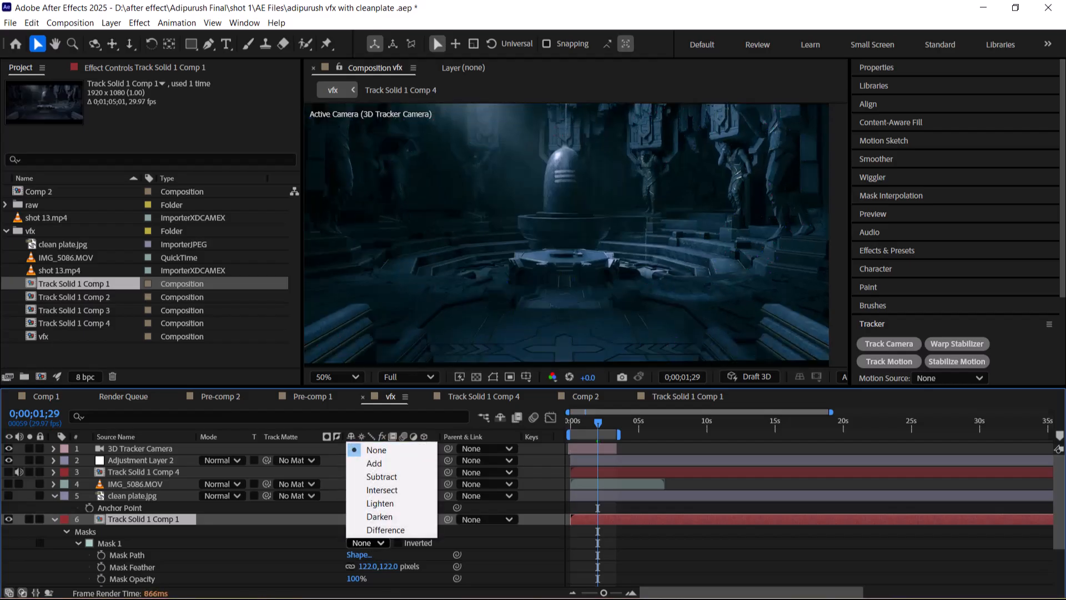
click(411, 460)
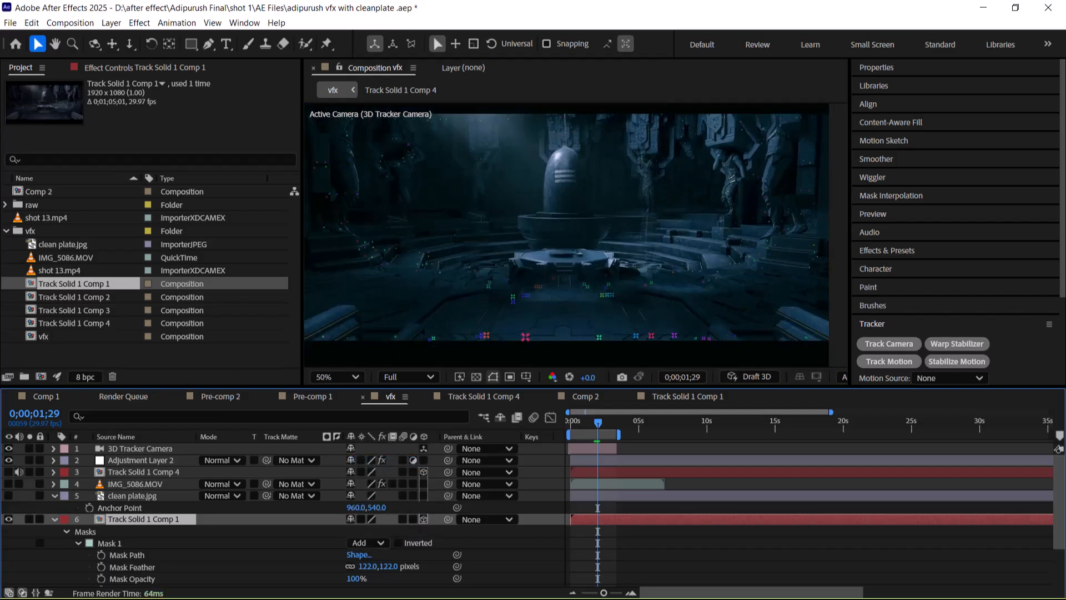
- Display the mask outlines and draw a second rectangular mask on Track Solid 1 Comp 1, overlapping the left side of Mask 1
click(493, 377)
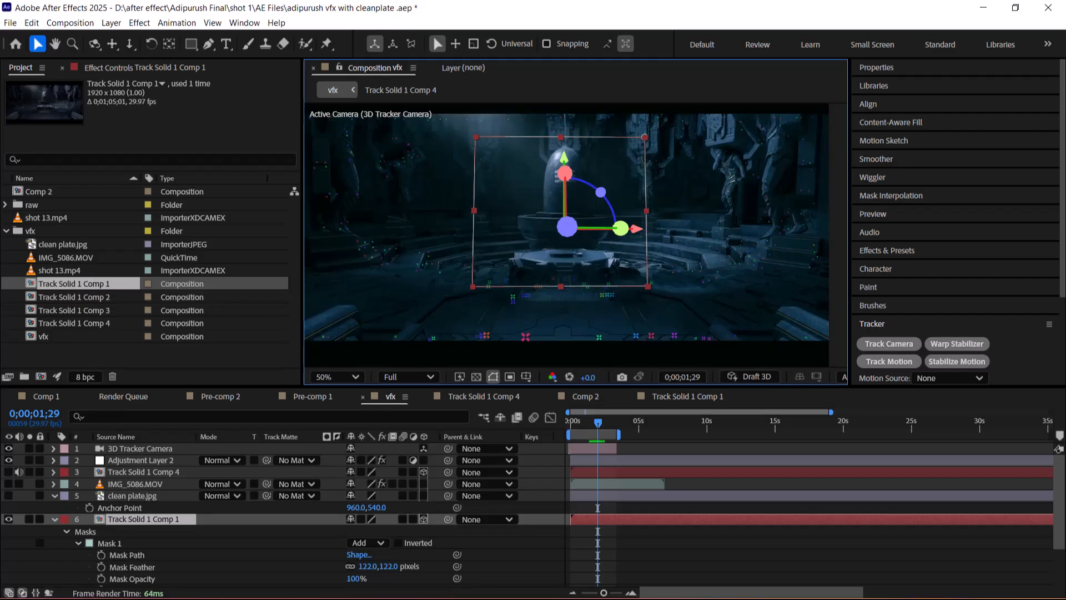
click(191, 44)
mouse_move(503, 183)
mouse_down()
mouse_move(526, 292)
mouse_move(414, 292)
mouse_move(573, 300)
mouse_move(555, 339)
mouse_move(452, 269)
mouse_move(381, 253)
mouse_move(313, 303)
mouse_move(431, 303)
mouse_move(434, 291)
mouse_up()
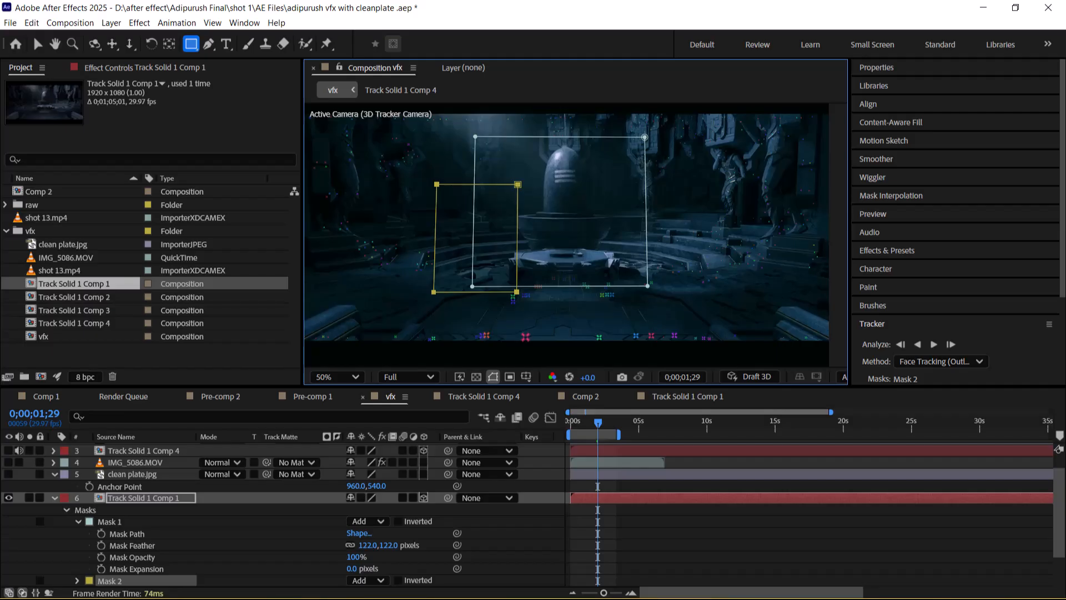
- Delete Mask 2 from Track Solid 1 Comp 1 and set the mode of Mask 1 to None
scroll(278, 516, down, 1)
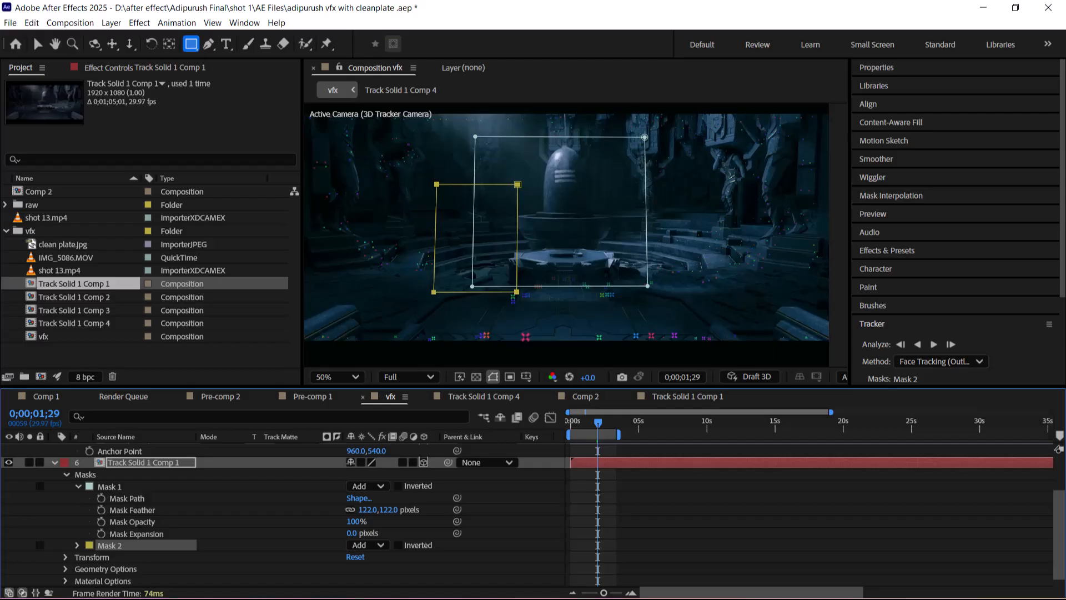
key(Delete)
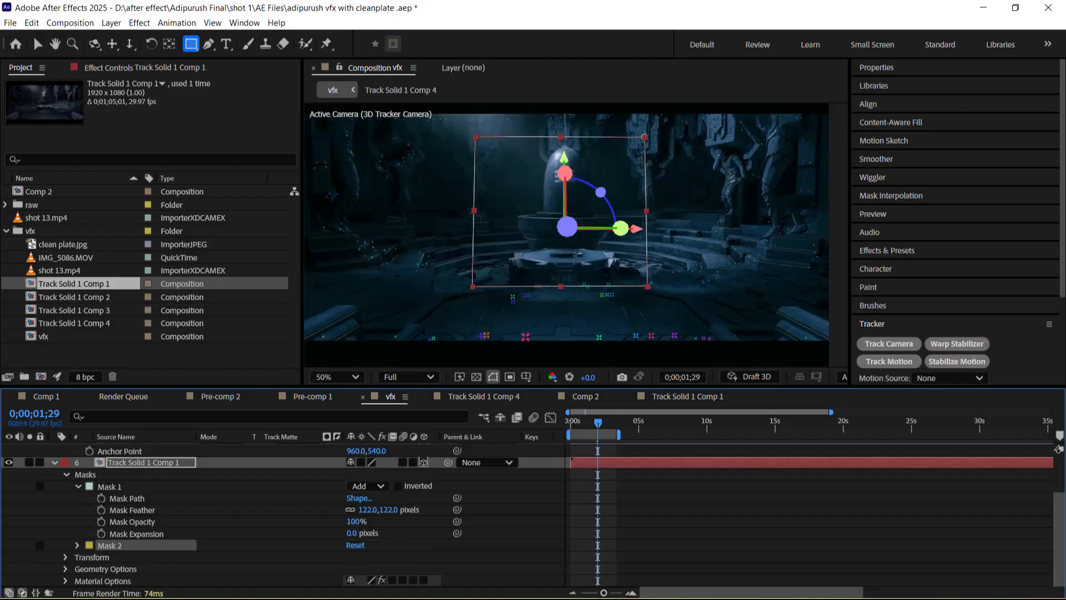
scroll(277, 517, up, 1)
click(366, 521)
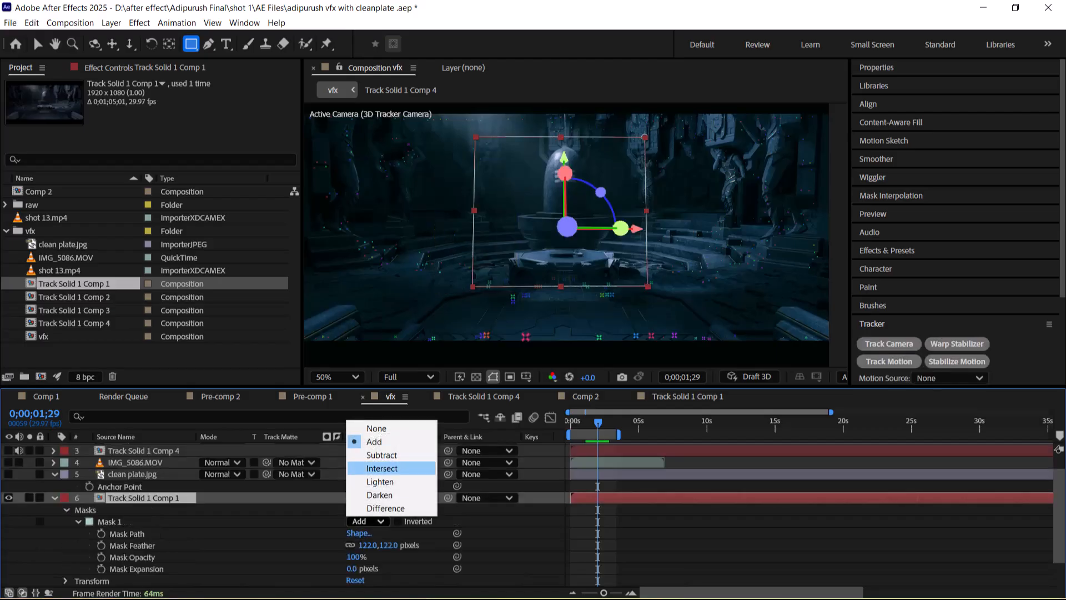
click(369, 429)
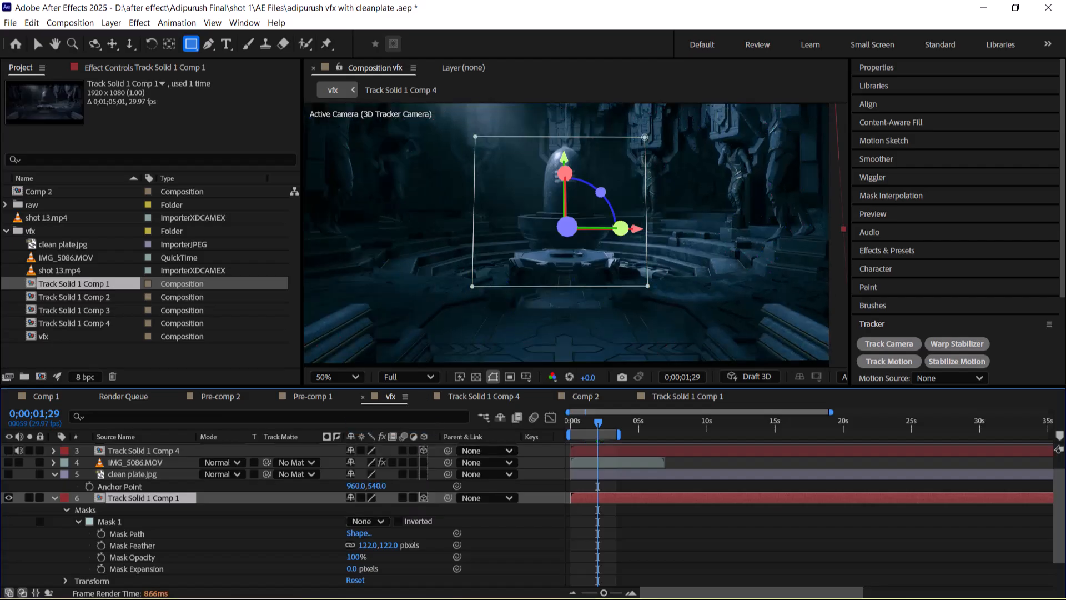
- Draw a new rectangular mask on Track Solid 1 Comp 1 and adjust its edges to enclose the lingam and pedestal, slightly larger than Mask 1
mouse_move(487, 186)
mouse_down()
mouse_move(617, 284)
mouse_move(672, 289)
mouse_up()
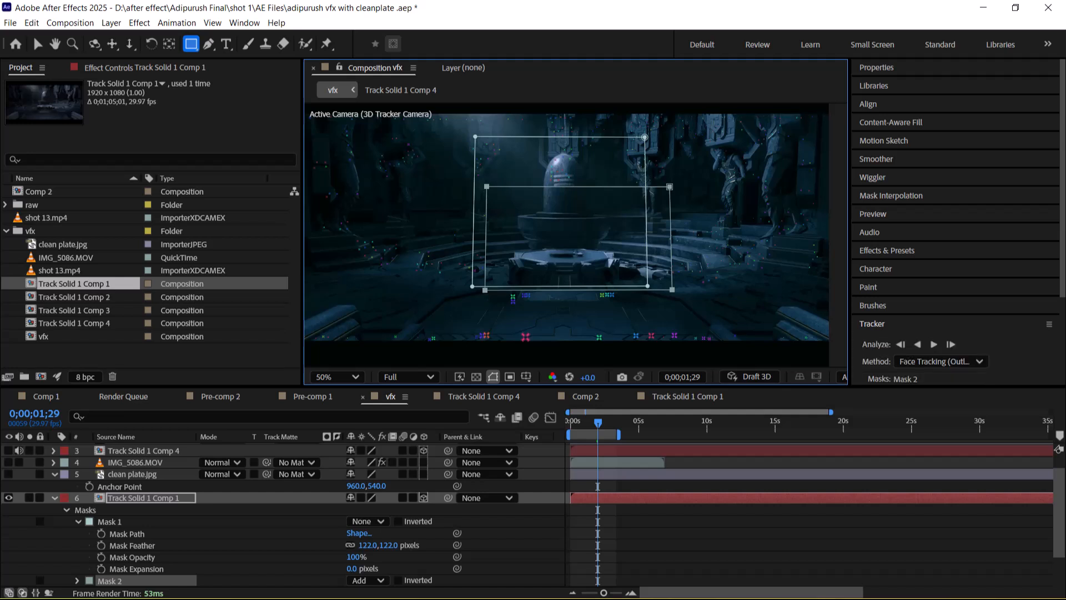
key(v)
drag(491, 185, 492, 151)
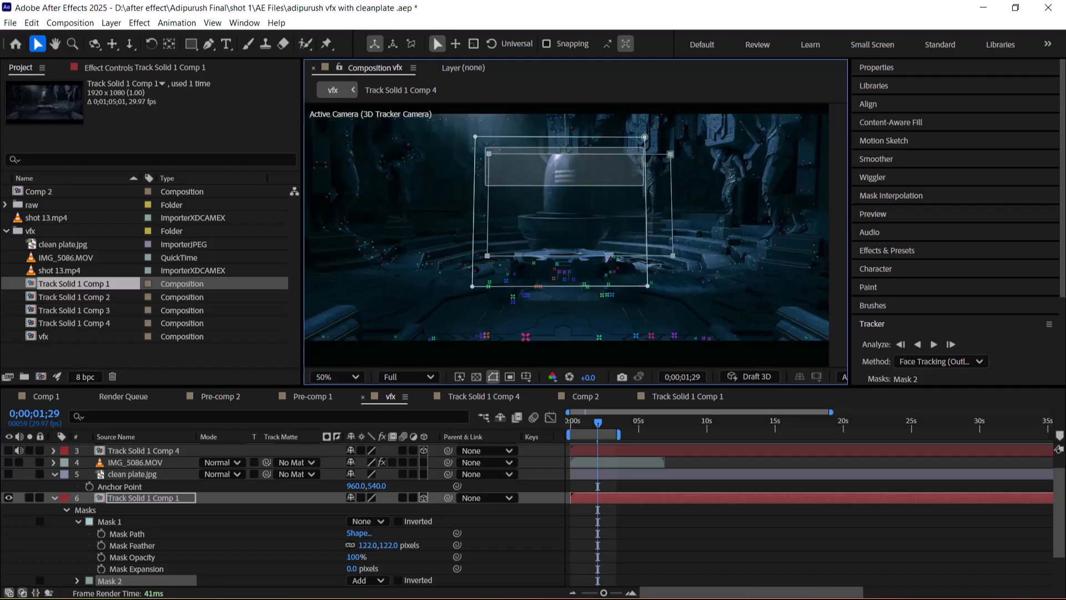
drag(670, 154, 666, 126)
drag(688, 223, 483, 289)
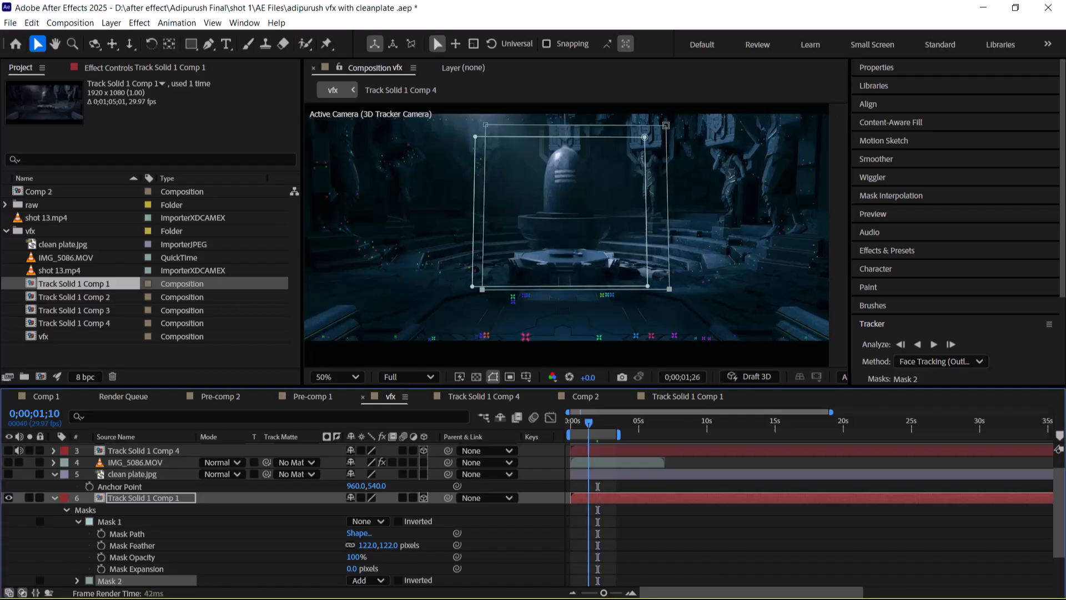
- Hide the mask outlines and preview the vfx composition from its first frame
key(Home)
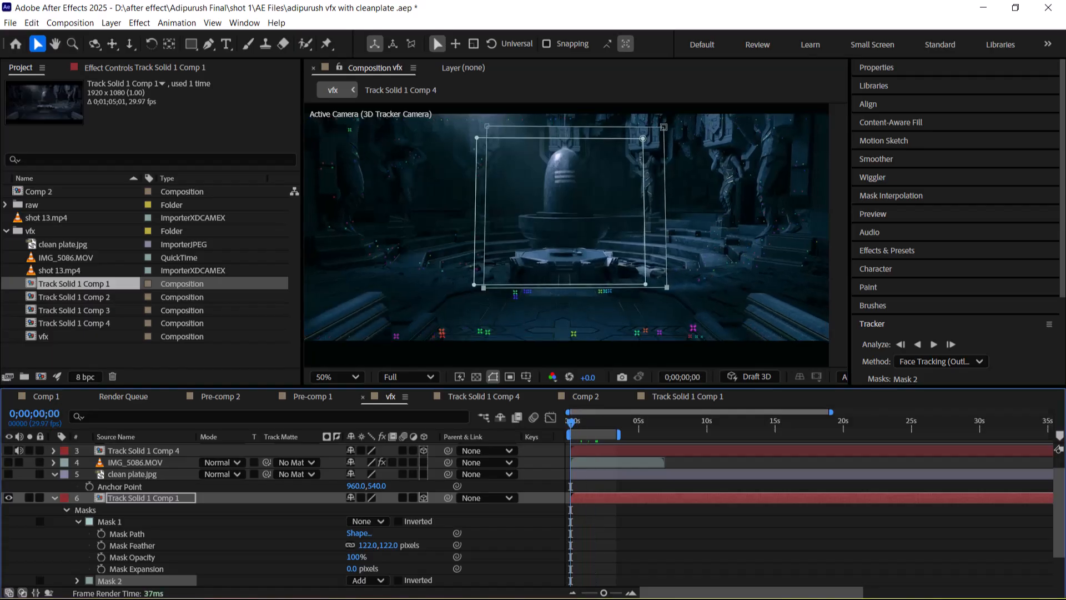
click(493, 376)
key(space)
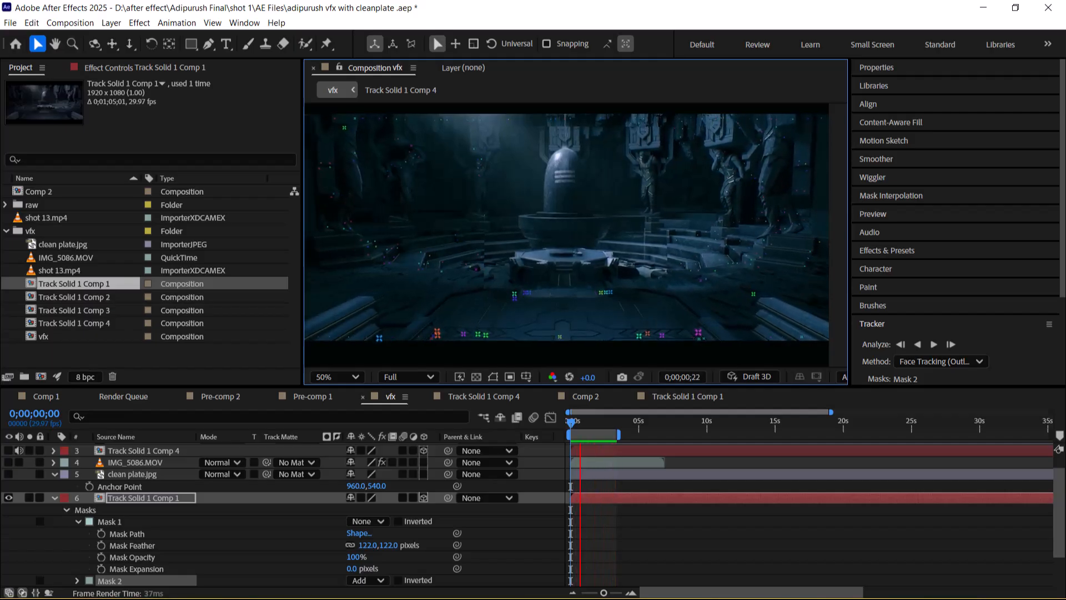
- Collapse the properties of Track Solid 1 Comp 1 and briefly show clean plate.jpg in the vfx composition before hiding it again
click(55, 498)
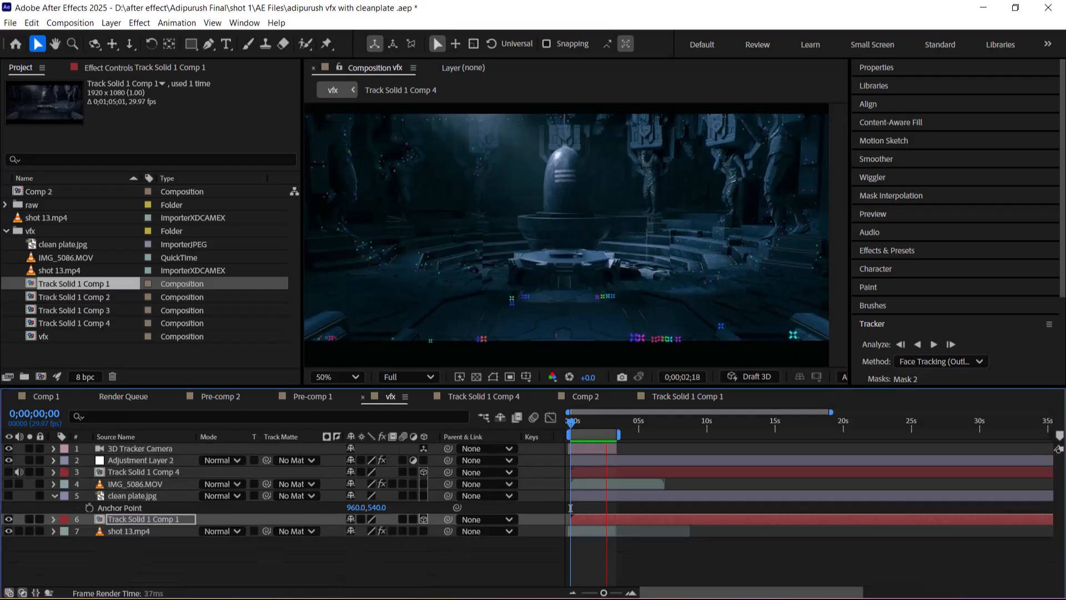
click(133, 496)
click(8, 496)
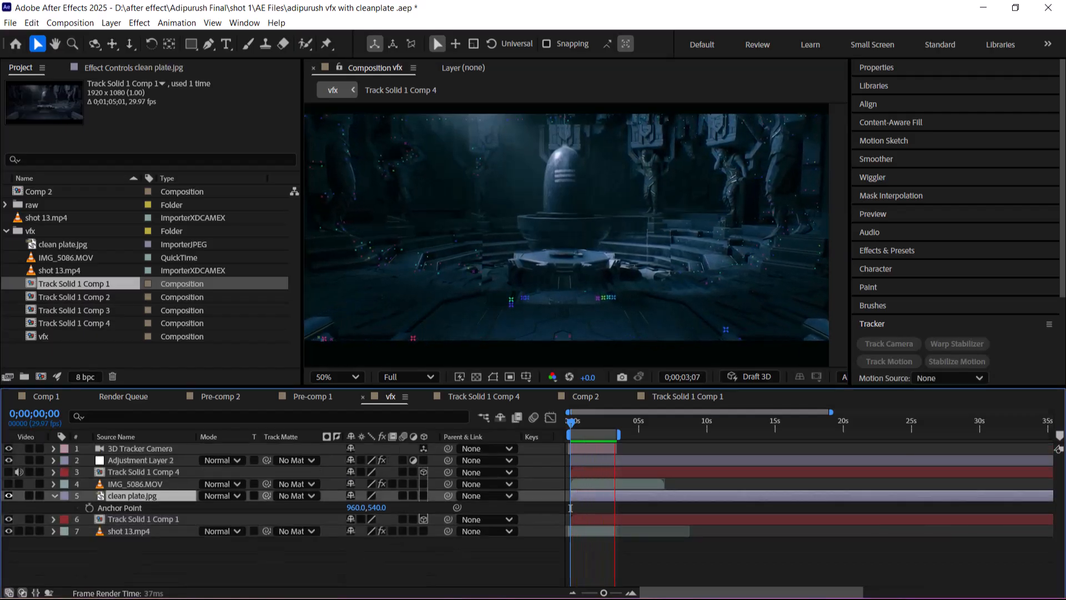
click(8, 496)
- Show the IMG_5086.MOV layer, open its effect settings, disable Keylight and stop the preview
click(135, 484)
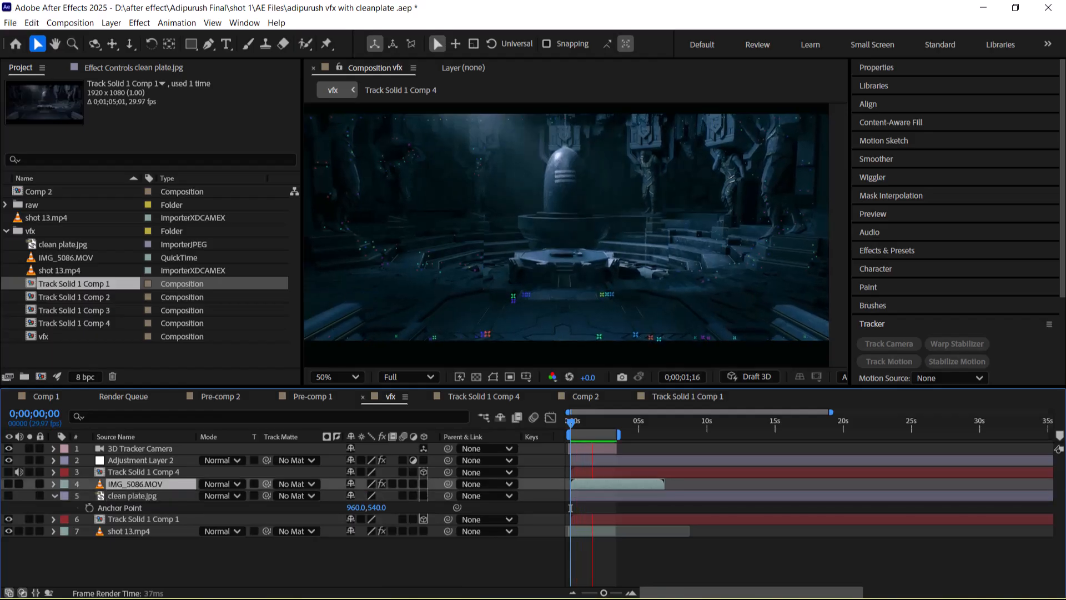
click(9, 484)
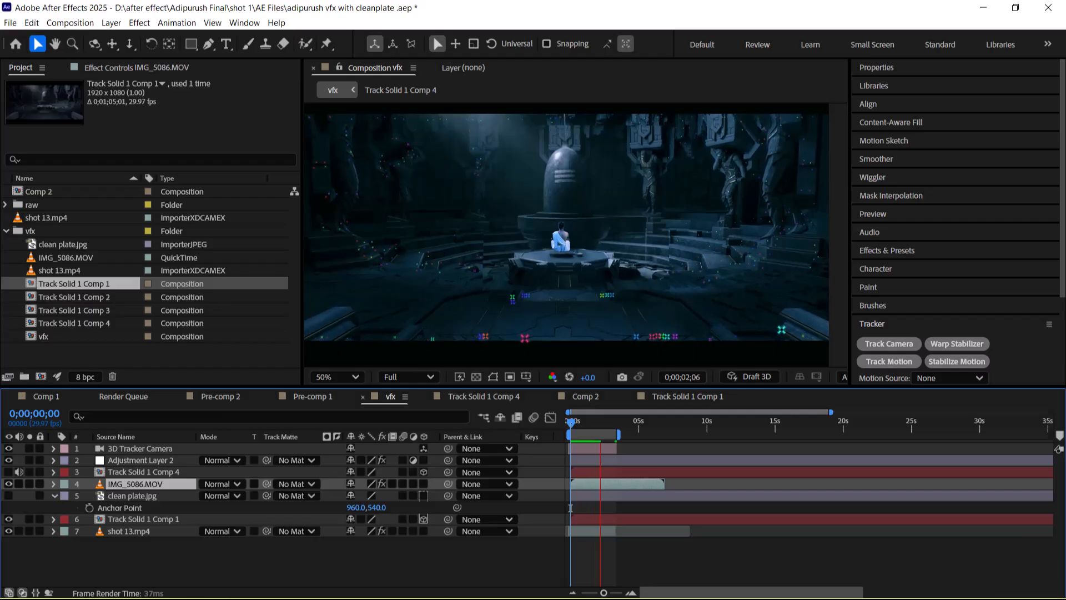
key(F3)
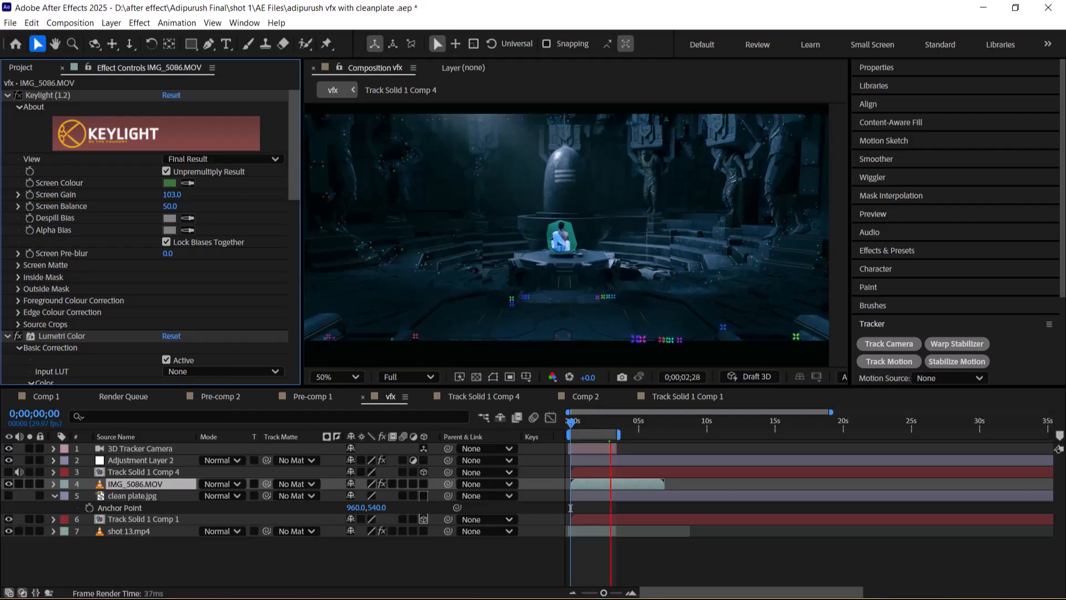
key(space)
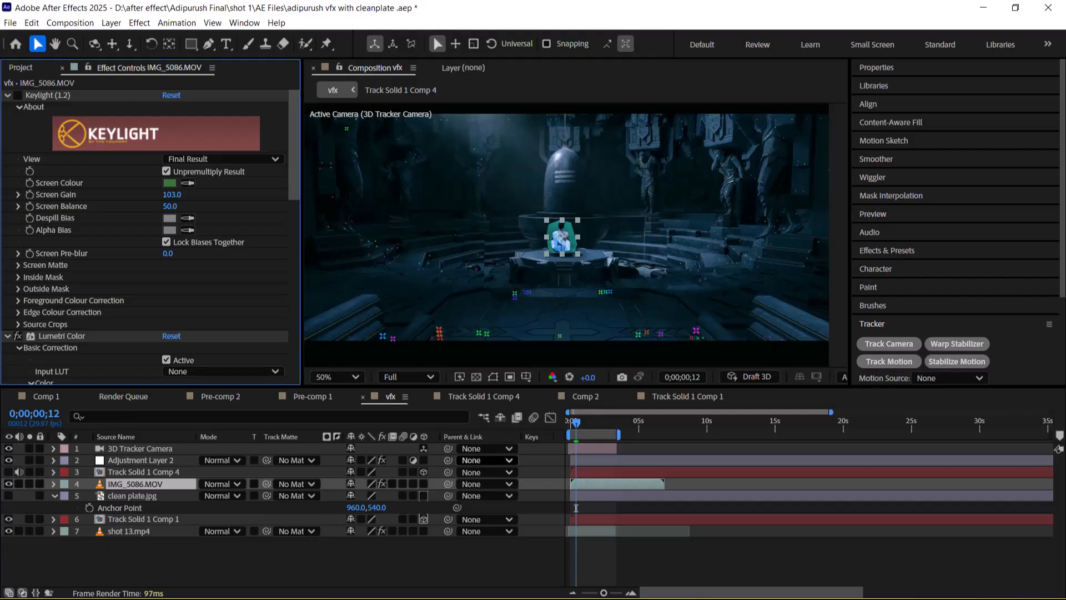
- Open Track Solid 1 Comp 1, add IMG_5086.MOV above clean plate.jpg and remove it again
double_click(577, 520)
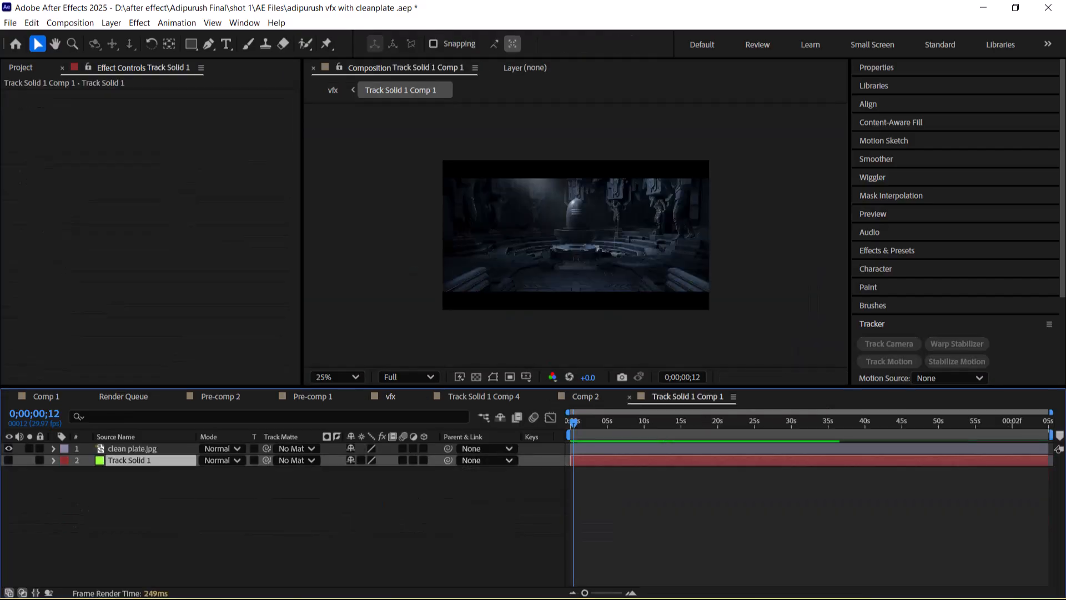
key(ctrl+0)
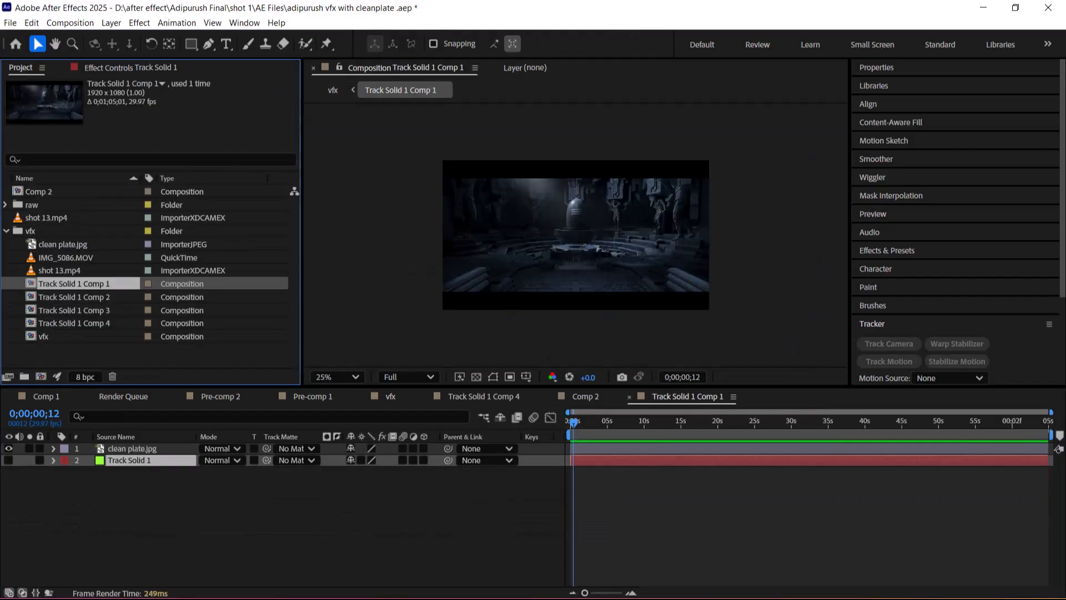
click(59, 270)
click(66, 257)
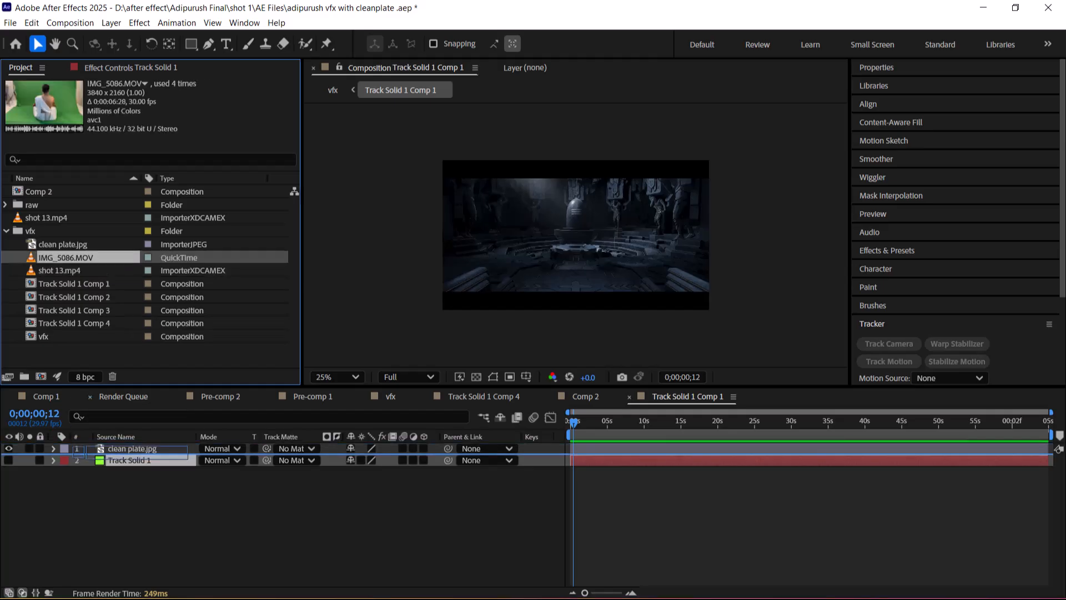
key(ctrl+slash)
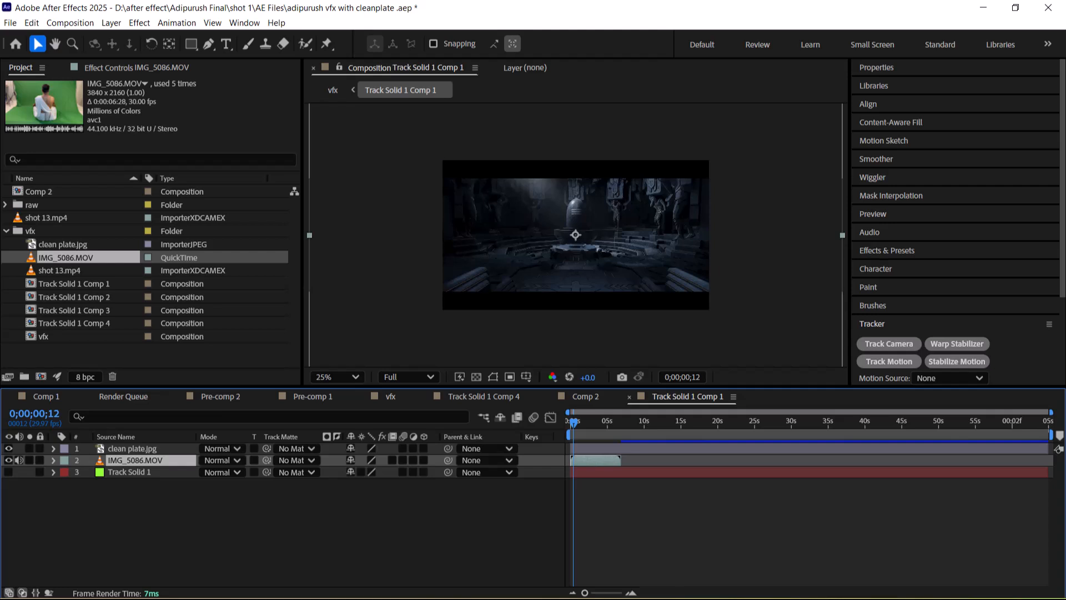
key(ctrl+shift+a)
click(135, 460)
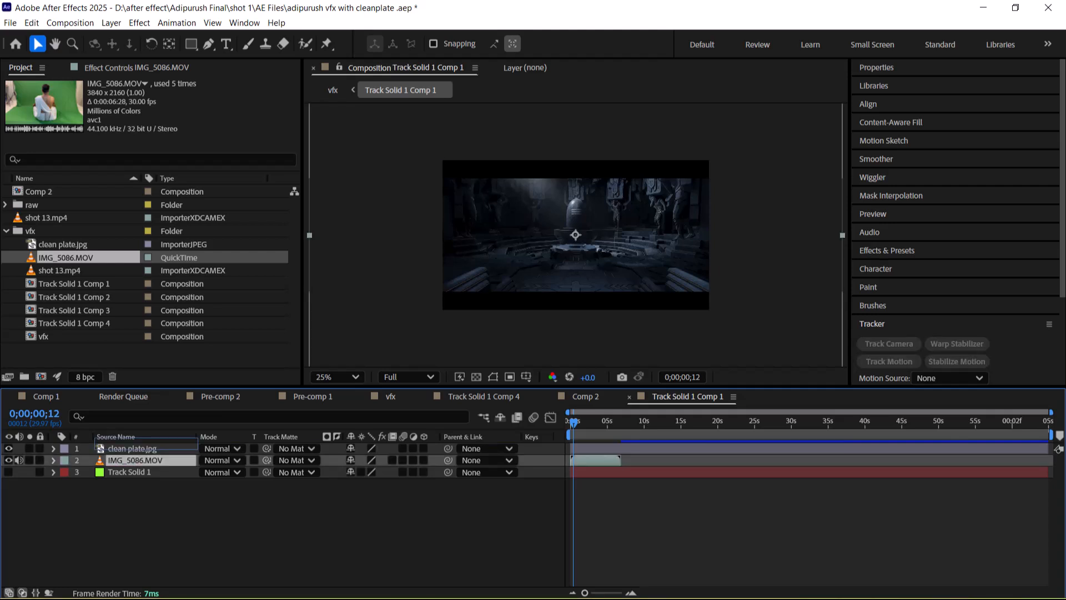
key(ctrl+bracketright)
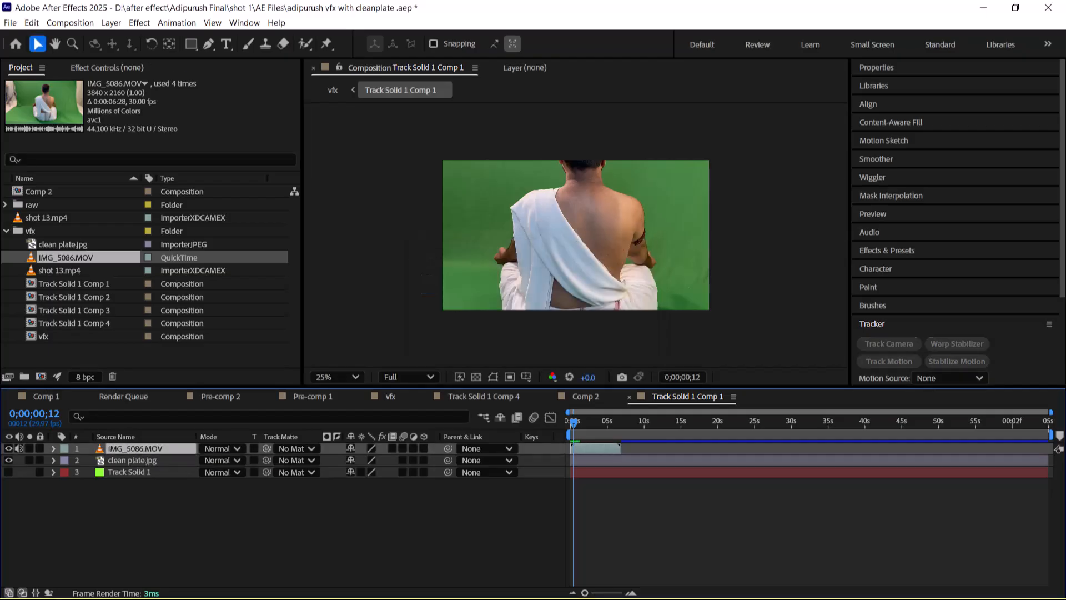
key(Delete)
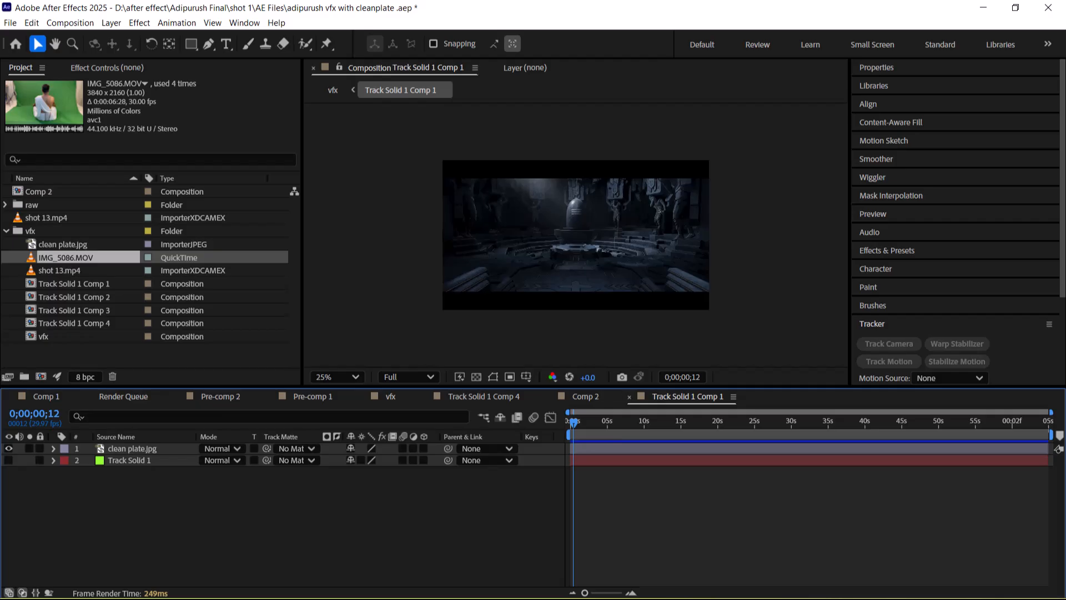
- Look through the Comp 2, Track Solid 1 Comp 4, Pre-comp 2 and Pre-comp 1 compositions
click(586, 396)
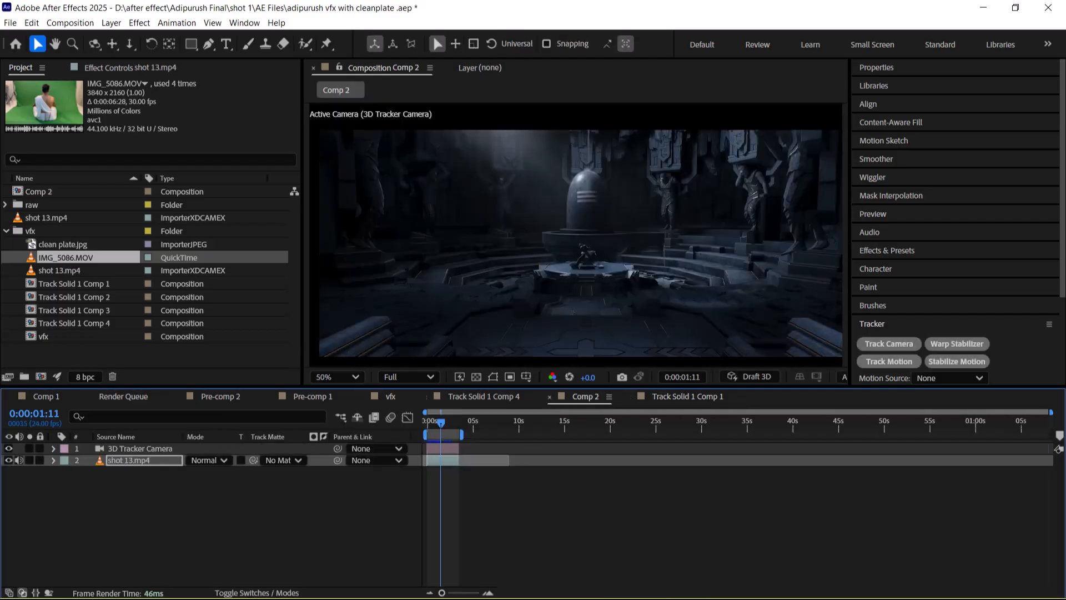
click(484, 396)
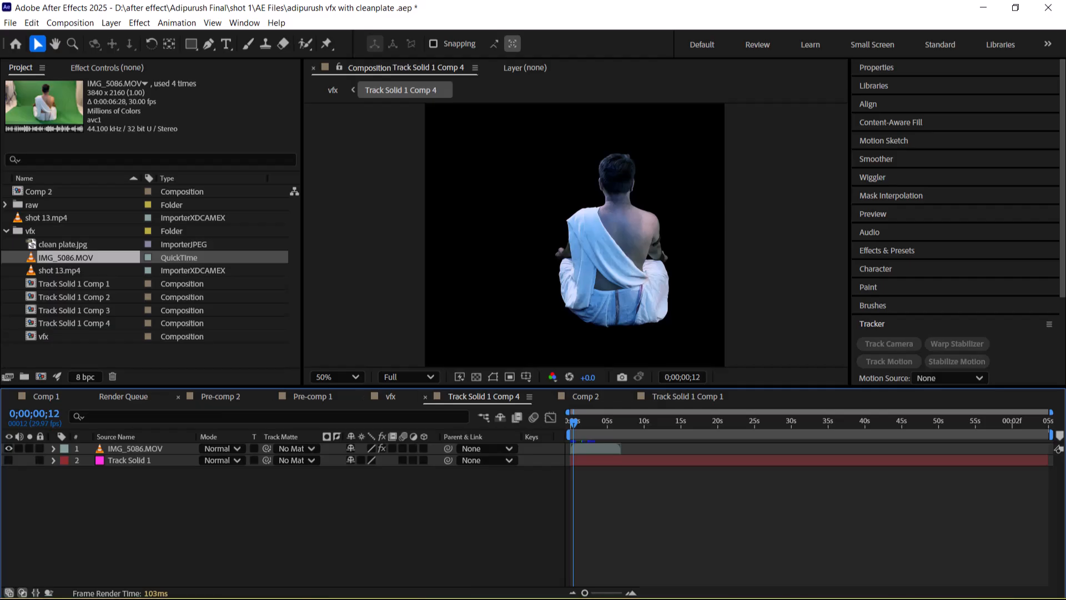
click(221, 396)
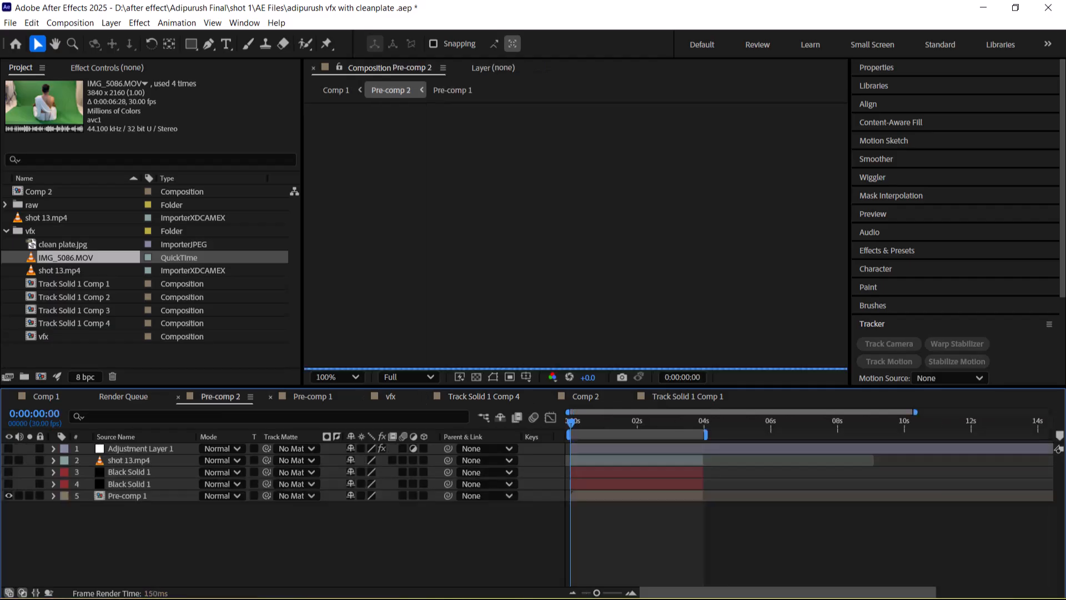
click(312, 396)
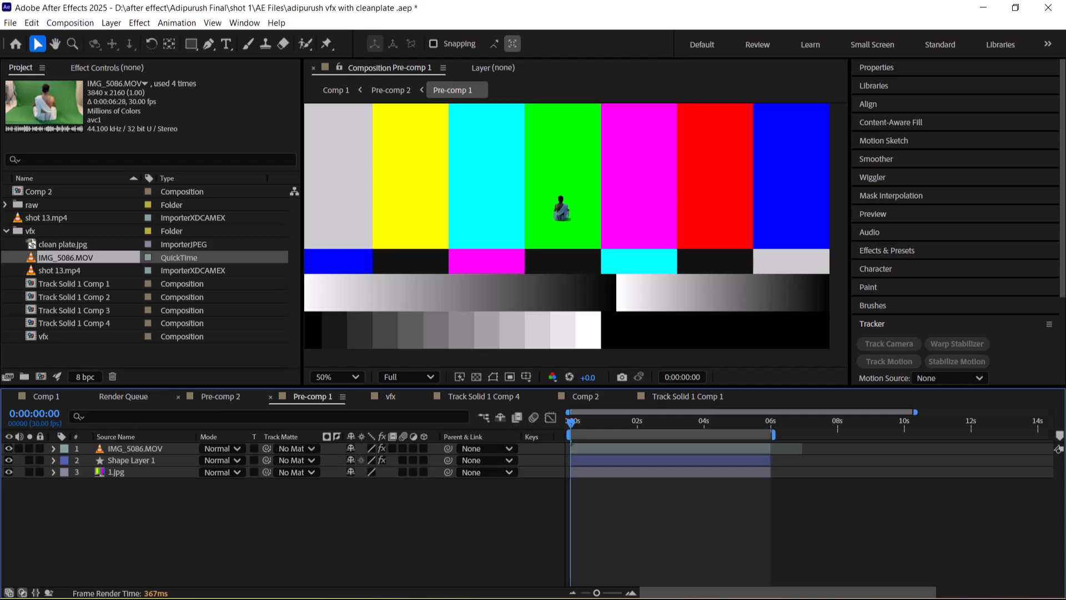
click(484, 396)
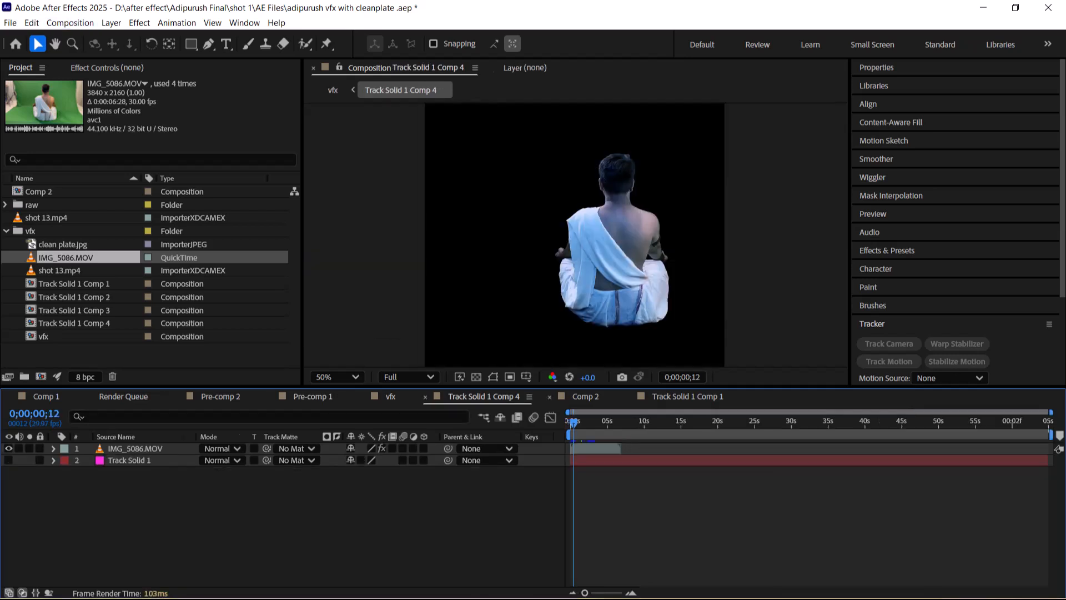
- Add IMG_5086.MOV as the top layer of Comp 2 and set its scale to 10%
click(586, 396)
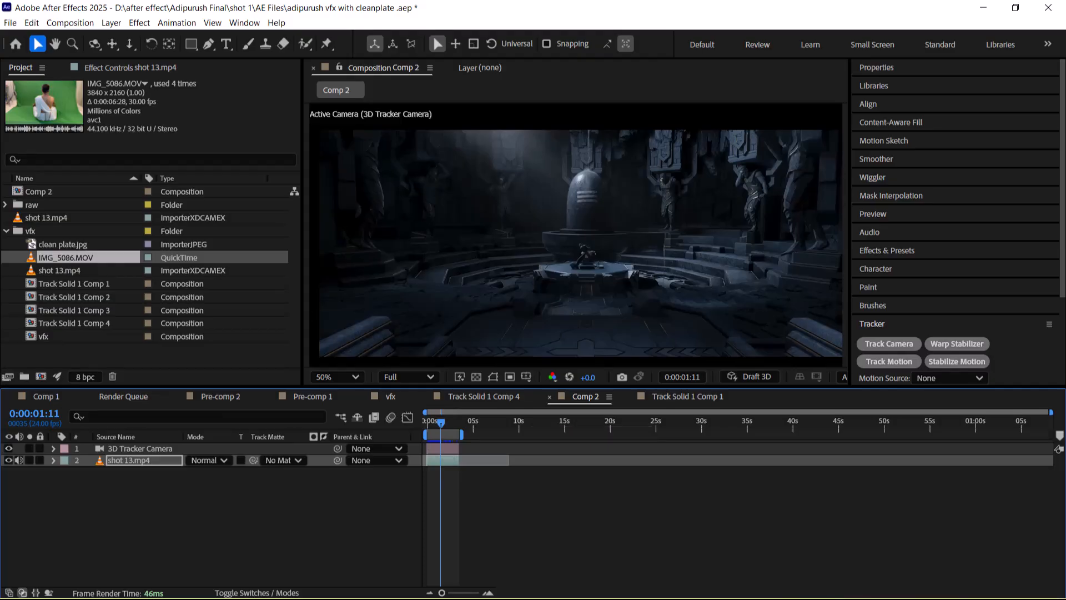
key(ctrl+/)
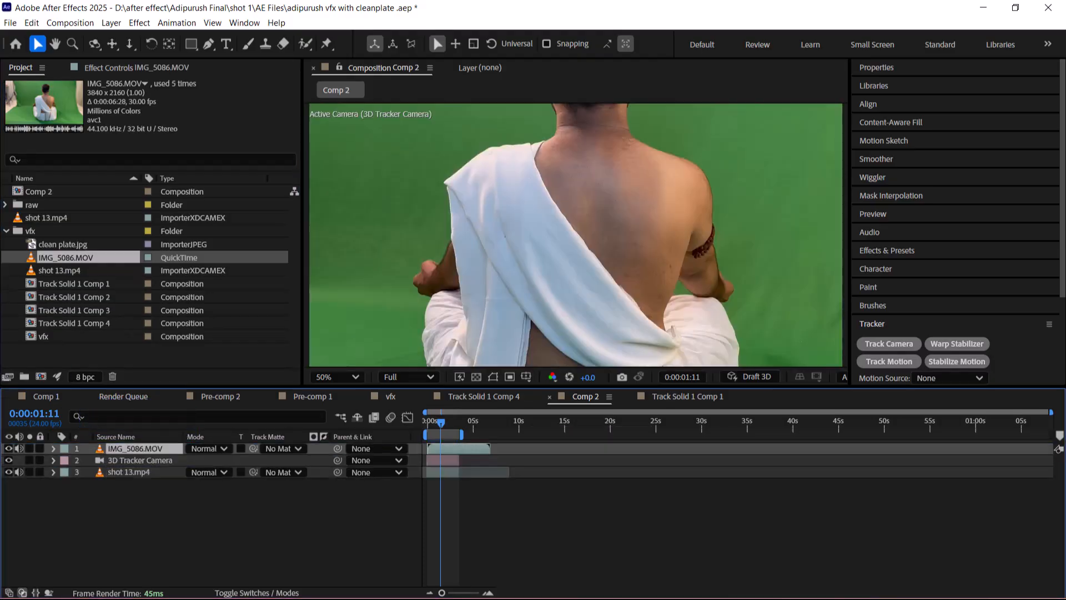
key(s)
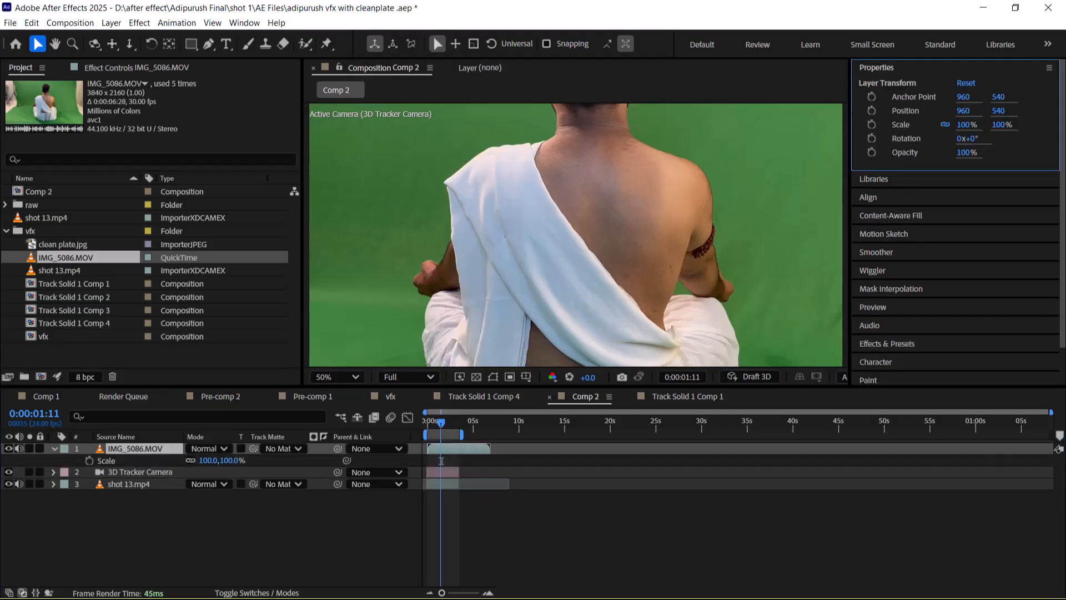
drag(223, 461, 166, 460)
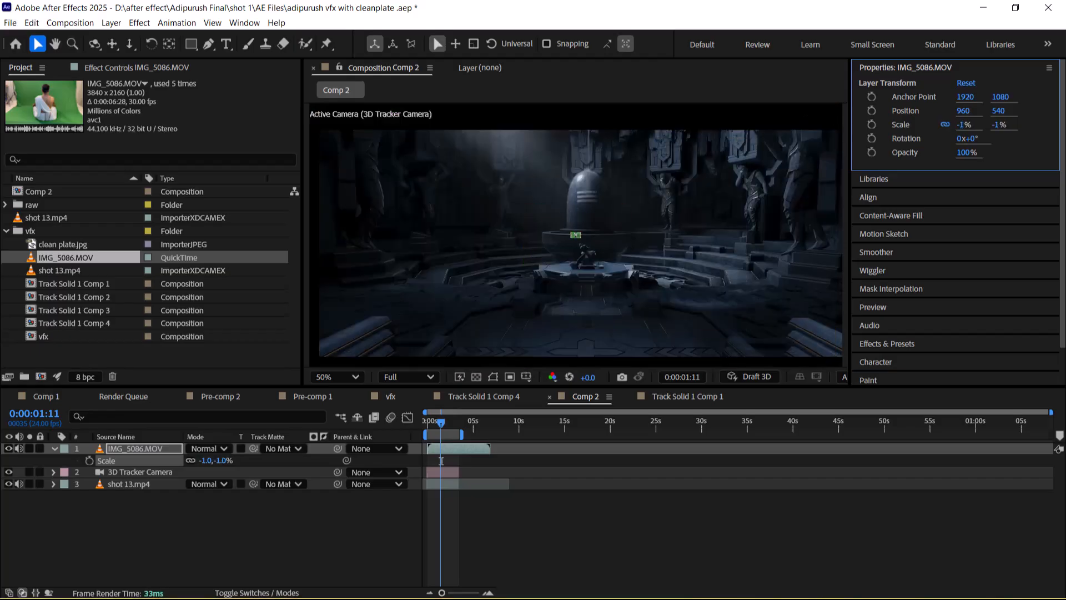
key(Tab)
text(10)
key(Return)
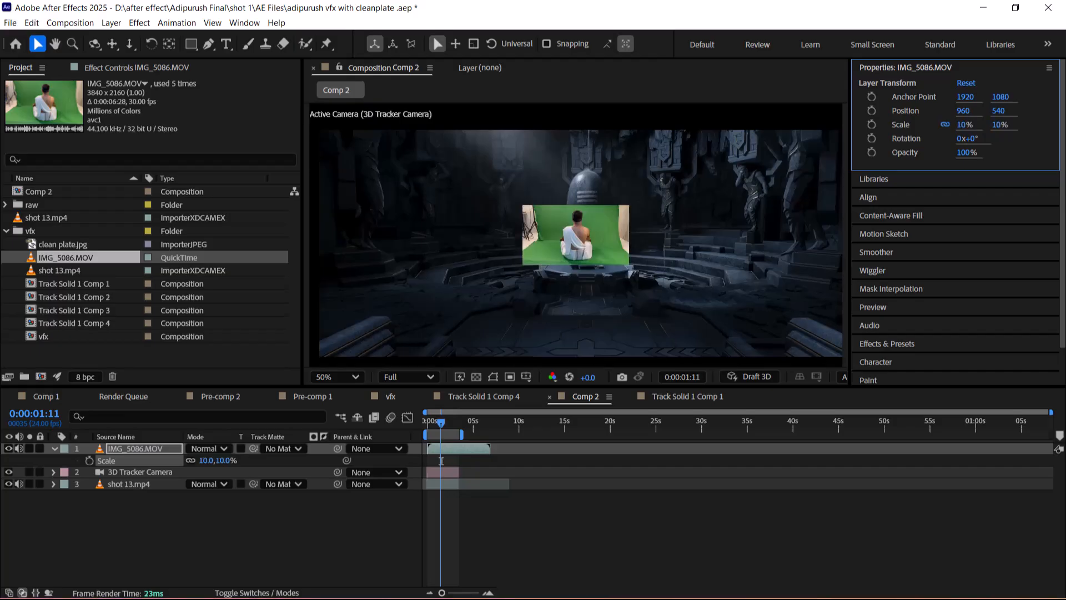
- Lower the opacity of IMG_5086.MOV to 39% and move it over the original seated figure, to about 1002, 591
drag(576, 235, 594, 250)
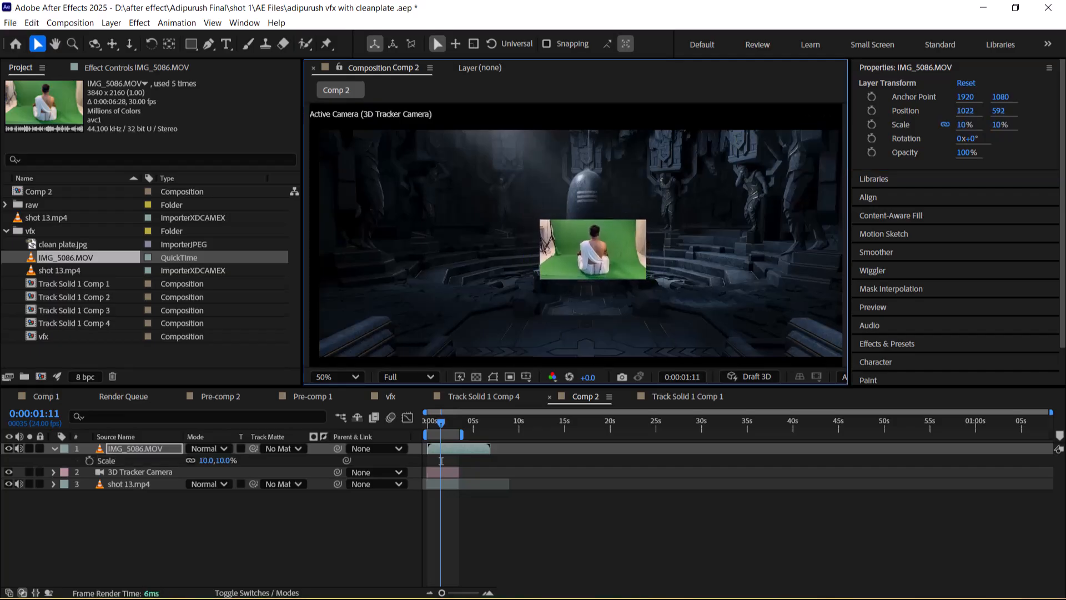
drag(967, 152, 933, 152)
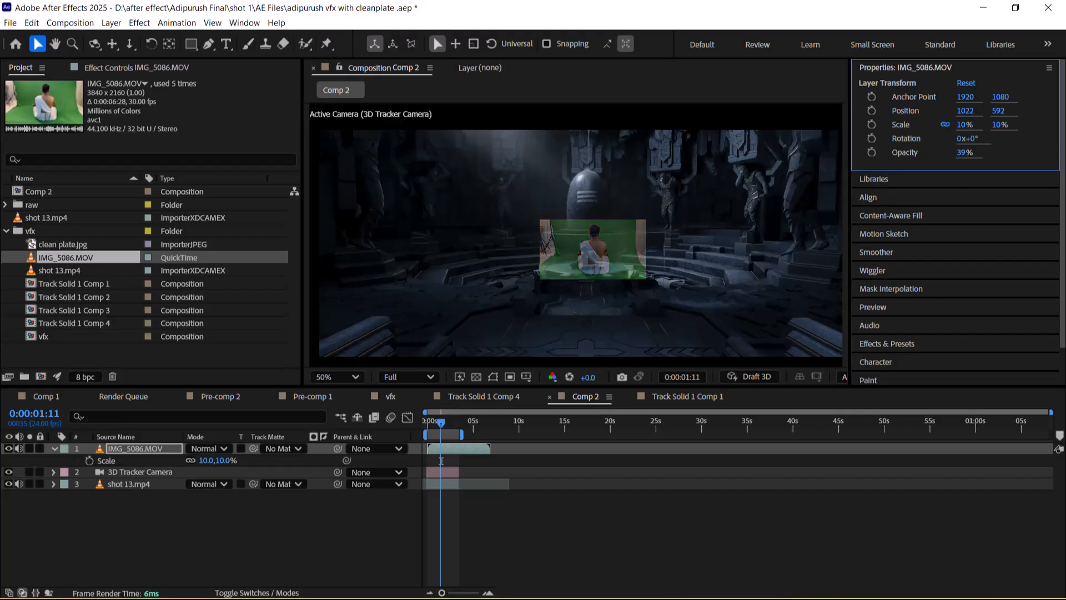
scroll(576, 235, up, 1)
scroll(576, 234, up, 1)
drag(576, 234, 555, 233)
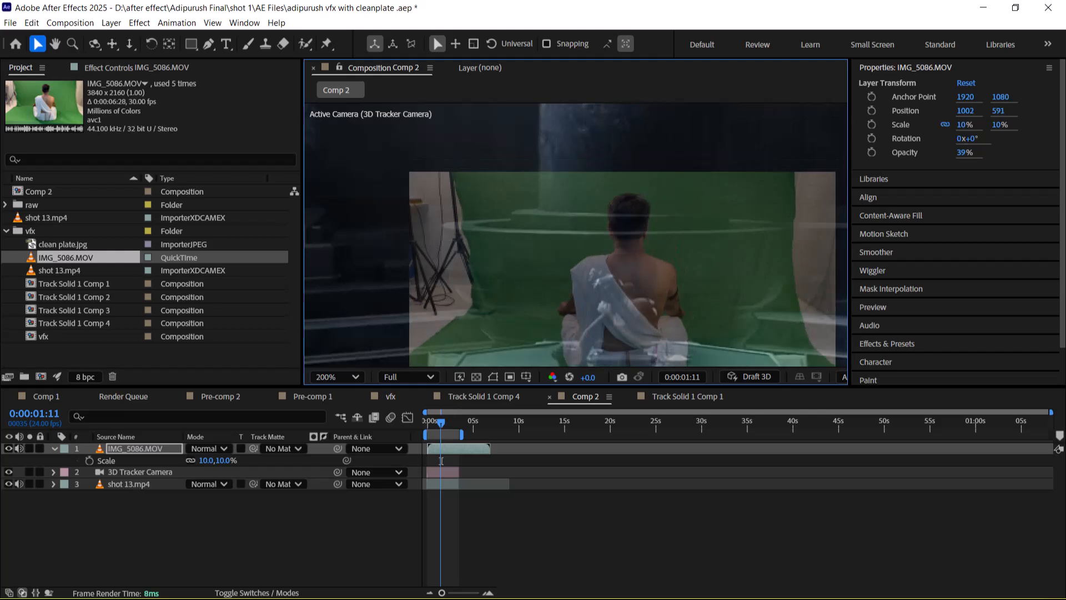
- Set IMG_5086.MOV to 5% scale and 100% opacity, placing it over the seated figure at about 1002.5, 611.5
click(965, 124)
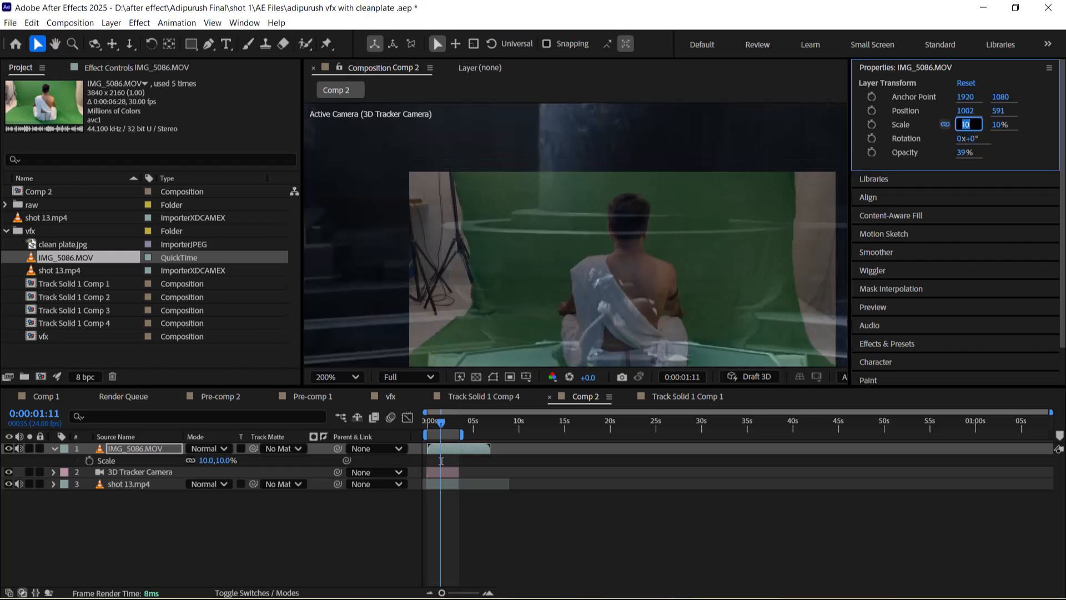
text(5)
key(Return)
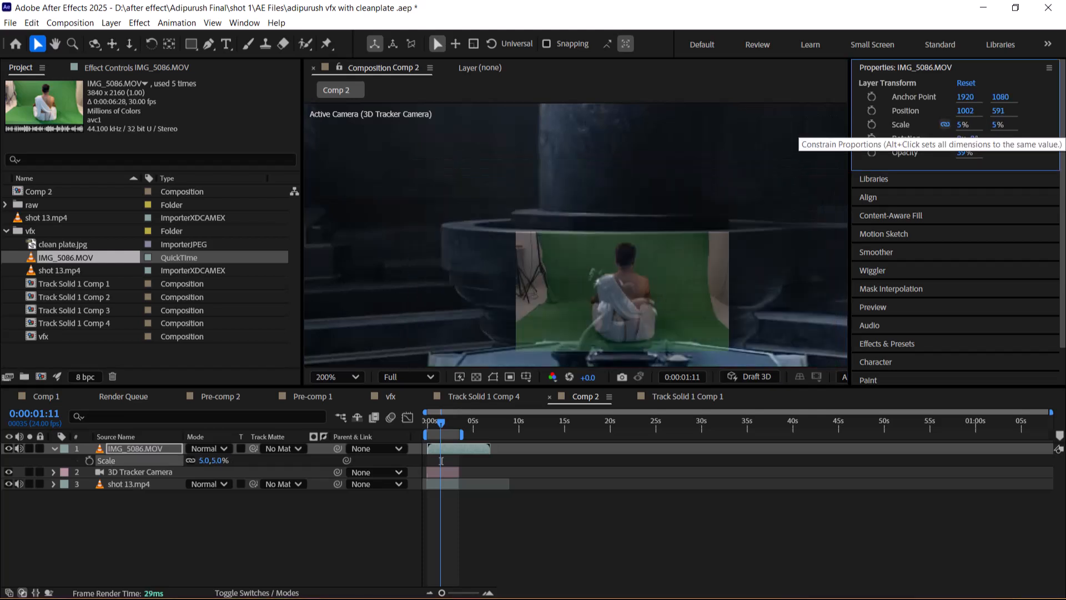
drag(622, 311, 633, 255)
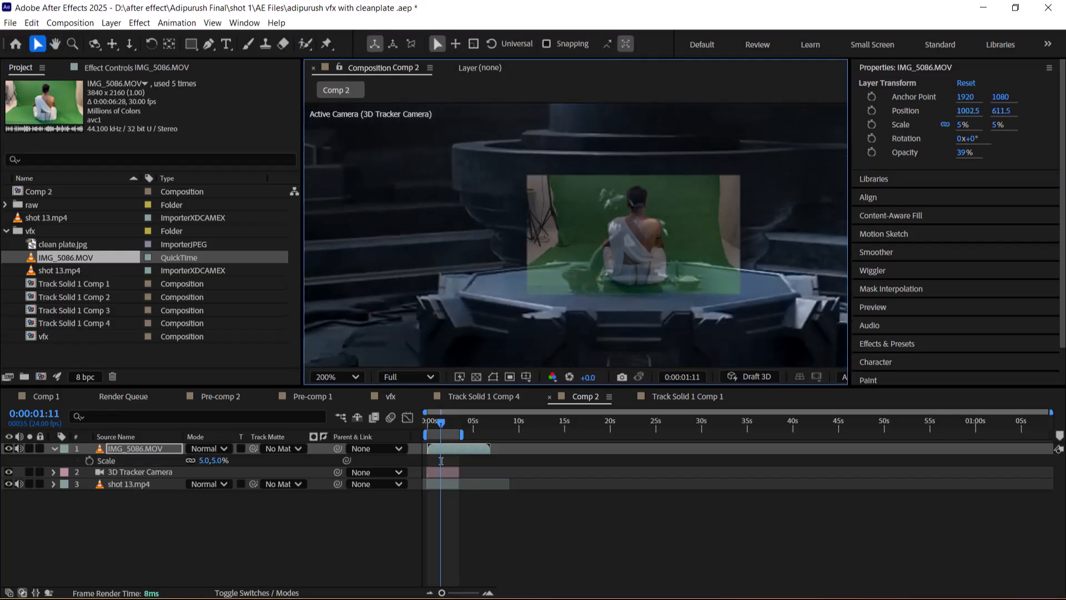
text(100)
key(Return)
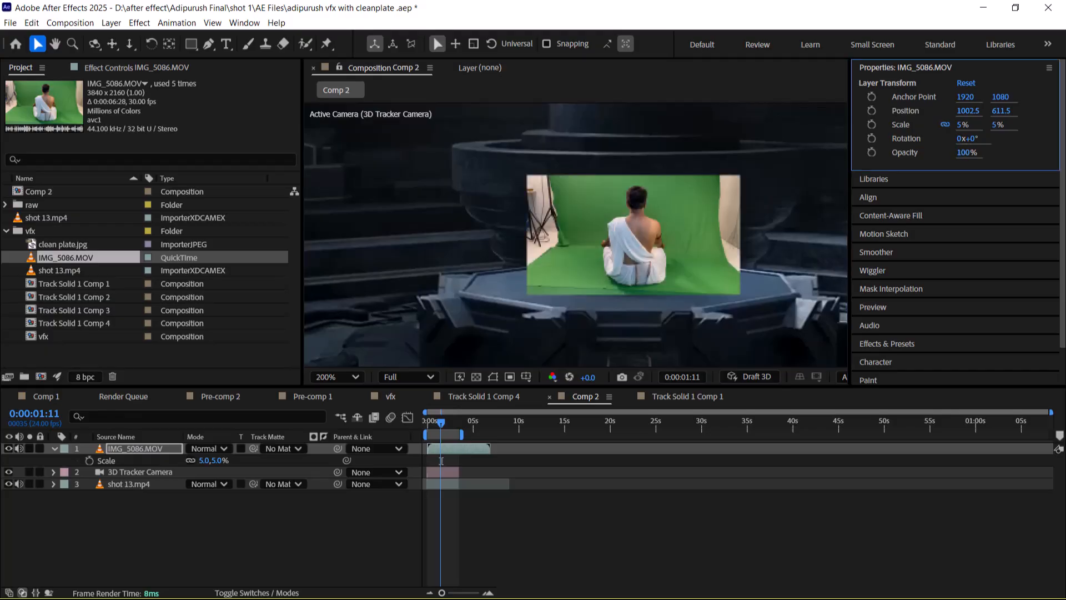
- Draw a closed Pen tool mask on IMG_5086.MOV loosely around the seated man, cutting away the surrounding studio
click(442, 461)
click(442, 460)
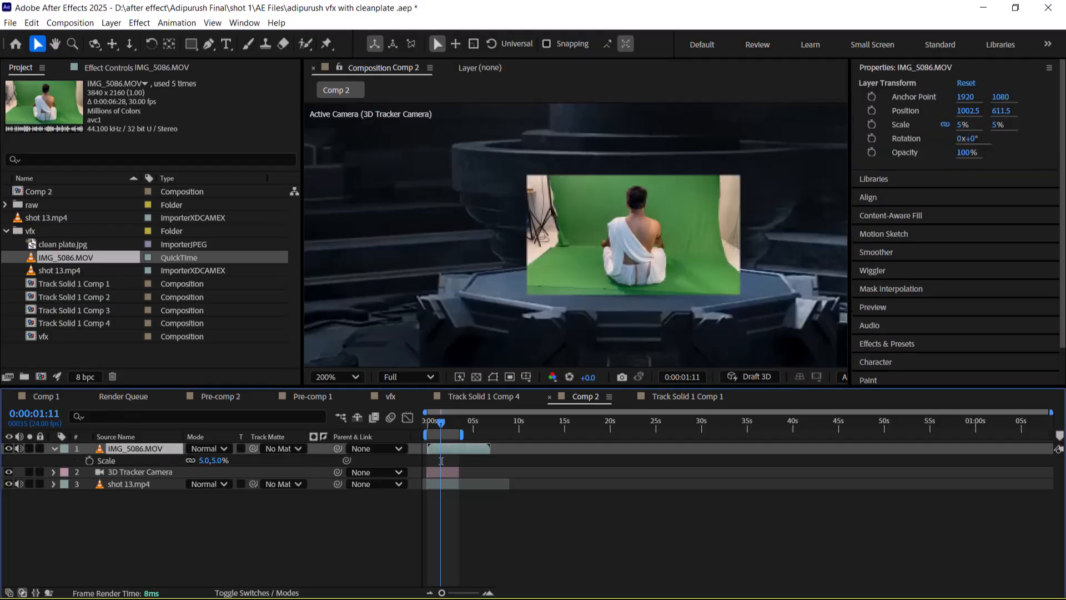
key(g)
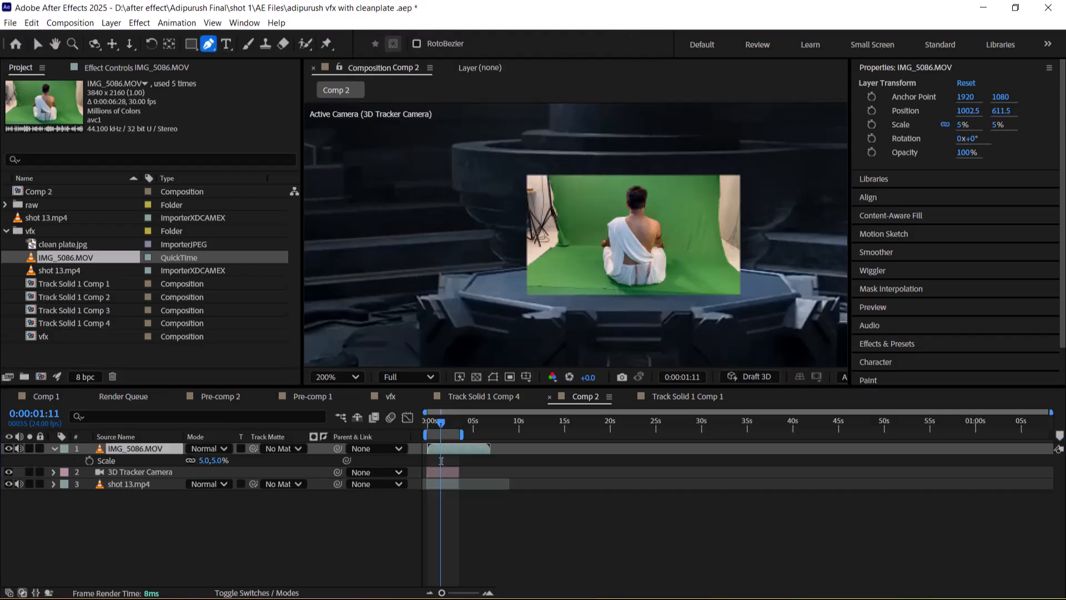
click(616, 181)
click(592, 199)
click(582, 256)
click(589, 281)
click(613, 286)
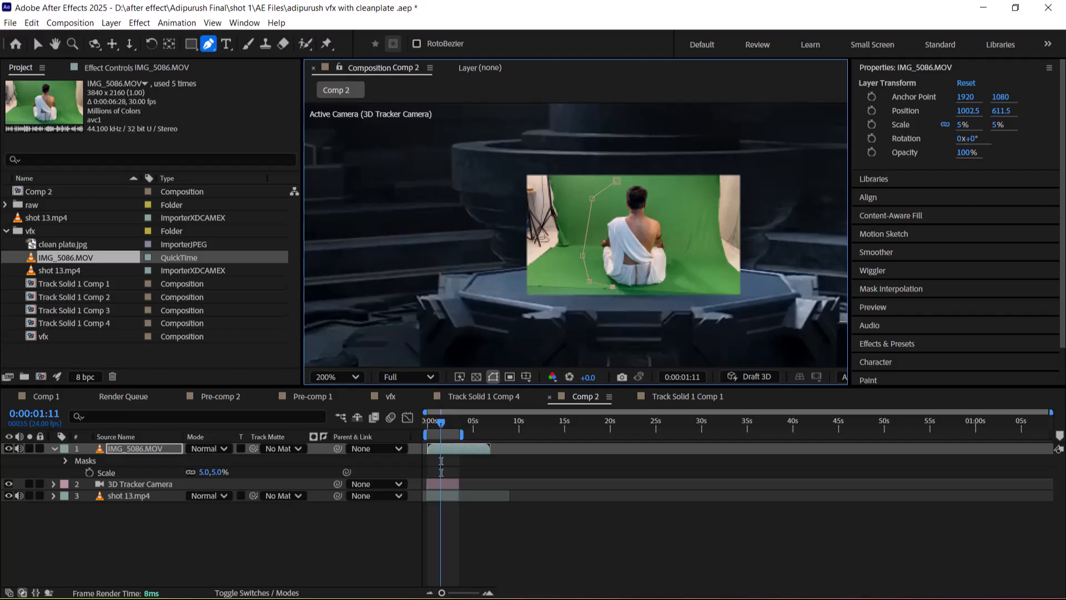
click(643, 288)
click(671, 284)
click(681, 262)
click(675, 222)
click(666, 197)
click(651, 181)
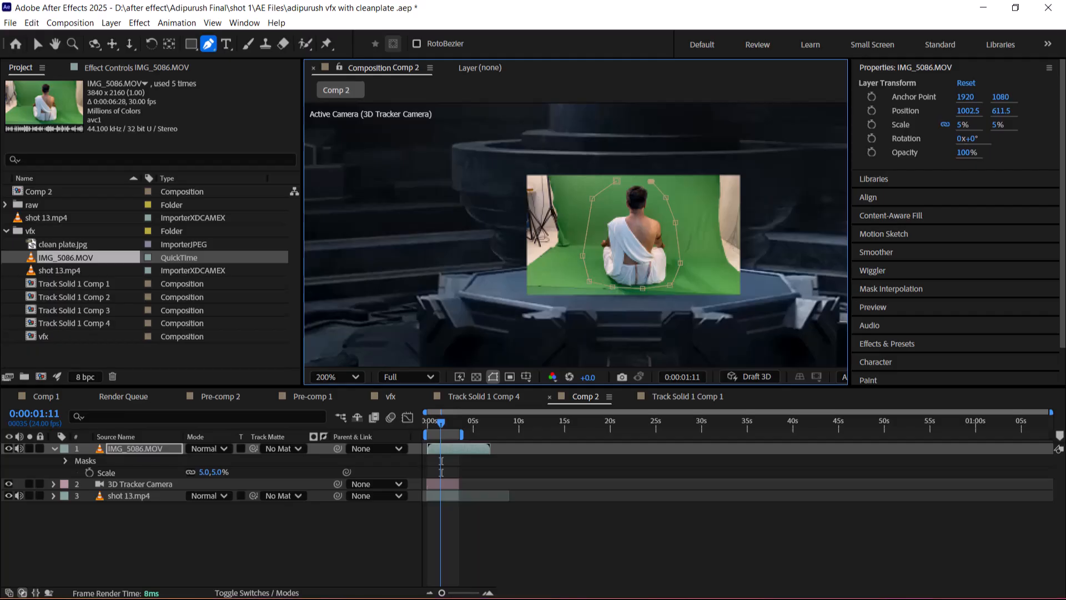
click(616, 181)
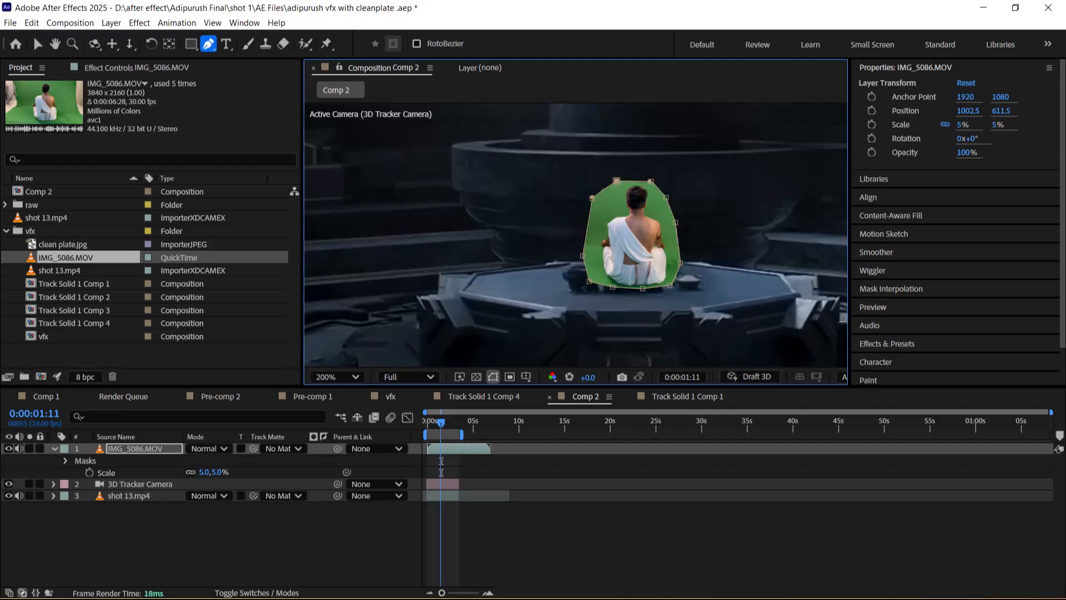
key(v)
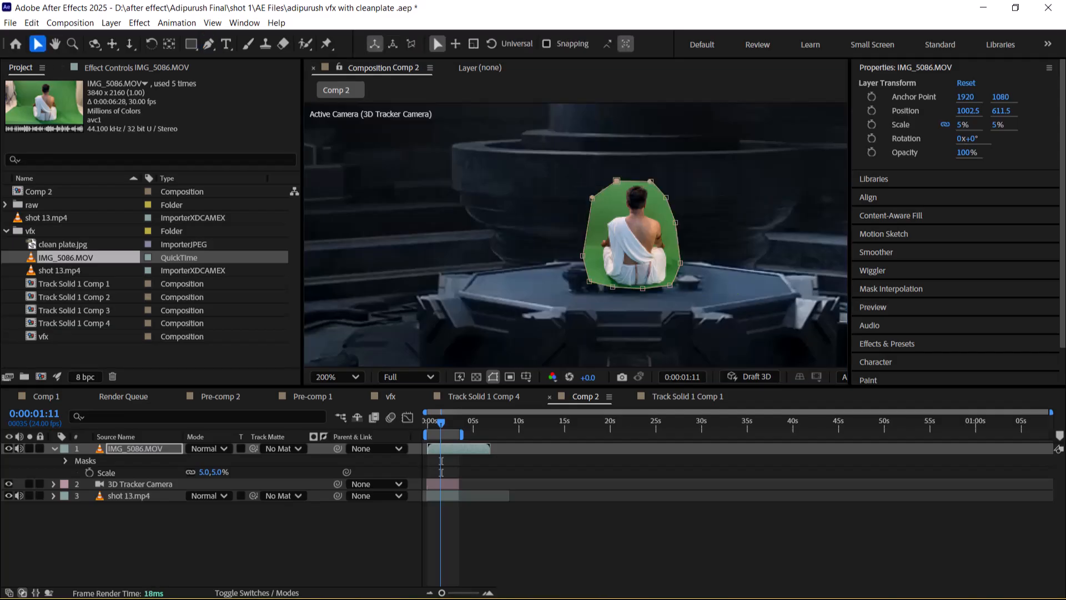
- Apply Keylight (1.2) to IMG_5086.MOV and sample the green backdrop beside the man as its Screen Colour
click(633, 236)
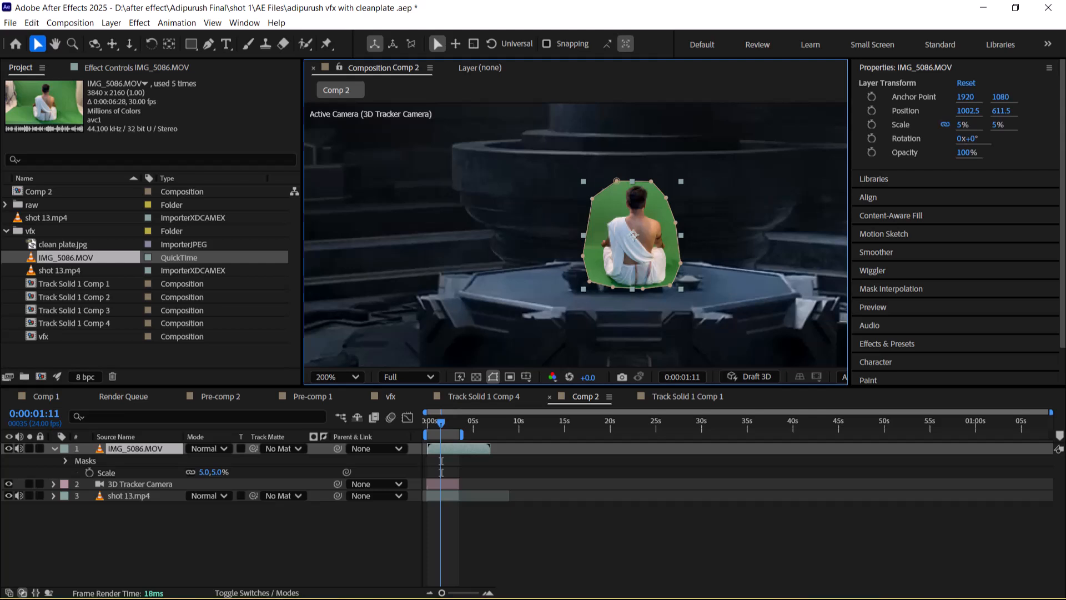
scroll(955, 222, down, 2)
key(ctrl+5)
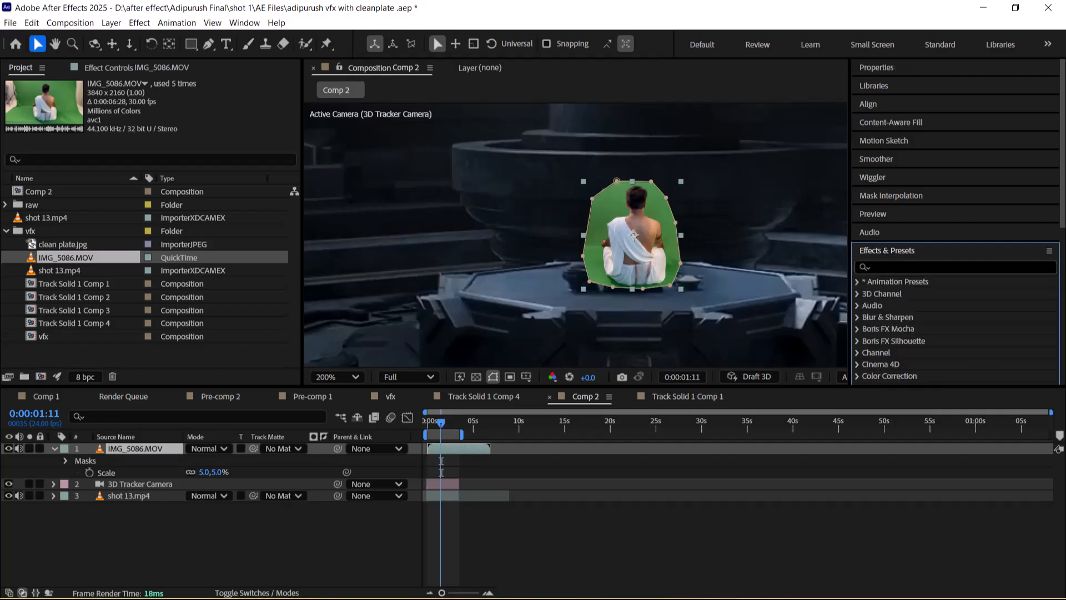
text(key)
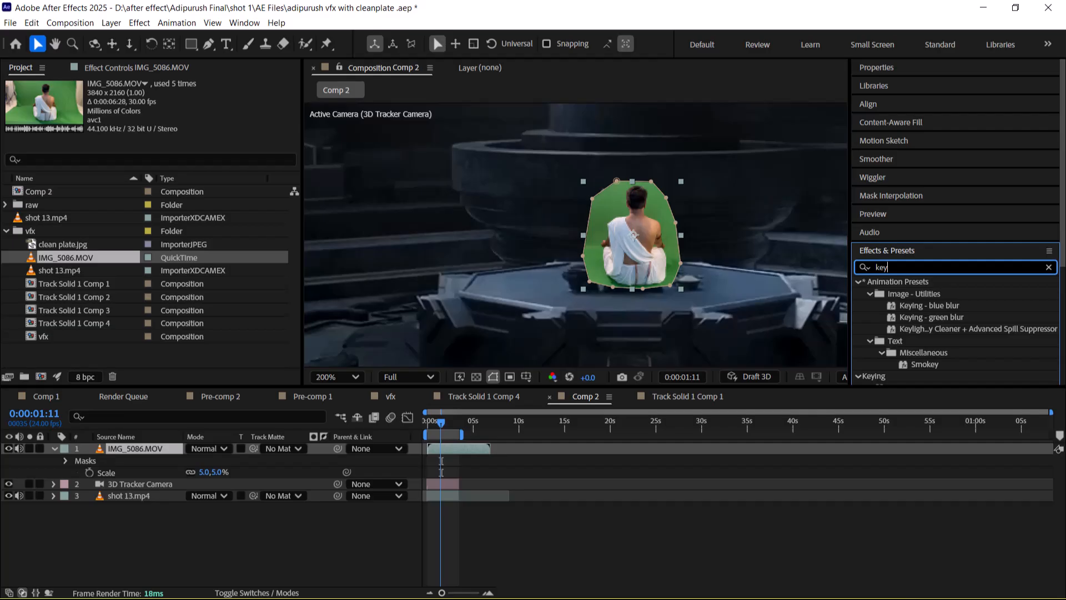
text(li)
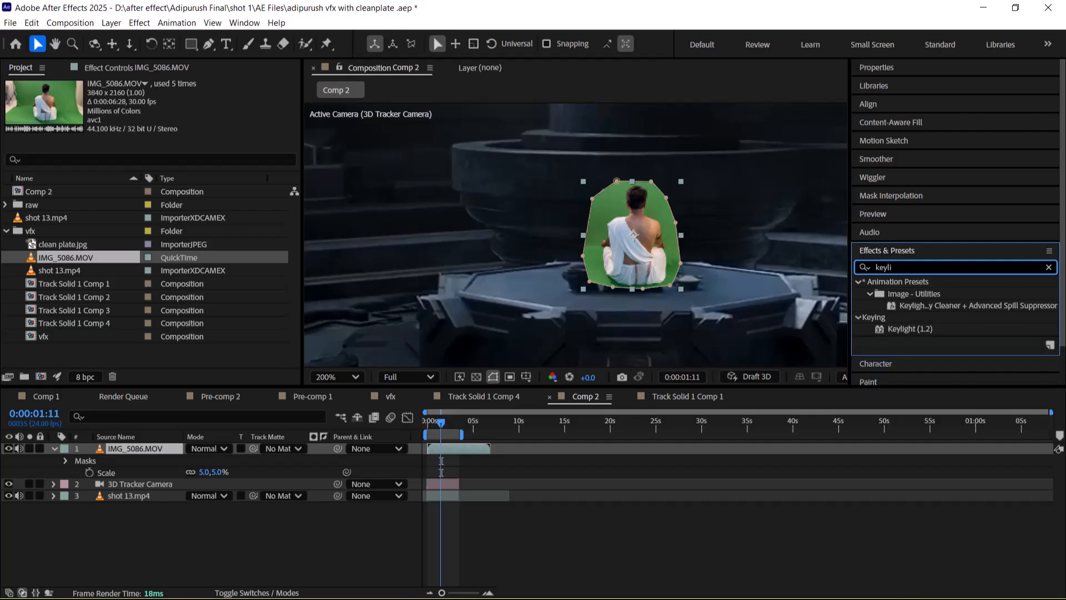
double_click(910, 329)
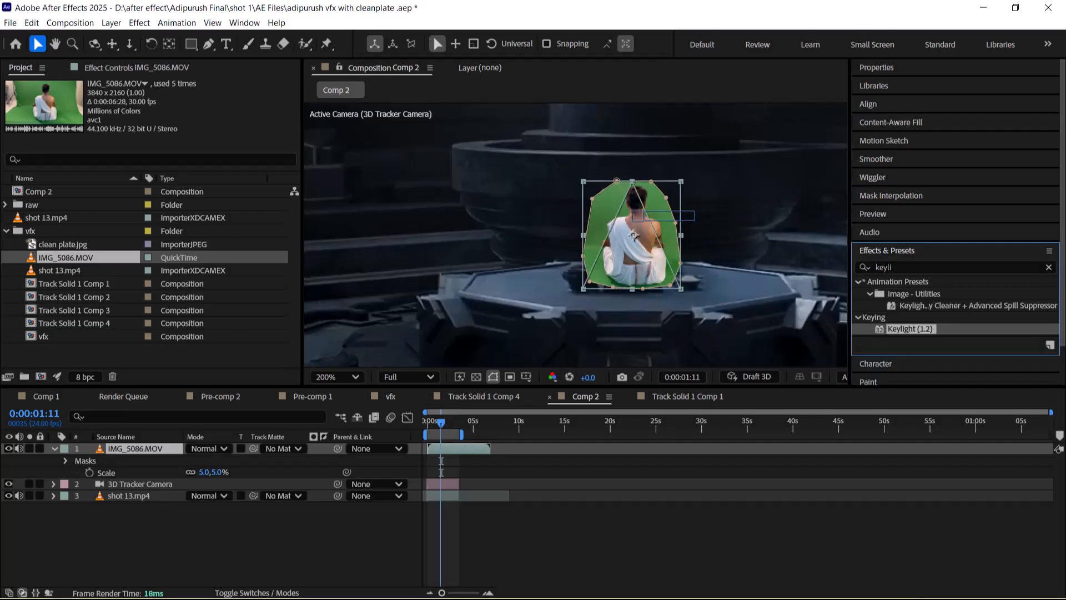
click(188, 183)
click(599, 217)
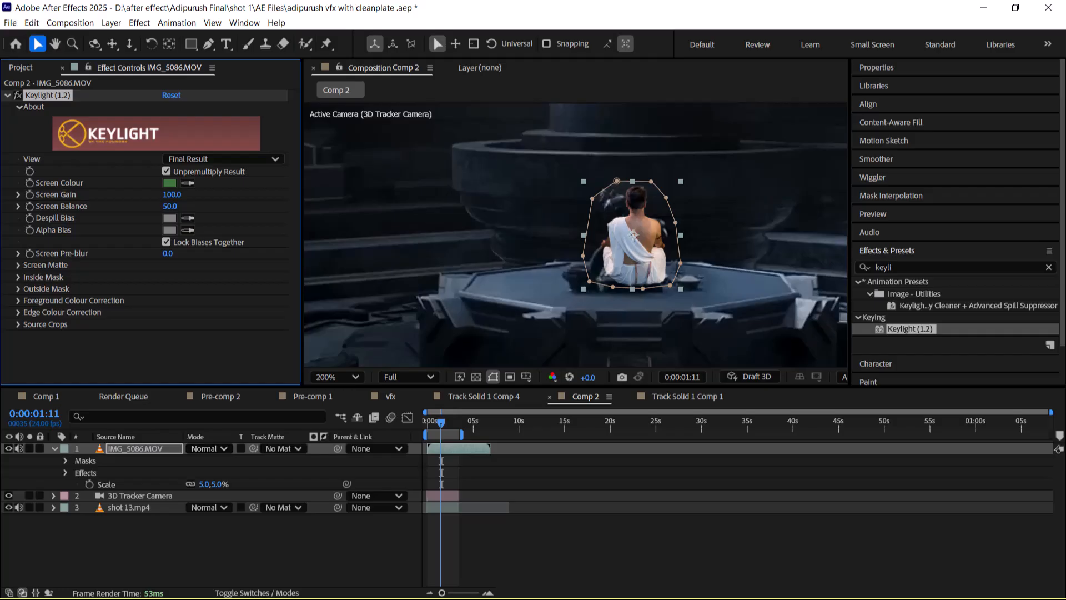
key(F2)
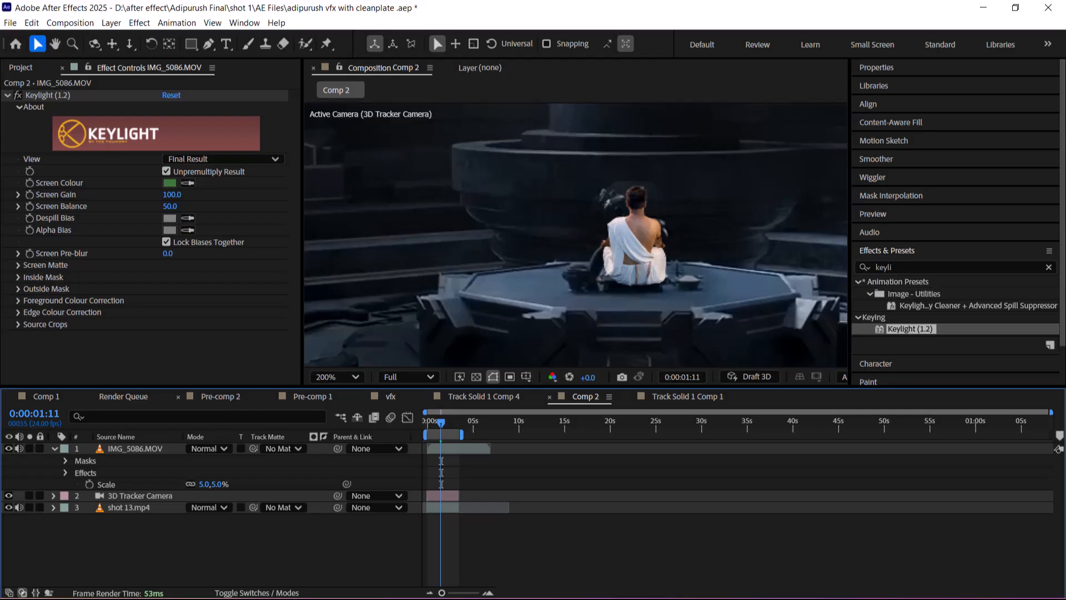
- In the vfx composition, enable Keylight on IMG_5086.MOV, collapse its settings and compare the shot with Lumetri Color off and on
click(391, 397)
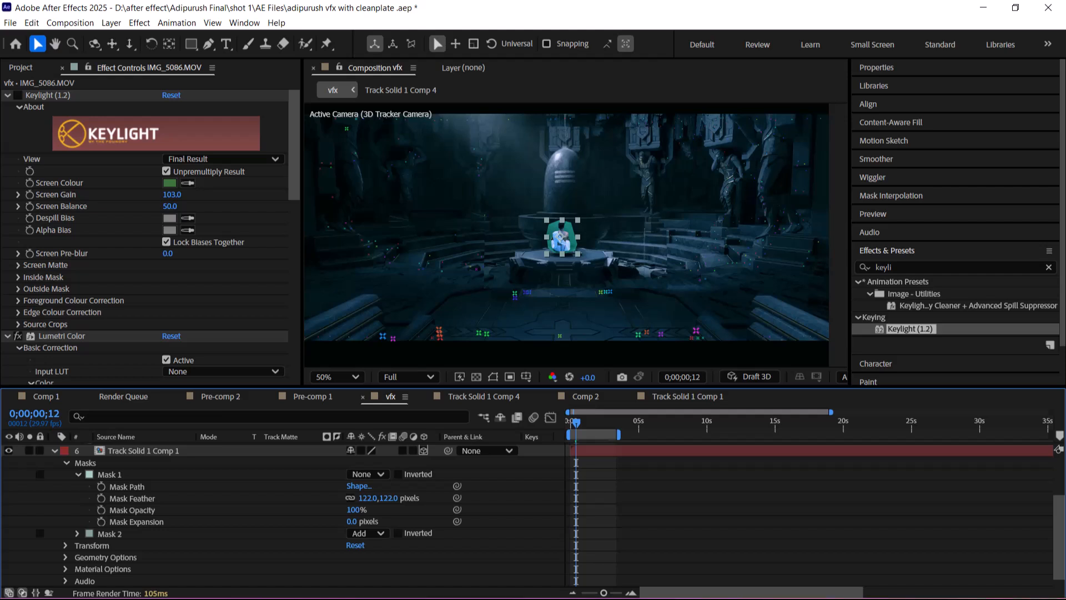
click(19, 95)
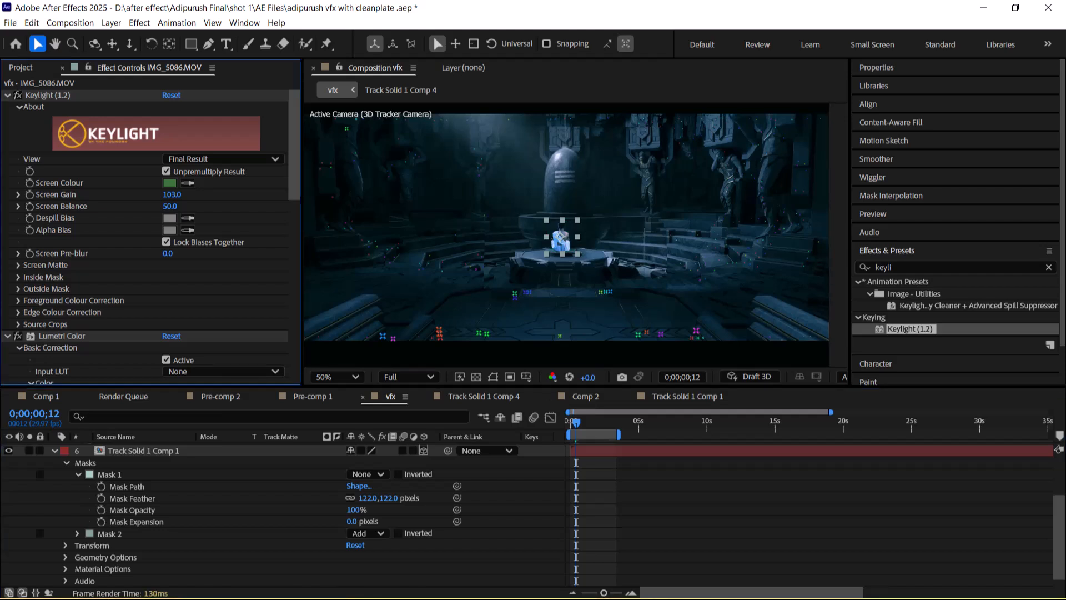
click(19, 107)
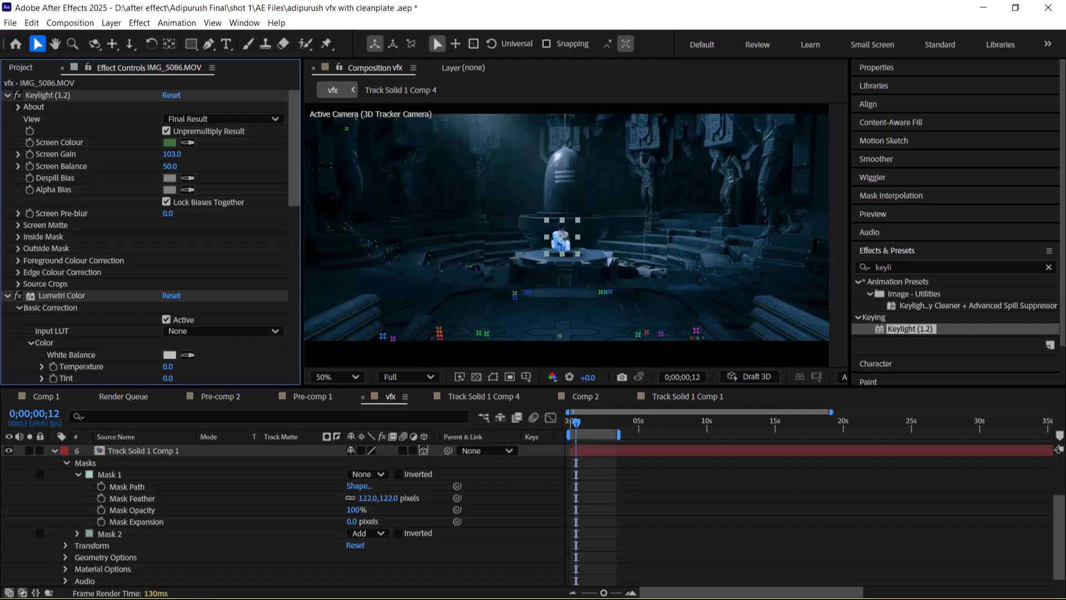
click(8, 95)
click(61, 107)
click(8, 107)
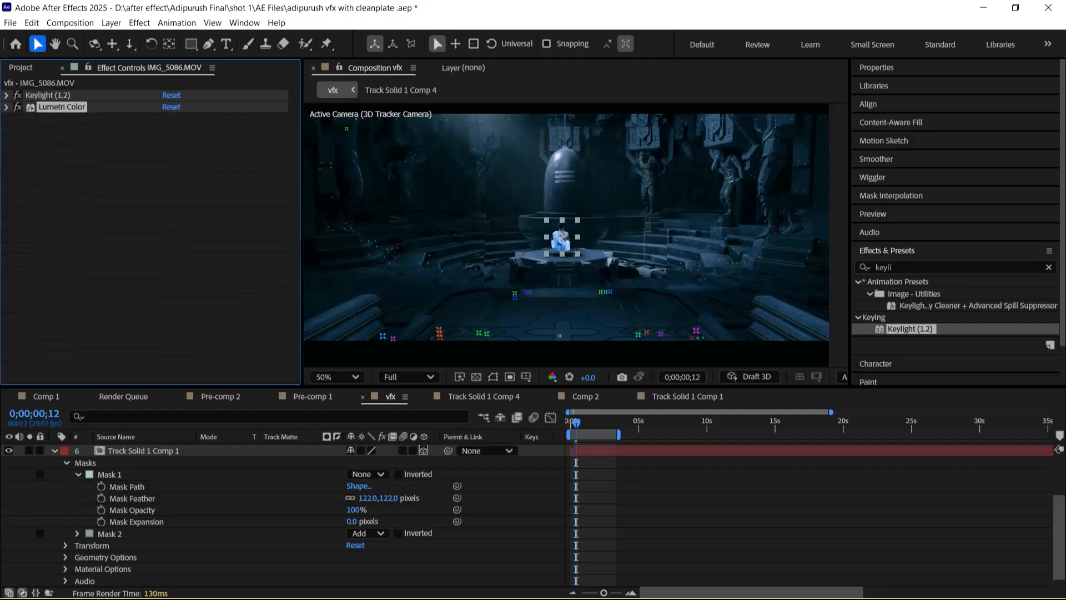
click(7, 106)
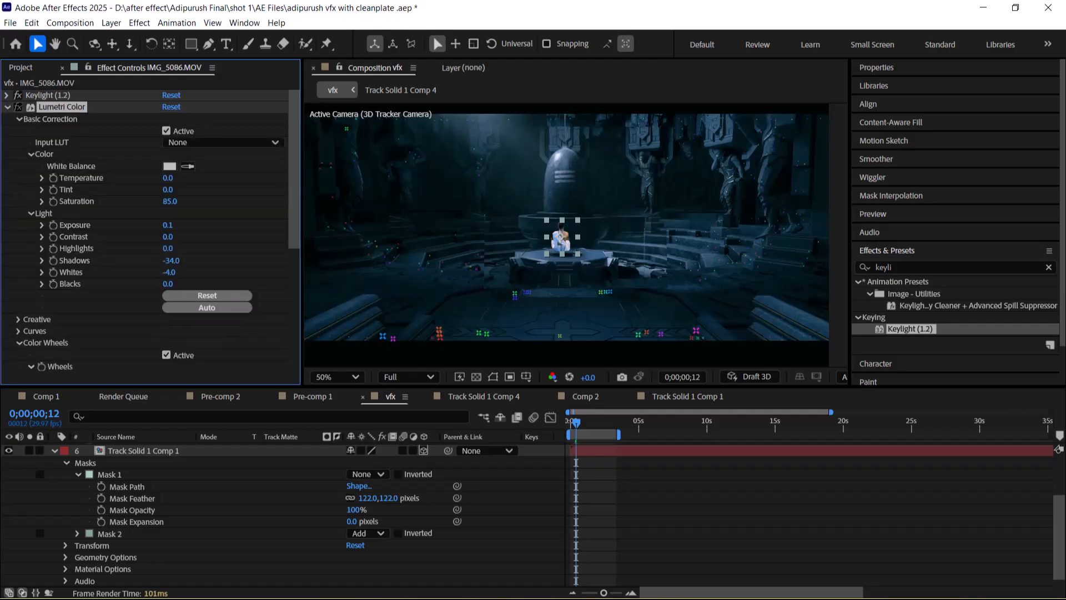
key(slash)
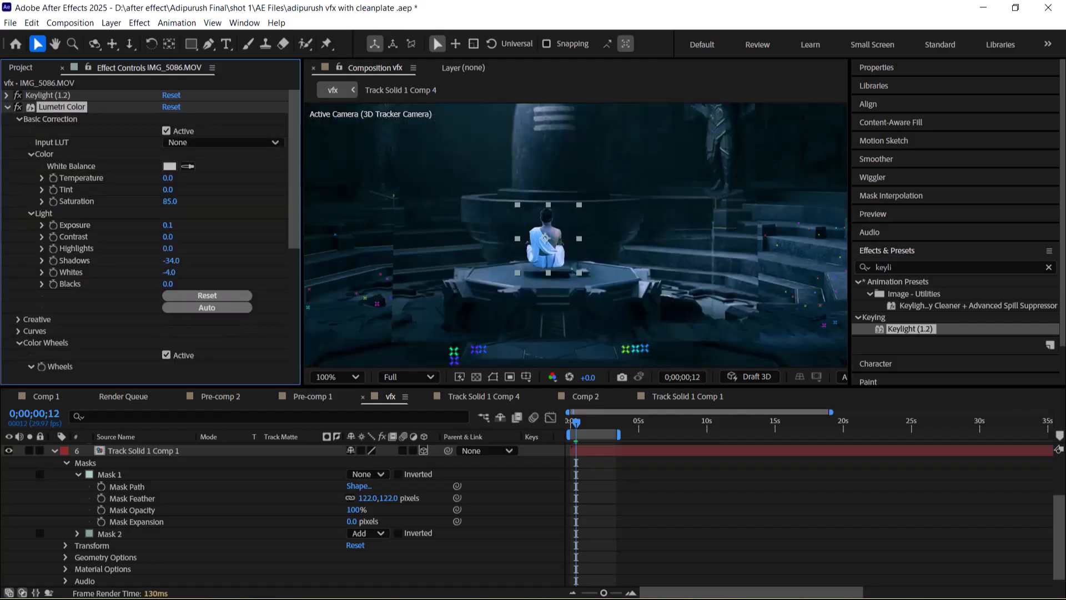
- Add a second Lumetri Color effect to IMG_5086.MOV and disable the original Lumetri Color
double_click(883, 267)
text(lum)
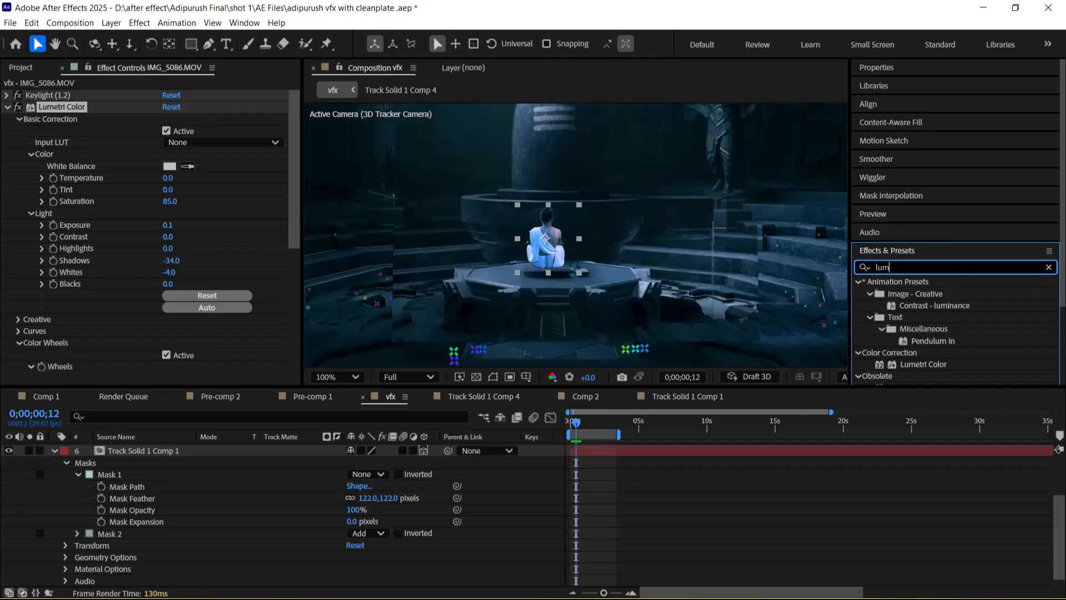
drag(923, 365, 150, 93)
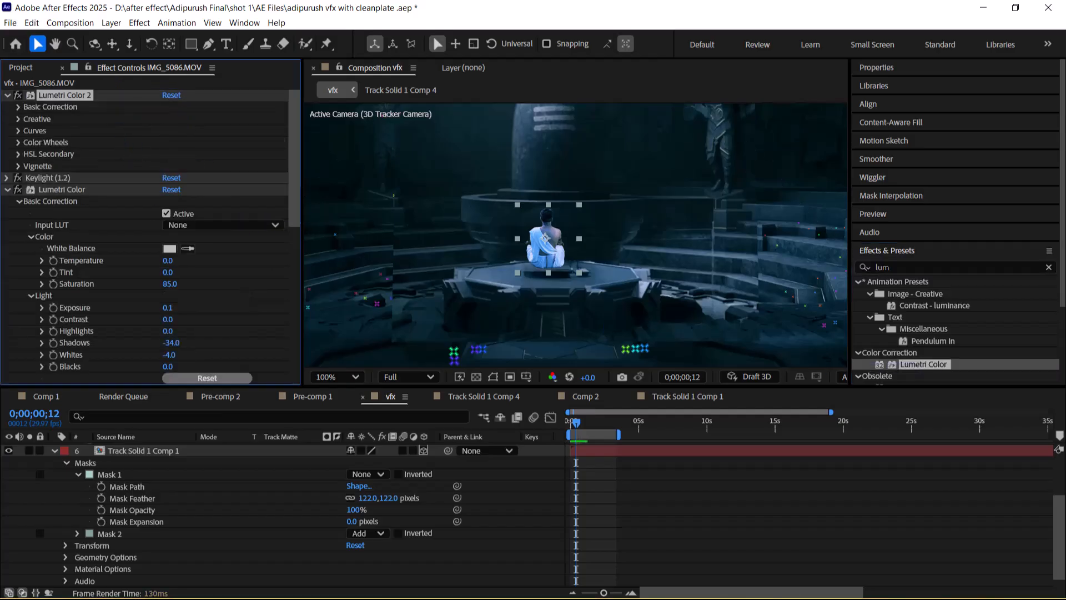
click(19, 190)
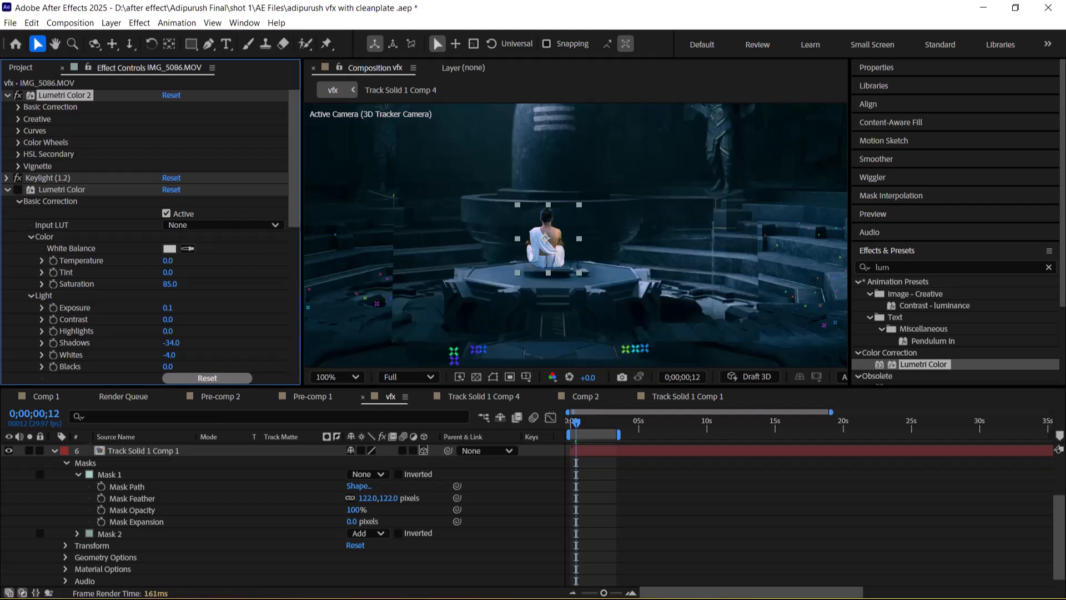
- Set the new Lumetri Color's Temperature to -53 and move the effect below Keylight, above the original Lumetri Color
click(18, 106)
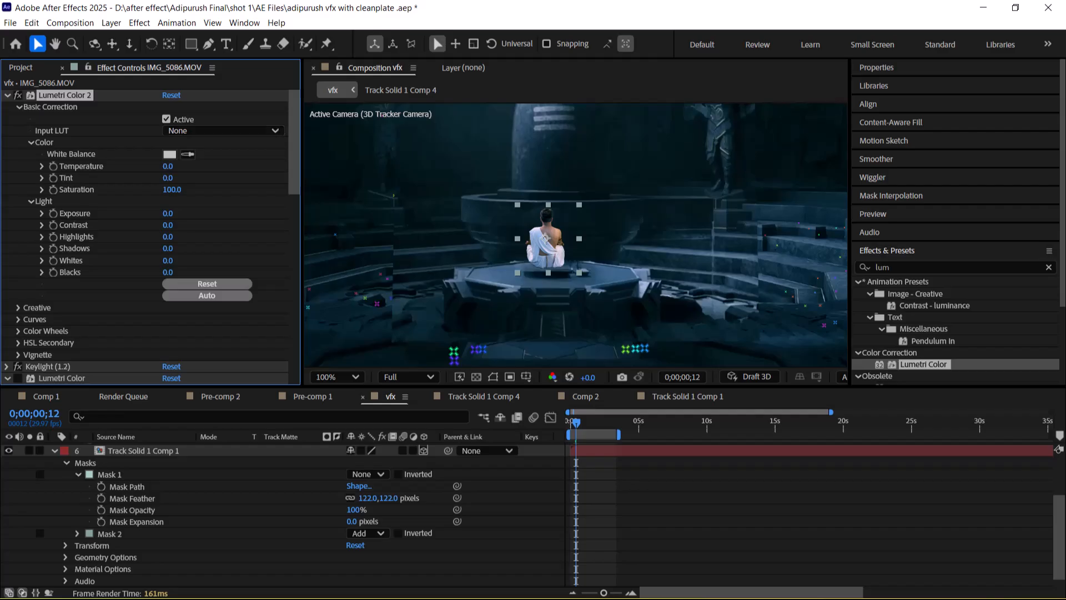
drag(167, 167, 138, 166)
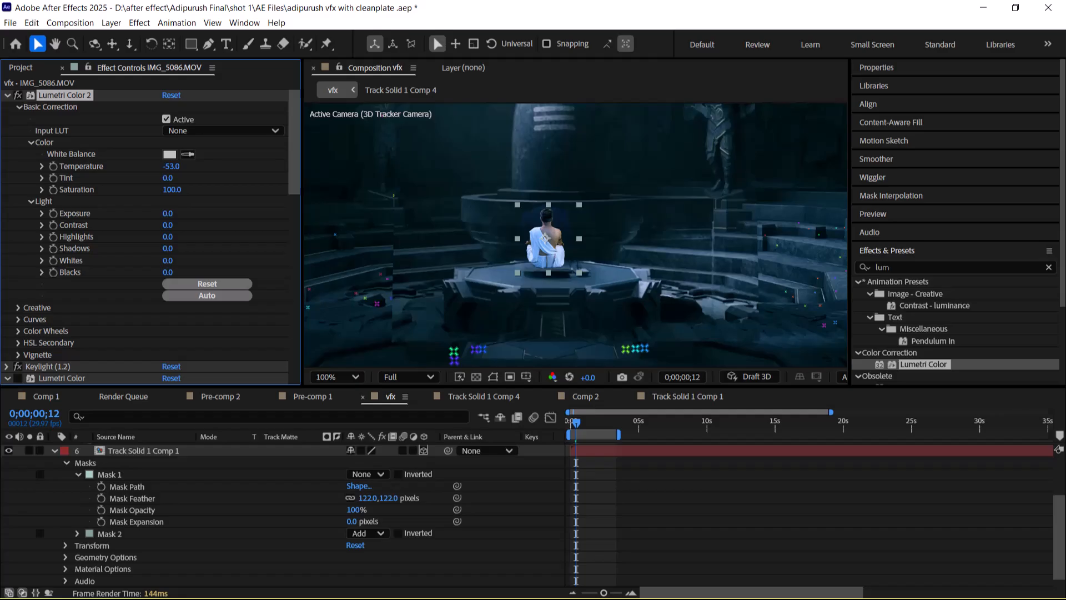
scroll(84, 364, up, 1)
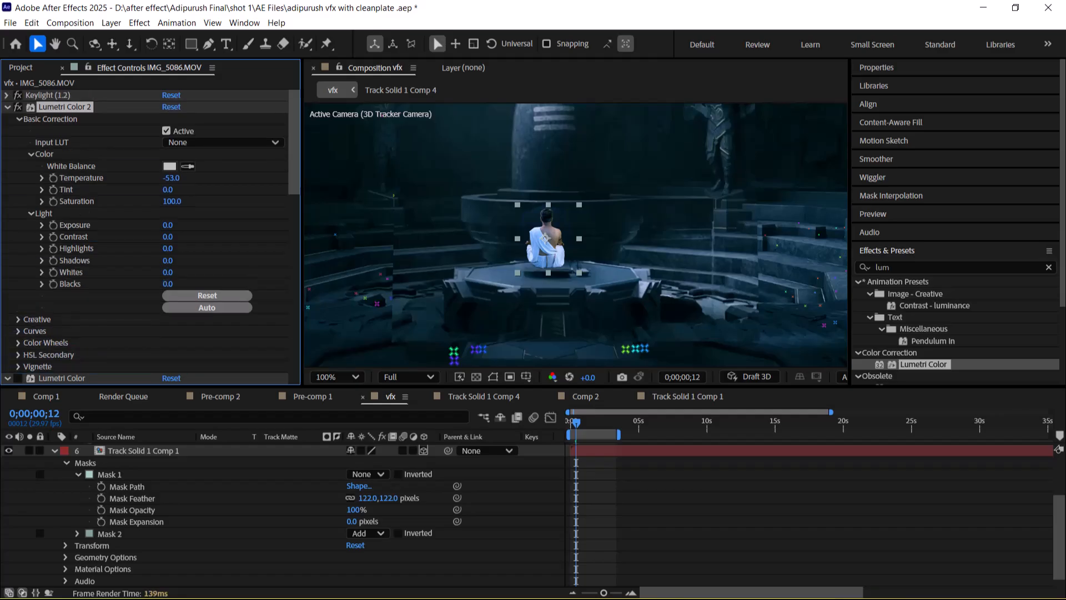
scroll(150, 233, down, 8)
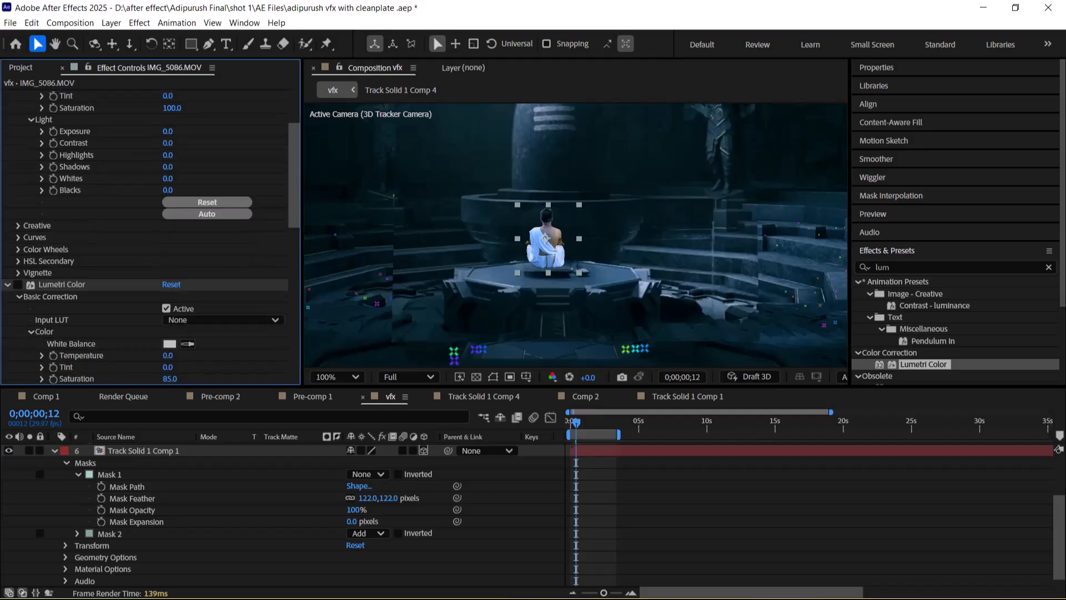
scroll(150, 233, up, 8)
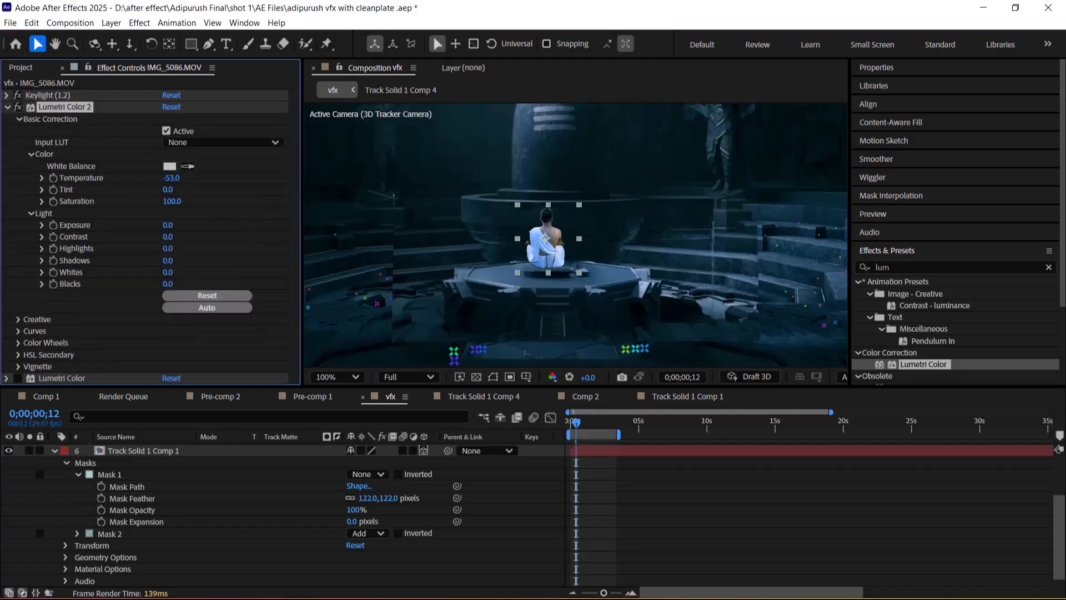
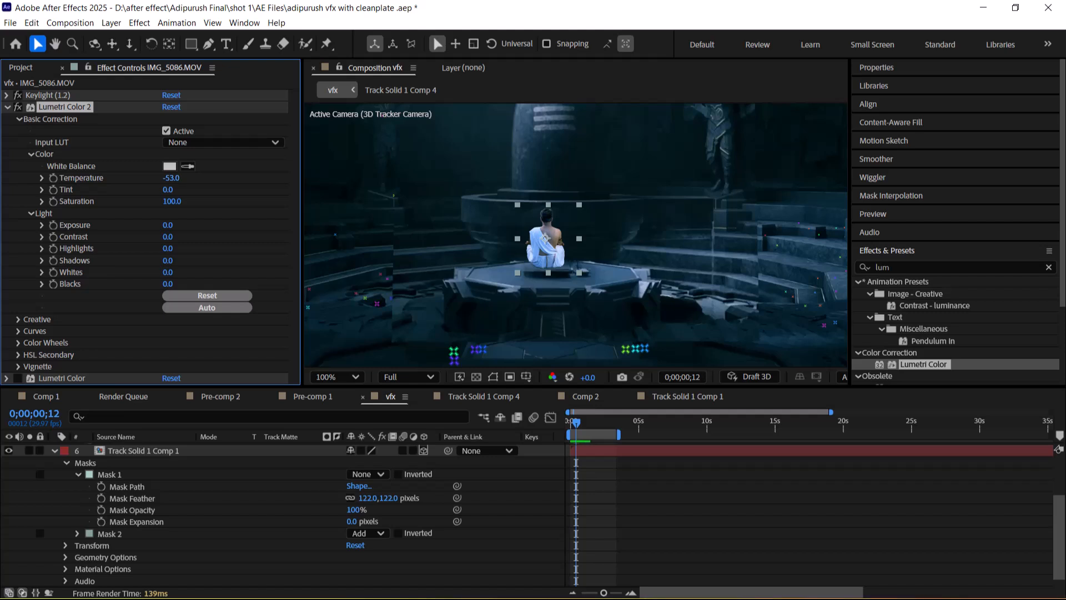
- In the new Lumetri Color's Creative adjustments, set Vibrance to 94 and Saturation to 78
click(38, 319)
scroll(116, 322, down, 4)
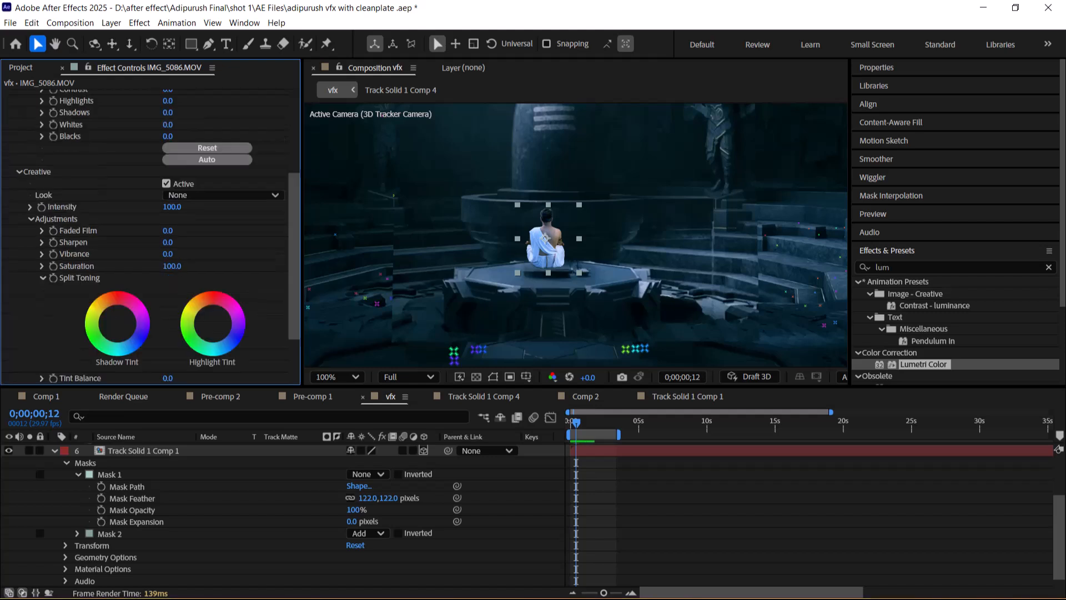
mouse_move(167, 254)
mouse_down()
mouse_move(196, 254)
mouse_move(166, 253)
mouse_move(193, 254)
mouse_move(159, 266)
mouse_up()
- In Lumetri Color 2's RGB curves, pull the red midtones well below the diagonal and the green and blue midtones slightly below it
scroll(150, 250, down, 3)
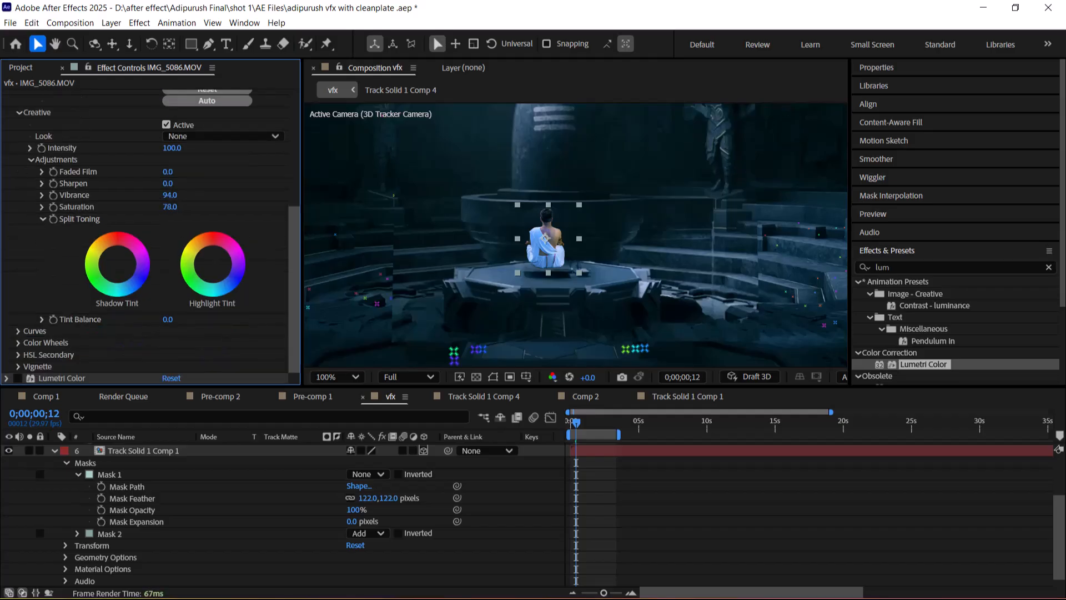
scroll(150, 250, down, 8)
scroll(150, 233, down, 1)
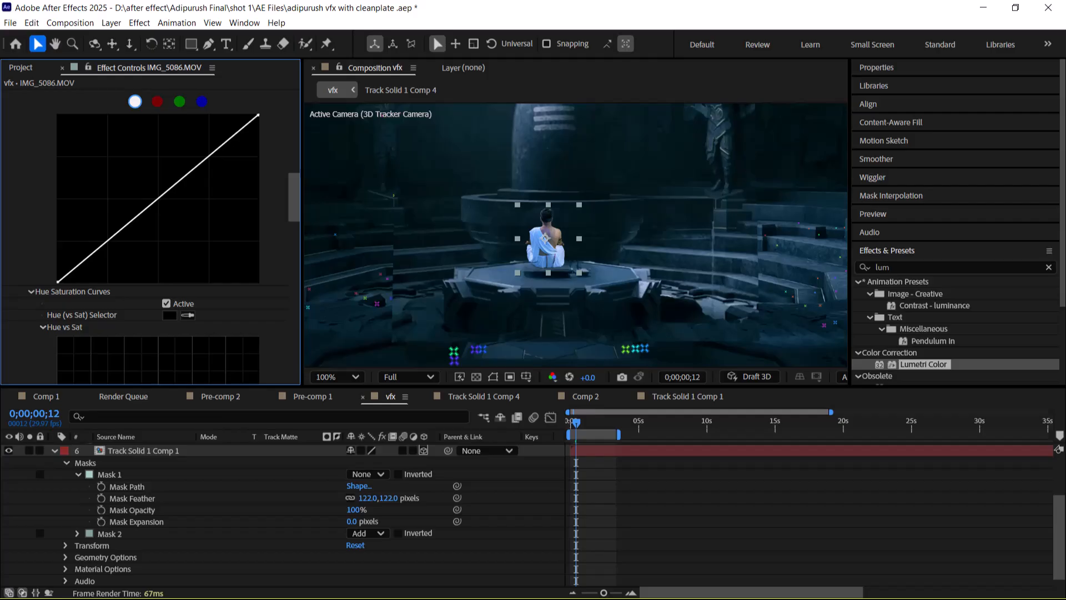
click(202, 101)
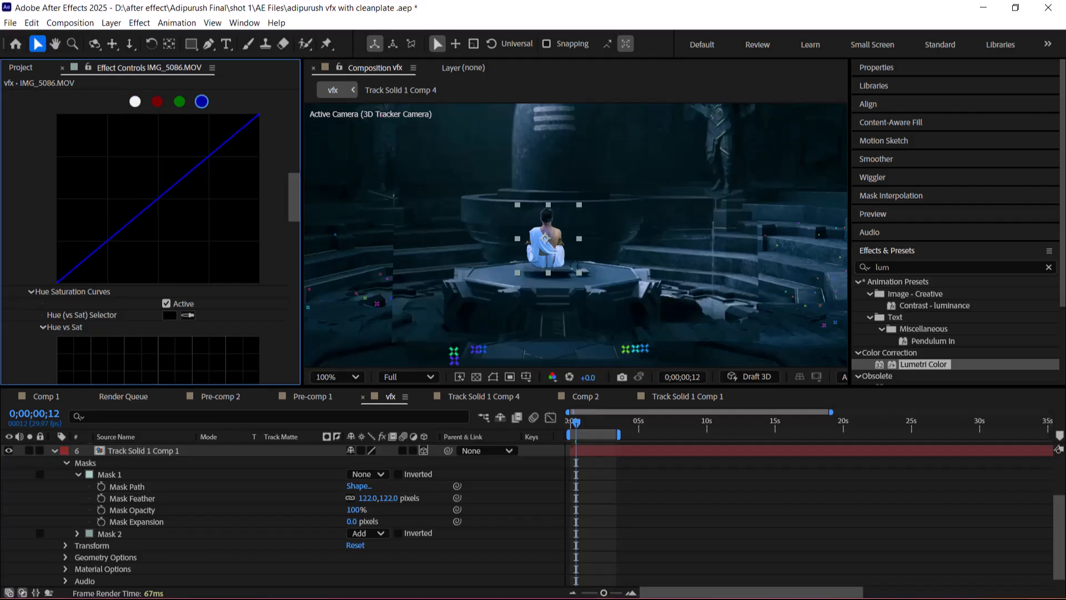
click(161, 195)
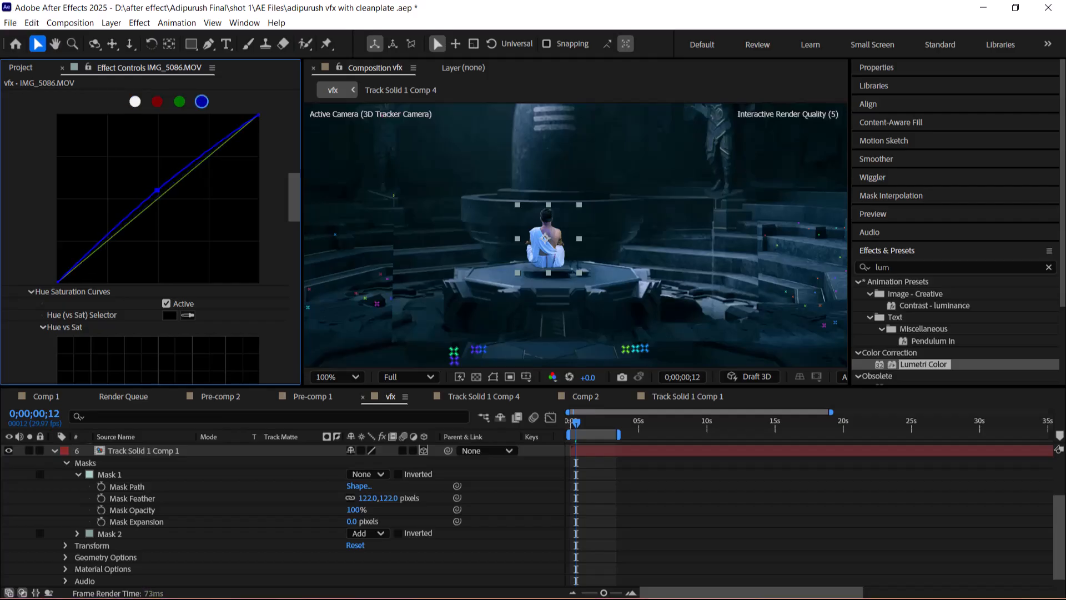
click(157, 102)
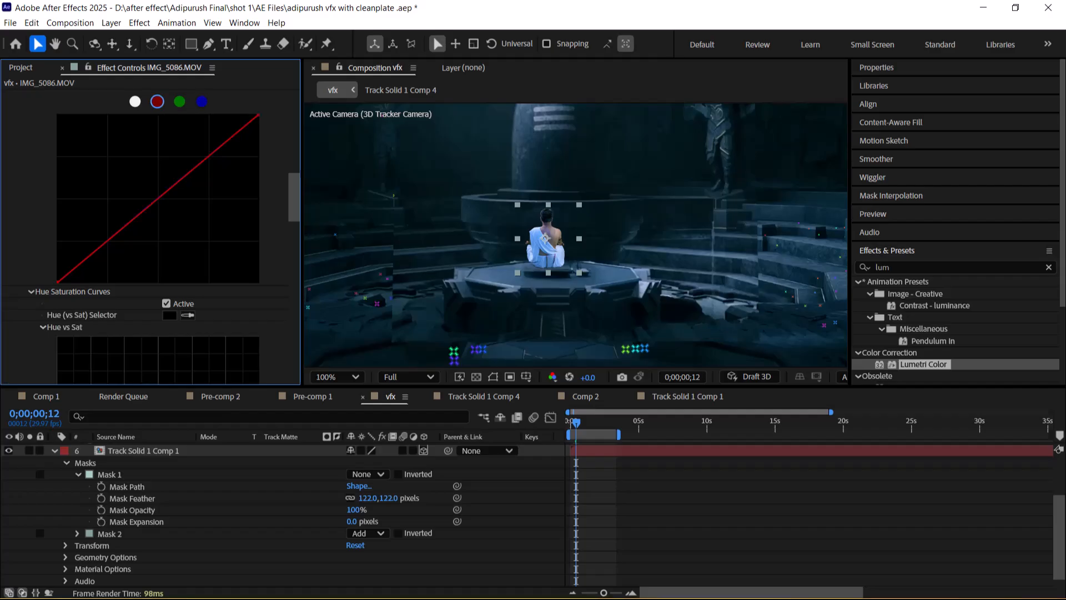
drag(161, 195, 173, 206)
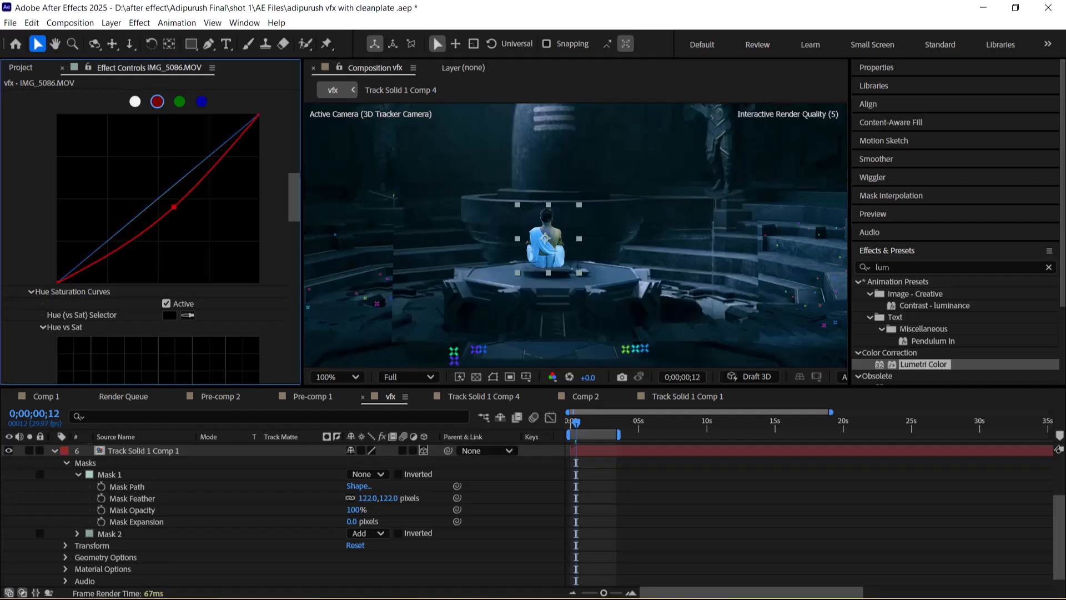
click(179, 101)
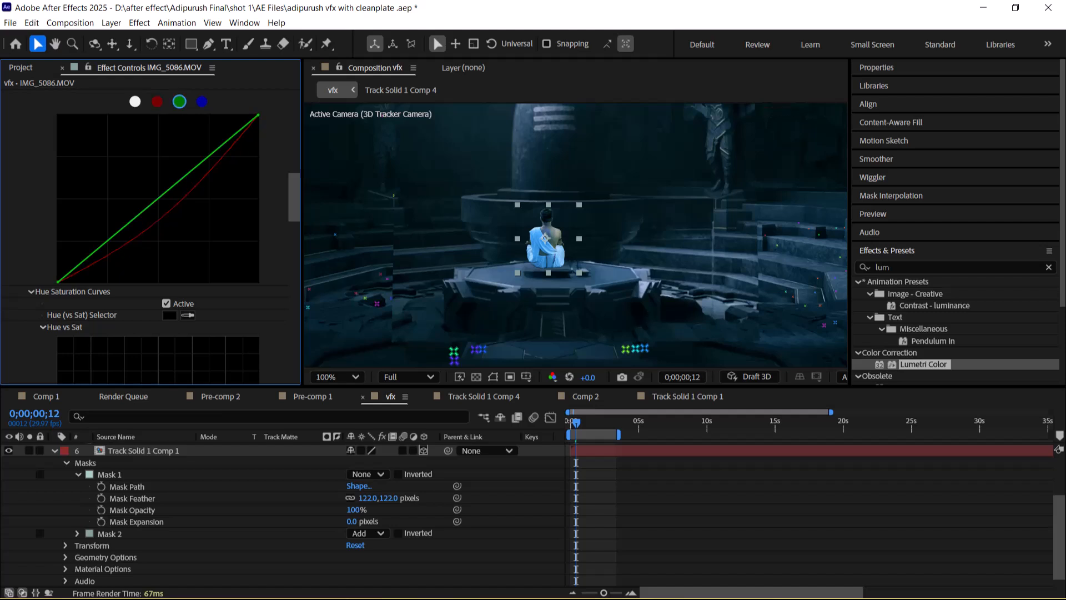
drag(164, 194, 165, 198)
click(202, 101)
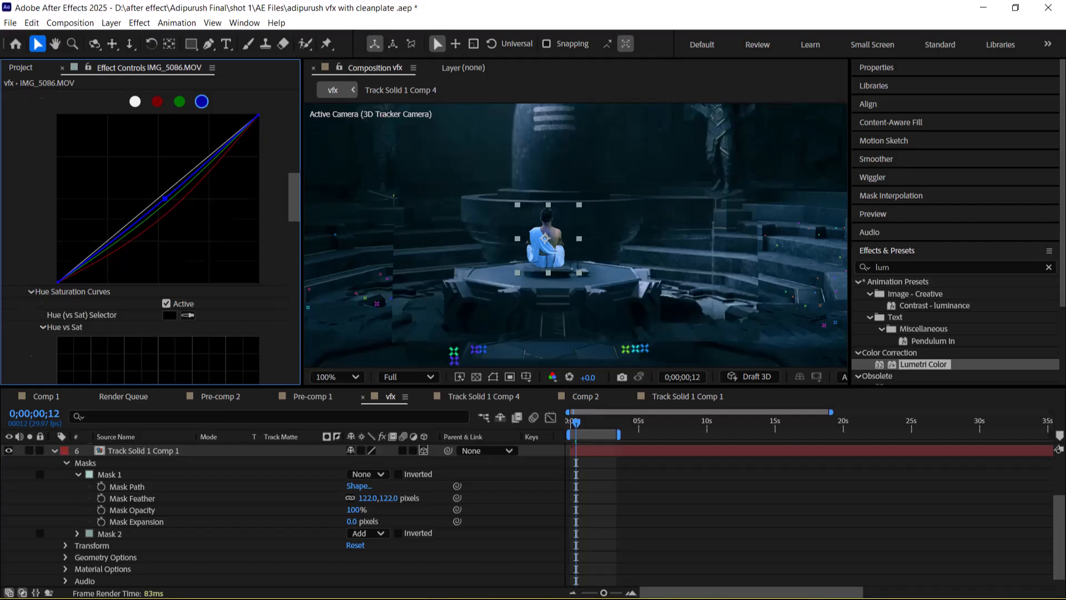
- Collapse Lumetri Color 2 and set Keylight's Screen Gain to 135 and Screen Balance to 63
scroll(150, 223, up, 10)
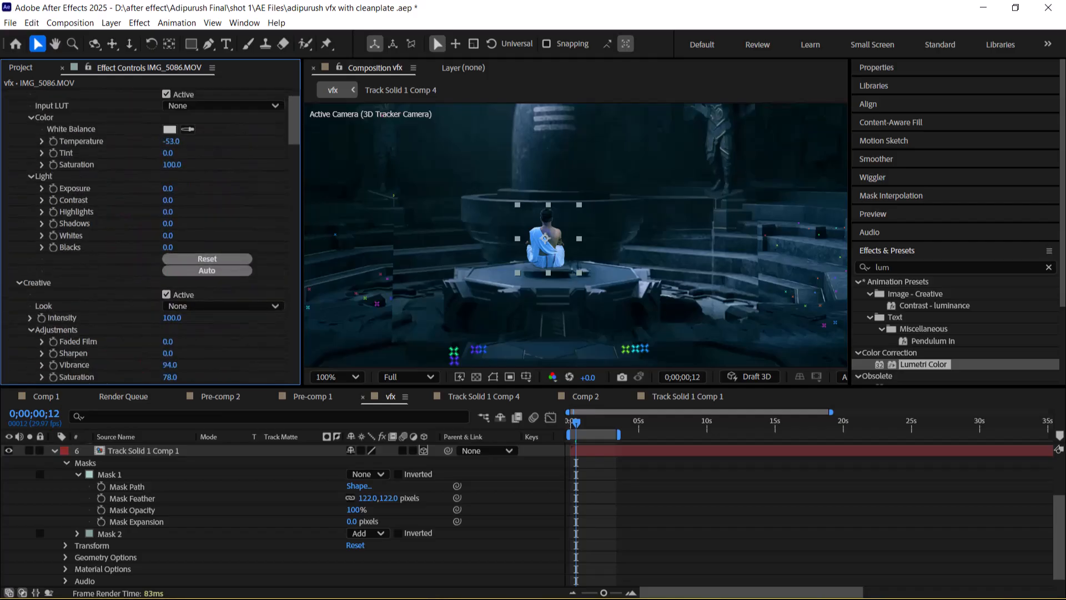
scroll(150, 233, up, 2)
click(8, 107)
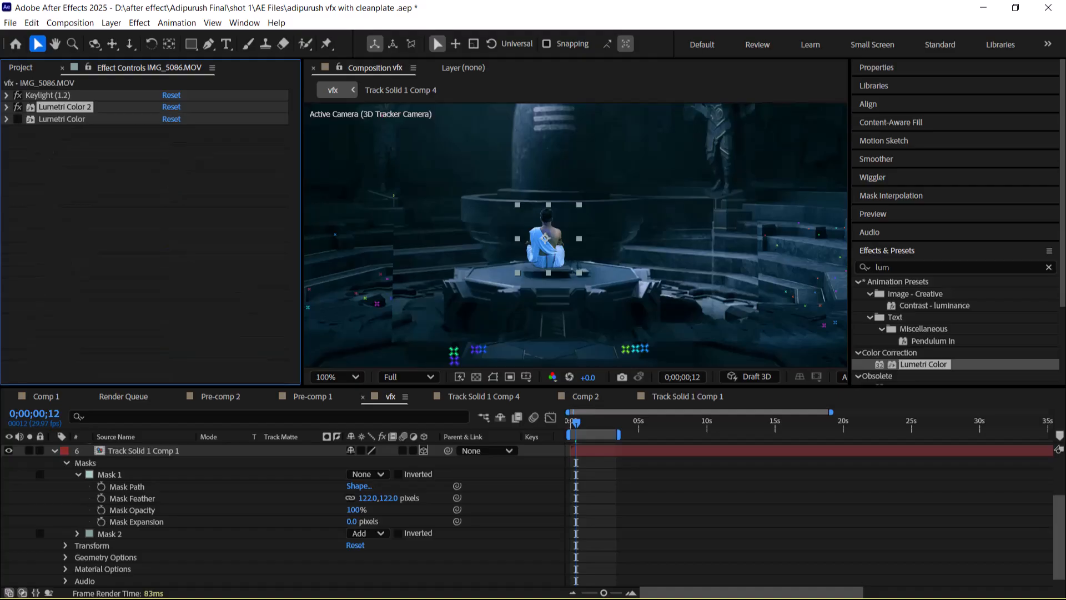
click(48, 95)
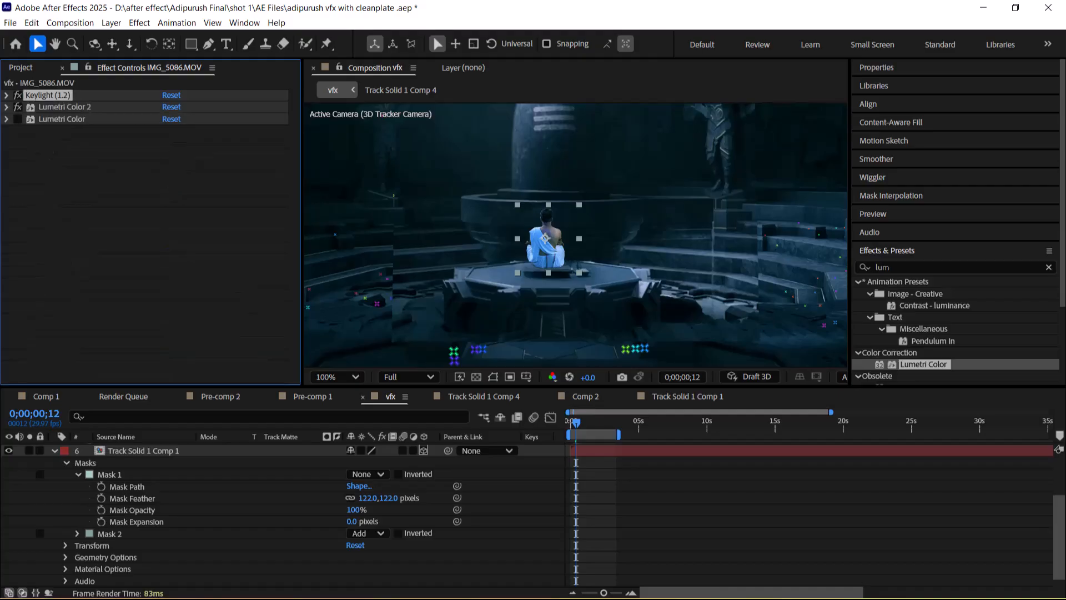
click(7, 95)
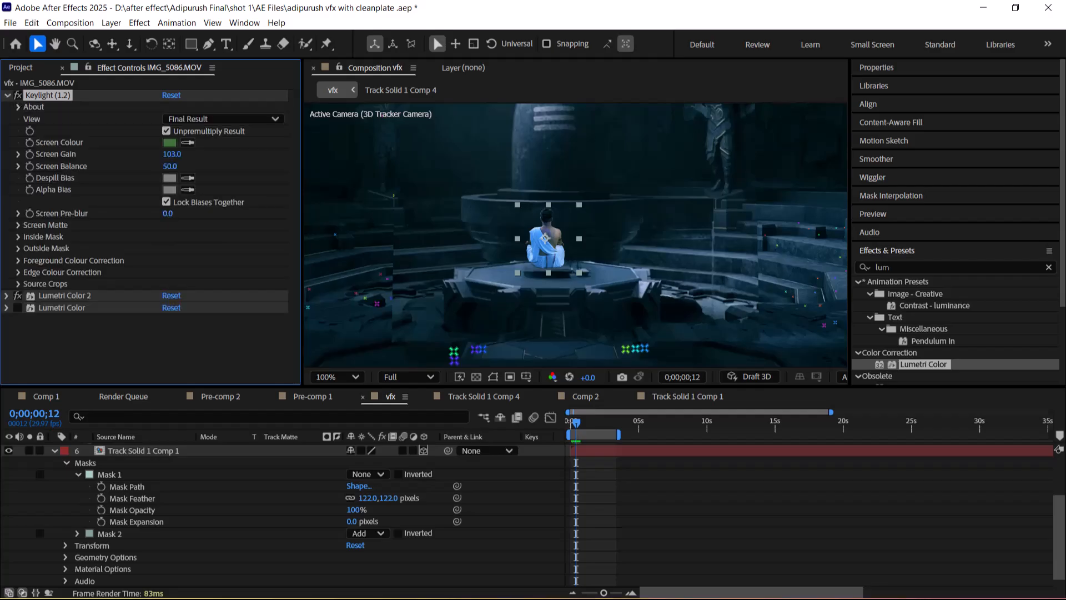
drag(170, 166, 190, 154)
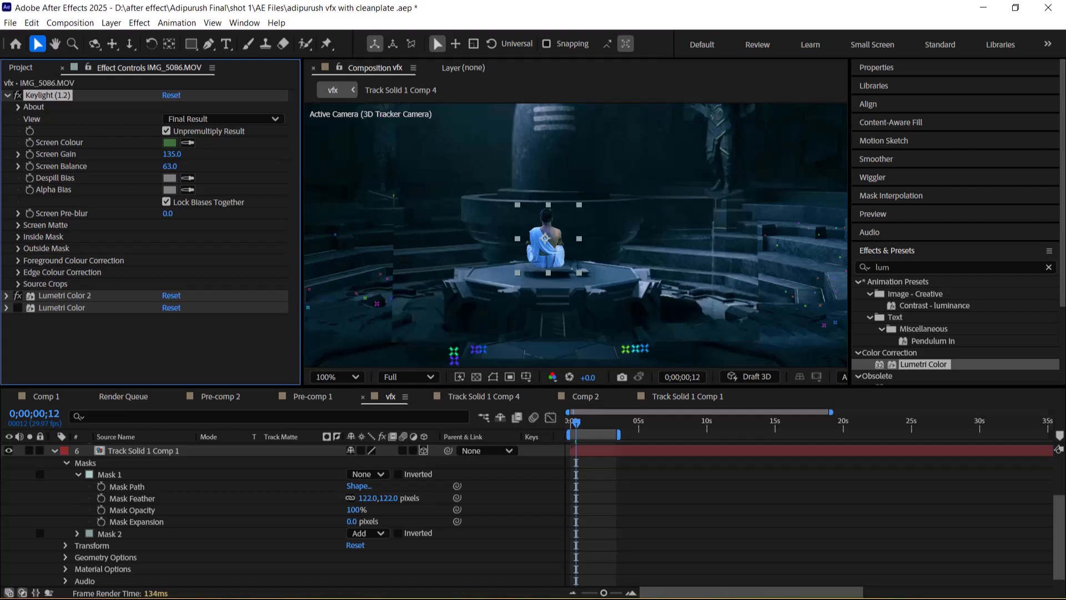
- Collapse the open layer properties and preview the vfx composition from its first frame
click(313, 396)
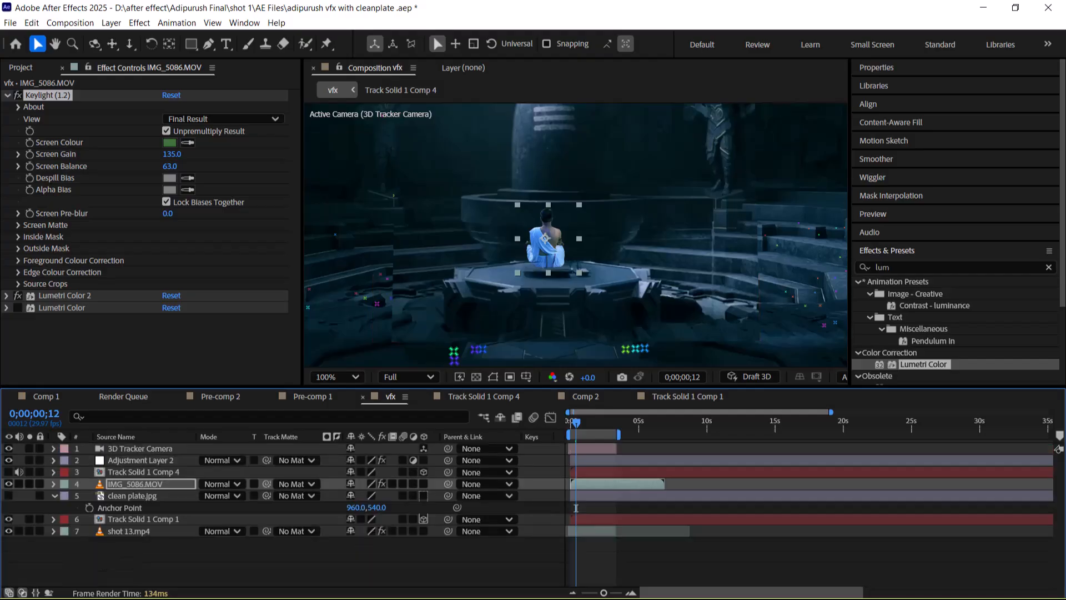
drag(576, 422, 571, 423)
key(space)
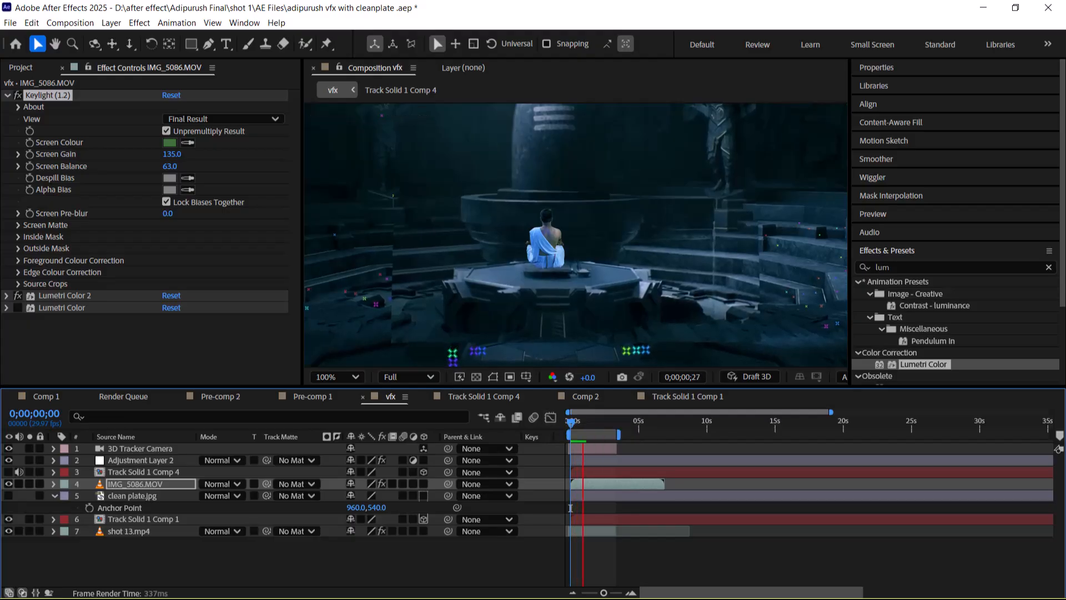
key(space)
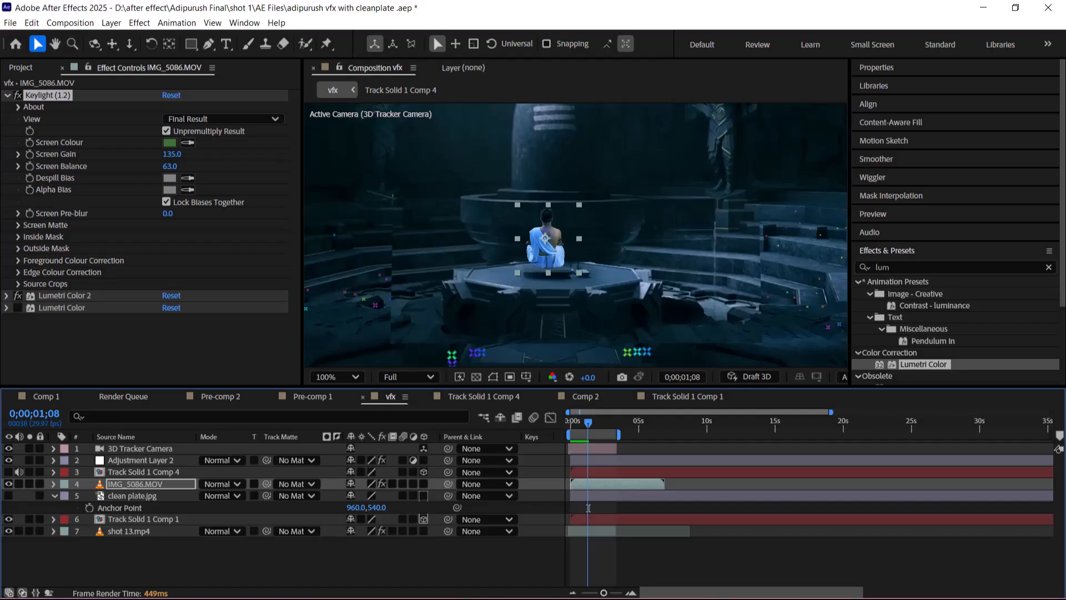
- Select Adjustment Layer 2, expand its Lumetri Color settings and check the layer's effect on the whole shot at 50% magnification
key(ctrl+Up)
key(ctrl+Up)
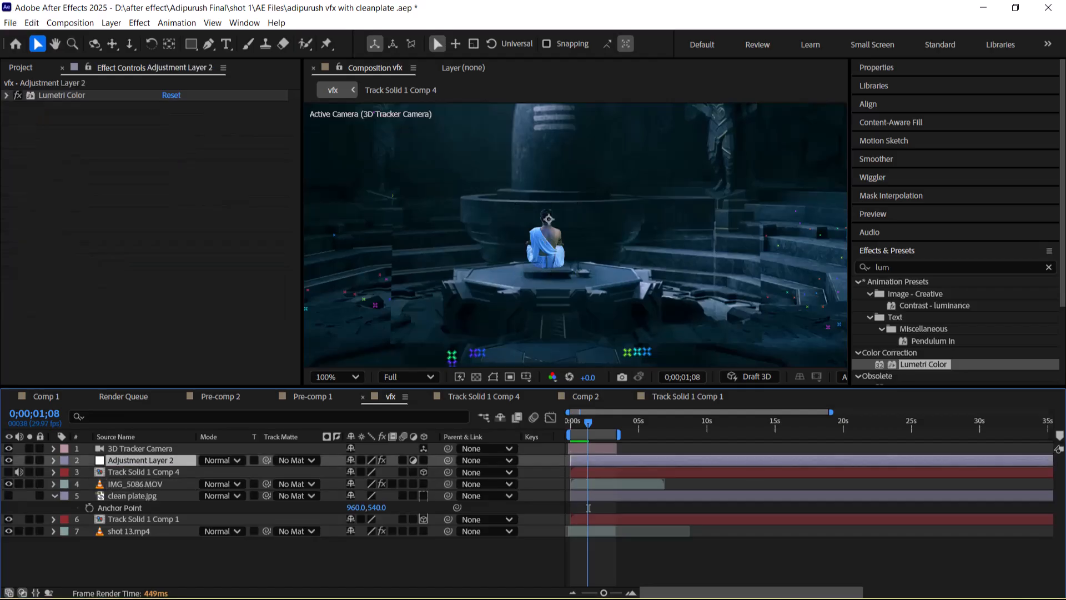
key(comma)
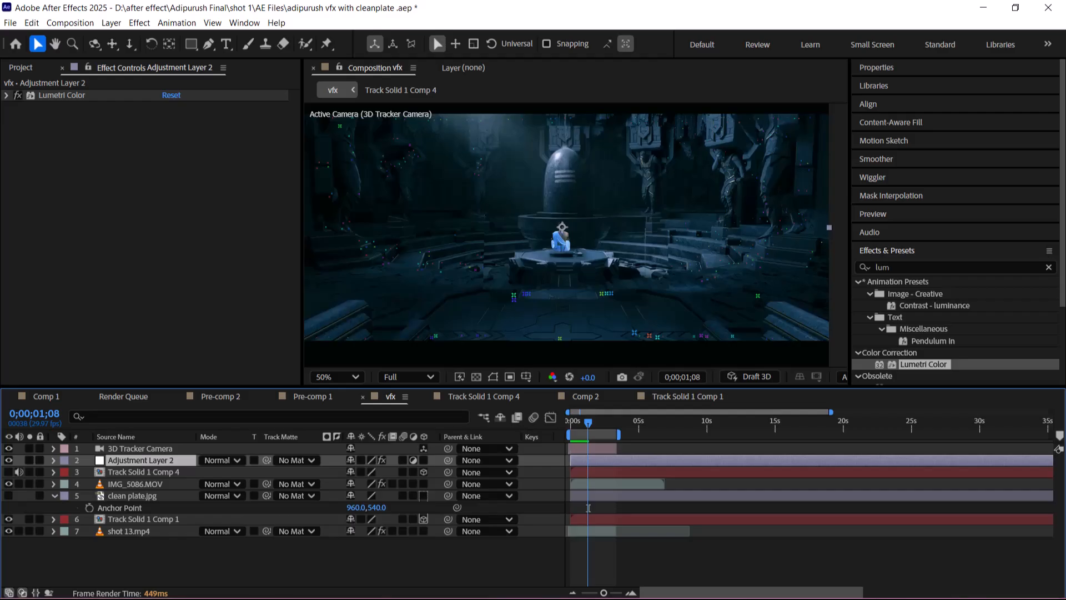
click(6, 95)
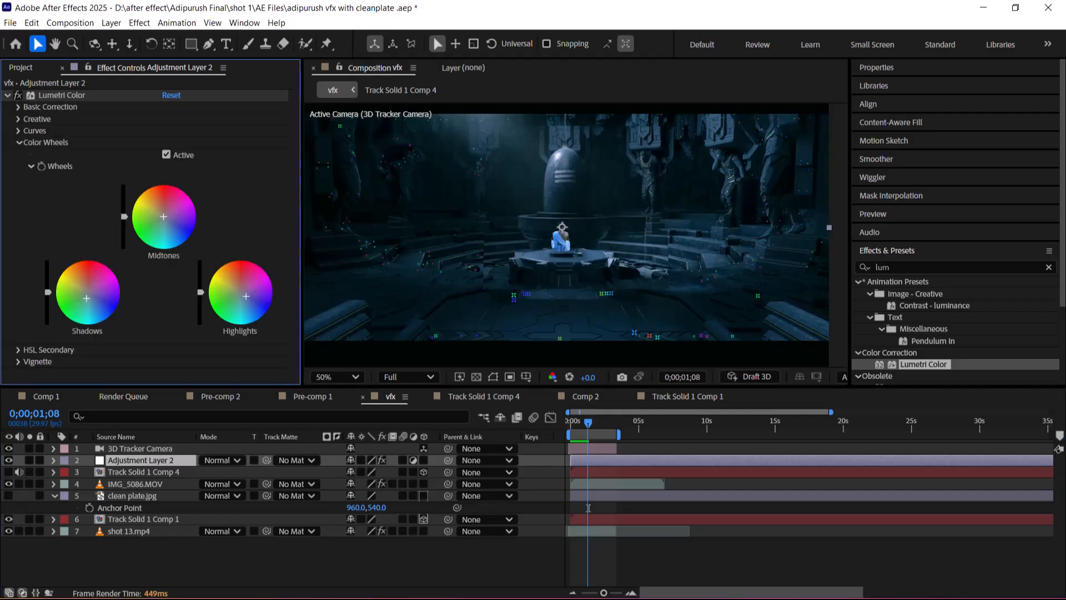
click(8, 460)
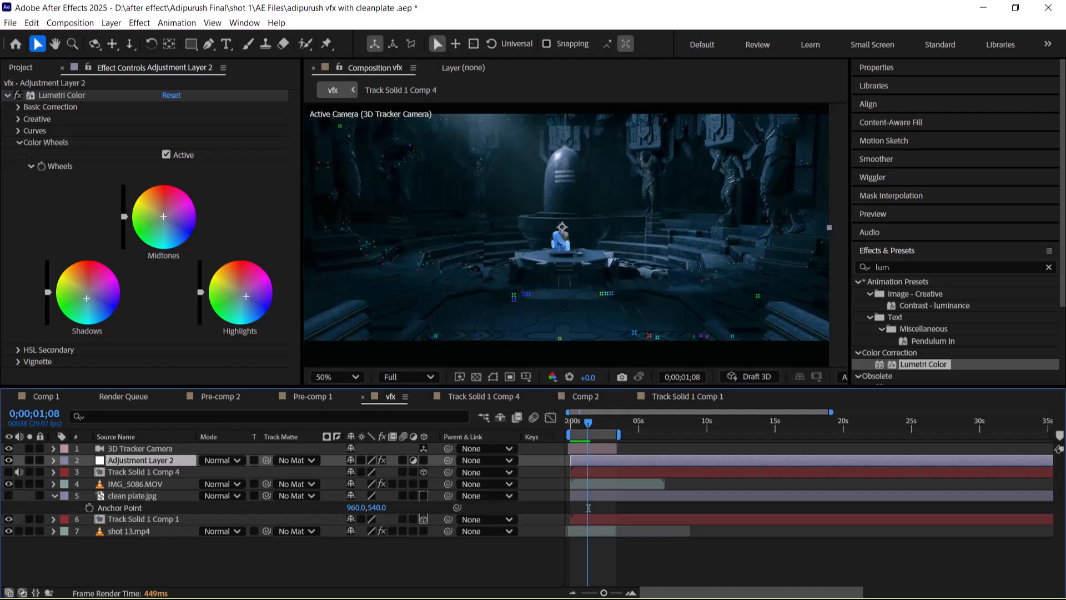
- In Adjustment Layer 2's Basic Correction, try the Input LUTs ALEXA_Default_LogC2Rec709, AlexaV3_K1S1_LogC2Video_DCIP3_EE and AMIRA_Default_LogC2Rec709
click(18, 106)
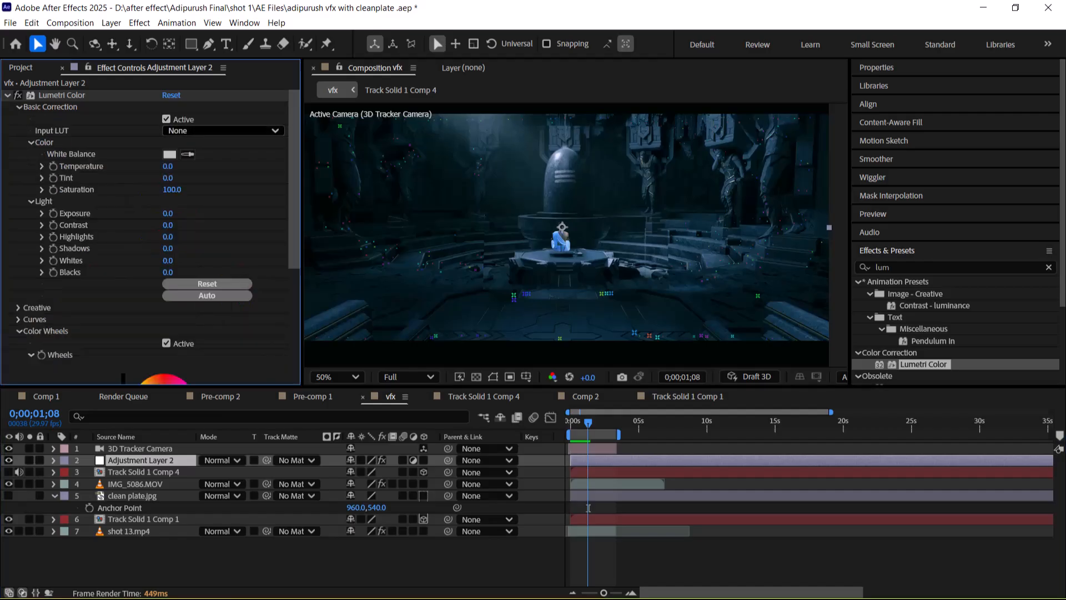
click(222, 131)
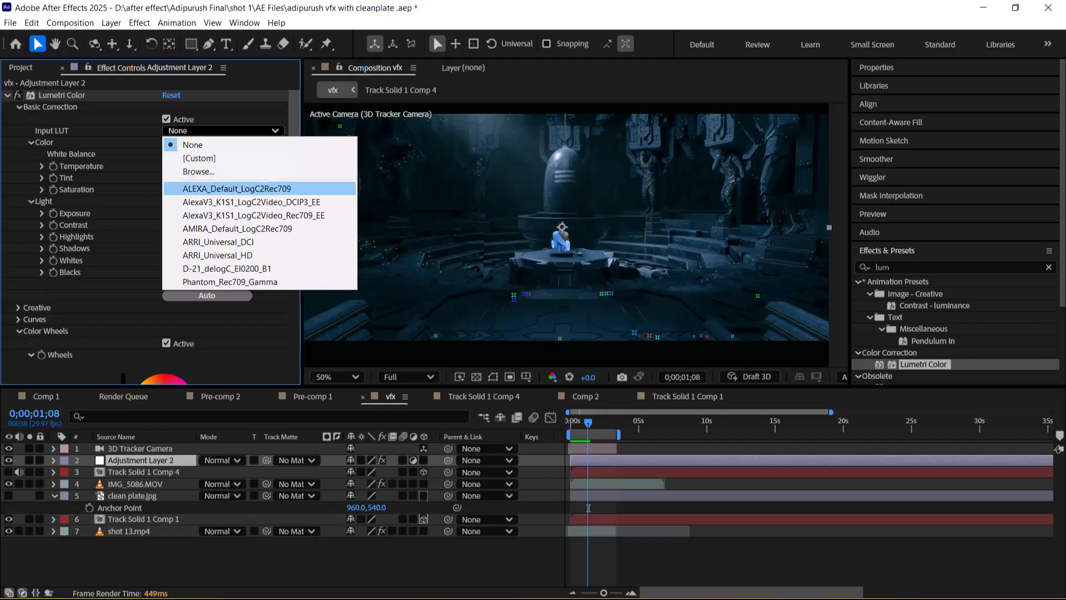
key(Escape)
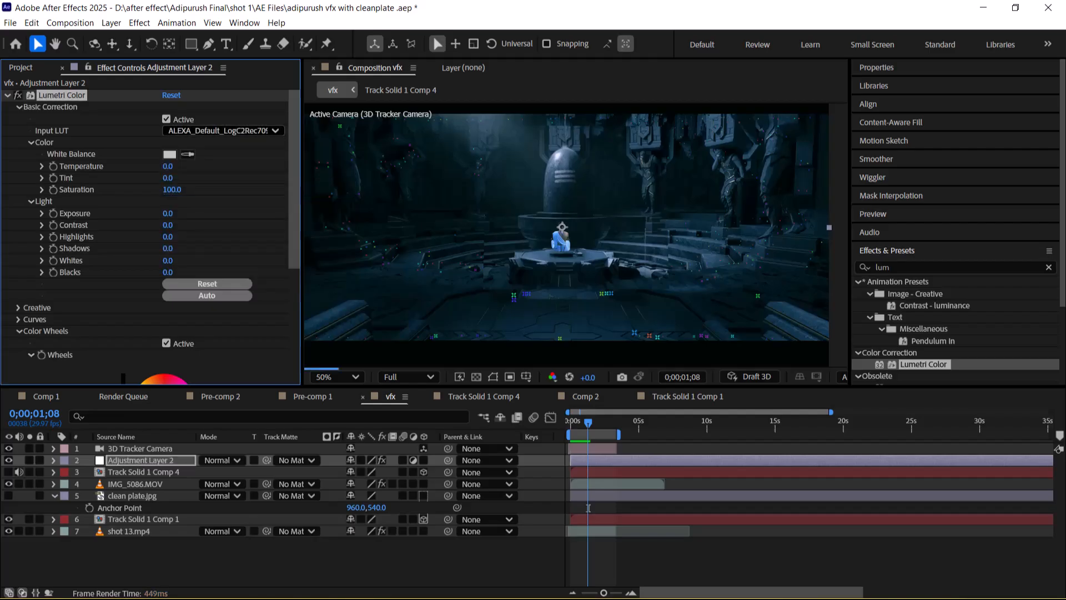
click(222, 130)
click(234, 202)
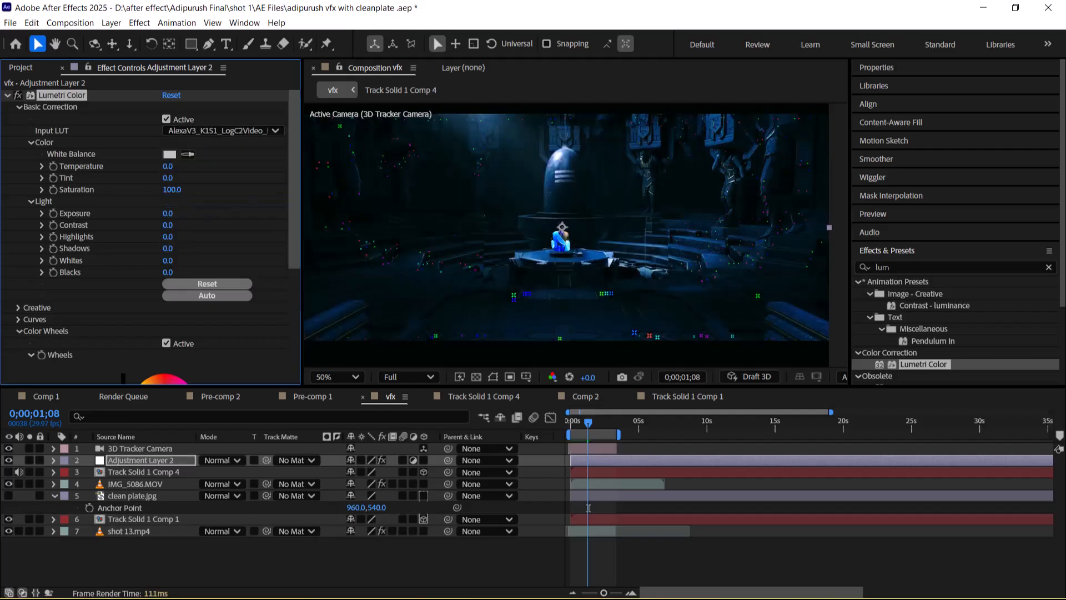
click(222, 130)
click(238, 228)
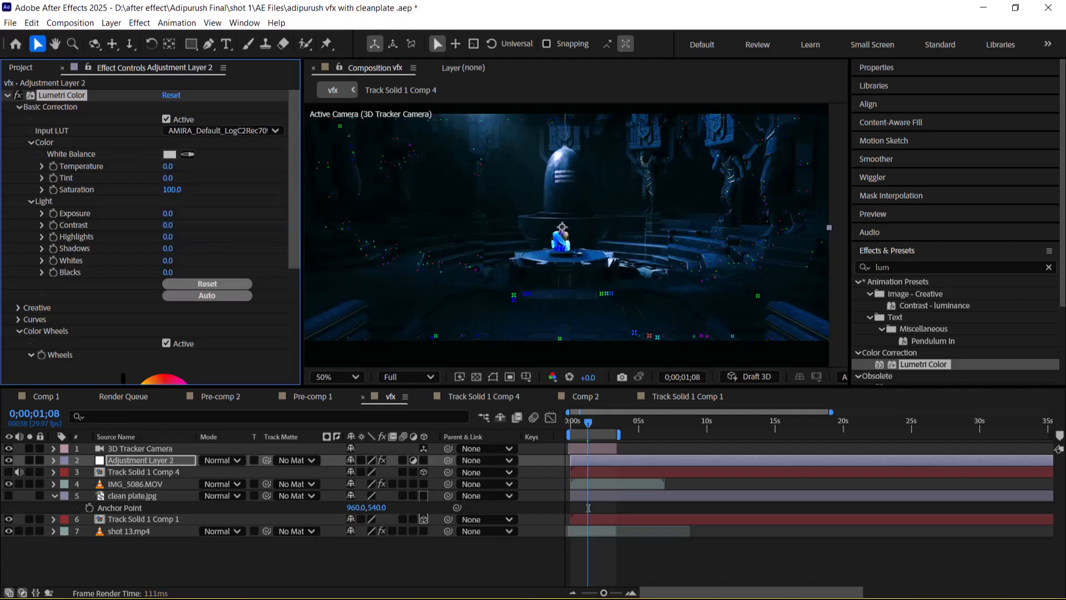
- Try the ARRI_Universal_DCI and ARRI_Universal_HD Input LUTs, and settle on D-21_delogC_EI0200_B1 for Adjustment Layer 2
click(222, 131)
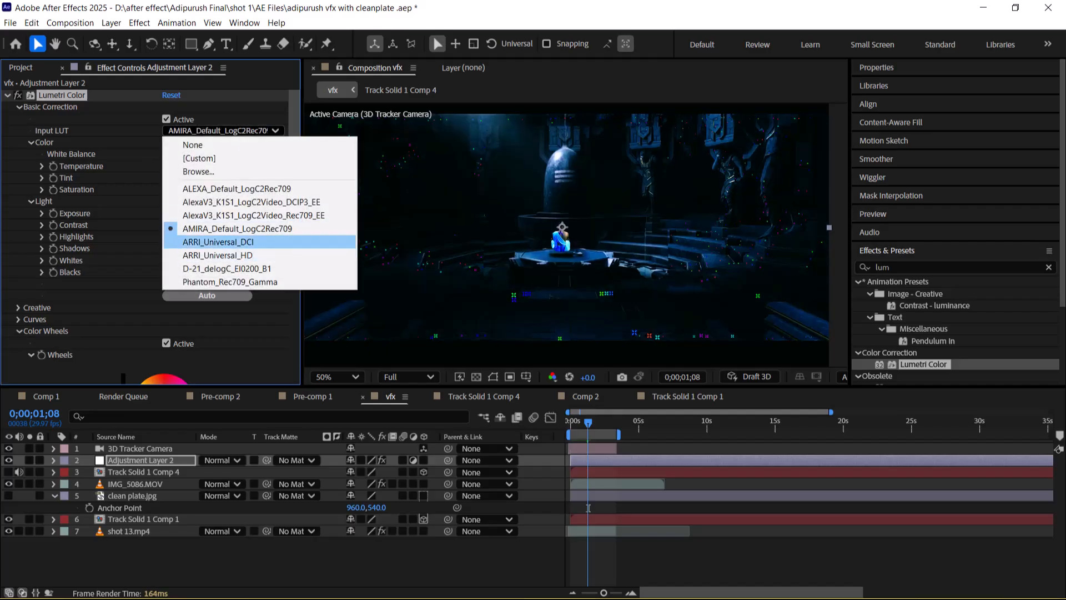
click(219, 241)
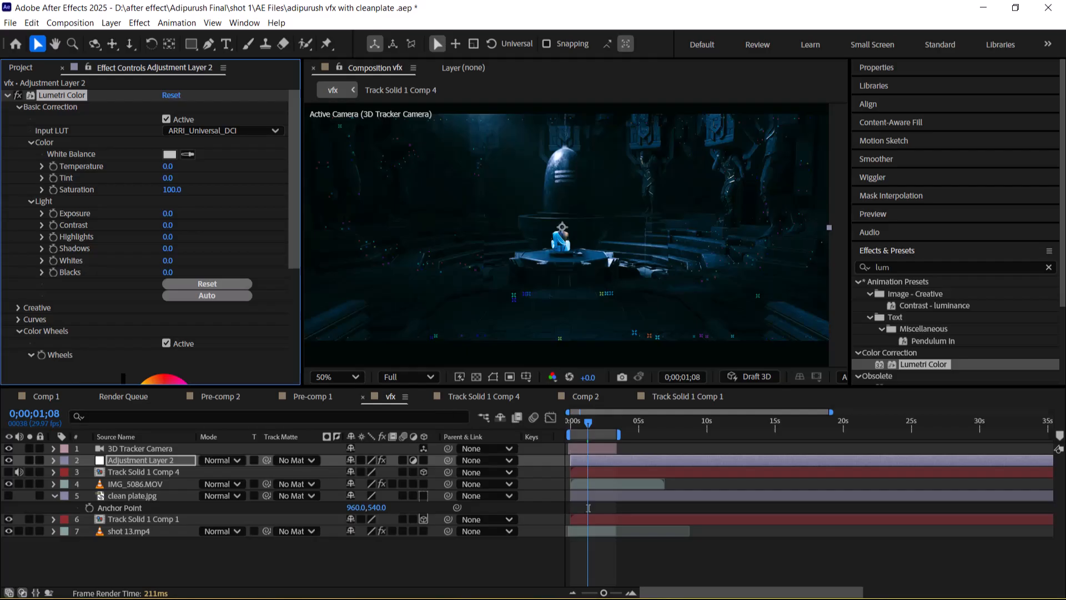
click(222, 130)
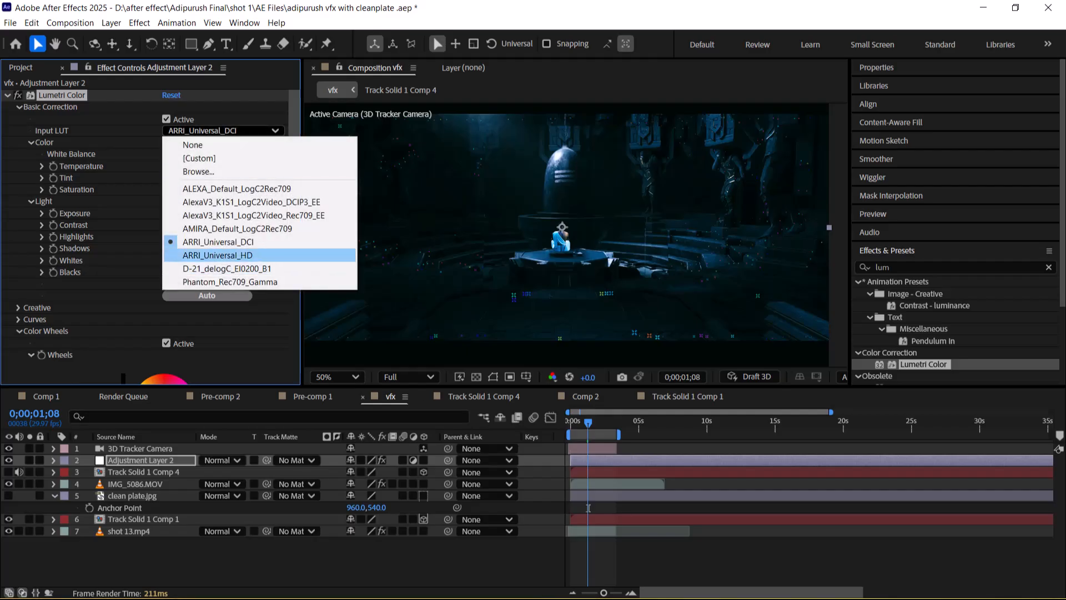
click(218, 255)
click(223, 131)
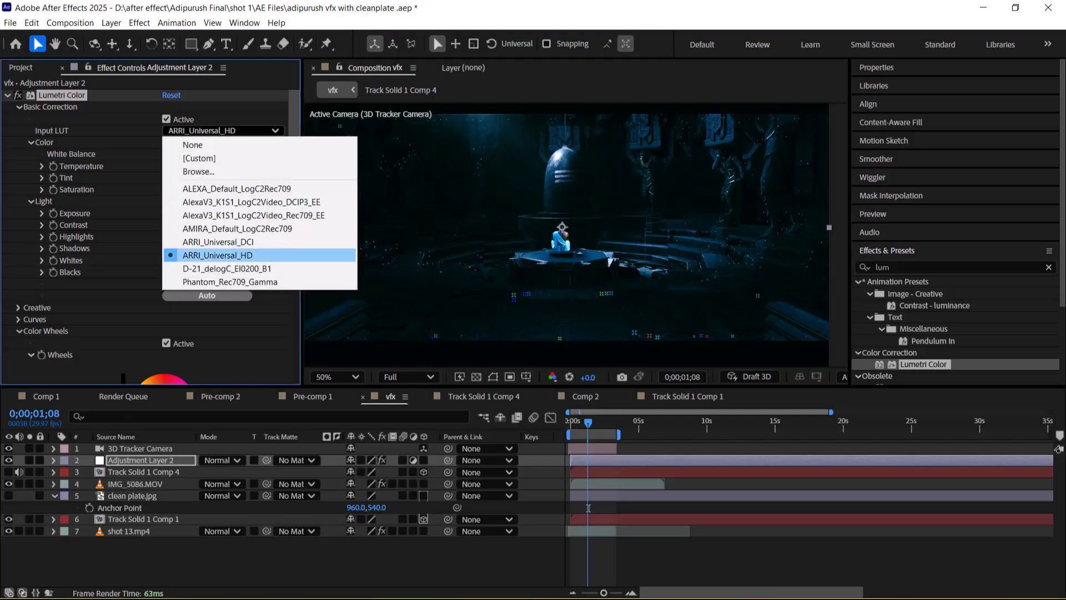
click(211, 270)
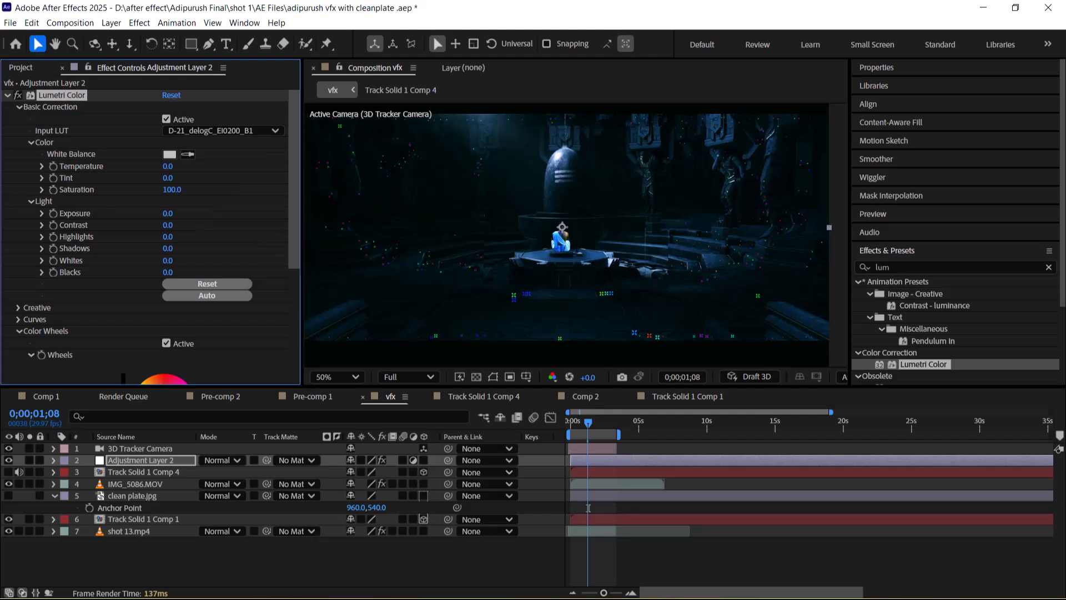
- Expand the Creative section of Adjustment Layer 2's Lumetri Color and look through its Creative, Curves and Color Wheels settings
scroll(53, 210, down, 3)
click(19, 245)
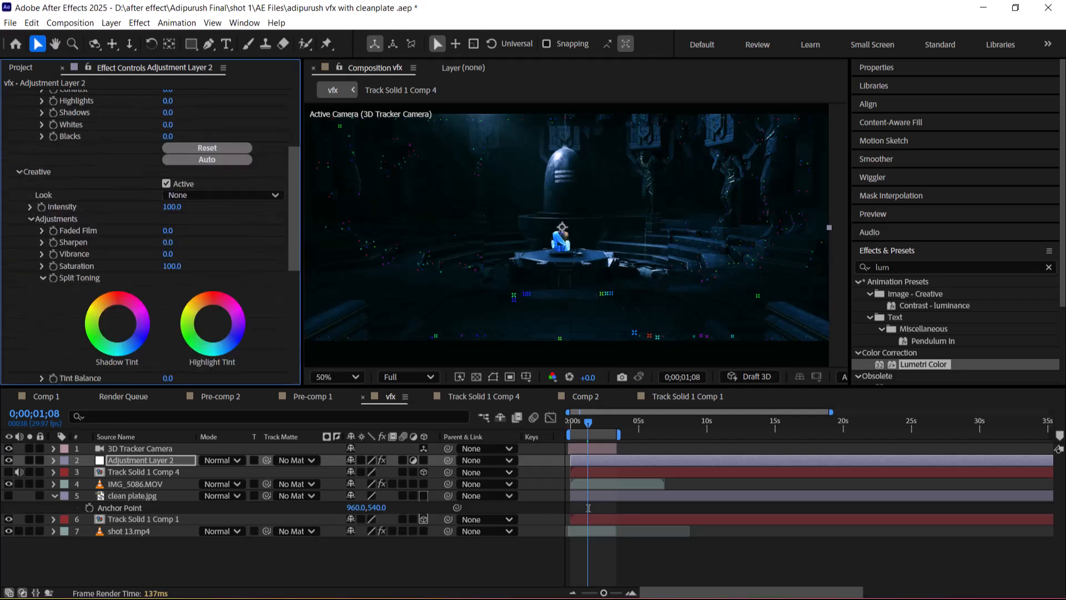
scroll(150, 233, down, 6)
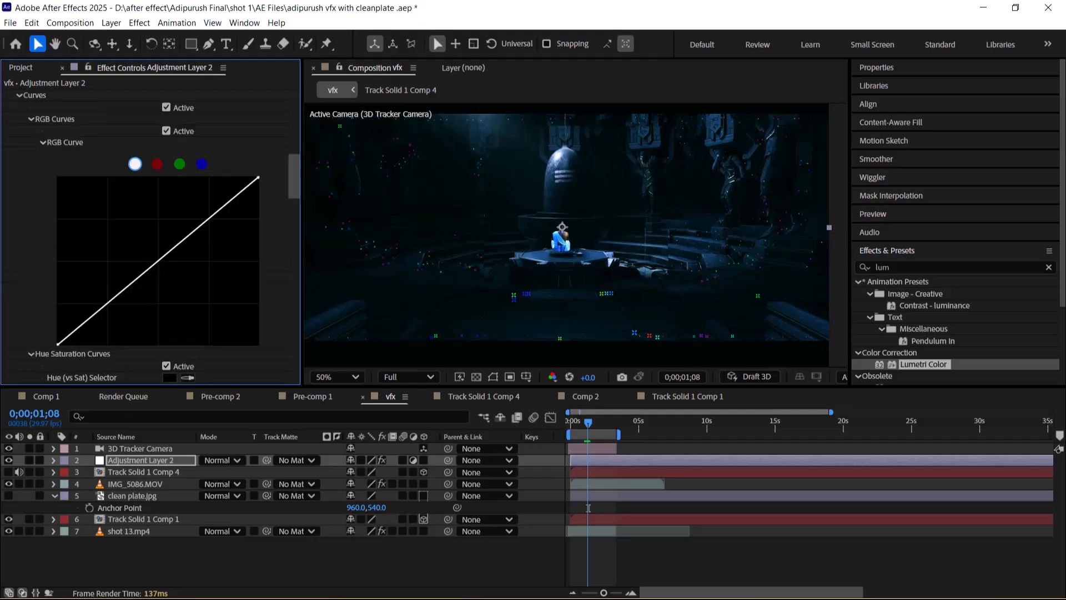
scroll(150, 233, down, 5)
scroll(150, 233, down, 10)
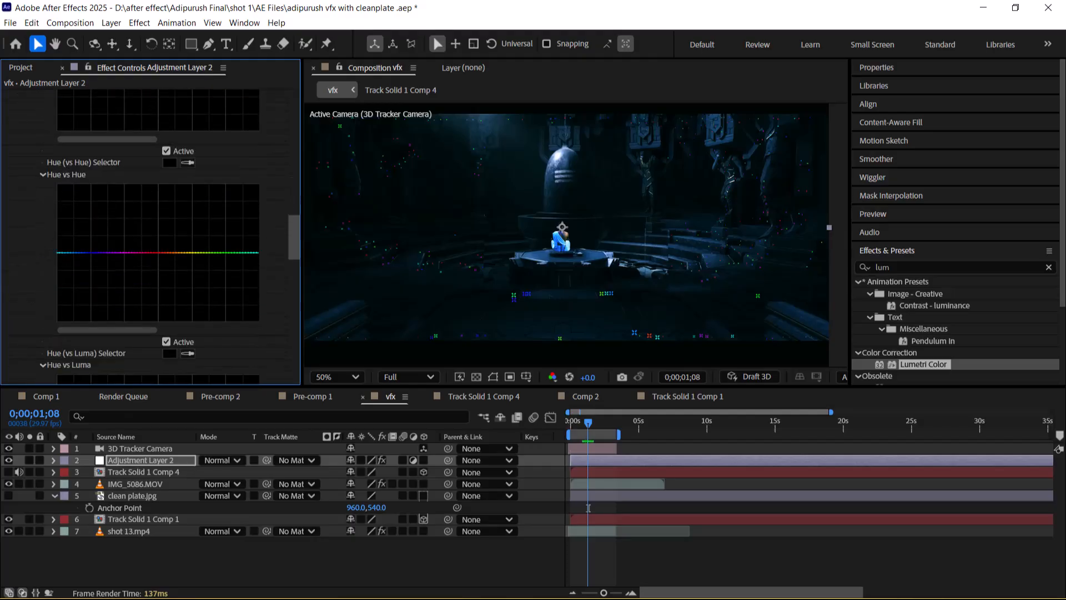
scroll(150, 233, down, 8)
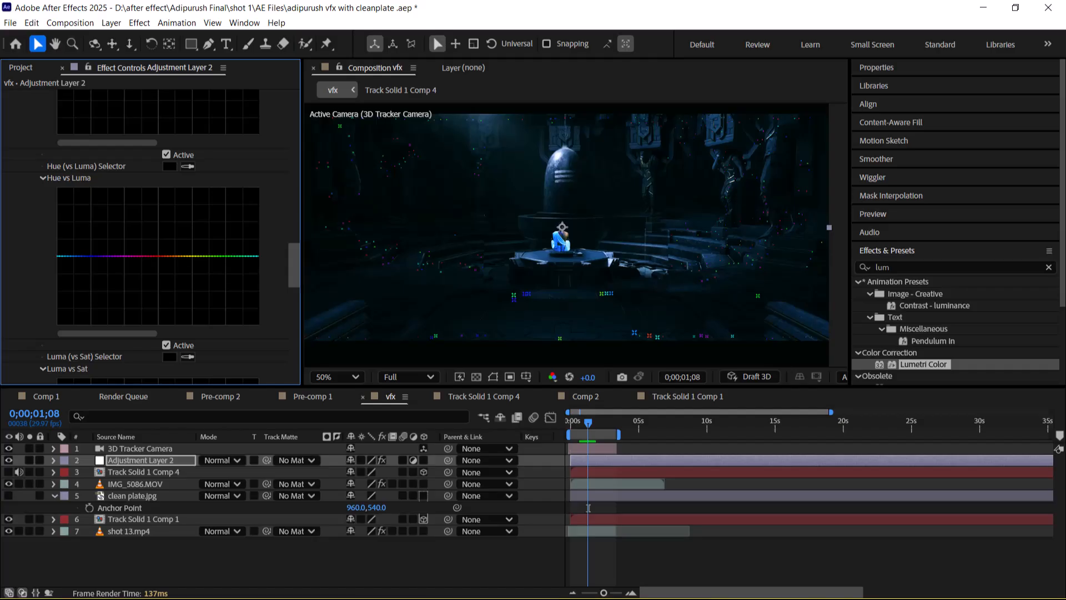
scroll(158, 234, down, 7)
scroll(150, 233, down, 12)
scroll(150, 233, down, 5)
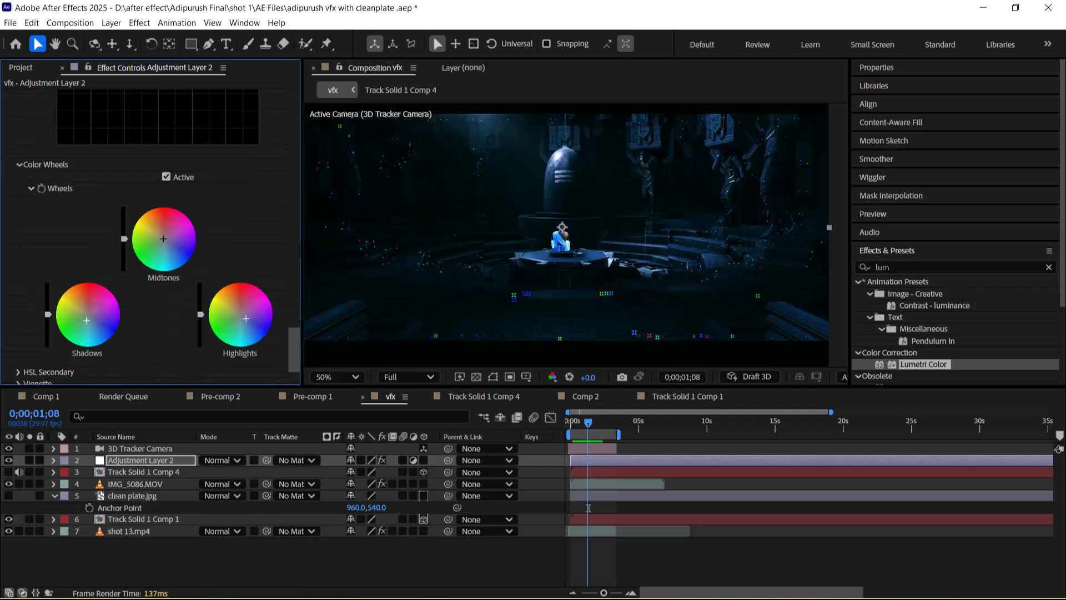
- Switch off Basic Correction in Adjustment Layer 2's Lumetri Color effect
drag(294, 350, 293, 111)
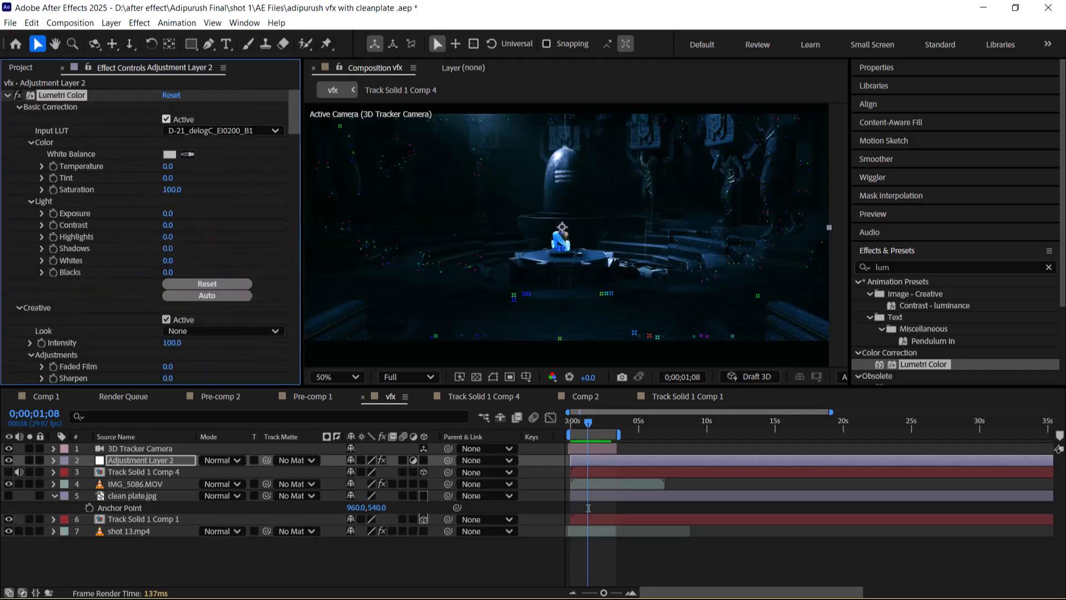
click(166, 119)
- In the Lumetri Color Wheels, shift the highlights slightly toward yellow, the midtones toward cyan and the shadows toward blue, then collapse the effect
drag(293, 112, 293, 350)
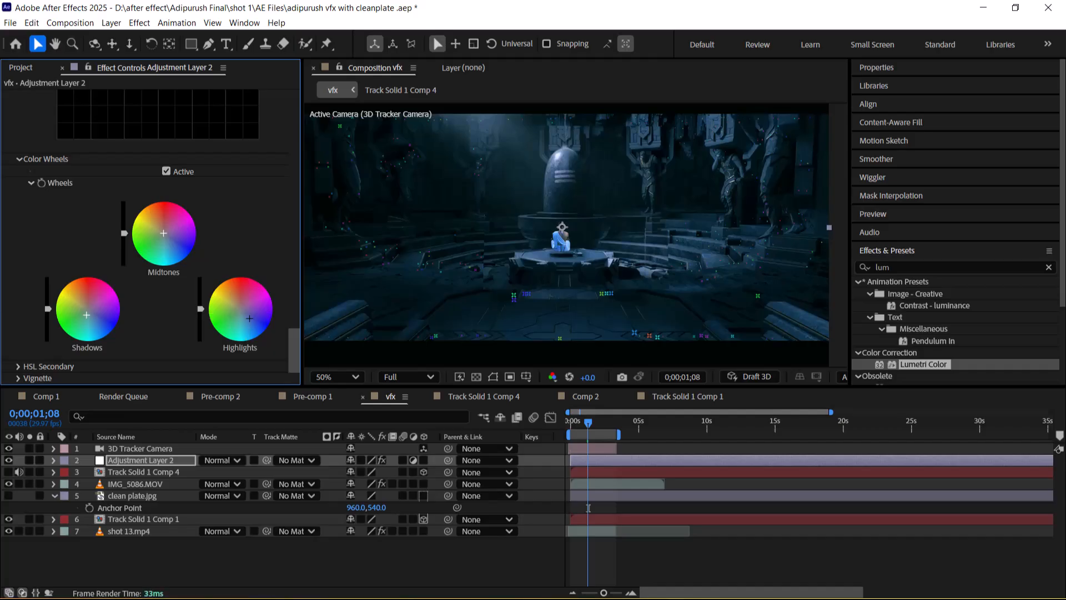
drag(250, 318, 235, 306)
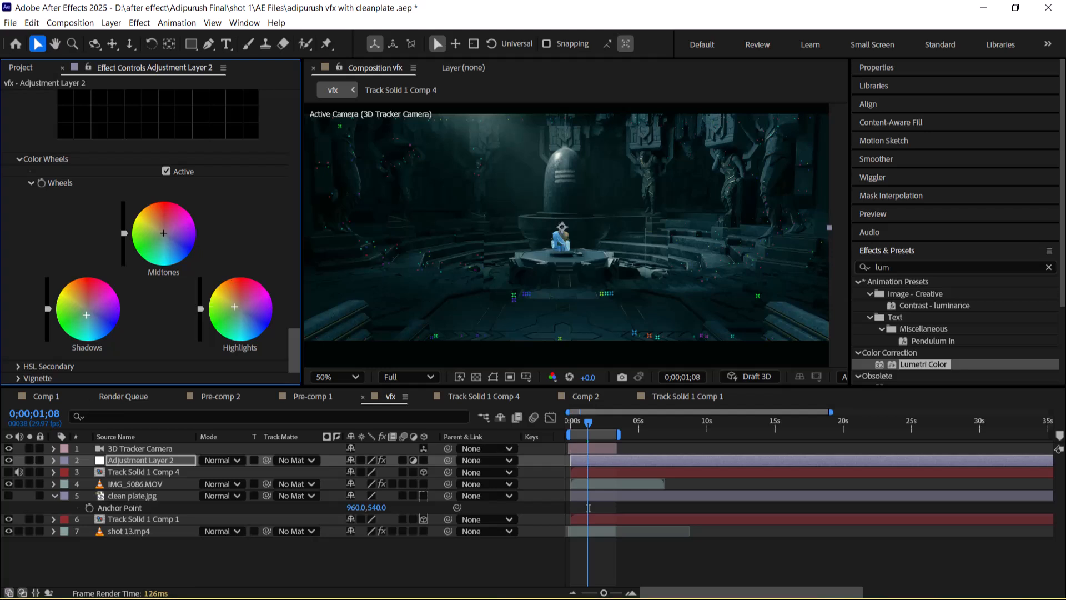
drag(163, 233, 162, 238)
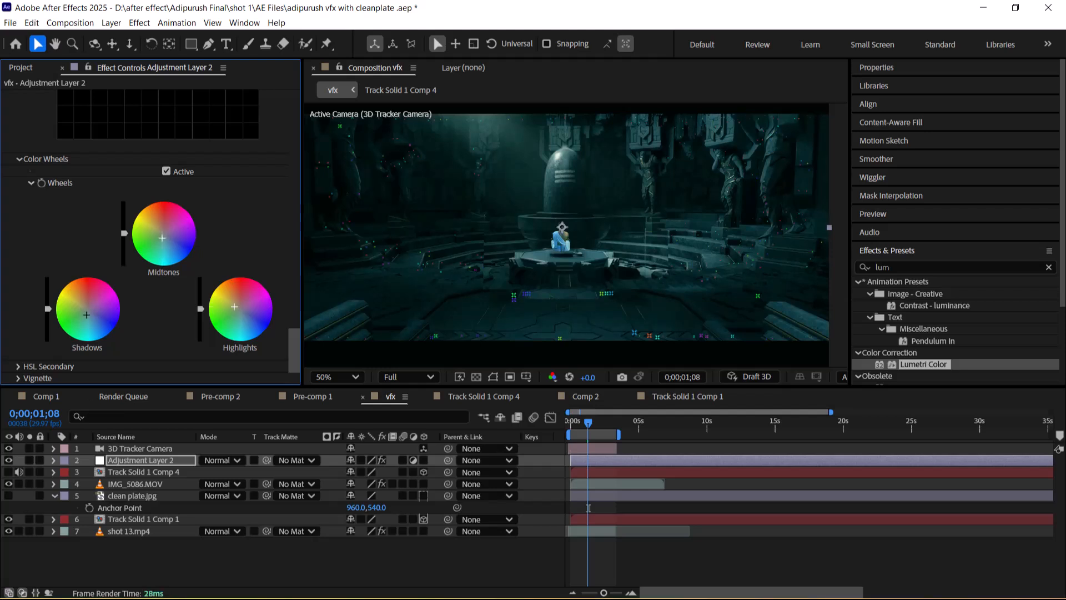
drag(86, 315, 93, 313)
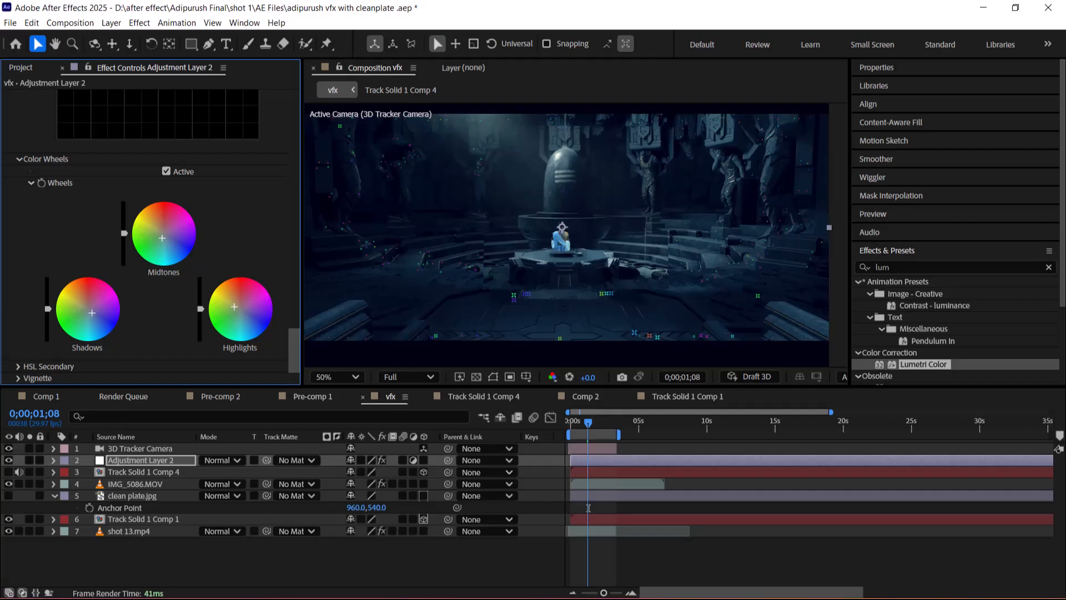
scroll(158, 234, up, 10)
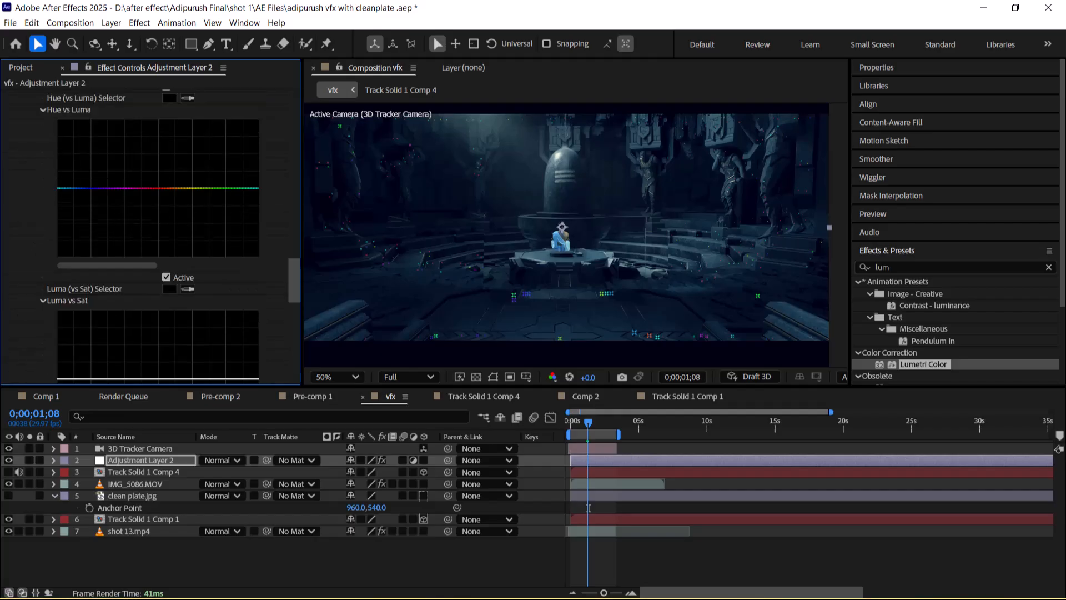
scroll(150, 233, up, 10)
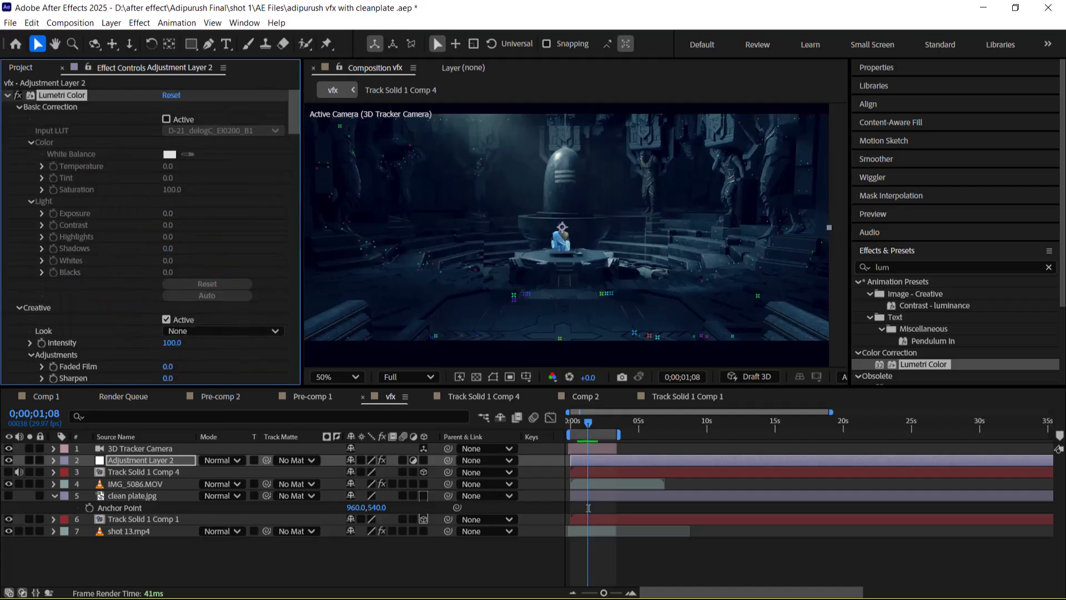
key(ctrl+grave)
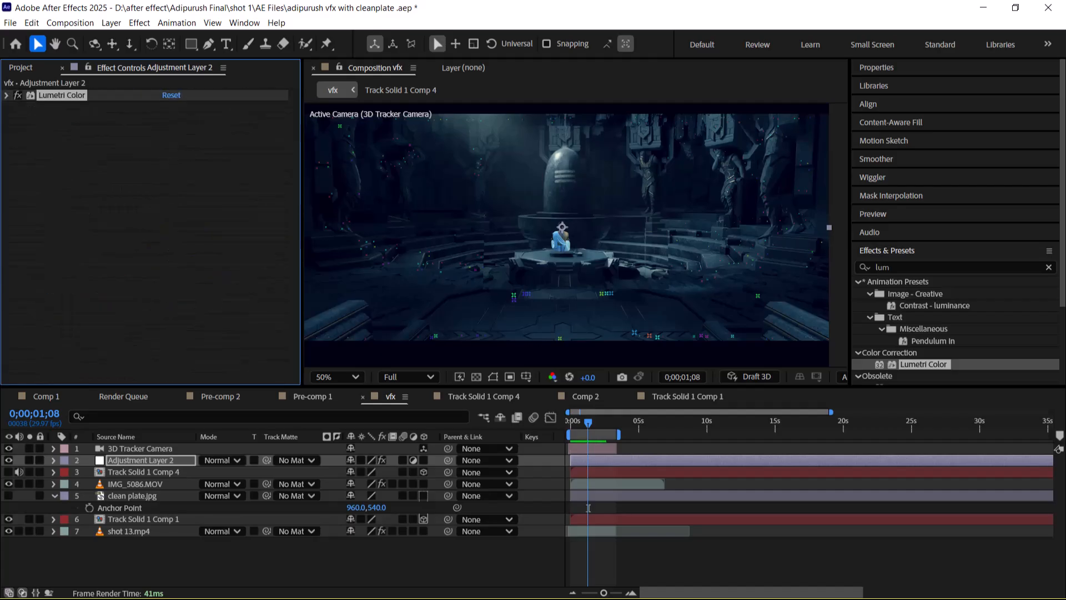
- Select the shot 13.mp4 layer and turn off Render Track Points in its 3D Camera Tracker effect
click(588, 507)
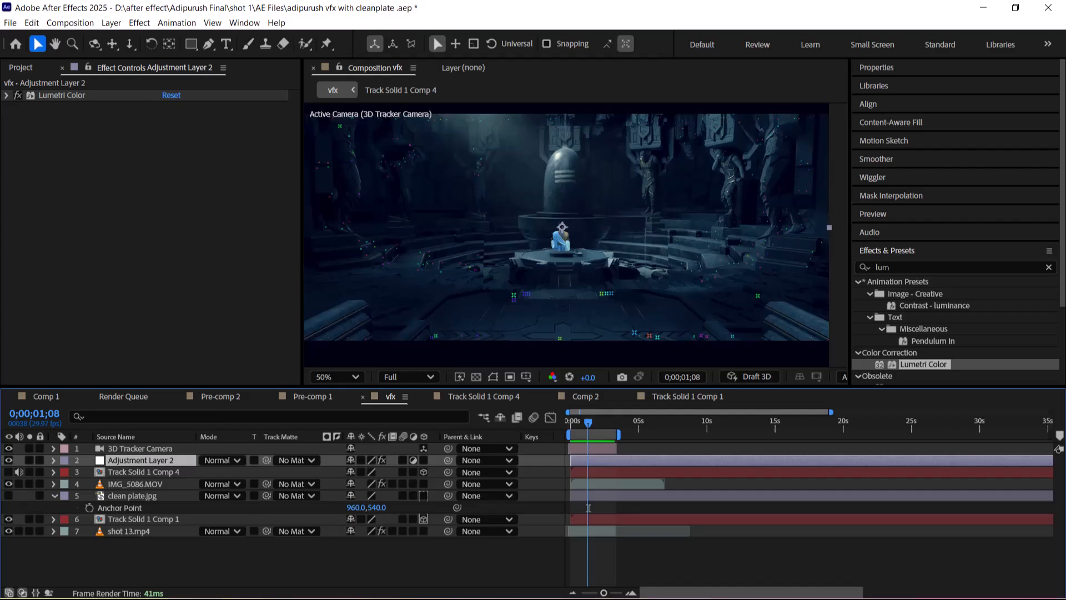
key(ctrl+Up)
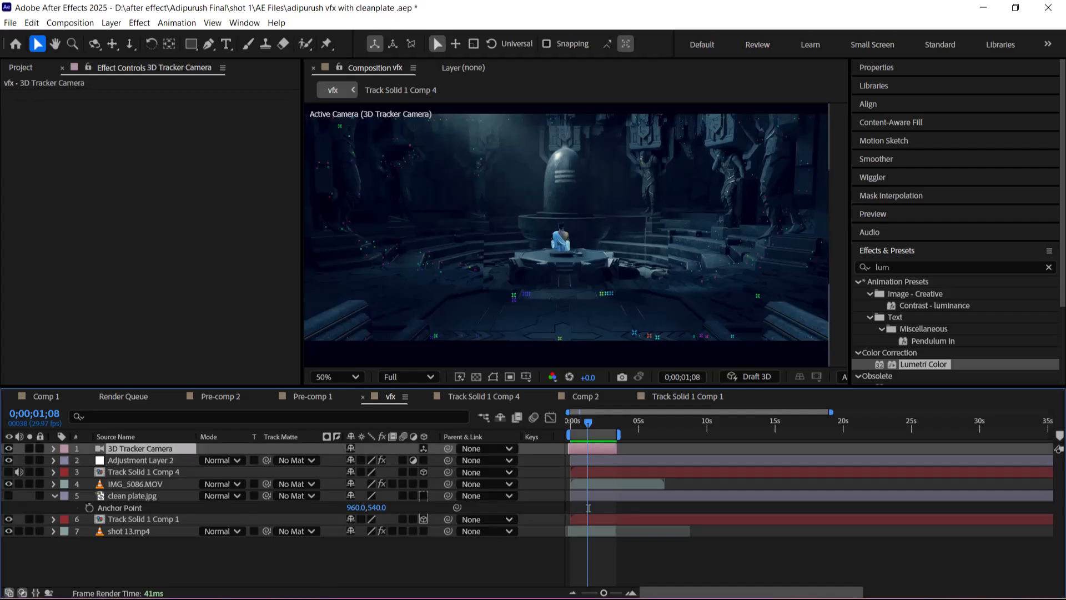
key(ctrl+Up)
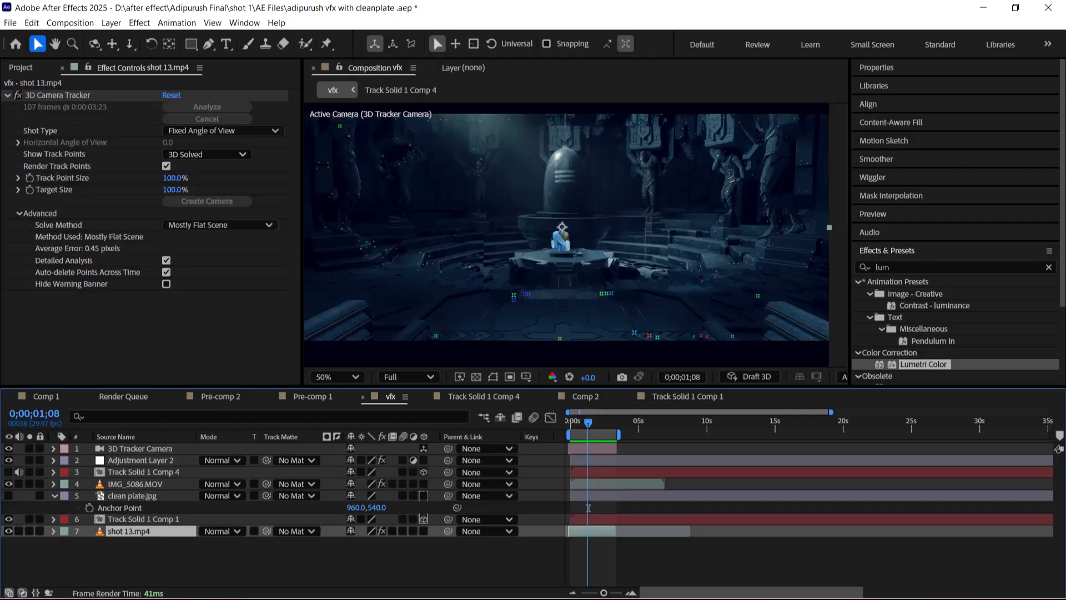
click(166, 166)
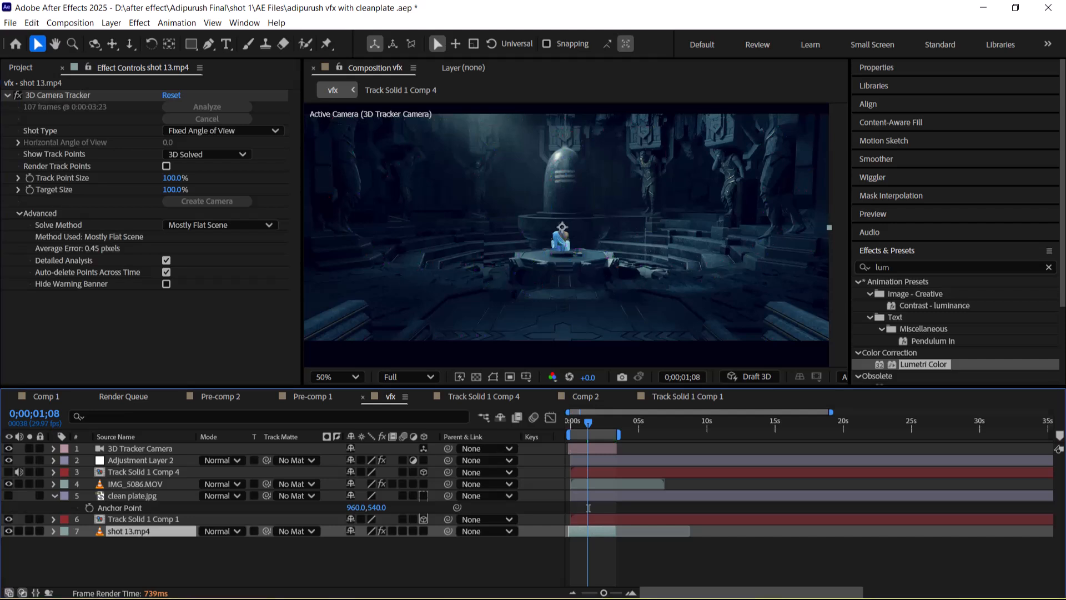
- Play the graded vfx composition from its first frame to review the finished shot
key(Home)
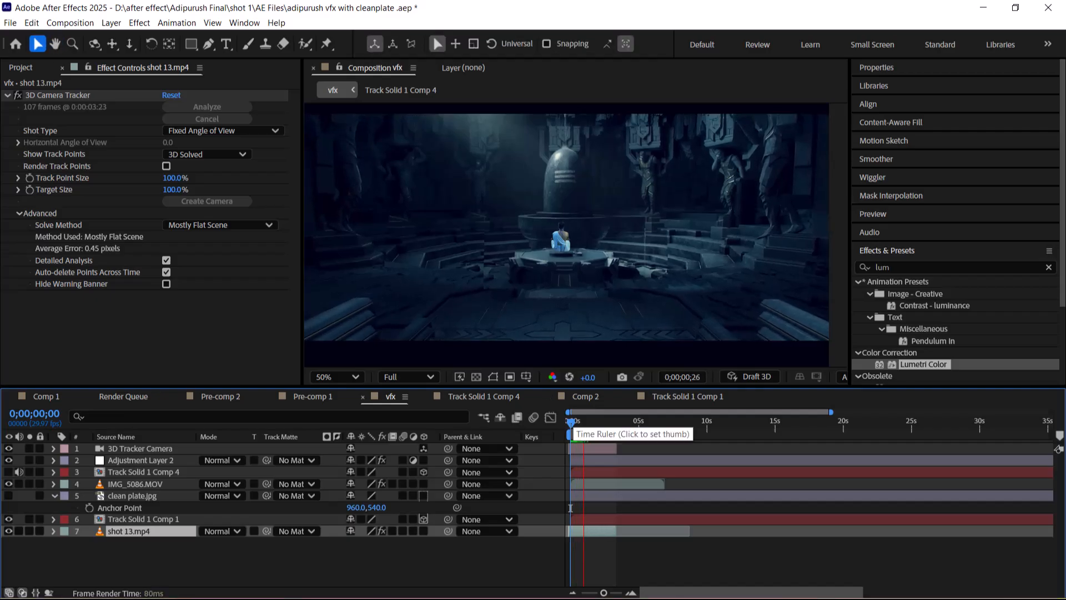
click(604, 421)
key(alt+Tab)
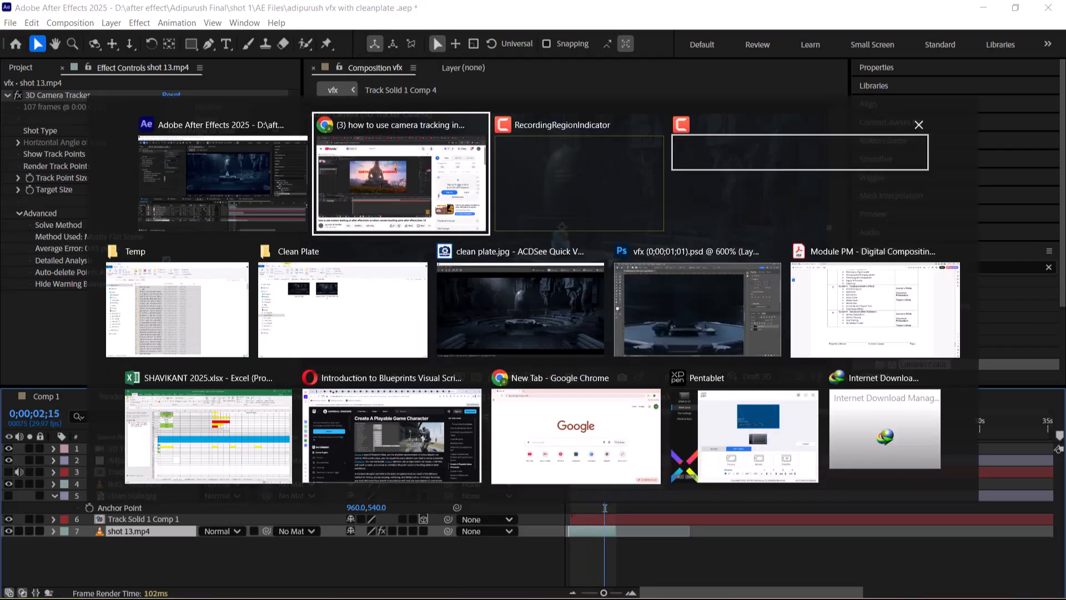
key(Escape)
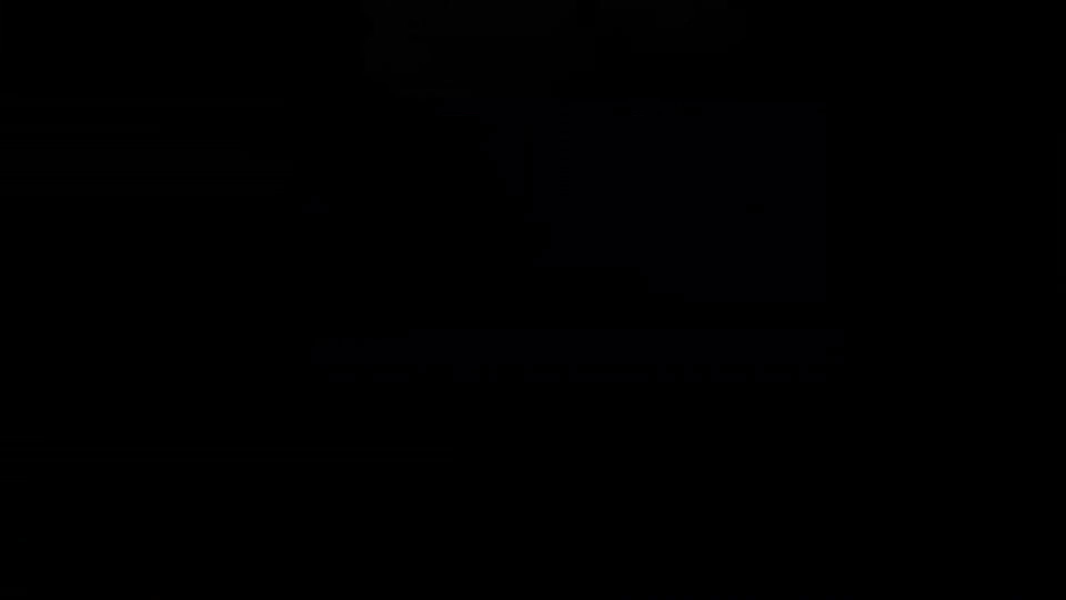